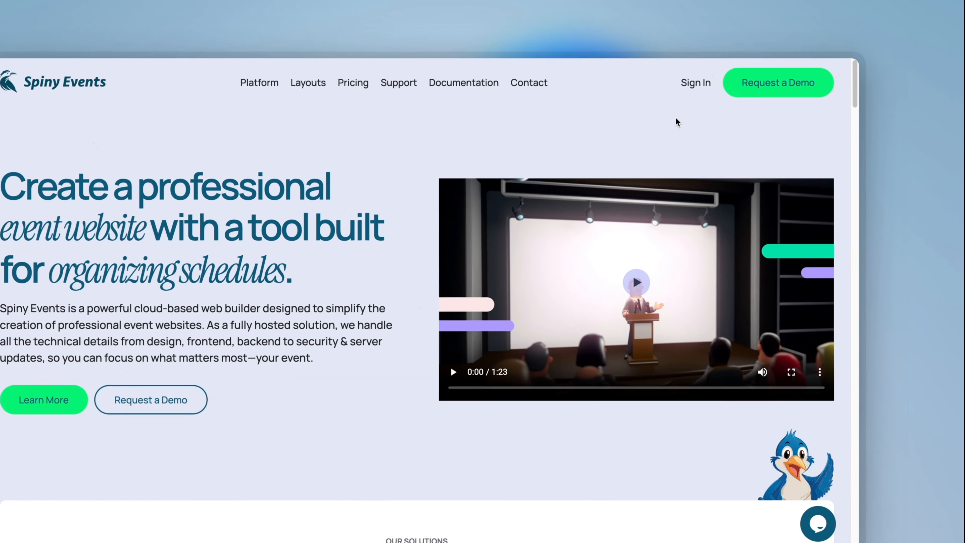
Step: Sign in to Spiny Events with the autofilled credentials to reach the empty Create an Event form
{"action": "left_click", "coordinate": [726, 89]}
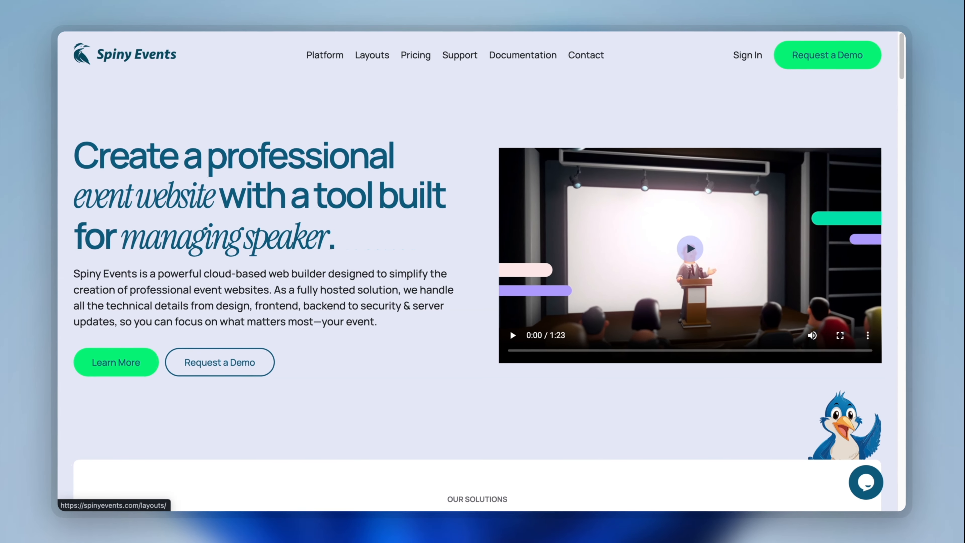
{"action": "left_click", "coordinate": [745, 57]}
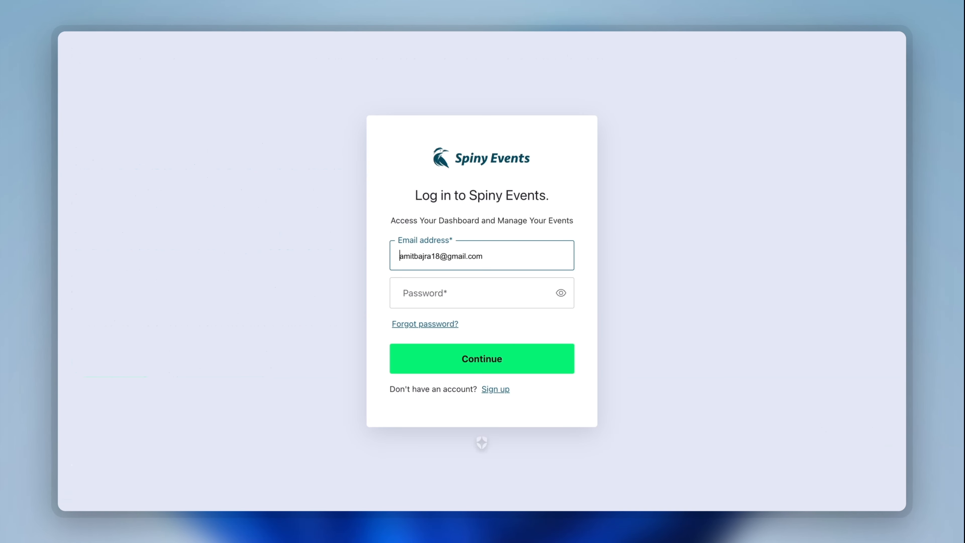
{"action": "left_click", "coordinate": [291, 127]}
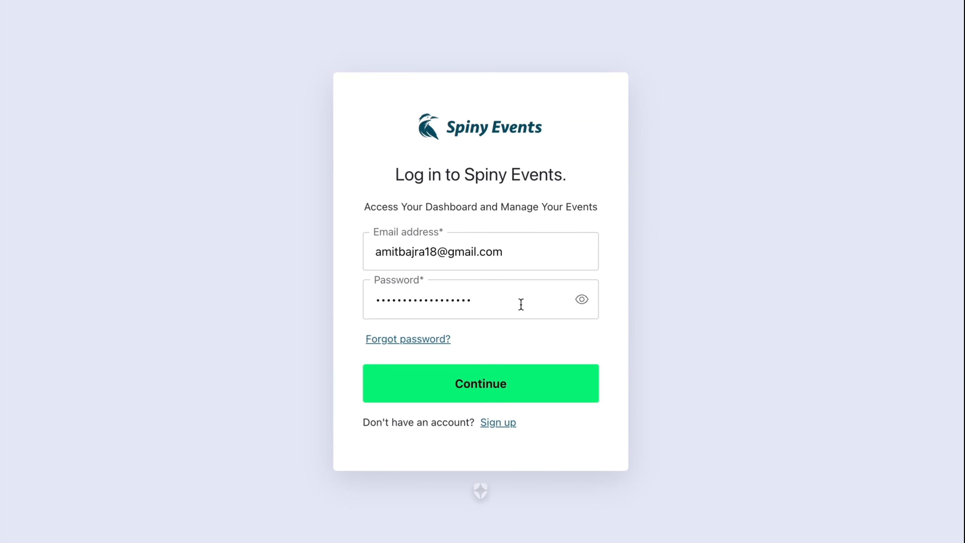
{"action": "left_click", "coordinate": [539, 353]}
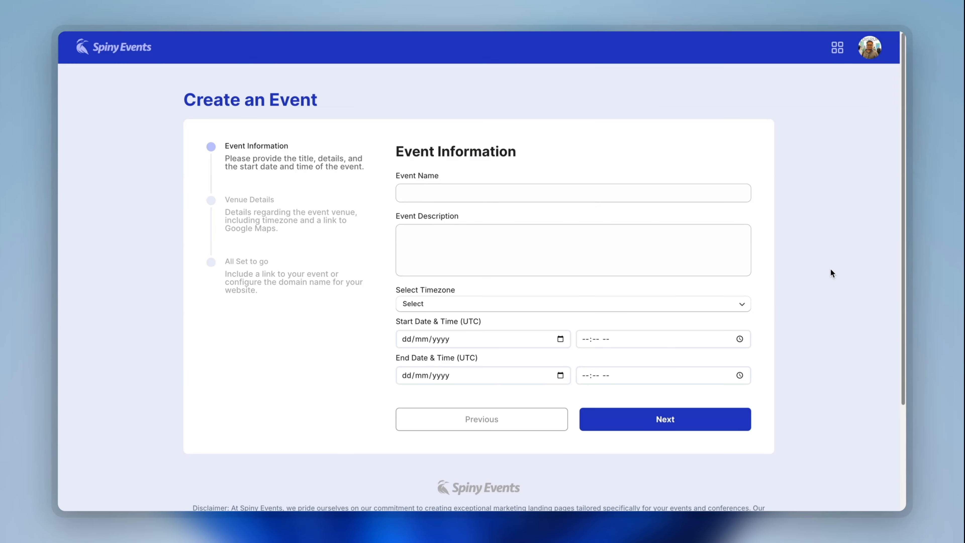
Step: Name the event Techno Fest 2025 and paste in its description
{"action": "left_click", "coordinate": [658, 186]}
{"action": "type", "text": "Tec"}
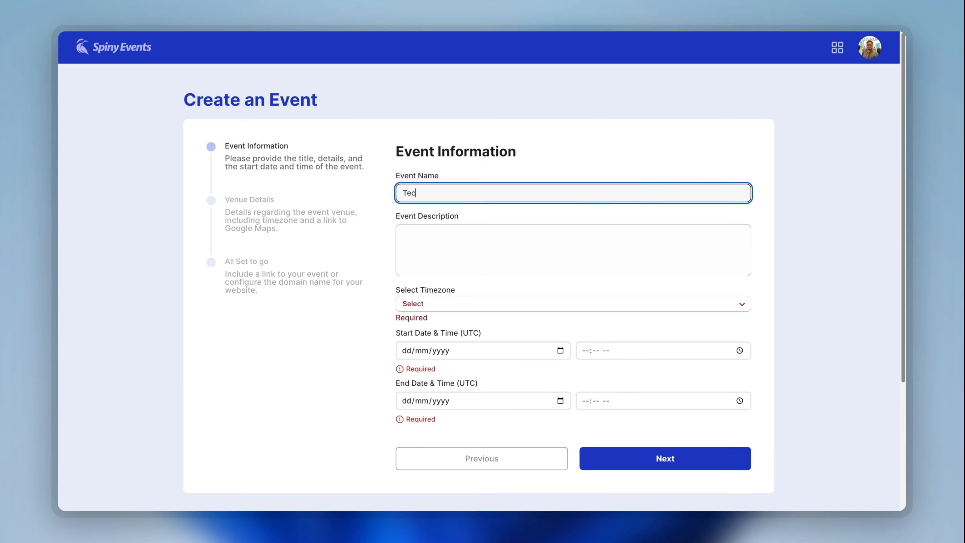
{"action": "type", "text": "hno Fest 2025"}
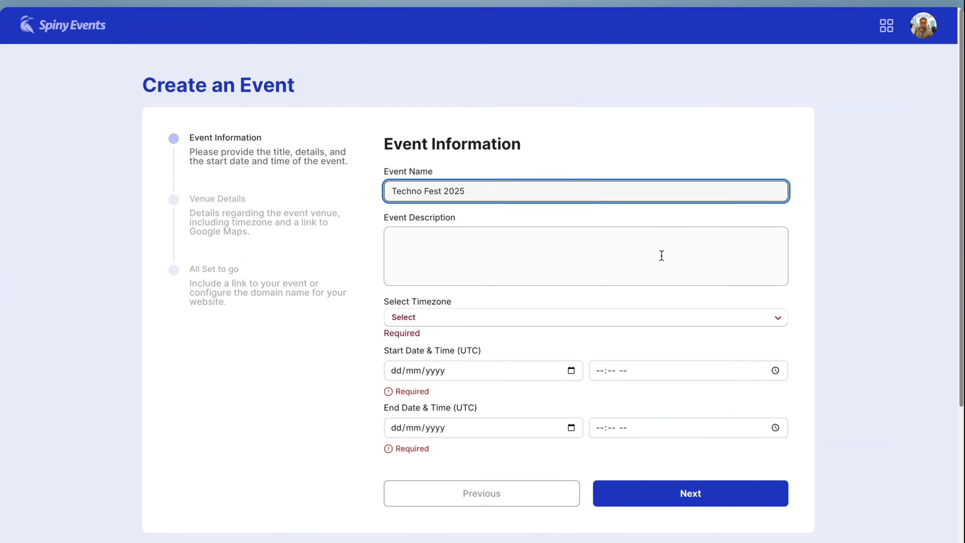
{"action": "left_click", "coordinate": [640, 247]}
{"action": "type", "text": "Techno Fest 2025 brings together visionaries, developers, and industry leaders to explore the future of AI, Web3, robotics, and beyond. Whether you’re here to network, showcase, or learn from the best, this is where groundbreaking ideas turn into reality."}
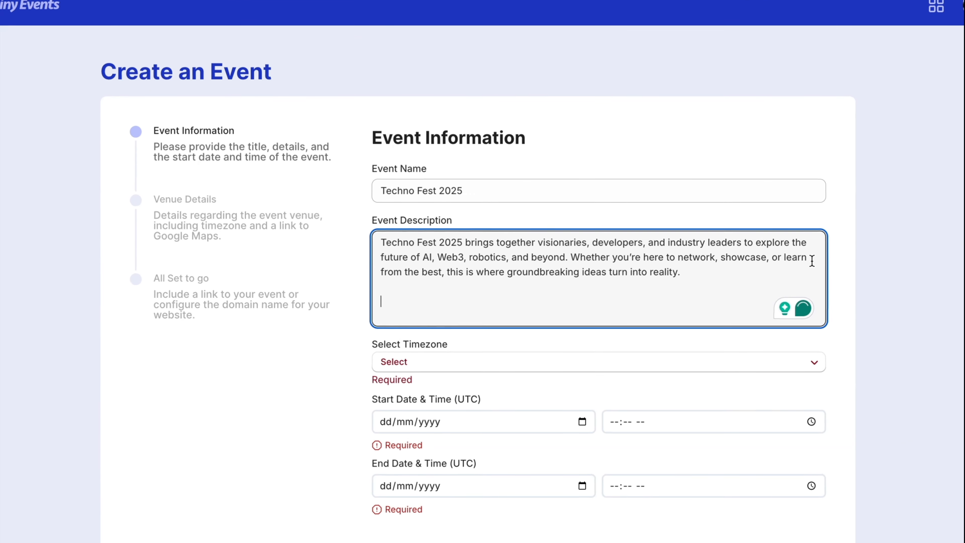
{"action": "key", "text": "BackSpace"}
{"action": "key", "text": "BackSpace"}
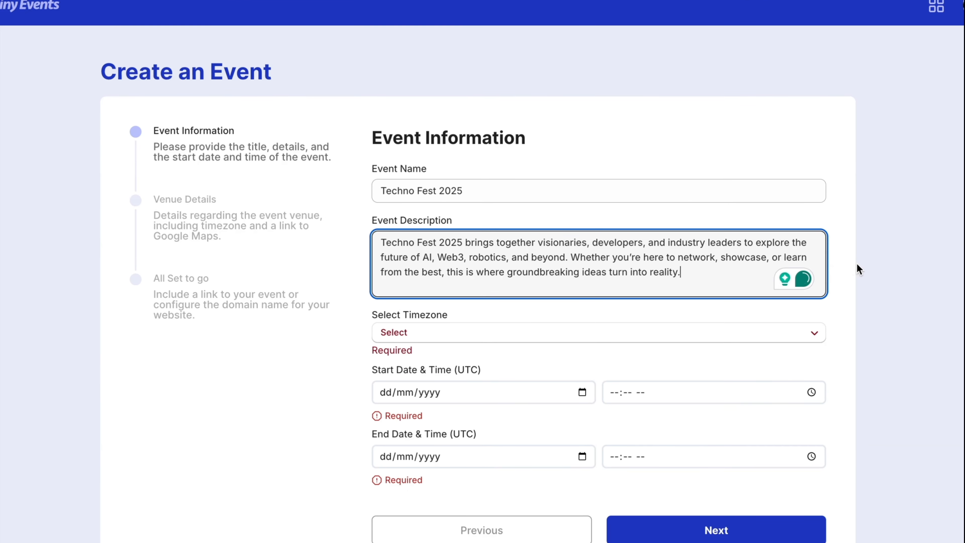
{"action": "left_click", "coordinate": [857, 265]}
Step: Set the timezone to Eastern Time - New York and dates 22/02/2025 to 24/02/2025
{"action": "left_click", "coordinate": [620, 332]}
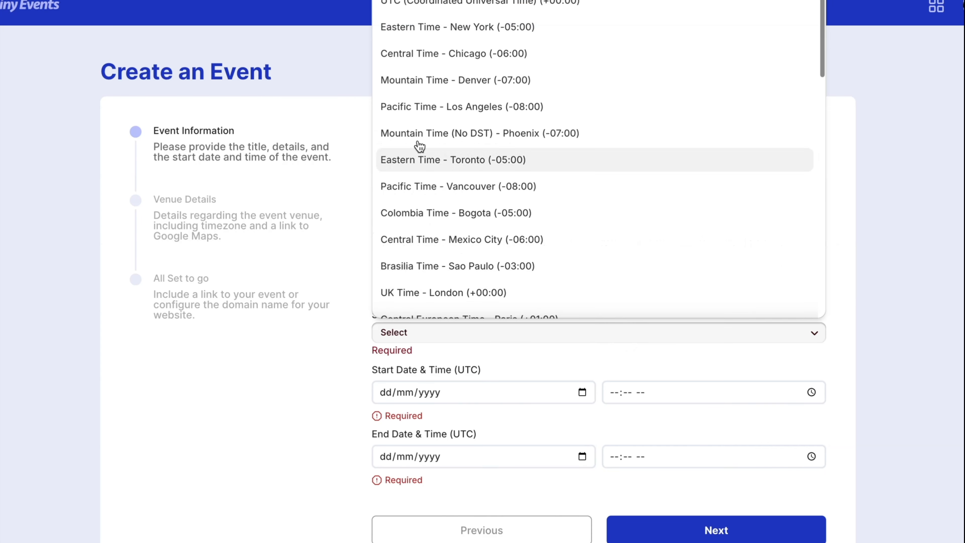
{"action": "left_click", "coordinate": [477, 28]}
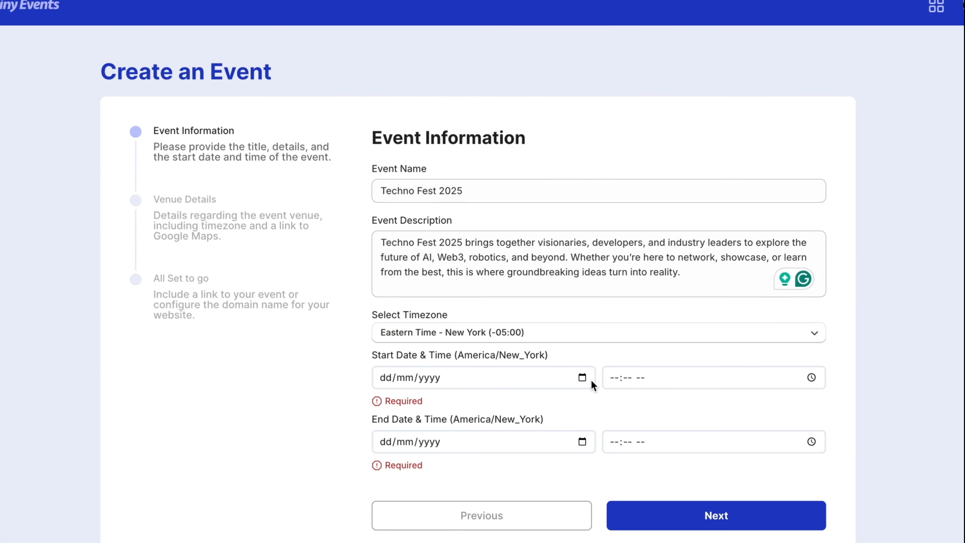
{"action": "left_click", "coordinate": [582, 378]}
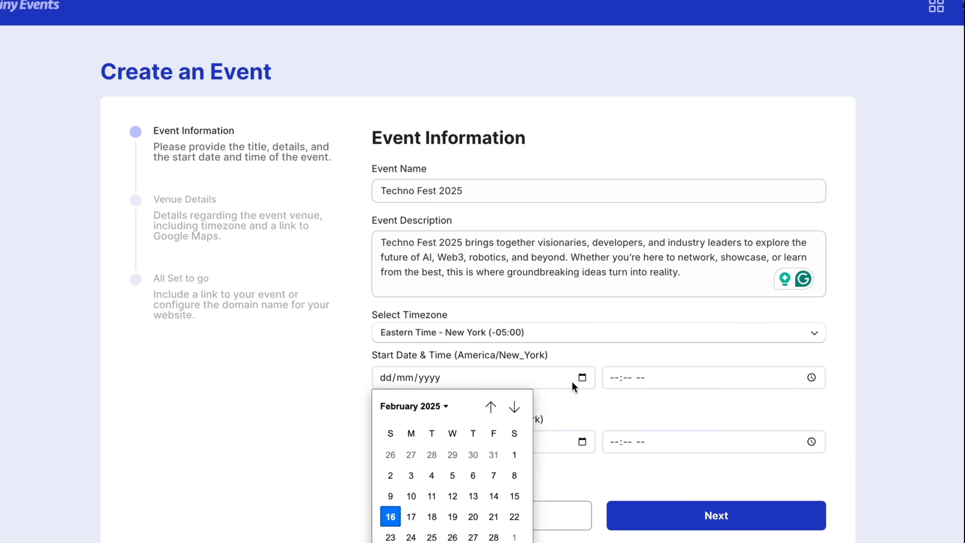
{"action": "left_click", "coordinate": [513, 515]}
{"action": "left_click", "coordinate": [582, 442]}
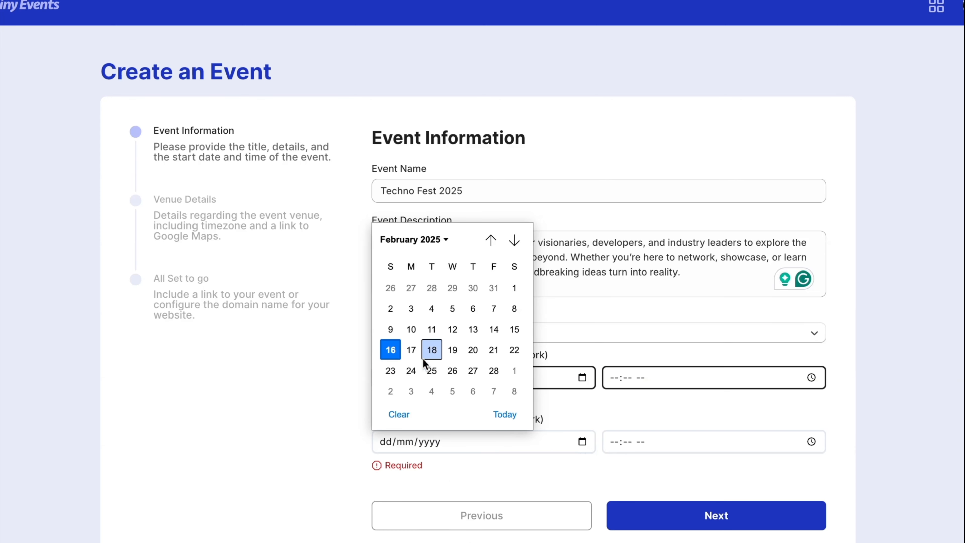
{"action": "left_click", "coordinate": [412, 372]}
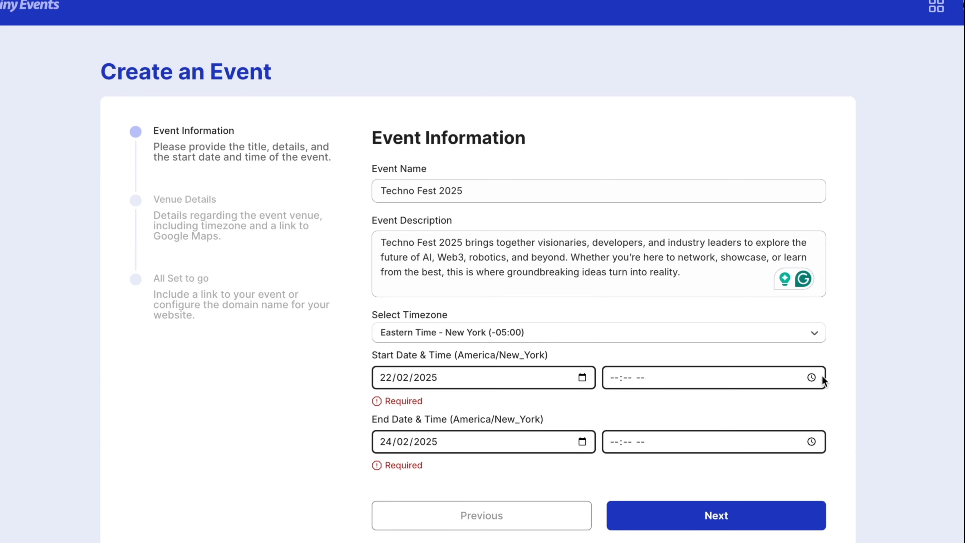
Step: Set start time 9:00 AM and end time 8:00 PM, then continue to Venue Details
{"action": "left_click", "coordinate": [813, 377]}
{"action": "left_click", "coordinate": [655, 381]}
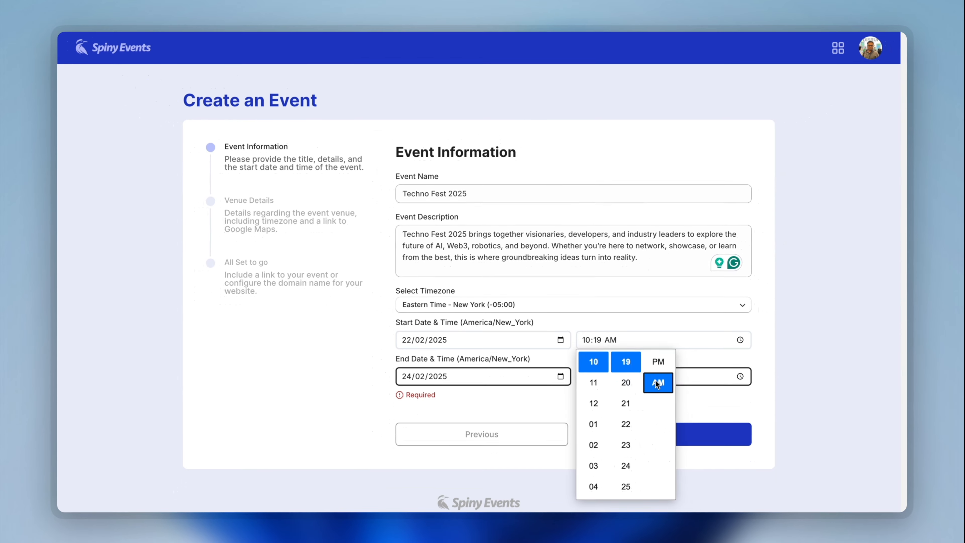
{"action": "scroll", "coordinate": [595, 395], "scroll_direction": "up", "scroll_amount": 2}
{"action": "left_click", "coordinate": [593, 422]}
{"action": "scroll", "coordinate": [625, 382], "scroll_direction": "up", "scroll_amount": 10}
{"action": "left_click", "coordinate": [626, 382]}
{"action": "left_click", "coordinate": [757, 340]}
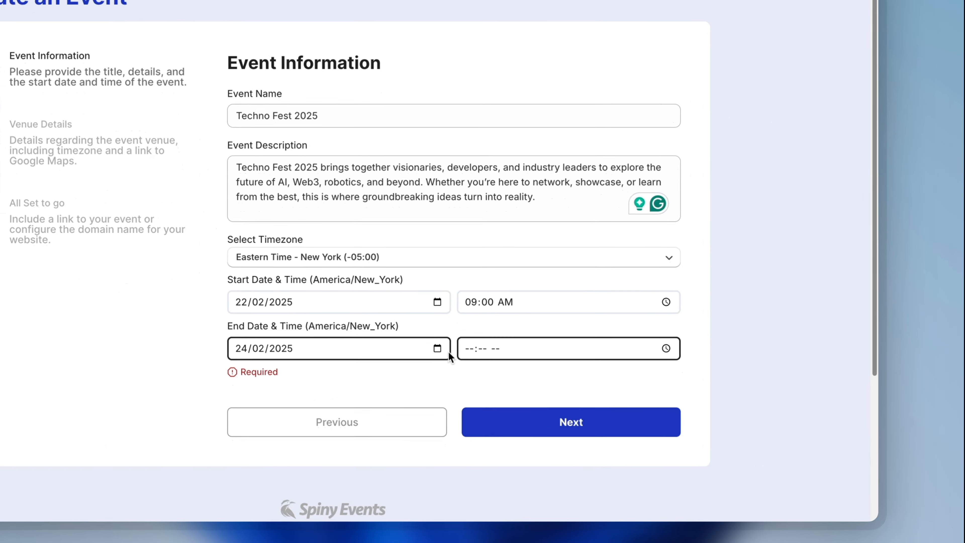
{"action": "left_click", "coordinate": [464, 349]}
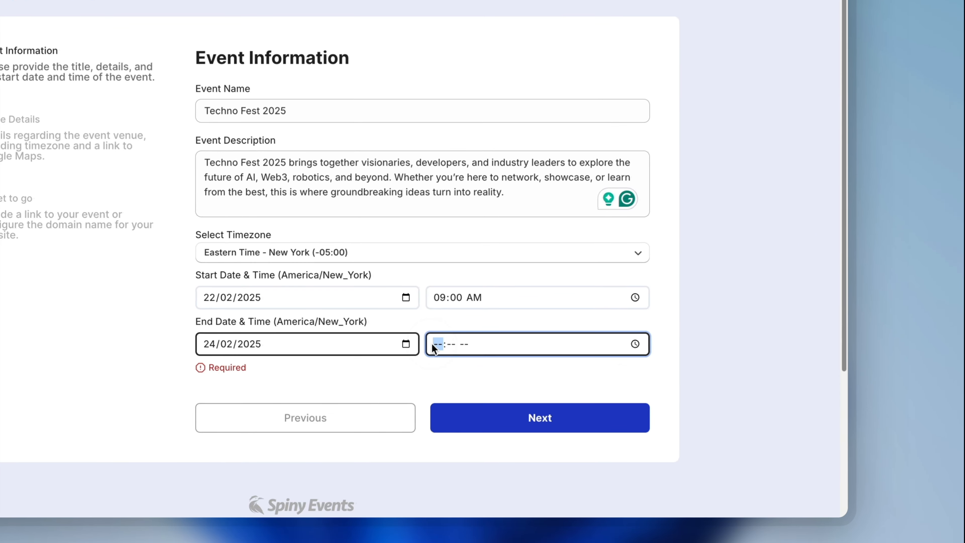
{"action": "type", "text": "08:"}
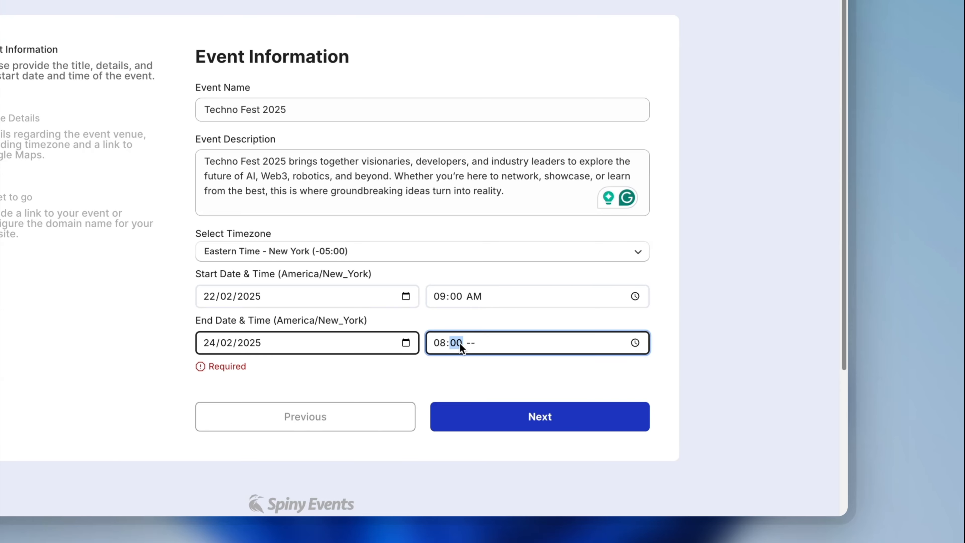
{"action": "type", "text": "00"}
{"action": "left_click", "coordinate": [471, 343]}
{"action": "type", "text": "p"}
{"action": "left_click", "coordinate": [685, 350]}
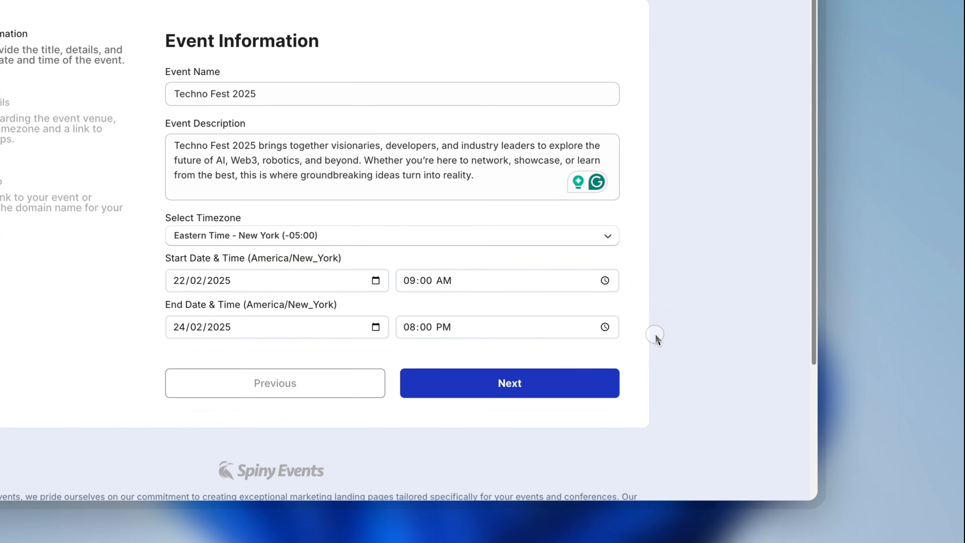
{"action": "left_click", "coordinate": [588, 408]}
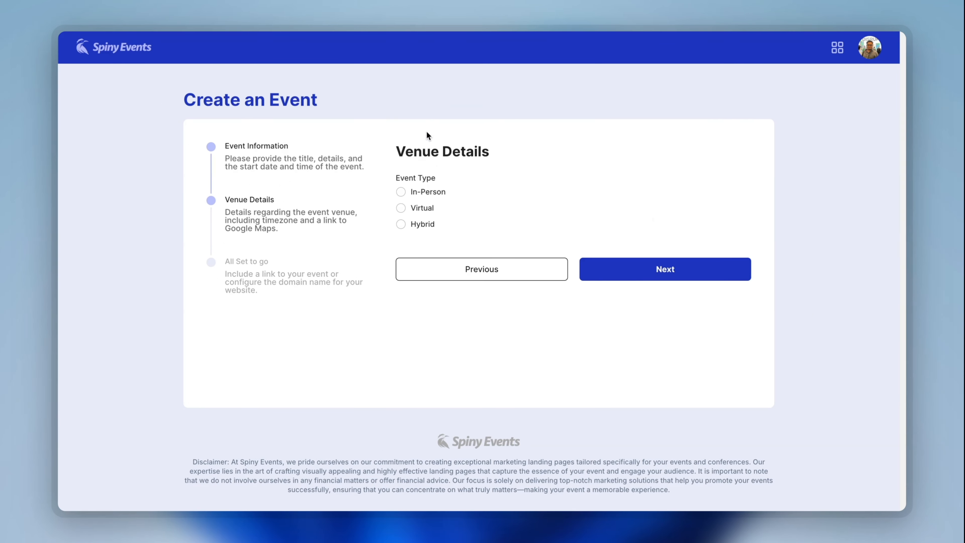
Step: Make it an in-person event at the venue 'UFO, Florida'
{"action": "double_click", "coordinate": [423, 192]}
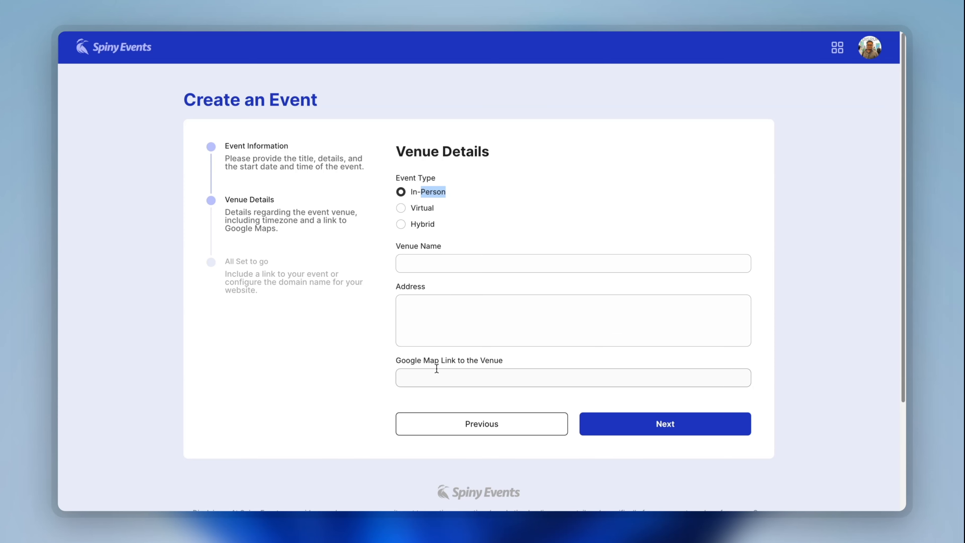
{"action": "left_click", "coordinate": [425, 210]}
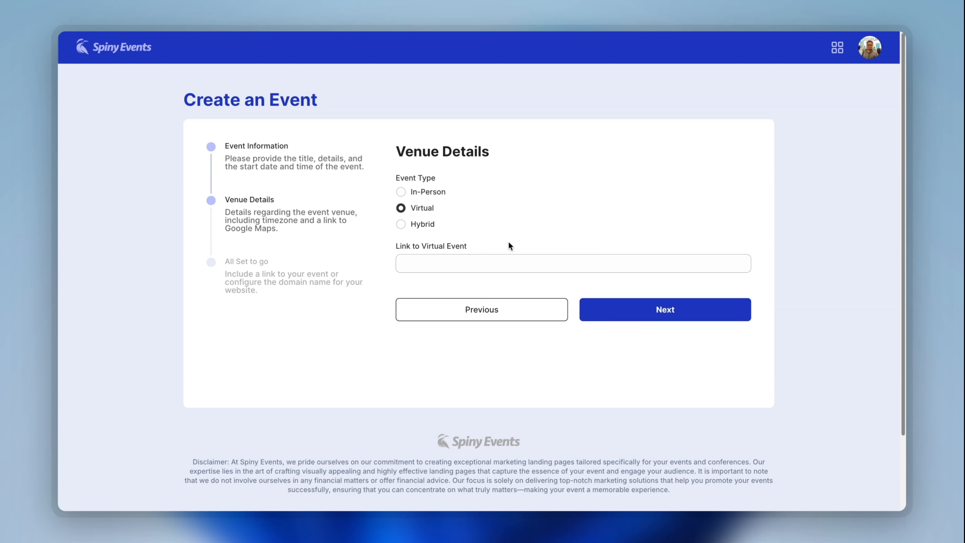
{"action": "left_click", "coordinate": [425, 225]}
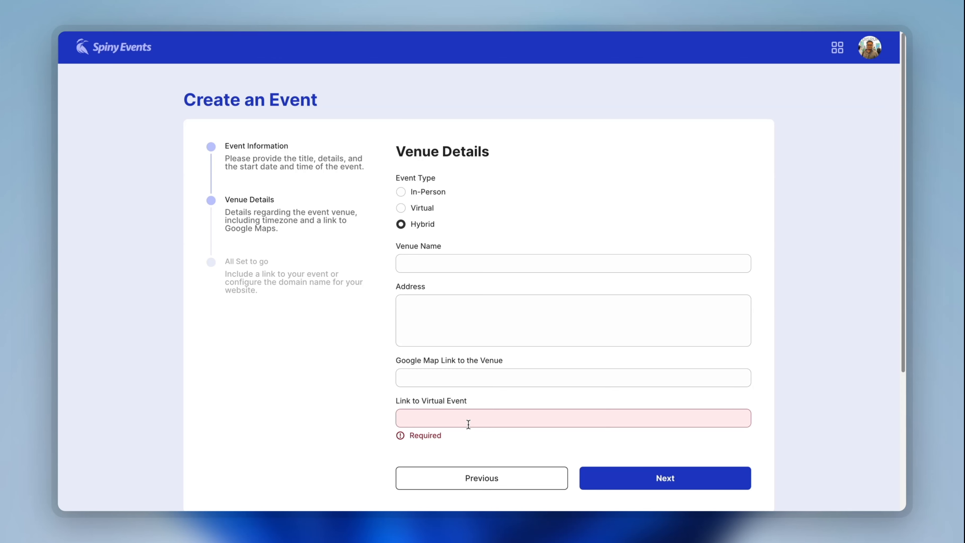
{"action": "left_click", "coordinate": [420, 190]}
{"action": "left_click", "coordinate": [447, 267]}
{"action": "type", "text": "d"}
{"action": "key", "text": "BackSpace"}
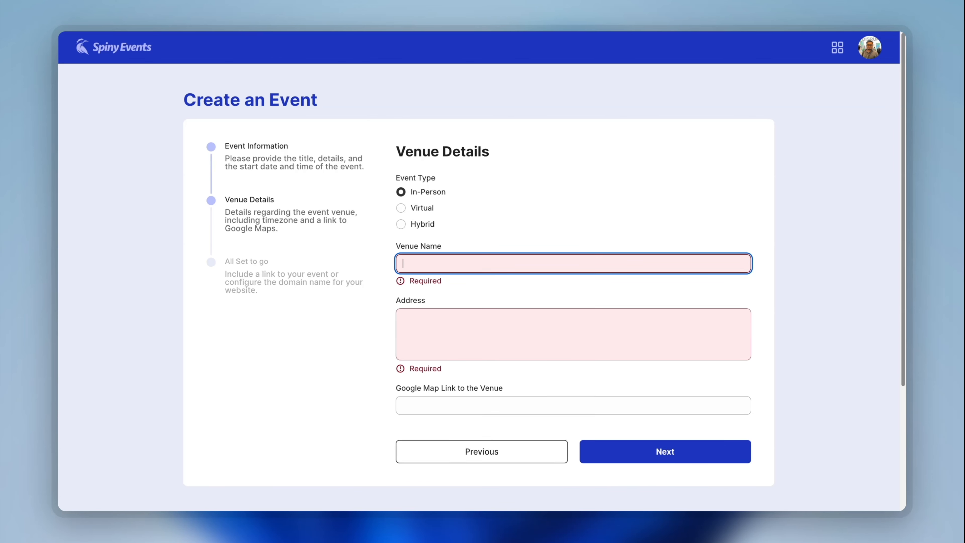
{"action": "type", "text": "UFO, Florida"}
Step: Paste the venue's Miami address and Google Maps link, then continue to Website Details
{"action": "key", "text": "Tab"}
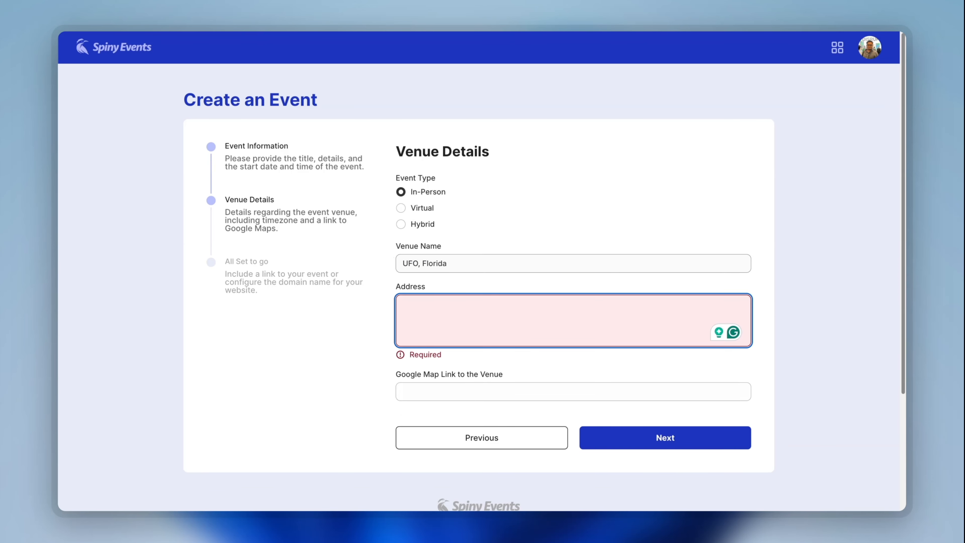
{"action": "type", "text": "Miami Convention Center 1234 Innovation Drive Miami, FL 33132, USA"}
{"action": "left_click", "coordinate": [434, 378]}
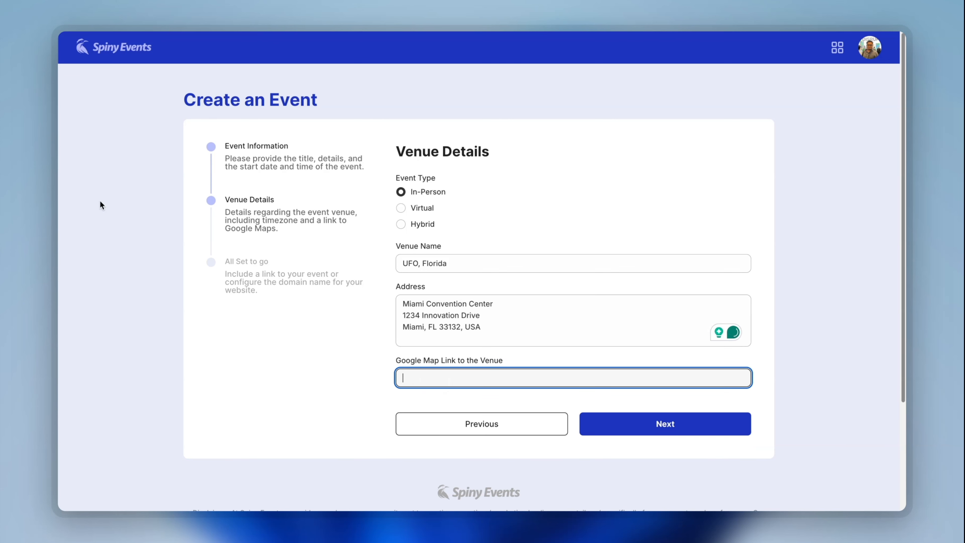
{"action": "key", "text": "super+Tab"}
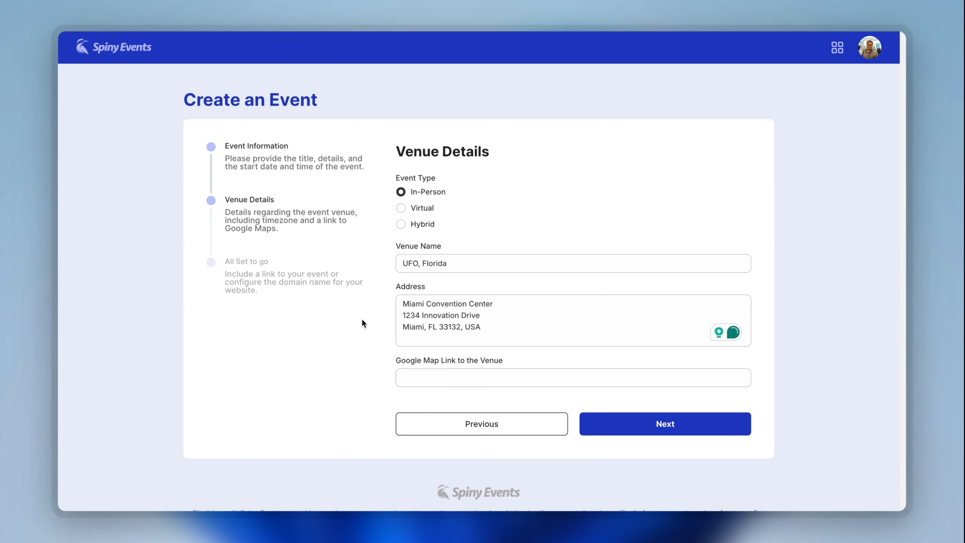
{"action": "left_click", "coordinate": [575, 368]}
{"action": "type", "text": "https://www.google.com/maps?q=40.748817,-73.985428"}
{"action": "left_click", "coordinate": [786, 373]}
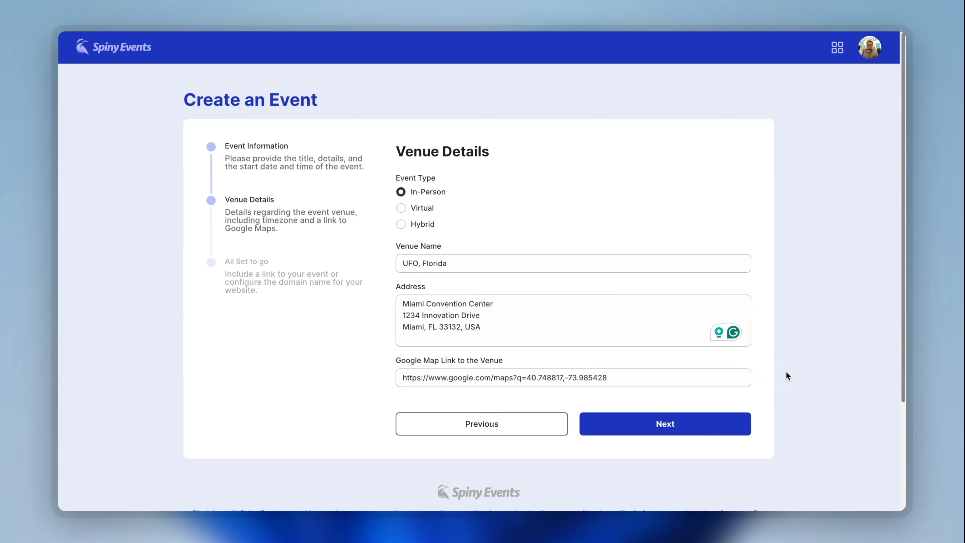
{"action": "left_click", "coordinate": [681, 428]}
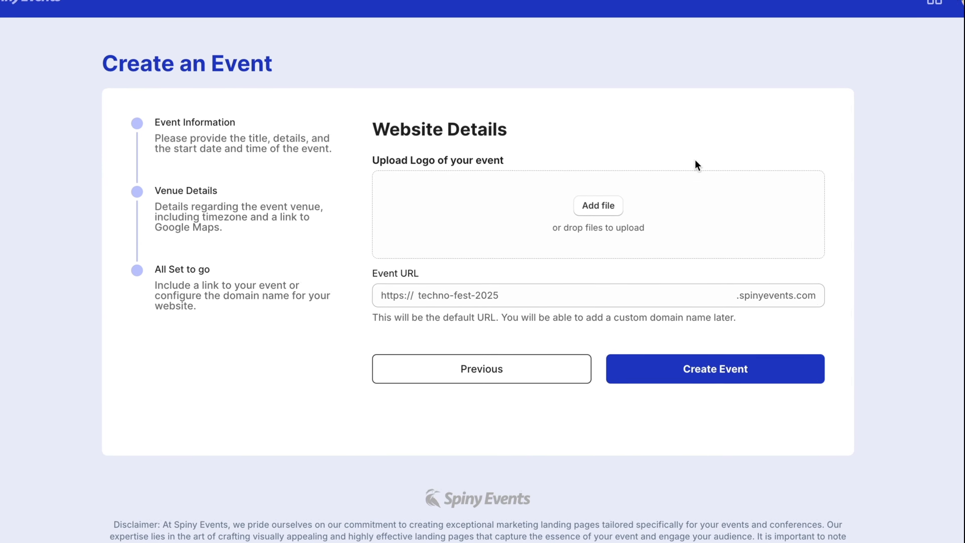
Step: Upload Frame 108.png from the Logos folder as the event logo
{"action": "left_click", "coordinate": [605, 208]}
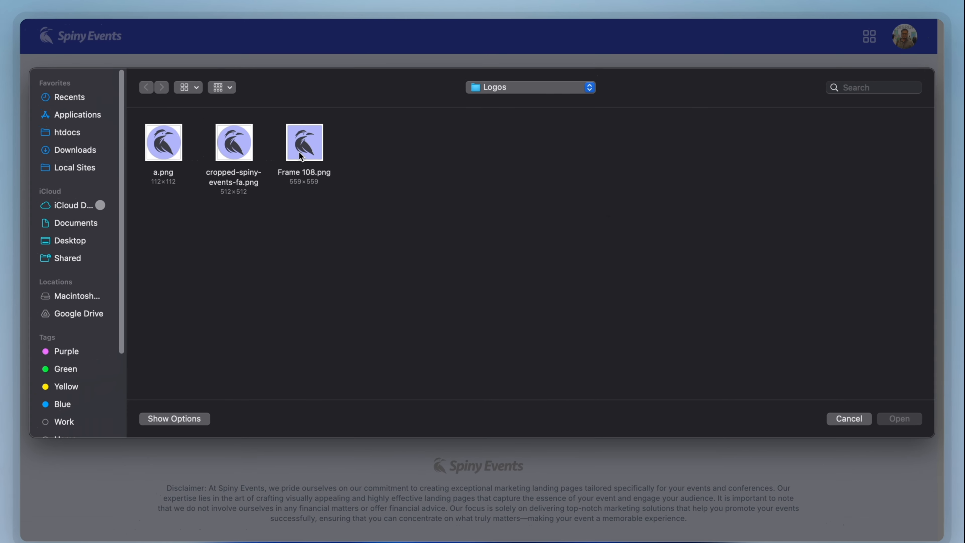
{"action": "left_click", "coordinate": [312, 156]}
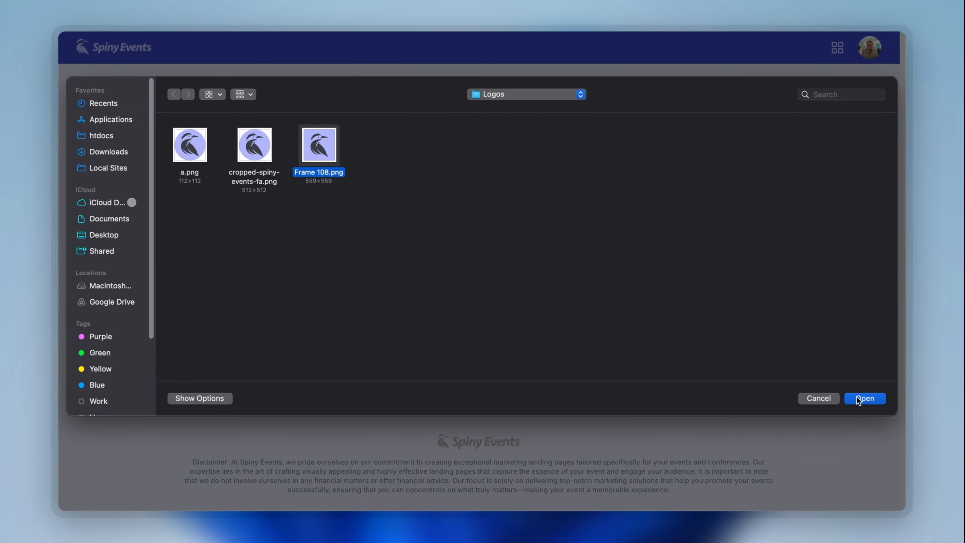
{"action": "left_click", "coordinate": [856, 401]}
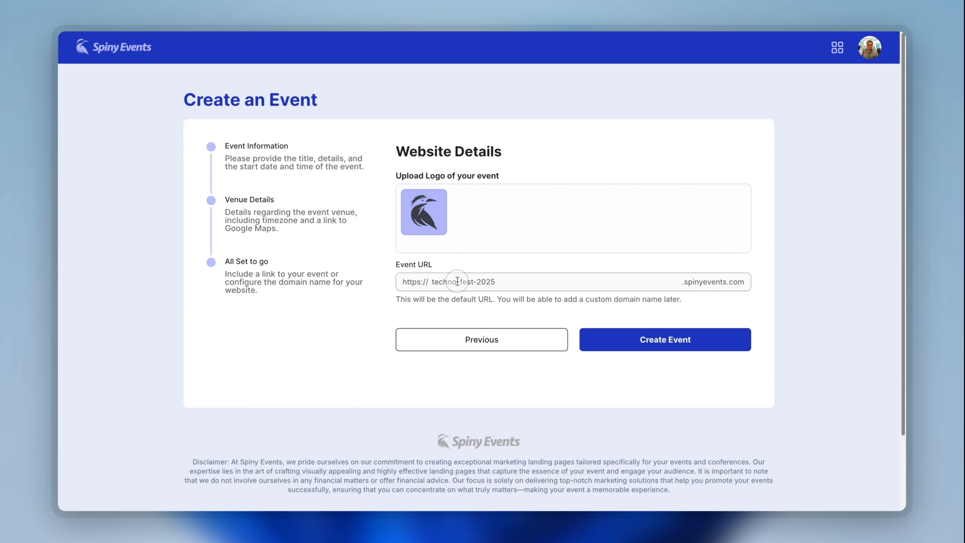
Step: Change the Event URL to technofest.spinyevents.com
{"action": "left_click", "coordinate": [470, 288]}
{"action": "type", "text": "tech"}
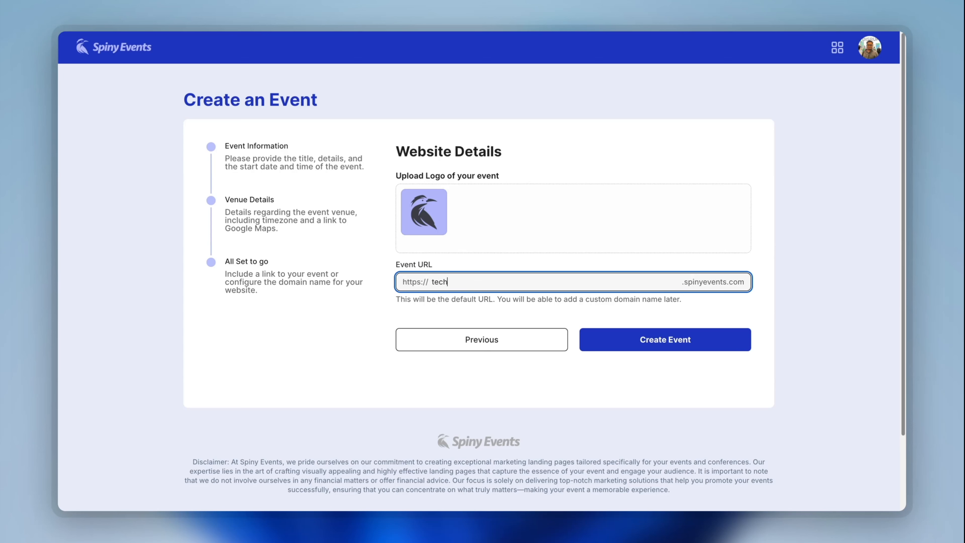
{"action": "type", "text": "nio"}
{"action": "type", "text": "gest"}
{"action": "type", "text": "fest"}
{"action": "left_click", "coordinate": [680, 345]}
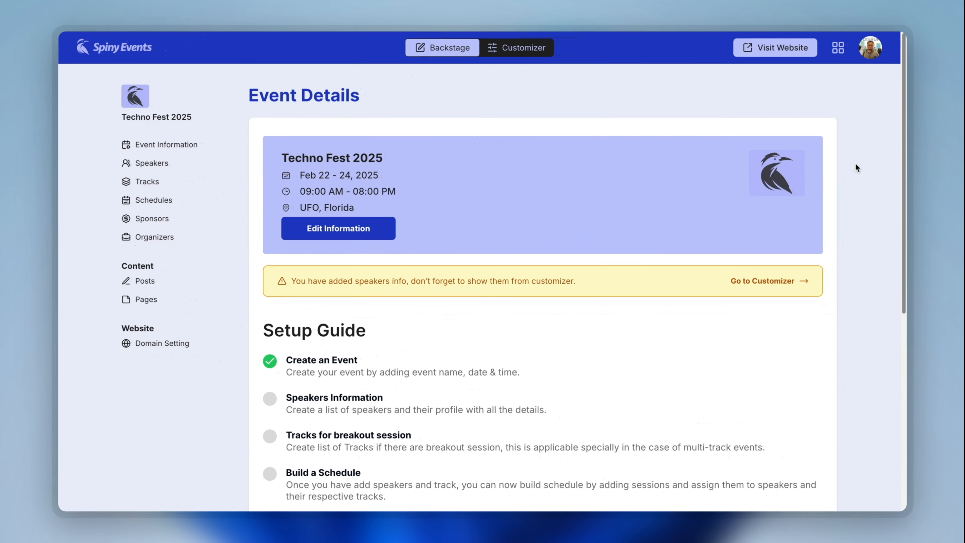
Step: View the public Techno Fest 2025 website, scrolling through its sections and back to the top
{"action": "left_click", "coordinate": [783, 55]}
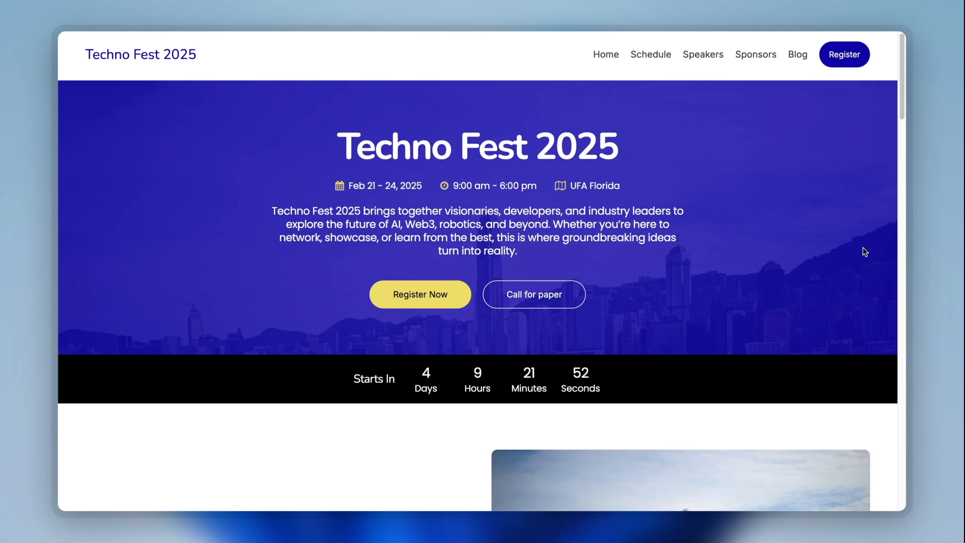
{"action": "scroll", "coordinate": [864, 249], "scroll_direction": "down", "scroll_amount": 4}
{"action": "scroll", "coordinate": [863, 250], "scroll_direction": "down", "scroll_amount": 20}
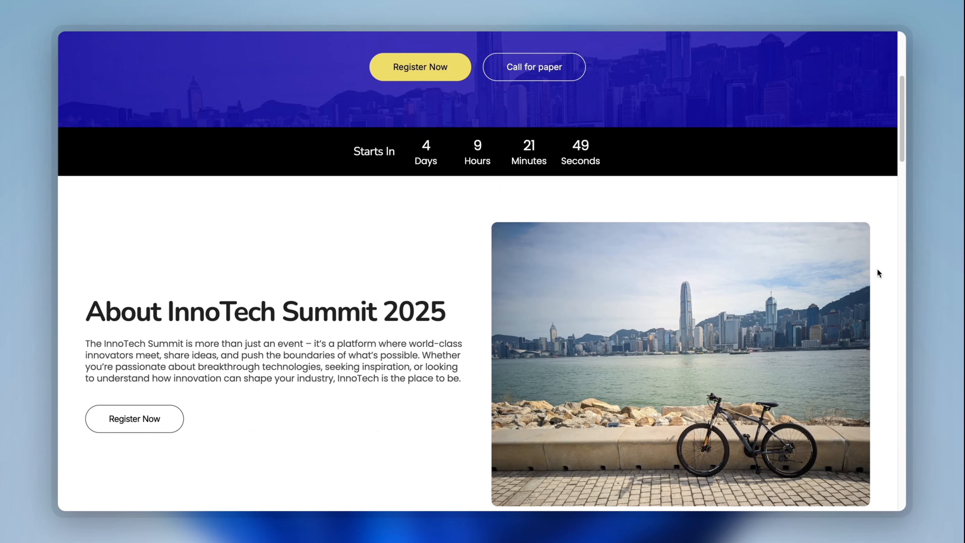
{"action": "scroll", "coordinate": [881, 289], "scroll_direction": "down", "scroll_amount": 5}
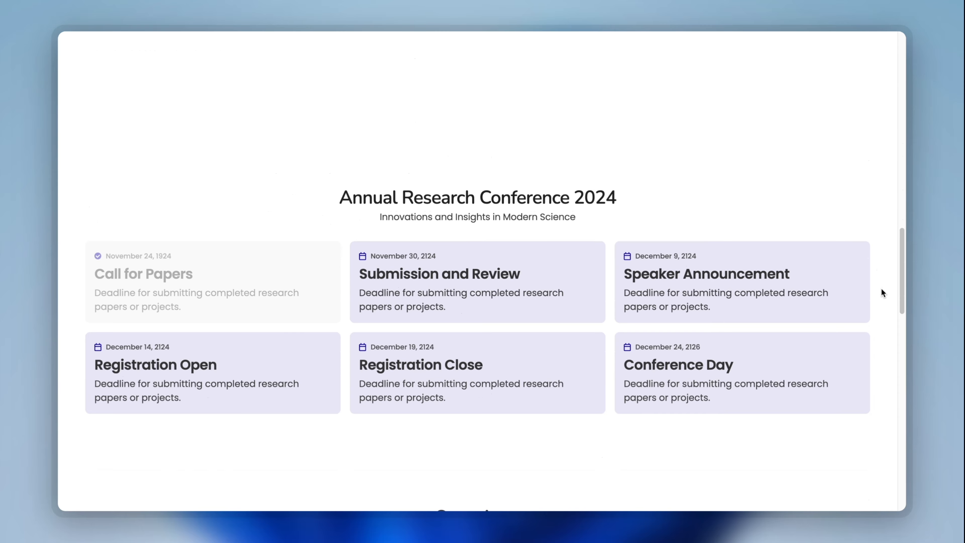
{"action": "scroll", "coordinate": [882, 288], "scroll_direction": "up", "scroll_amount": 9}
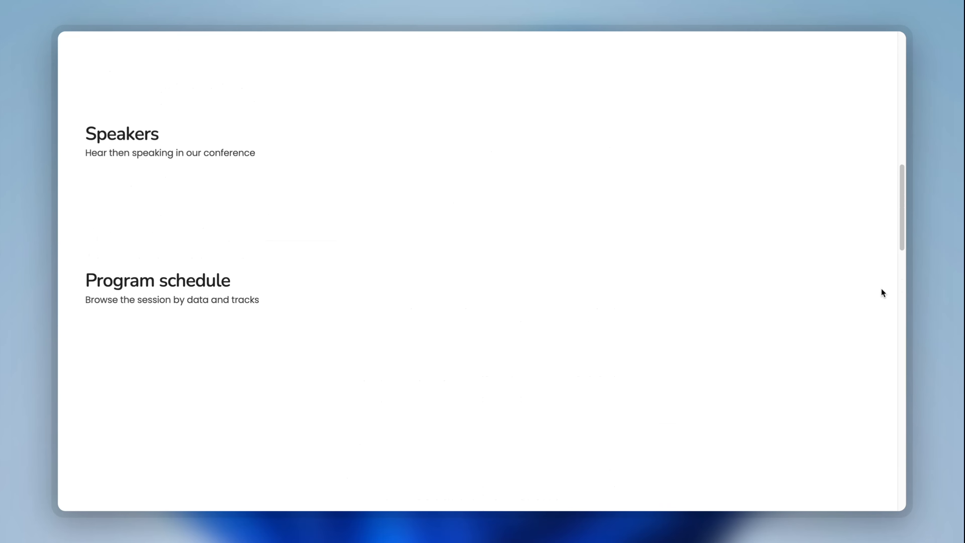
{"action": "scroll", "coordinate": [881, 289], "scroll_direction": "down", "scroll_amount": 12}
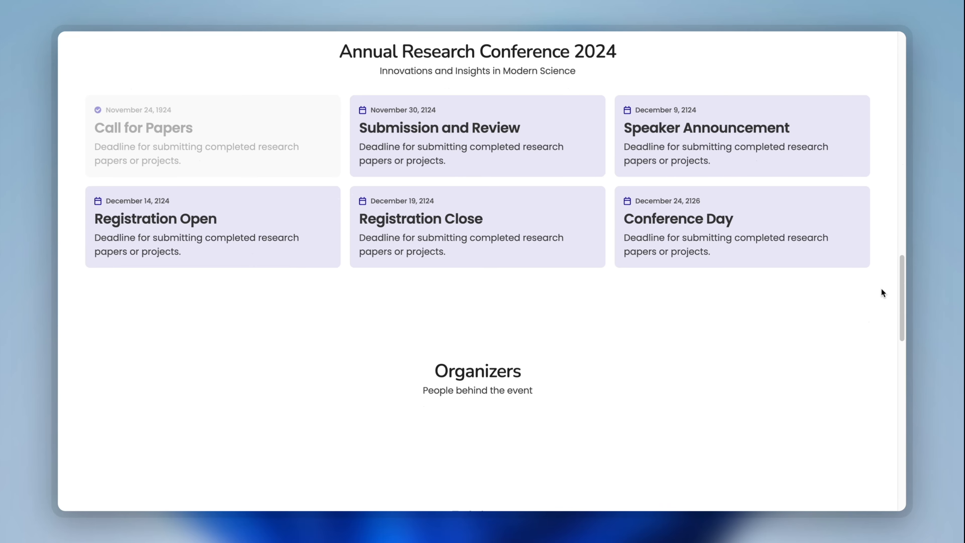
{"action": "scroll", "coordinate": [882, 289], "scroll_direction": "down", "scroll_amount": 15}
{"action": "scroll", "coordinate": [881, 289], "scroll_direction": "up", "scroll_amount": 18}
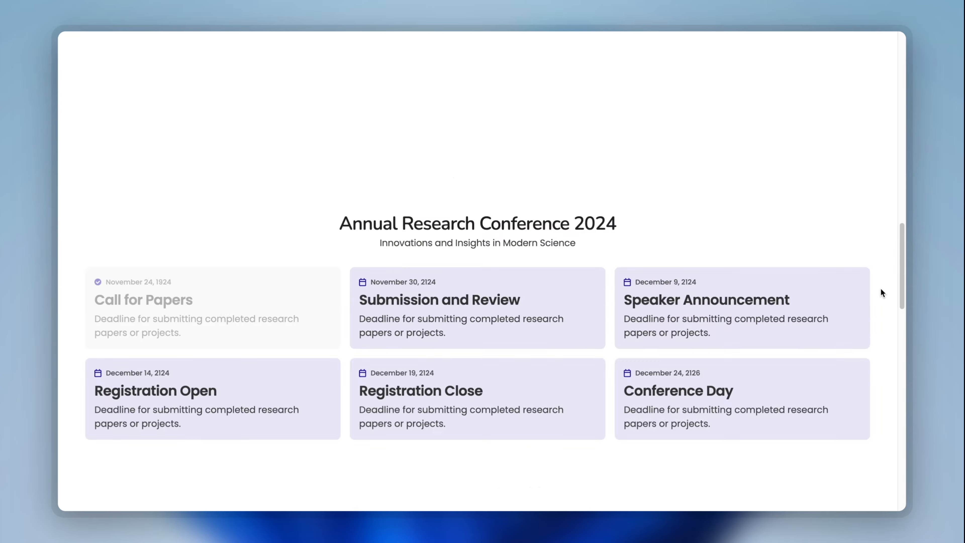
{"action": "scroll", "coordinate": [881, 293], "scroll_direction": "up", "scroll_amount": 15}
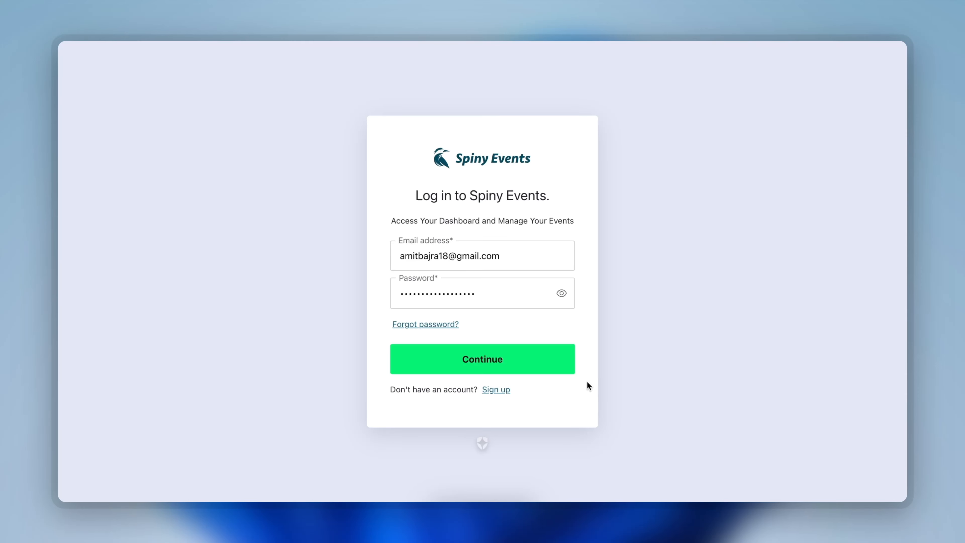
Step: Log back in, open the Techno Fest 2025 event and view its public website
{"action": "left_click", "coordinate": [537, 362]}
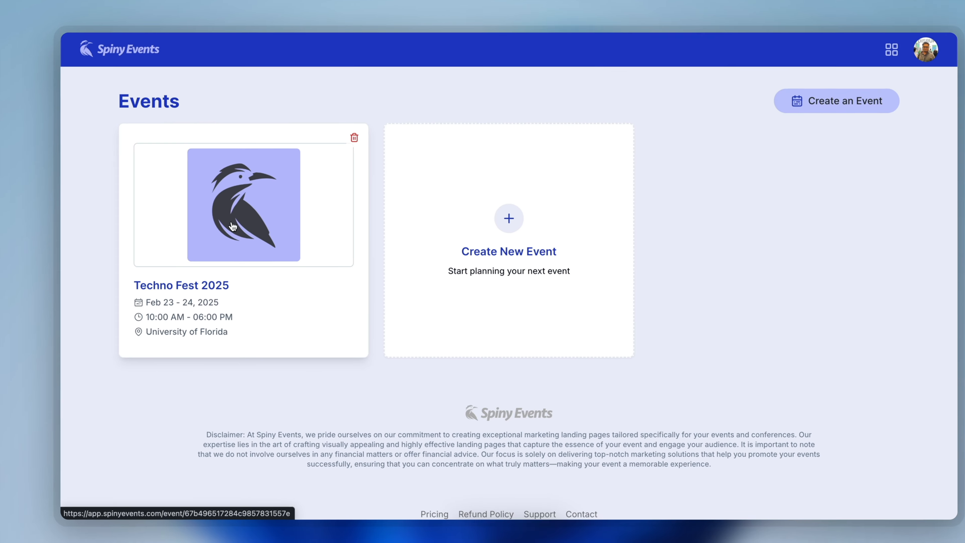
{"action": "left_click", "coordinate": [233, 227]}
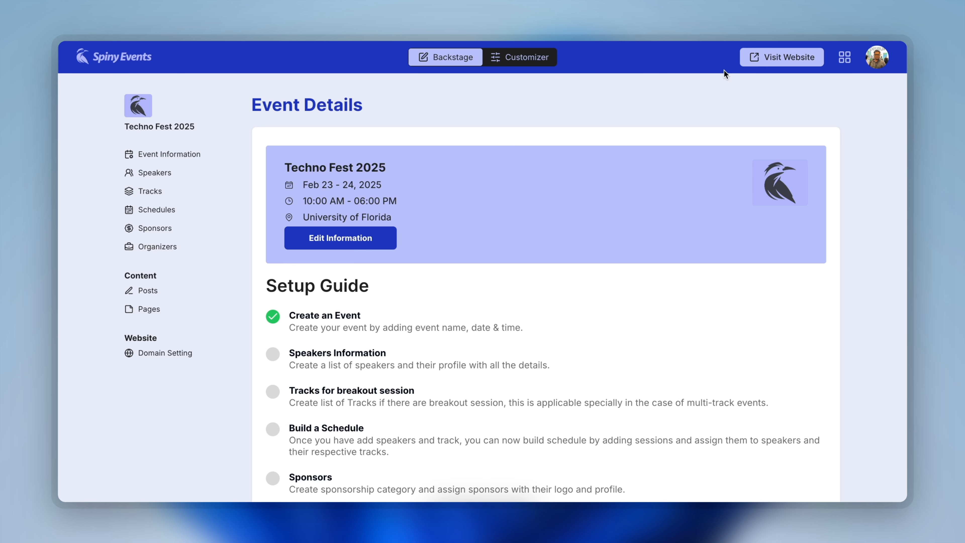
{"action": "left_click", "coordinate": [782, 57]}
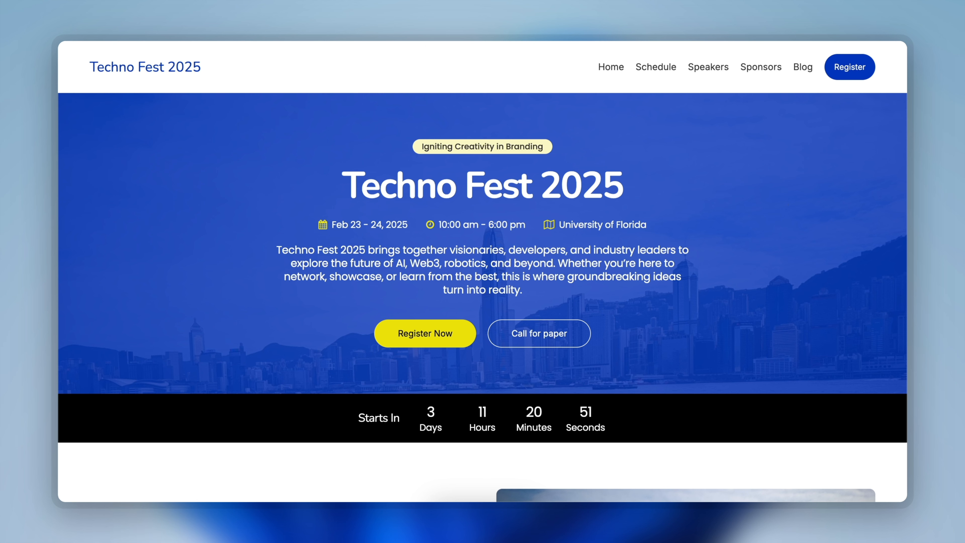
Step: Return to the event dashboard, briefly check the event switcher, and open the Customizer
{"action": "key", "text": "ctrl+shift+Tab"}
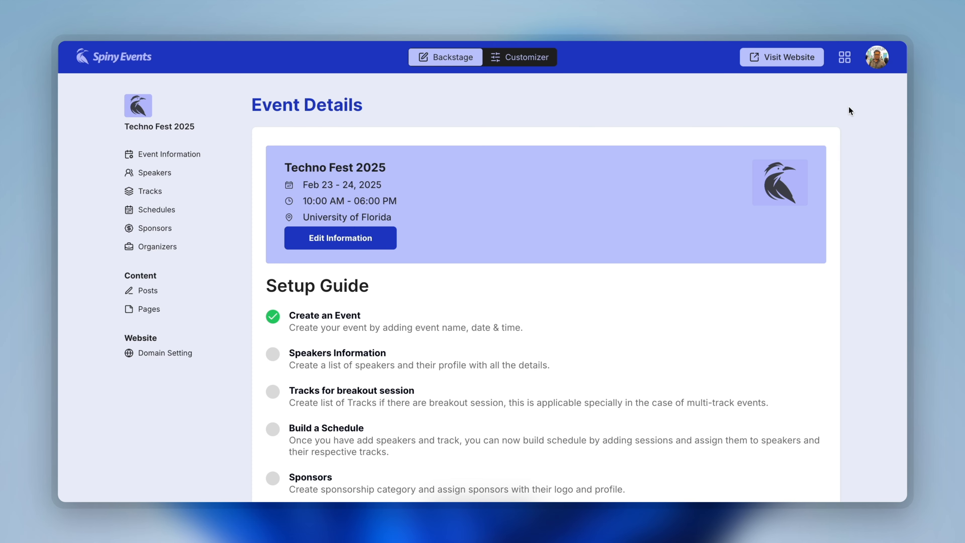
{"action": "left_click", "coordinate": [847, 60]}
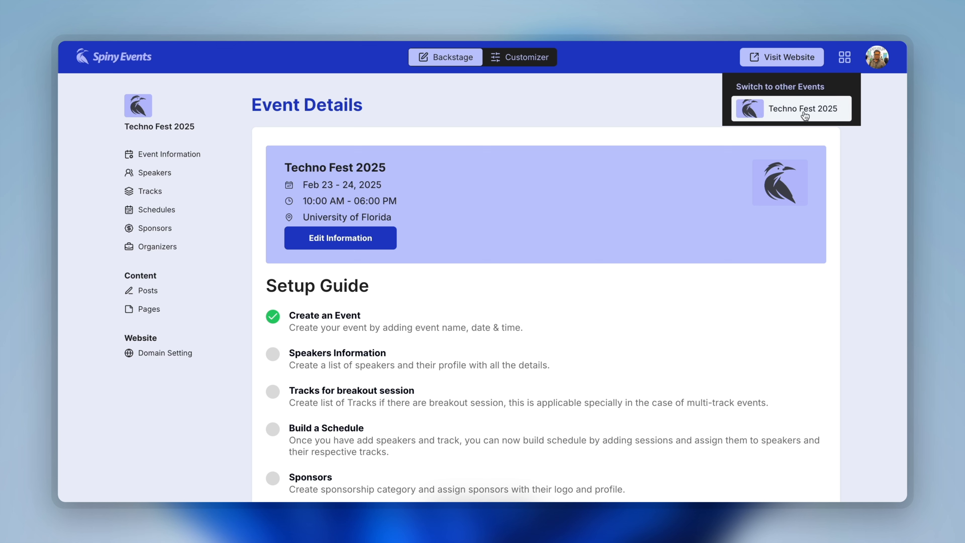
{"action": "left_click", "coordinate": [630, 108]}
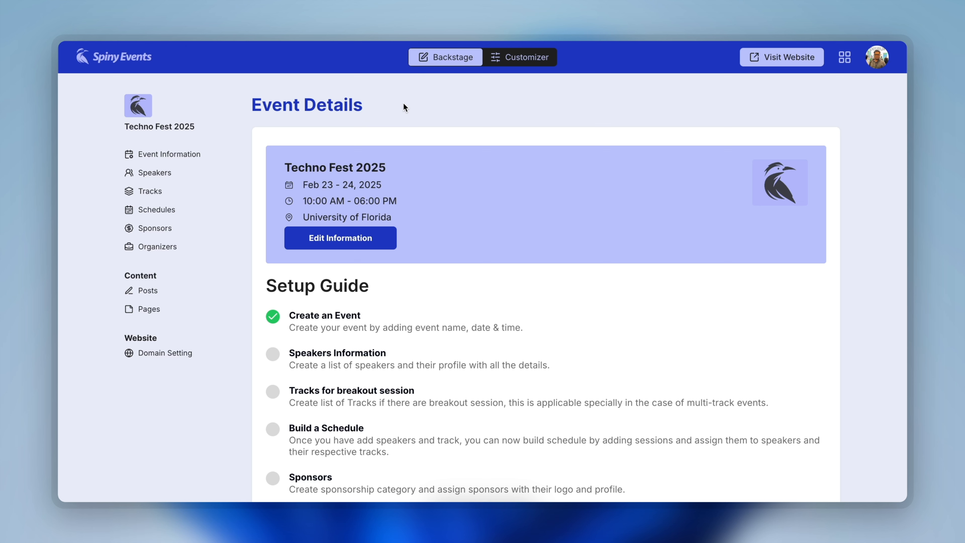
{"action": "left_click", "coordinate": [545, 57]}
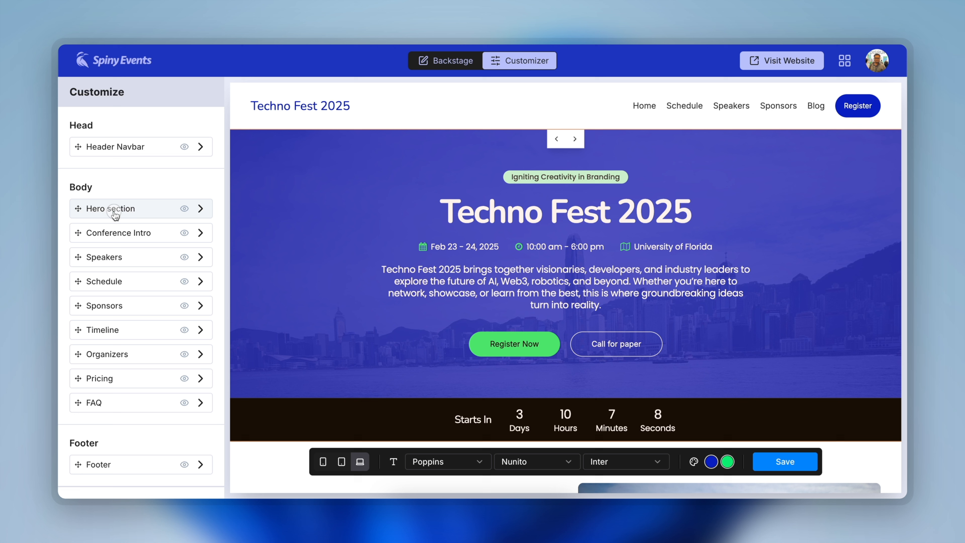
Step: Change the hero title to 'Tech Festival 2025'
{"action": "left_click", "coordinate": [114, 209]}
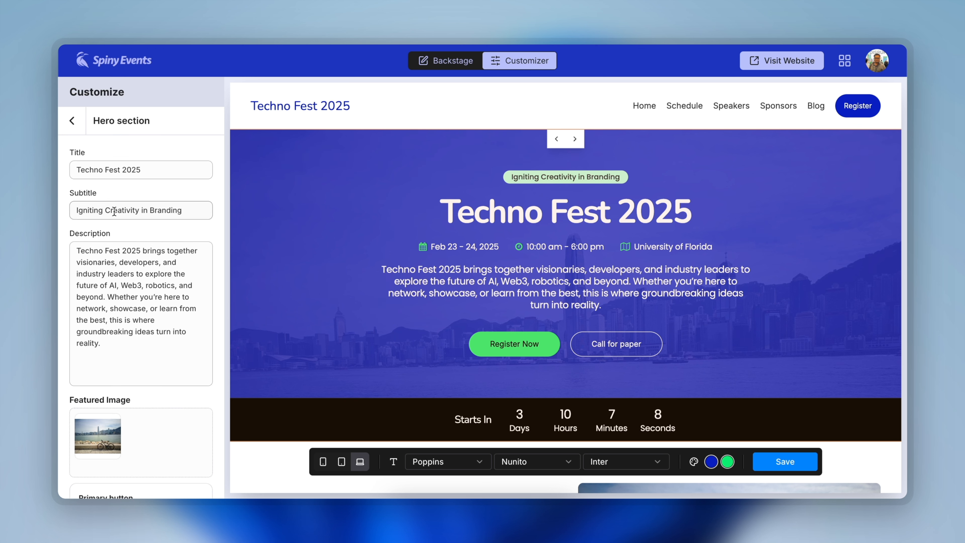
{"action": "left_click", "coordinate": [119, 170]}
{"action": "type", "text": "ival"}
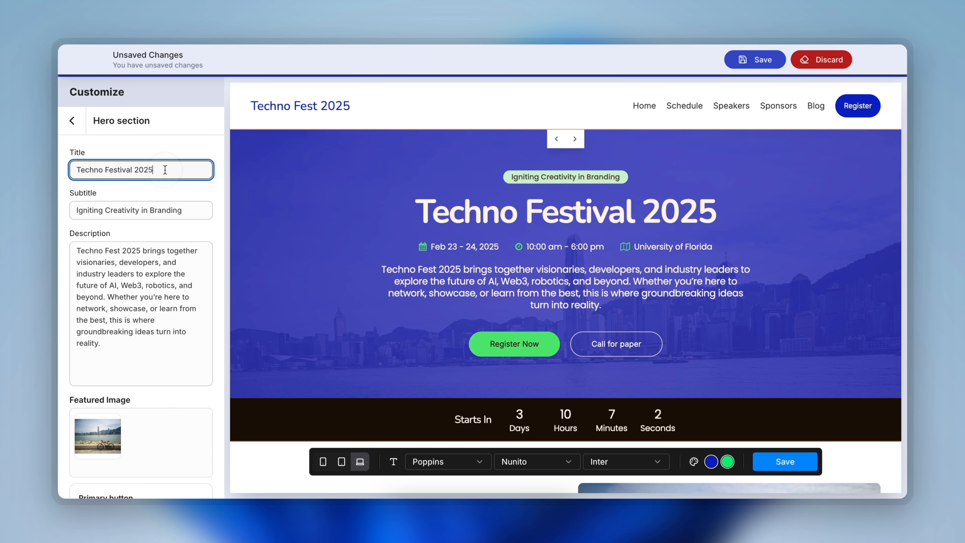
{"action": "key", "text": "BackSpace"}
{"action": "type", "text": "6"}
{"action": "key", "text": "BackSpace"}
{"action": "type", "text": "7"}
{"action": "key", "text": "BackSpace"}
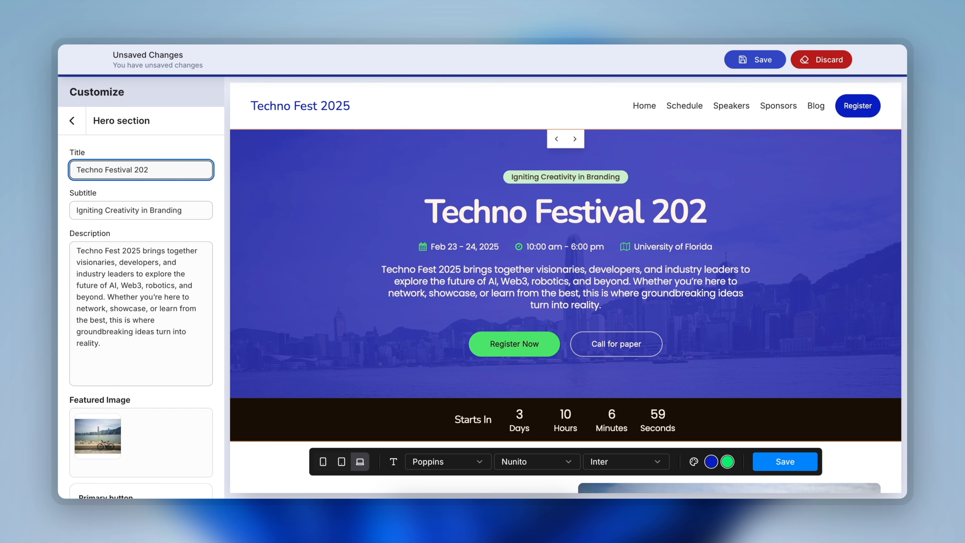
{"action": "type", "text": "5"}
{"action": "left_click", "coordinate": [96, 169]}
{"action": "key", "text": "BackSpace"}
{"action": "key", "text": "BackSpace"}
{"action": "key", "text": "BackSpace"}
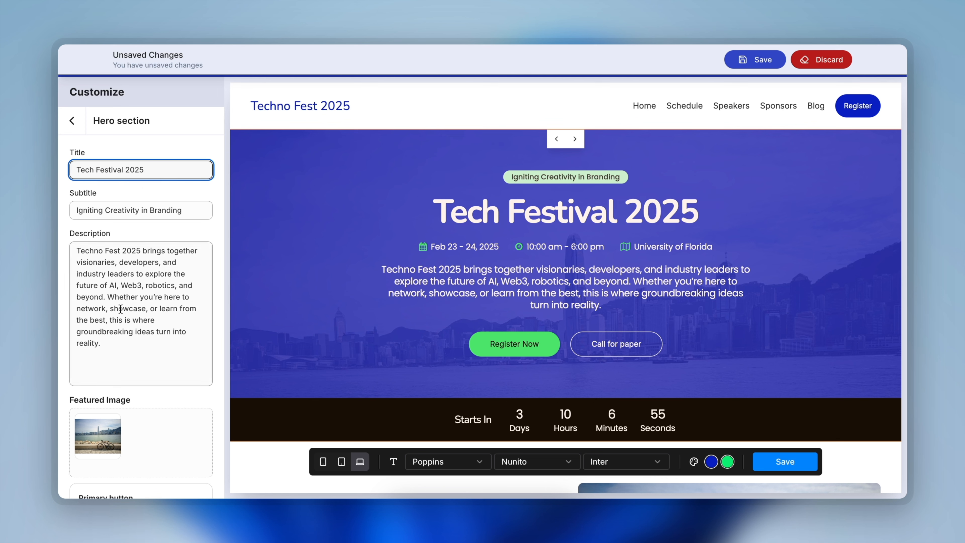
Step: Trim the hero description, set a green primary and violet secondary colour, and save
{"action": "left_click", "coordinate": [108, 301]}
{"action": "left_click_drag", "start_coordinate": [108, 301], "coordinate": [125, 348]}
{"action": "key", "text": "BackSpace"}
{"action": "left_click", "coordinate": [711, 461]}
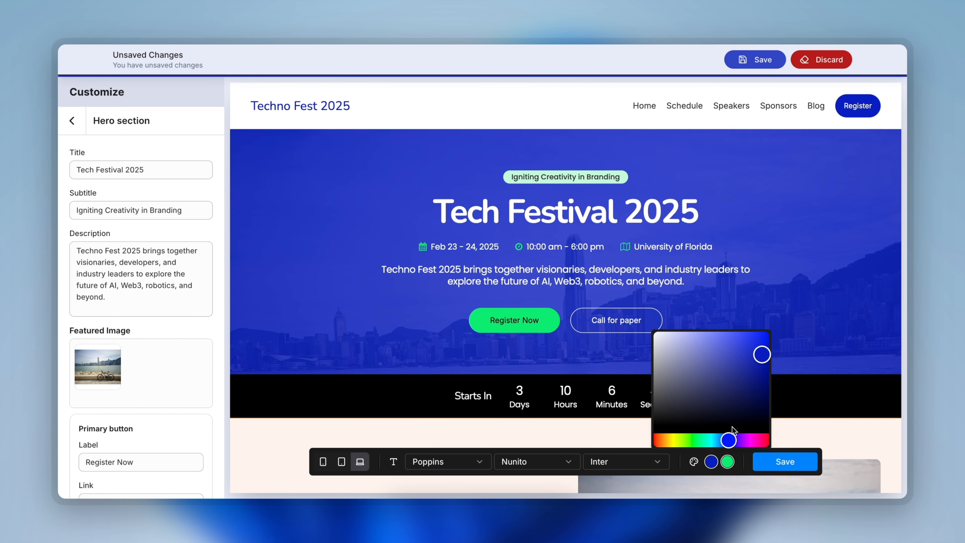
{"action": "left_click_drag", "start_coordinate": [728, 439], "coordinate": [671, 441]}
{"action": "left_click", "coordinate": [727, 461]}
{"action": "left_click", "coordinate": [711, 461]}
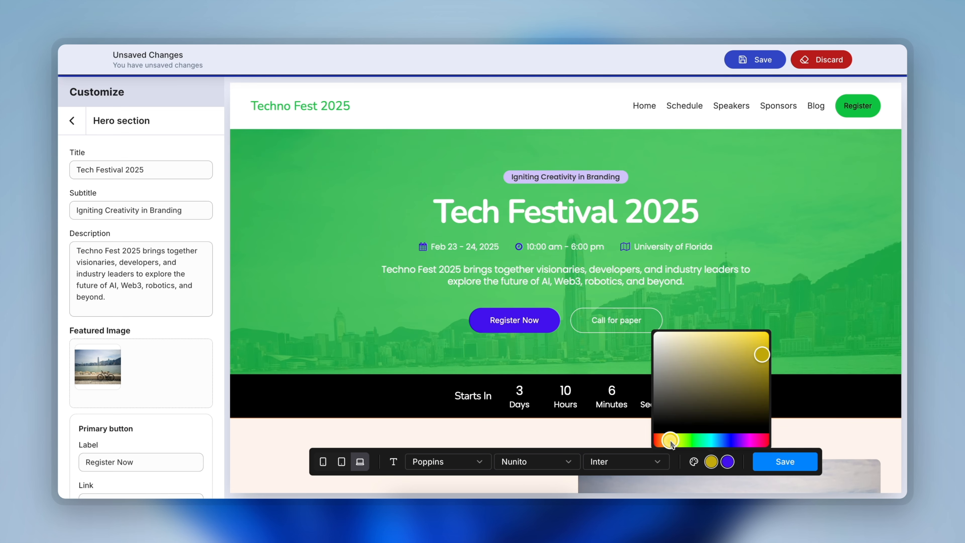
{"action": "left_click_drag", "start_coordinate": [761, 355], "coordinate": [765, 373]}
{"action": "left_click_drag", "start_coordinate": [672, 441], "coordinate": [690, 441]}
{"action": "left_click", "coordinate": [780, 464]}
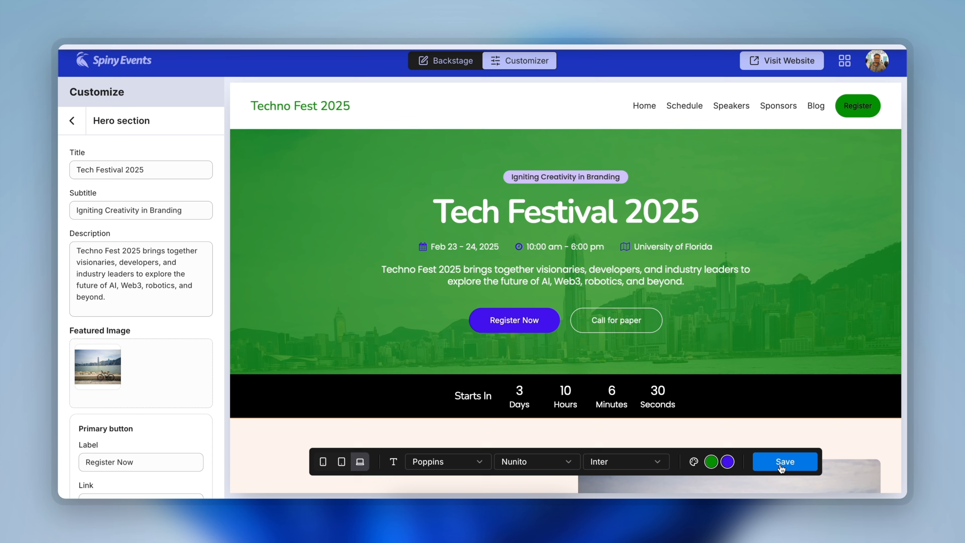
Step: Cycle through hero layouts back to the centred one, save, and return to the dashboard
{"action": "left_click", "coordinate": [575, 139]}
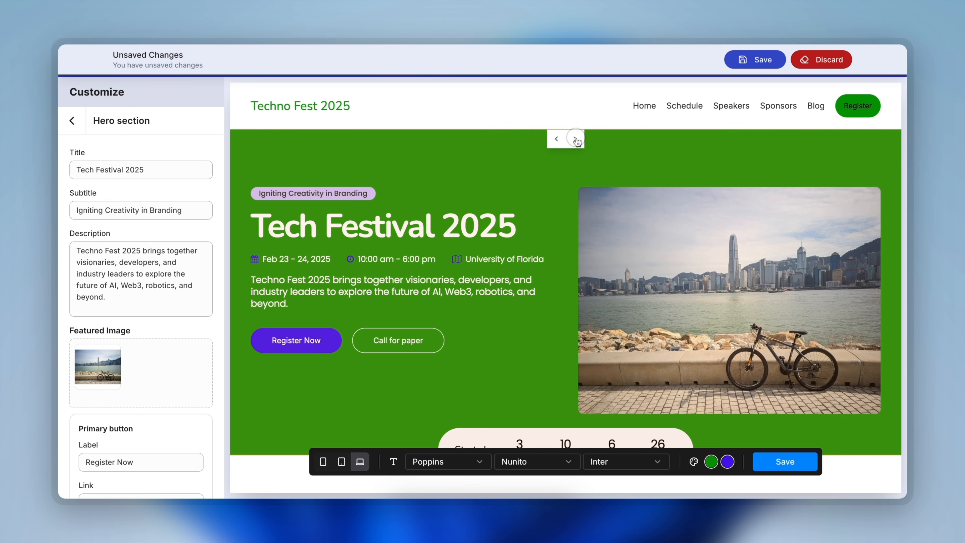
{"action": "left_click", "coordinate": [576, 140]}
{"action": "left_click", "coordinate": [577, 140]}
{"action": "left_click", "coordinate": [576, 140]}
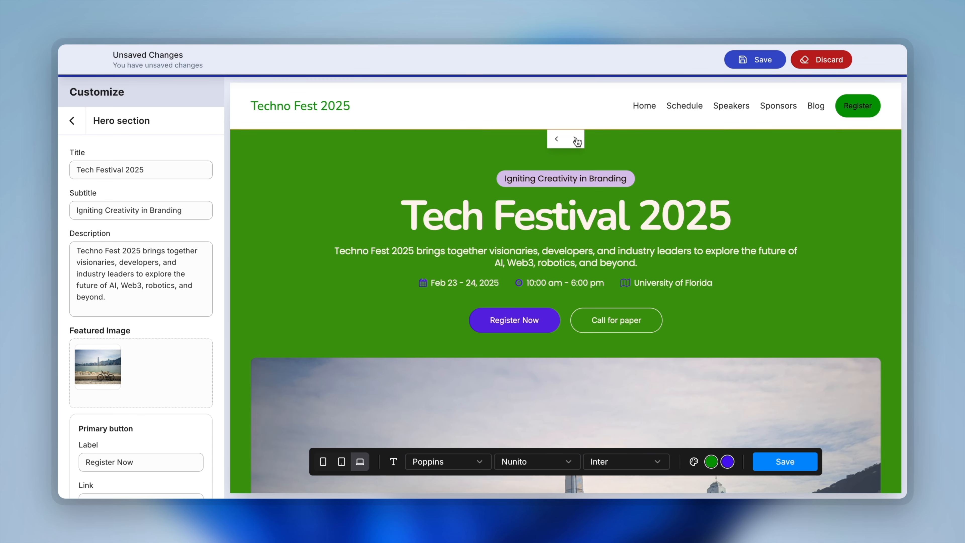
{"action": "left_click", "coordinate": [788, 460]}
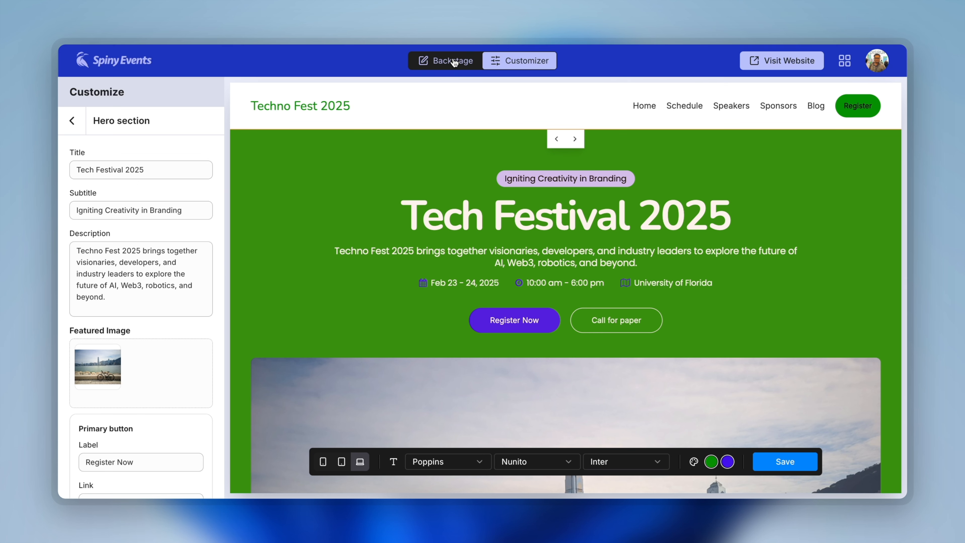
{"action": "left_click", "coordinate": [454, 62]}
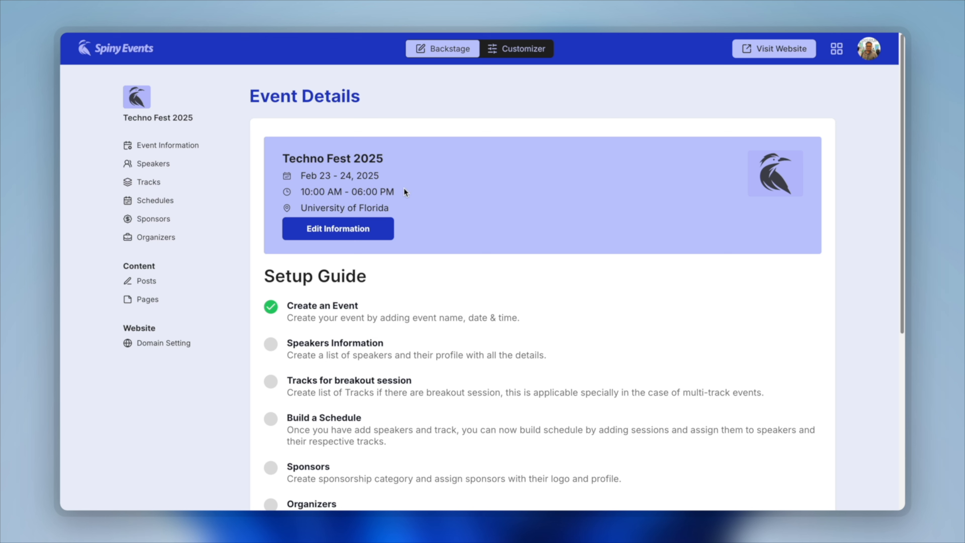
Step: Add a speaker with name, bio, company NeuralNet Solutions and position Chief AI Architect
{"action": "left_click", "coordinate": [162, 165]}
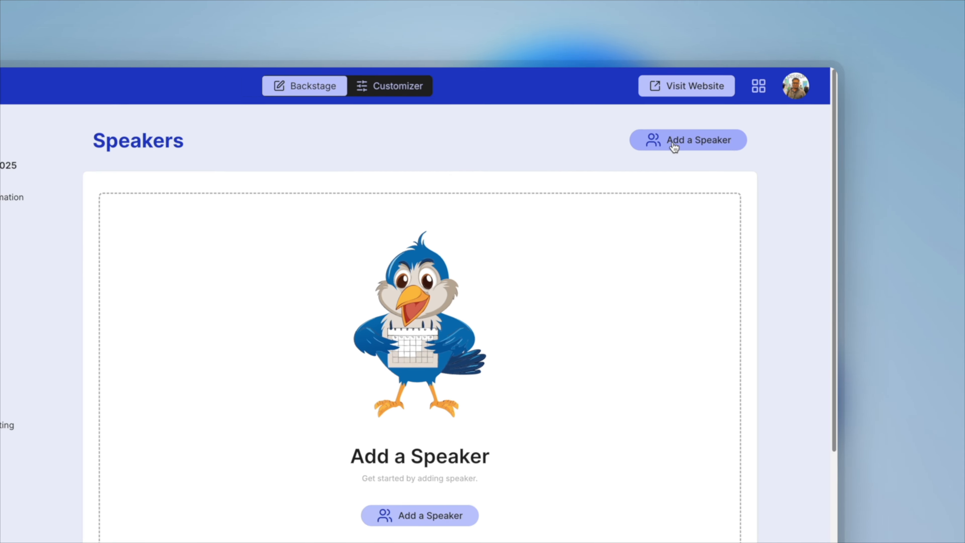
{"action": "left_click", "coordinate": [763, 99]}
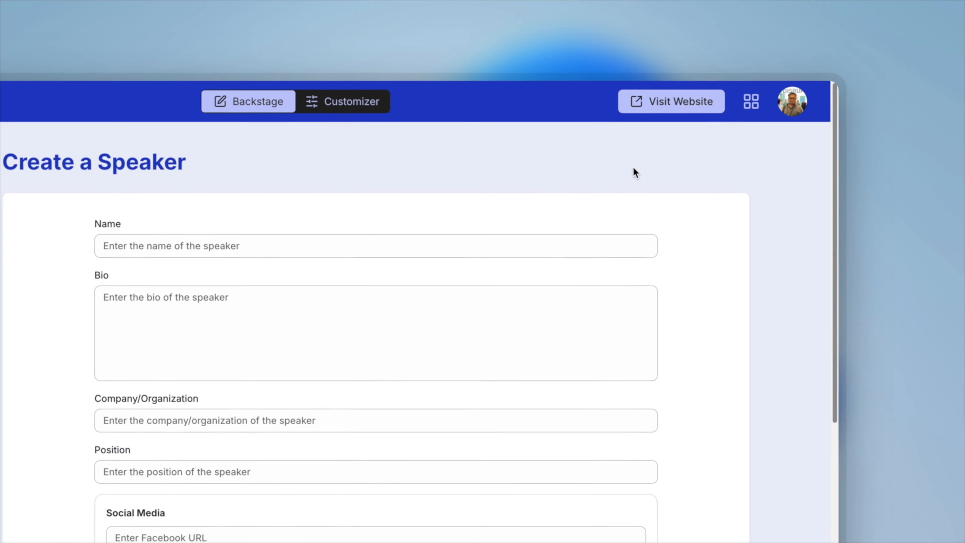
{"action": "left_click", "coordinate": [500, 165]}
{"action": "type", "text": "Ethan Reynolds"}
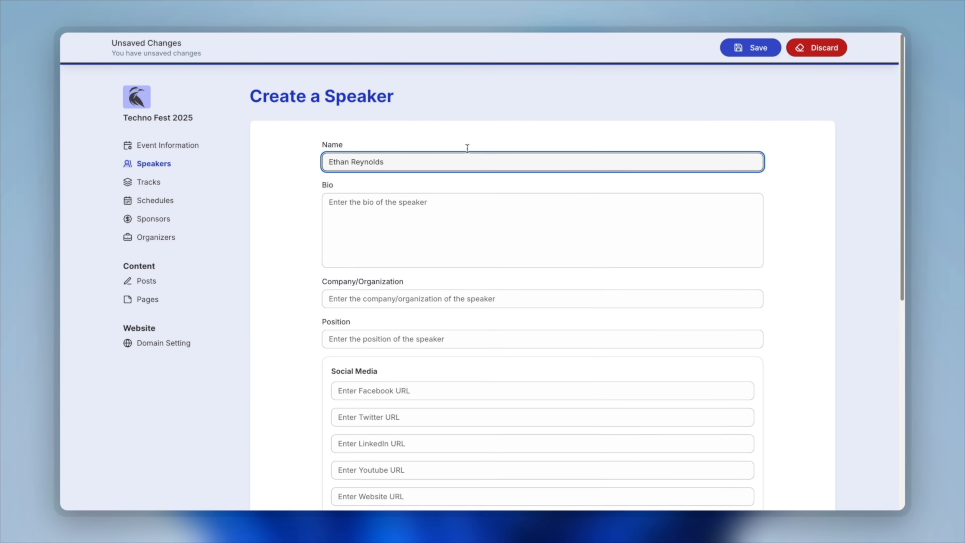
{"action": "left_click", "coordinate": [427, 218]}
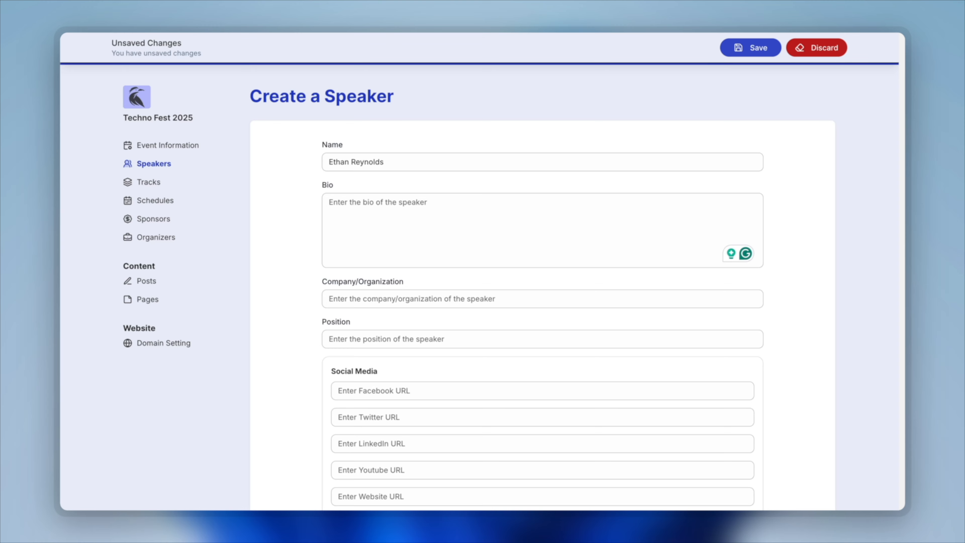
{"action": "type", "text": "A visionary in AI and machine learning, Ethan has spent over 15 years building intelligent systems that power autonomous vehicles and smart cities."}
{"action": "left_click", "coordinate": [472, 297]}
{"action": "type", "text": "NeuralNet Solutions"}
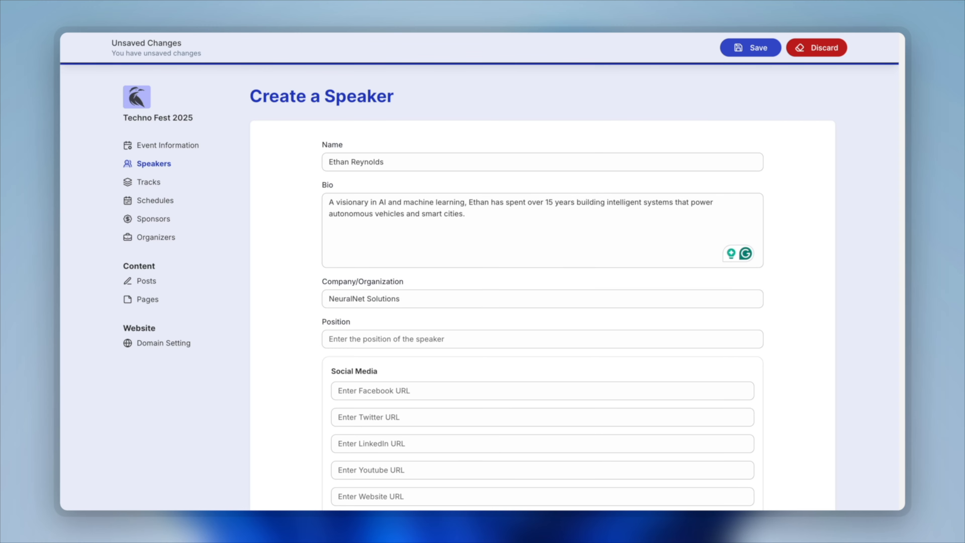
{"action": "left_click", "coordinate": [528, 339]}
{"action": "type", "text": "Chief AI Architect"}
Step: Enter the speaker's Facebook, Twitter, LinkedIn, YouTube and website links
{"action": "scroll", "coordinate": [528, 339], "scroll_direction": "down", "scroll_amount": 4}
{"action": "left_click", "coordinate": [434, 237]}
{"action": "type", "text": "https://facebook.com/ethanreynolds.ai"}
{"action": "key", "text": "Tab"}
{"action": "type", "text": "https://twitter.com/ethan_ai"}
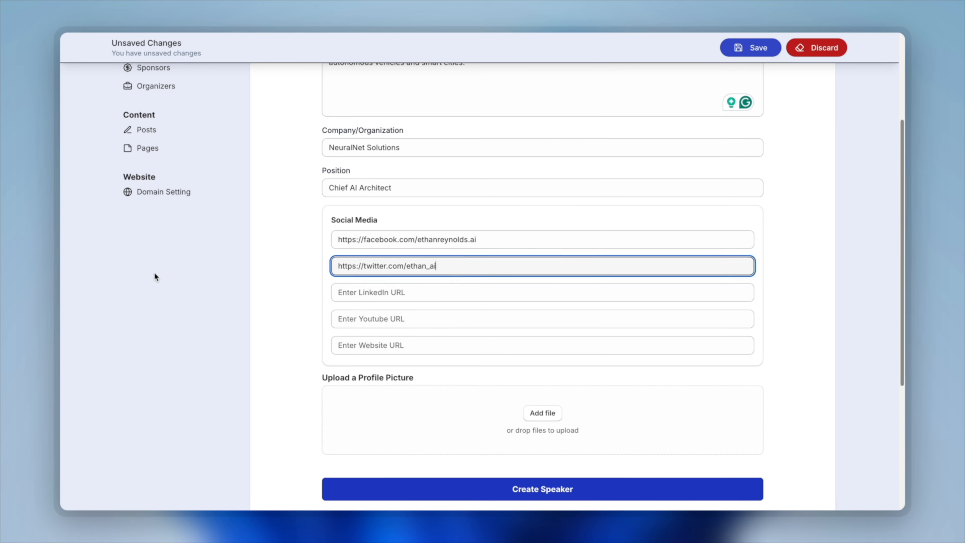
{"action": "left_click", "coordinate": [456, 293]}
{"action": "type", "text": "https://linkedin.com/in/ethanreynolds-ai"}
{"action": "left_click", "coordinate": [456, 321]}
{"action": "type", "text": "https://youtube.com/ethanai"}
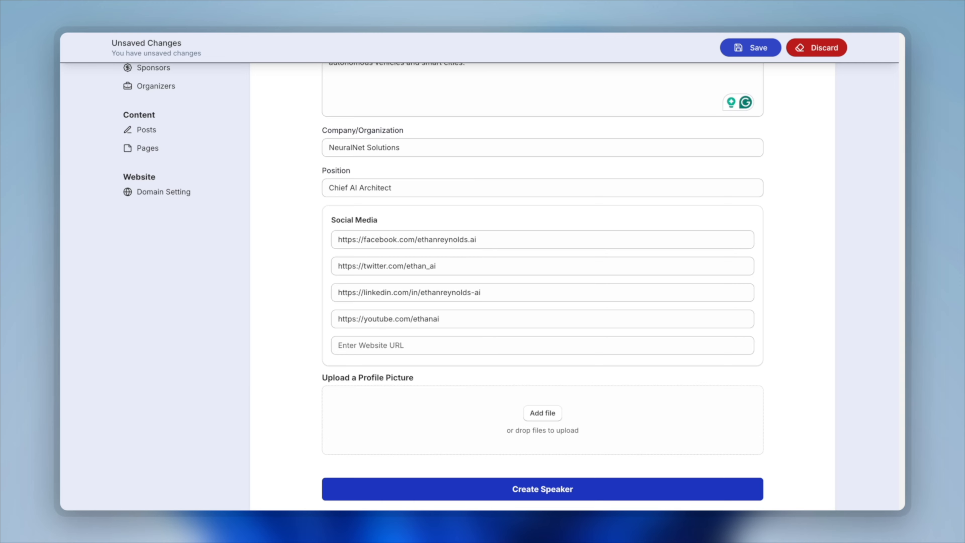
{"action": "left_click", "coordinate": [479, 345]}
{"action": "type", "text": "https://ethanreynolds.ai"}
Step: Upload speaker2.jpeg as the profile photo and create the speaker
{"action": "left_click", "coordinate": [543, 413]}
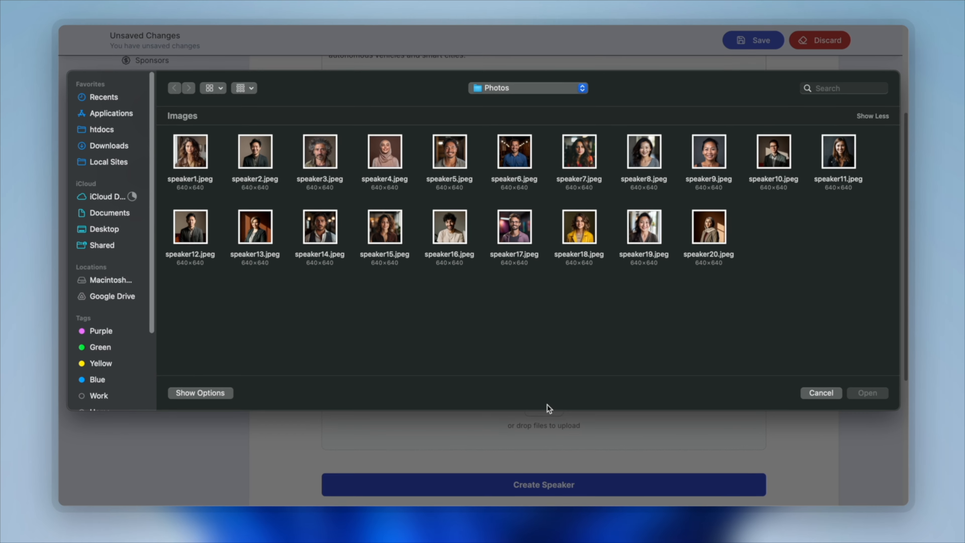
{"action": "left_click", "coordinate": [255, 152]}
{"action": "left_click", "coordinate": [867, 393]}
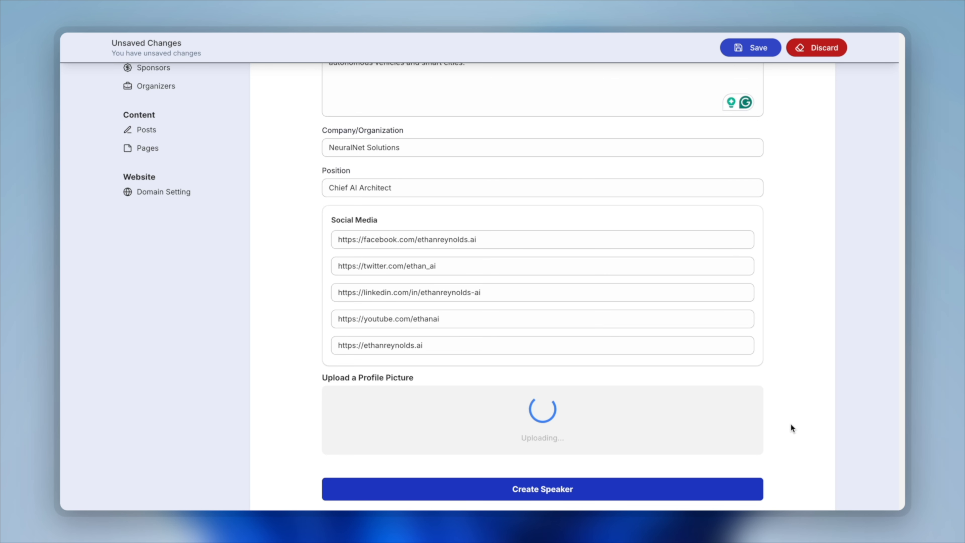
{"action": "left_click", "coordinate": [610, 487]}
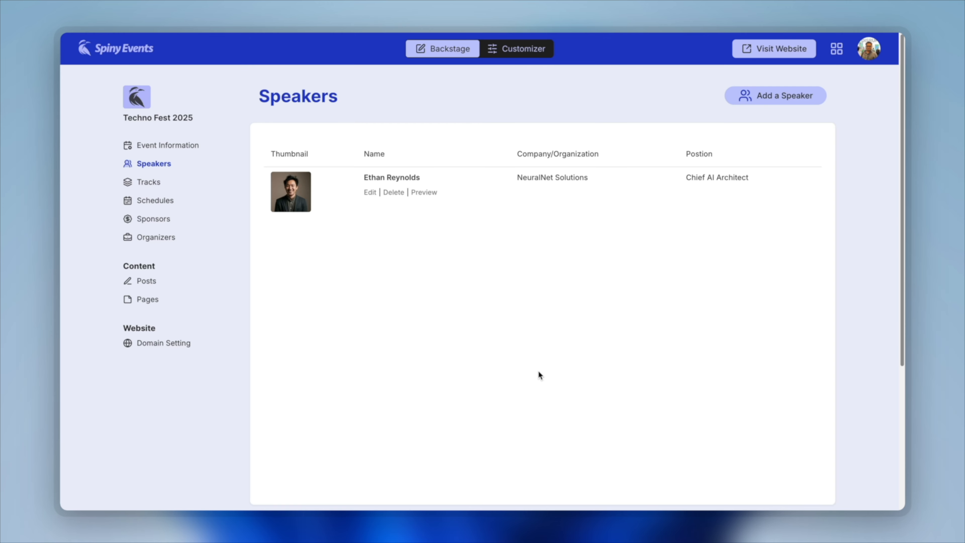
Step: Preview the new speaker on the site in the Customizer, then return to Speakers
{"action": "left_click", "coordinate": [522, 53]}
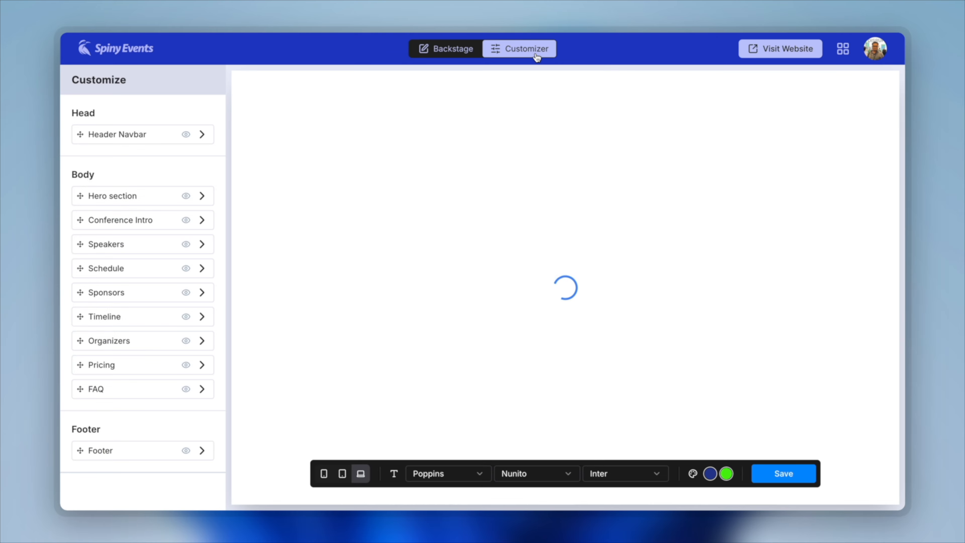
{"action": "scroll", "coordinate": [542, 224], "scroll_direction": "down", "scroll_amount": 10}
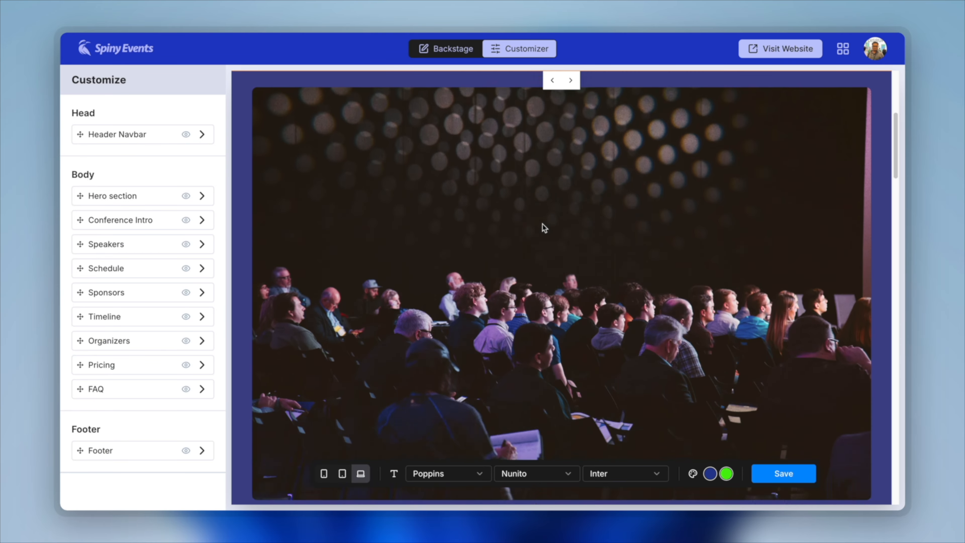
{"action": "scroll", "coordinate": [542, 223], "scroll_direction": "down", "scroll_amount": 5}
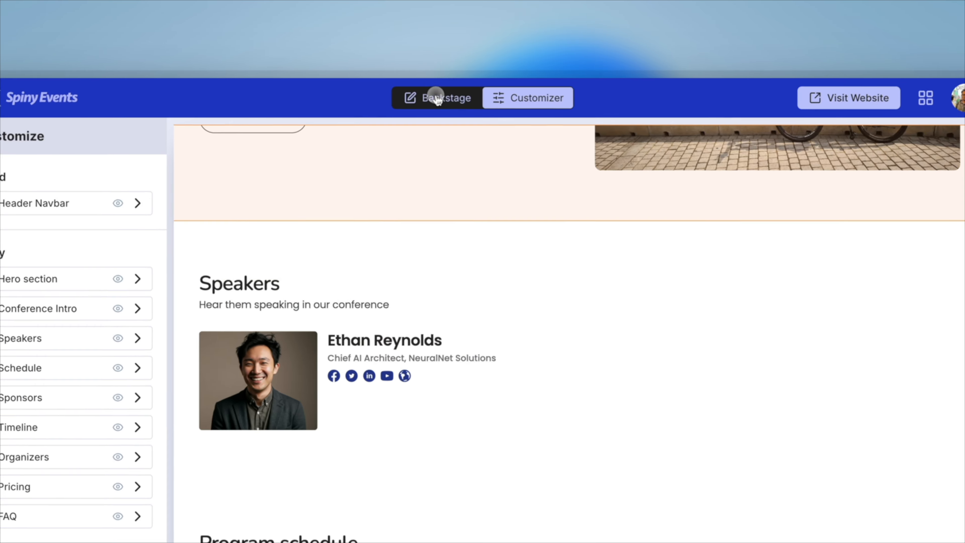
{"action": "left_click", "coordinate": [446, 50]}
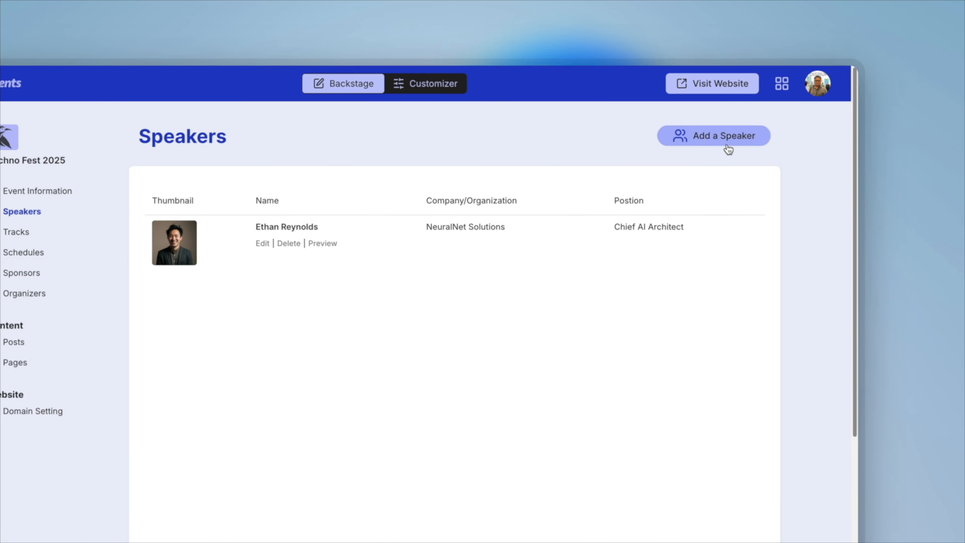
Step: Start a new speaker from CyberGuard Technologies, position Chief Security Officer, with their Twitter link
{"action": "left_click", "coordinate": [897, 162]}
{"action": "left_click", "coordinate": [411, 301]}
{"action": "type", "text": "CyberGuard Technologies"}
{"action": "left_click", "coordinate": [437, 343]}
{"action": "type", "text": "Chief Security Officer"}
{"action": "scroll", "coordinate": [438, 343], "scroll_direction": "down", "scroll_amount": 3}
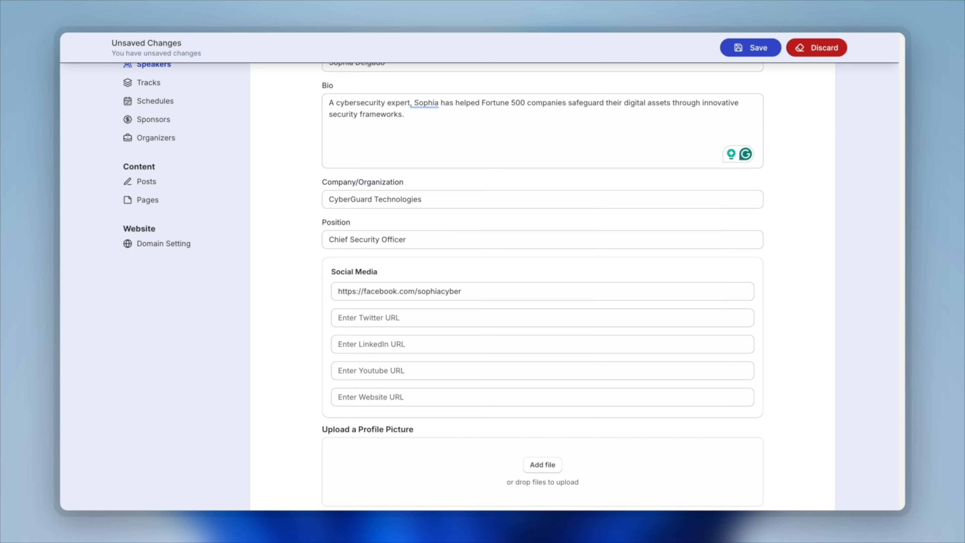
{"action": "left_click", "coordinate": [416, 323]}
{"action": "type", "text": "https://twitter.com/sophia_sec"}
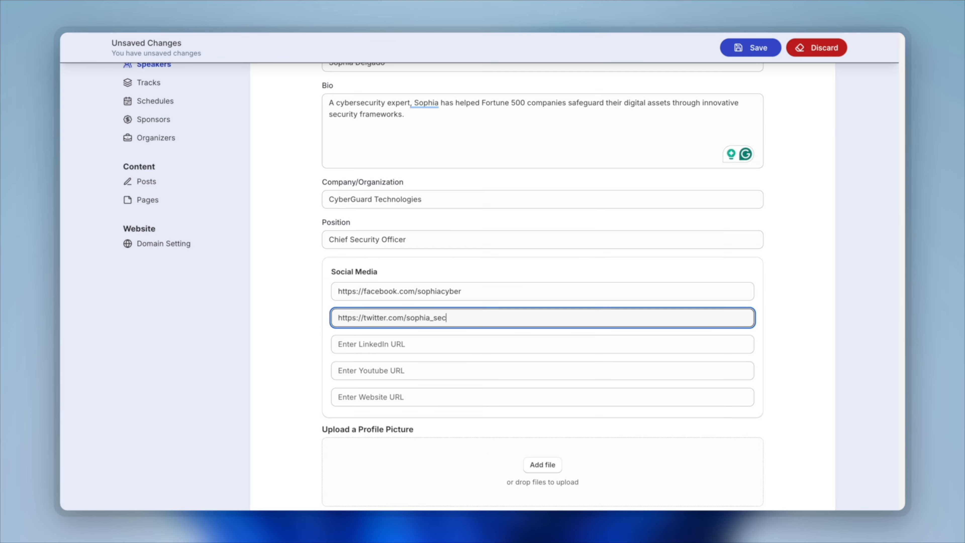
Step: Add the speaker's LinkedIn and website links, upload their photo, and create the speaker
{"action": "left_click", "coordinate": [432, 363]}
{"action": "left_click", "coordinate": [432, 343]}
{"action": "type", "text": "https://linkedin.com/in/sophia_sec"}
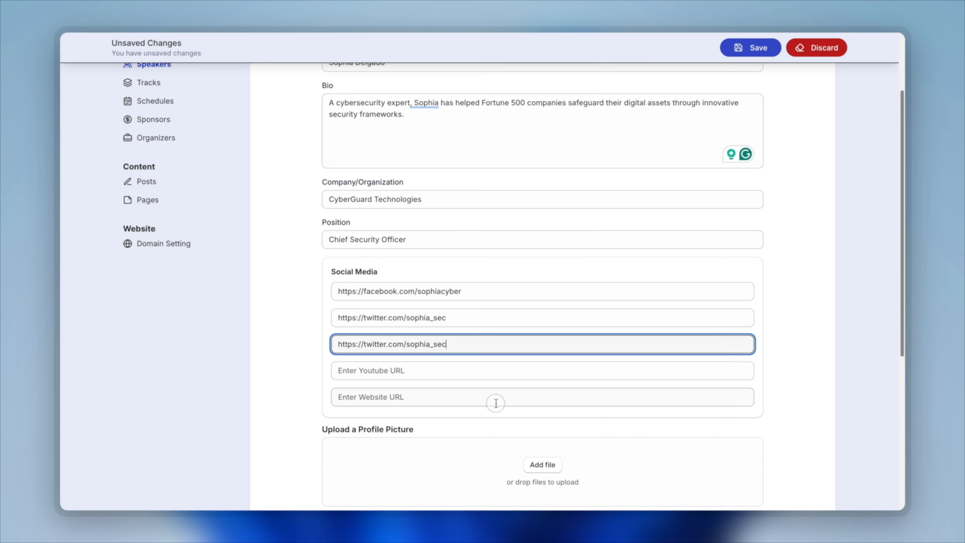
{"action": "left_click", "coordinate": [494, 396]}
{"action": "type", "text": "https://sophiadelsecurity.com"}
{"action": "scroll", "coordinate": [493, 397], "scroll_direction": "down", "scroll_amount": 3}
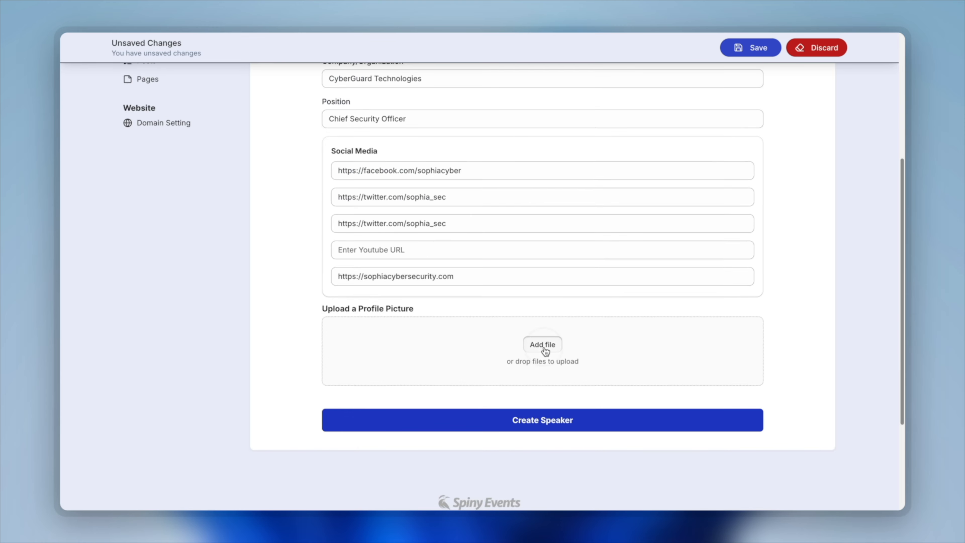
{"action": "left_click", "coordinate": [543, 344]}
{"action": "left_click", "coordinate": [862, 404]}
{"action": "left_click", "coordinate": [604, 422]}
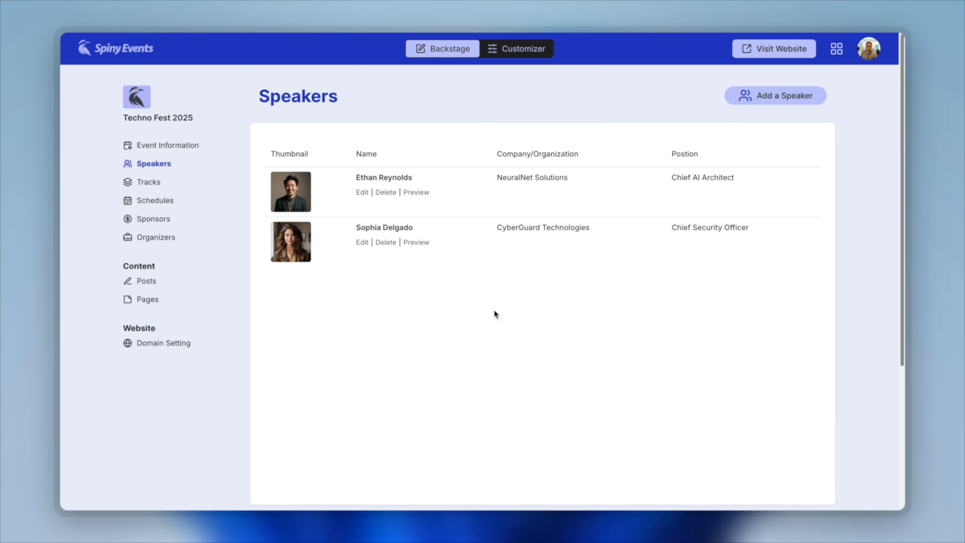
Step: Preview the new speaker in the website customizer, then return to the speakers list
{"action": "left_click", "coordinate": [521, 50]}
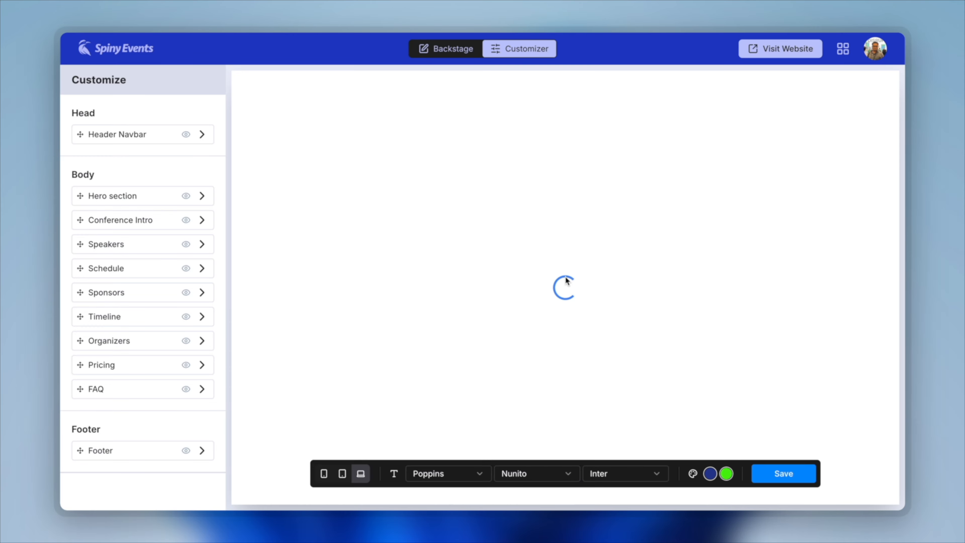
{"action": "scroll", "coordinate": [566, 276], "scroll_direction": "down", "scroll_amount": 15}
{"action": "scroll", "coordinate": [541, 239], "scroll_direction": "up", "scroll_amount": 10}
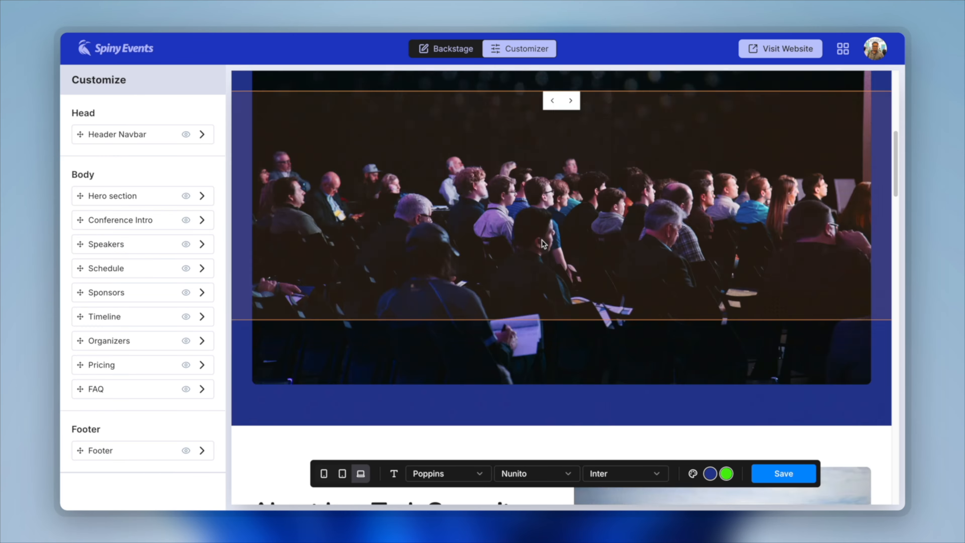
{"action": "left_click", "coordinate": [450, 49]}
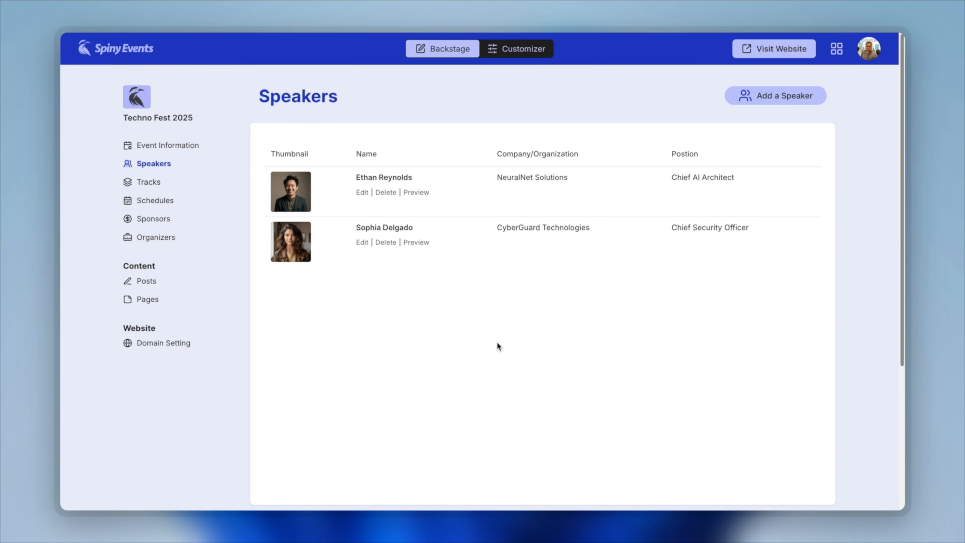
{"action": "left_click", "coordinate": [760, 96]}
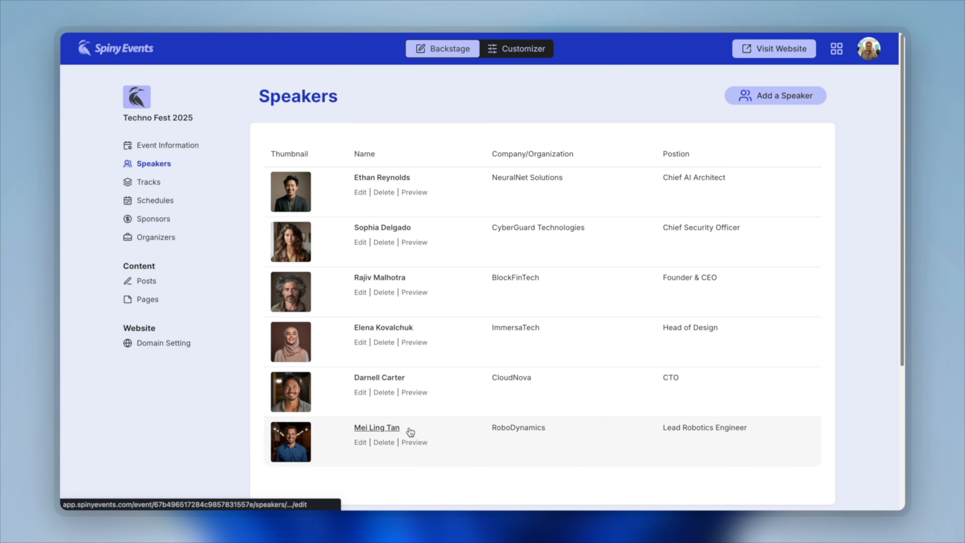
Step: Scroll through the live event website to review the Speakers section
{"action": "left_click", "coordinate": [768, 54]}
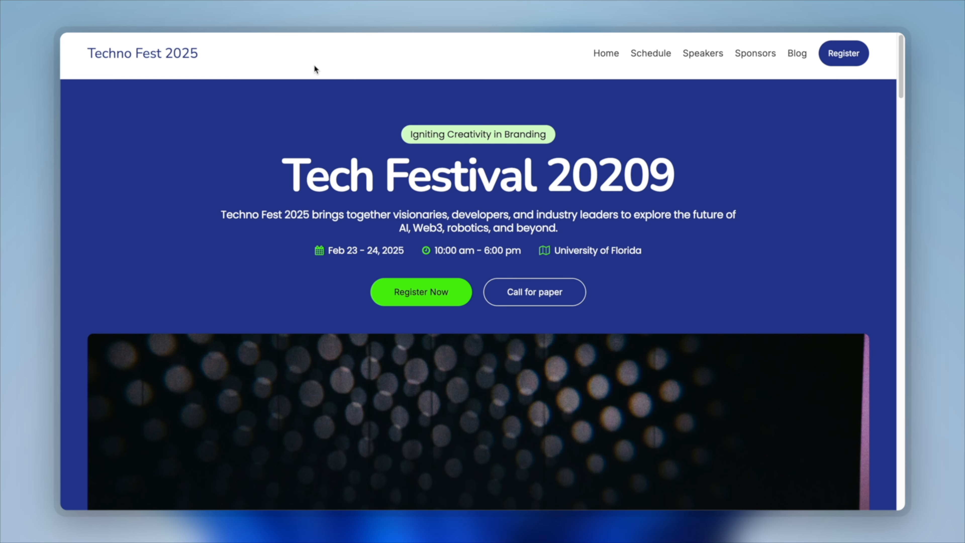
{"action": "scroll", "coordinate": [314, 65], "scroll_direction": "down", "scroll_amount": 10}
{"action": "scroll", "coordinate": [314, 63], "scroll_direction": "down", "scroll_amount": 15}
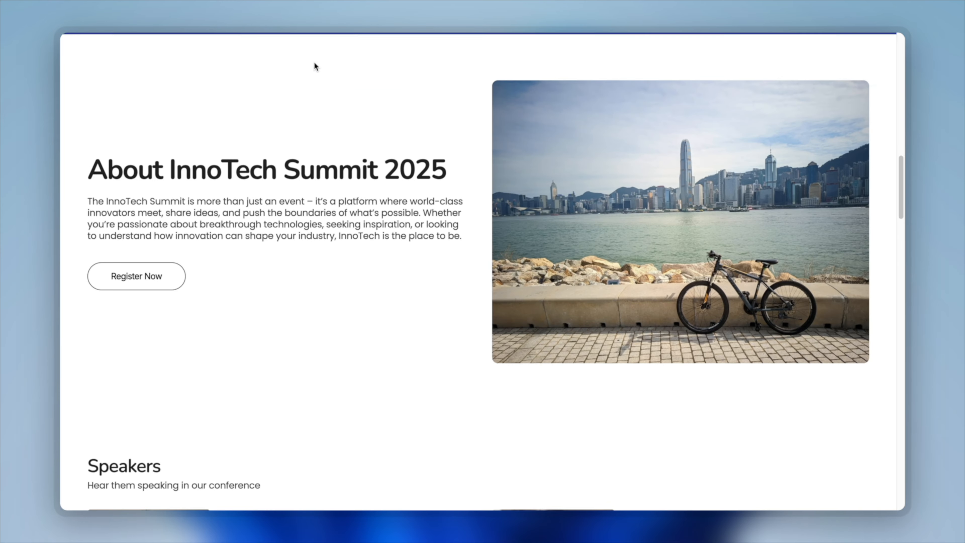
{"action": "scroll", "coordinate": [314, 63], "scroll_direction": "down", "scroll_amount": 3}
{"action": "scroll", "coordinate": [314, 63], "scroll_direction": "up", "scroll_amount": 2}
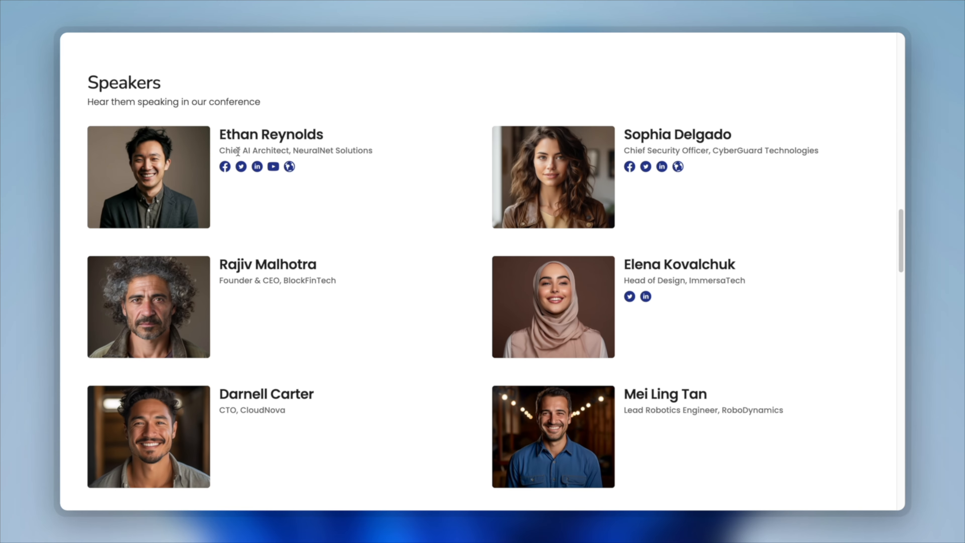
Step: Open the CloudNova CTO's speaker edit form down to its empty social link fields
{"action": "left_click", "coordinate": [398, 242]}
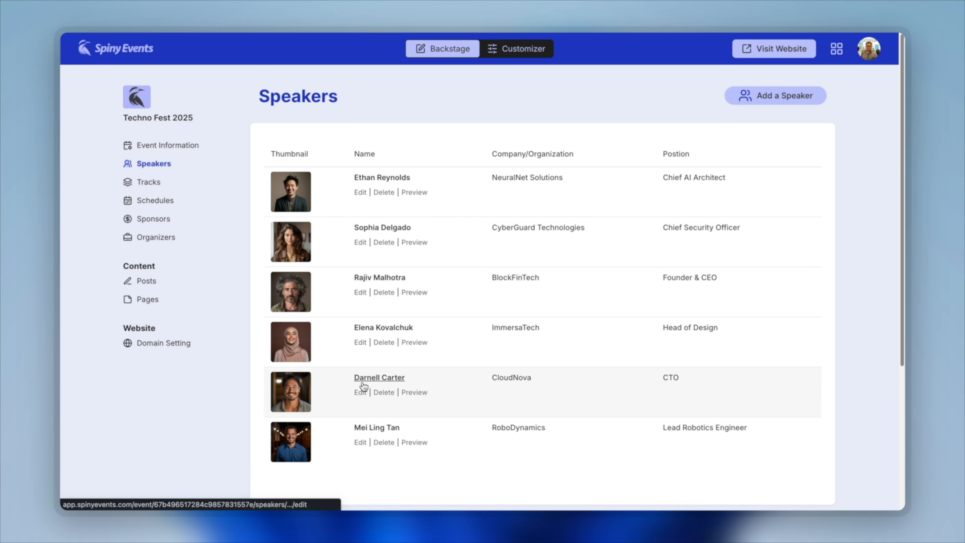
{"action": "left_click", "coordinate": [360, 392]}
{"action": "scroll", "coordinate": [360, 341], "scroll_direction": "down", "scroll_amount": 5}
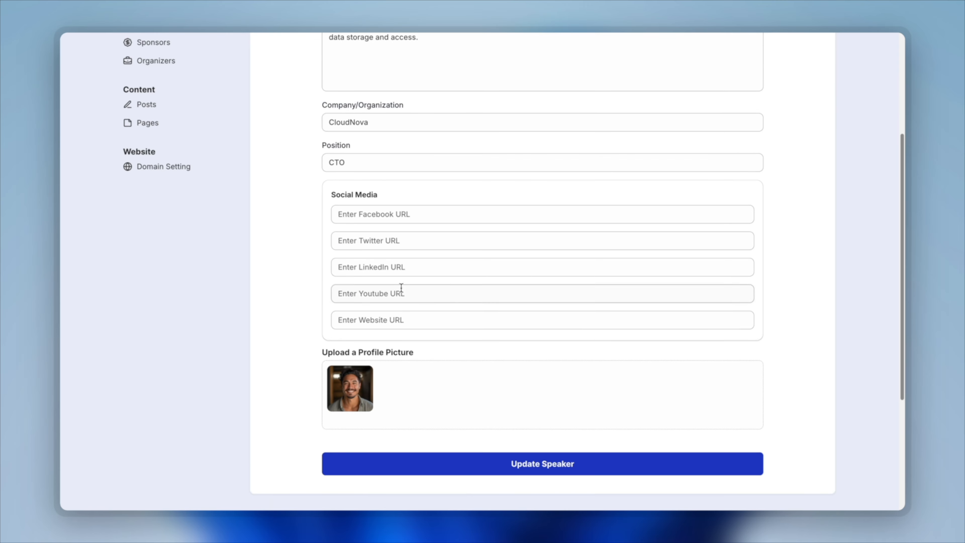
Step: Paste Facebook and Twitter links for the CloudNova CTO, update, and check the icons on the live site
{"action": "left_click", "coordinate": [401, 214]}
{"action": "type", "text": "https://facebook.com/darnellcloud"}
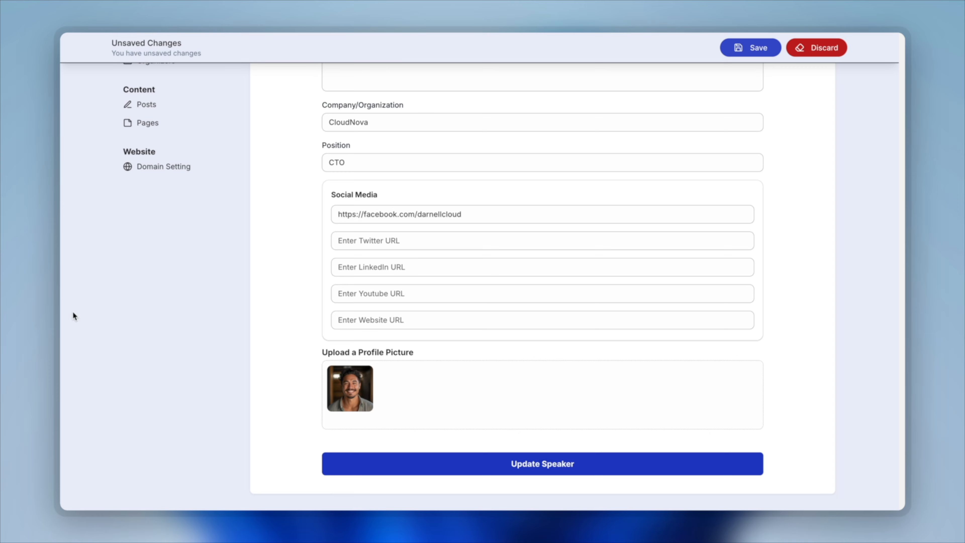
{"action": "key", "text": "Tab"}
{"action": "type", "text": "https://twitter.com/darnell_tech"}
{"action": "left_click", "coordinate": [525, 462]}
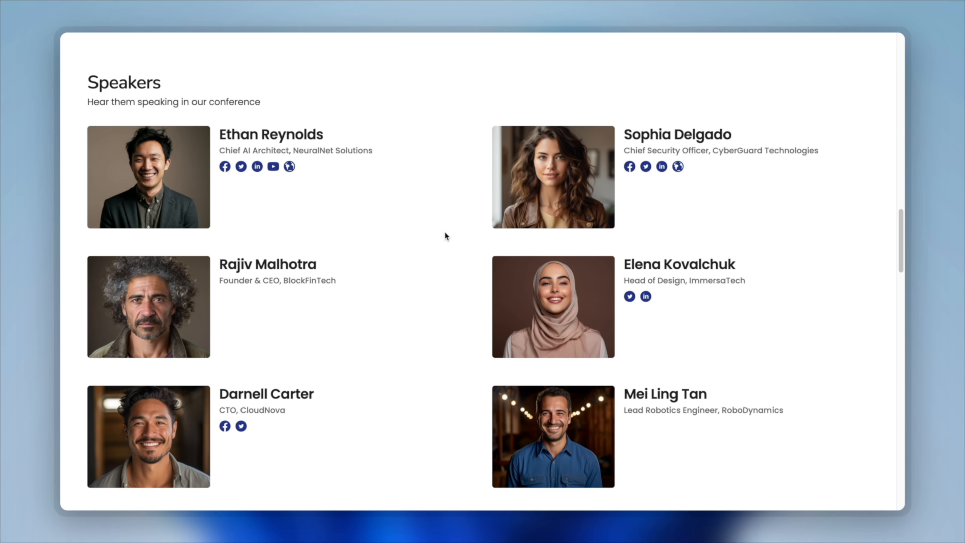
{"action": "scroll", "coordinate": [445, 232], "scroll_direction": "down", "scroll_amount": 1}
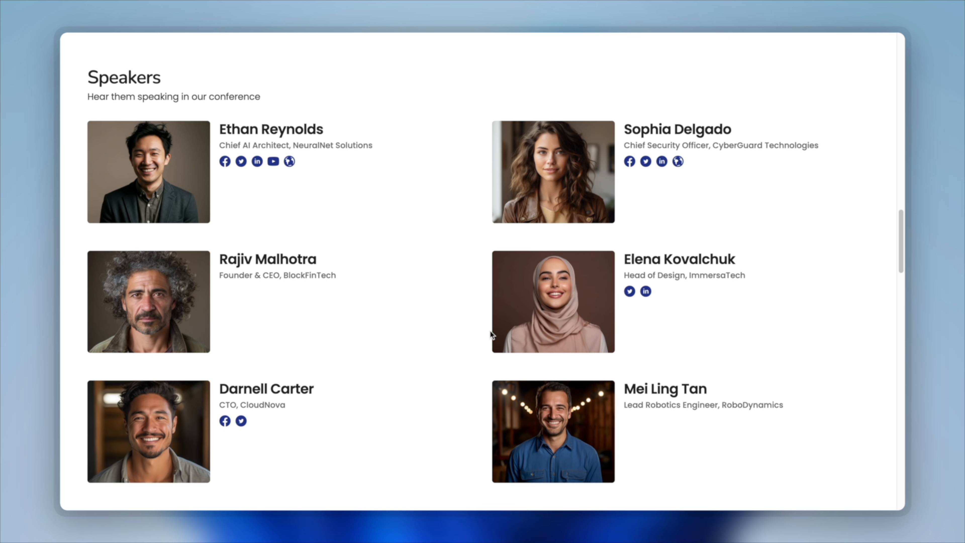
{"action": "scroll", "coordinate": [491, 334], "scroll_direction": "up", "scroll_amount": 1}
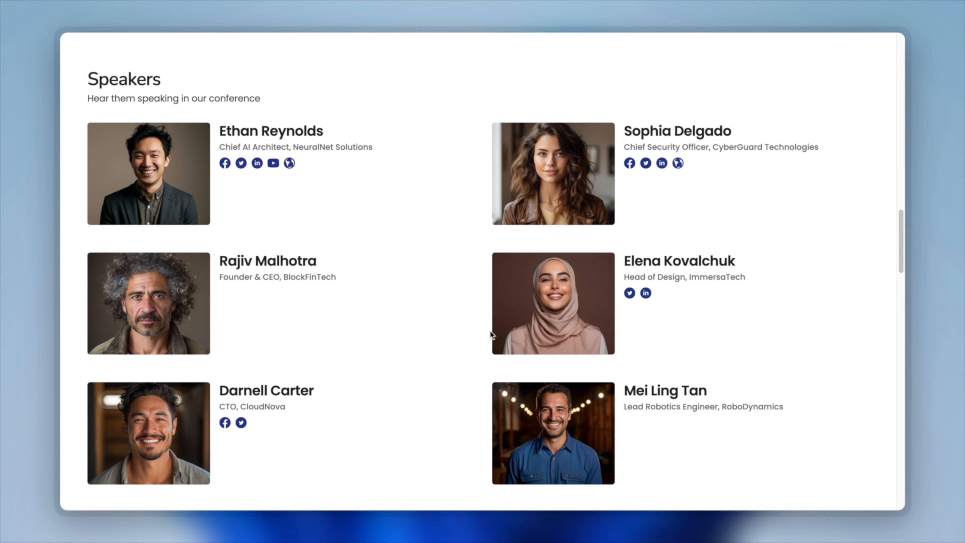
Step: View the CyberGuard speaker's profile page, then go back to the event management dashboard
{"action": "left_click", "coordinate": [694, 128]}
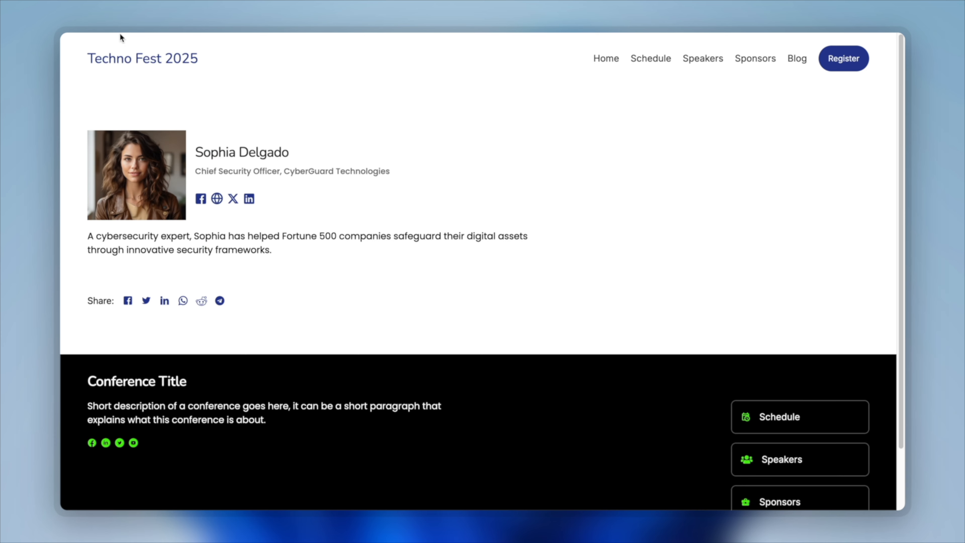
{"action": "left_click", "coordinate": [120, 23]}
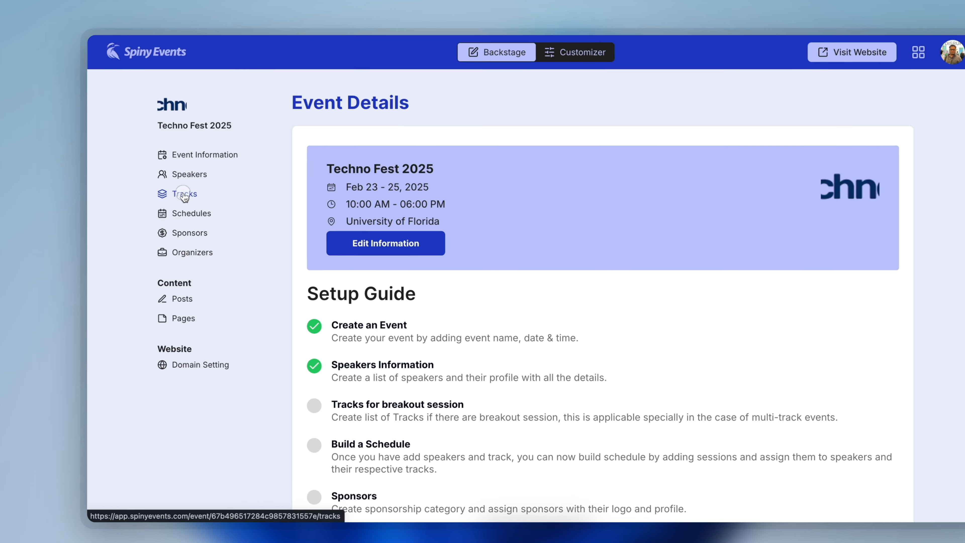
Step: Create a 'Quantum Hall' track with the pasted description and the first Hall folder image
{"action": "left_click", "coordinate": [150, 192]}
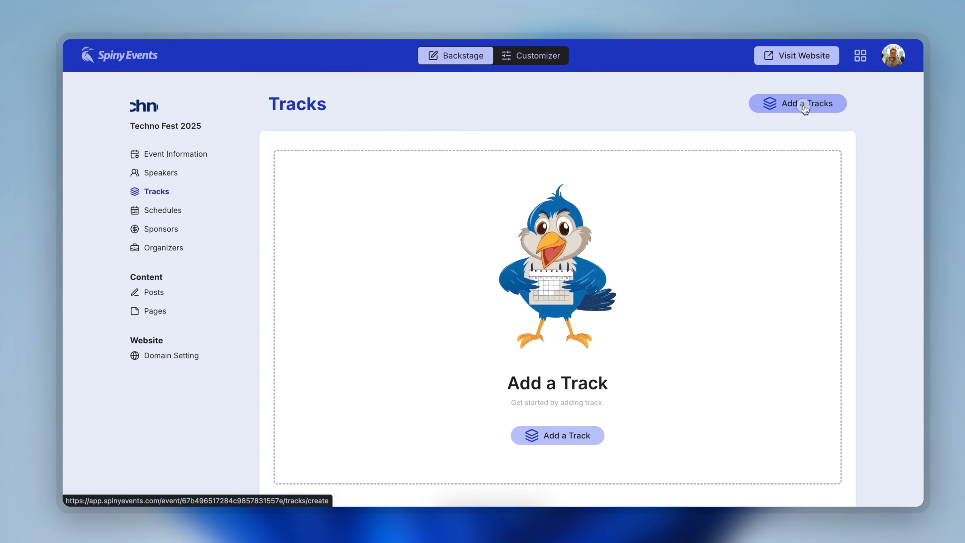
{"action": "left_click", "coordinate": [805, 109]}
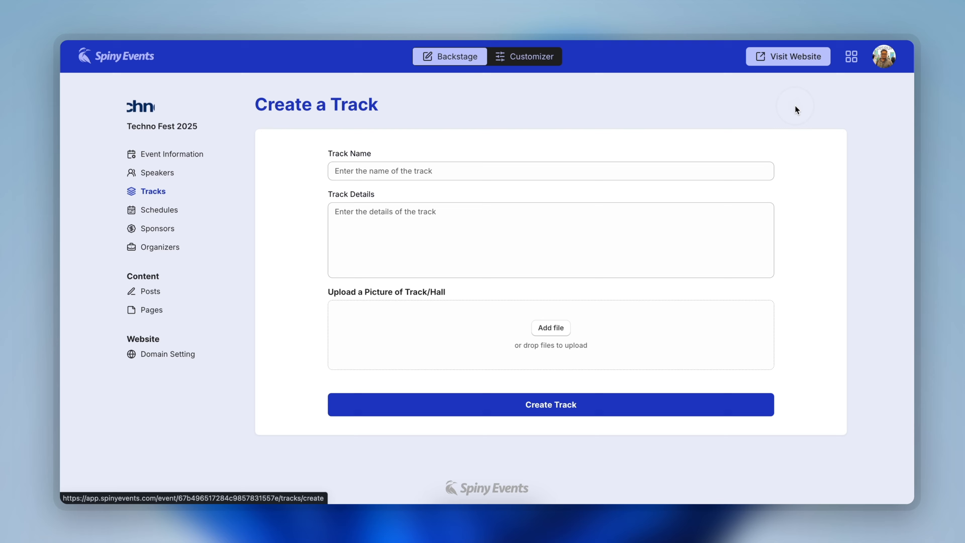
{"action": "left_click", "coordinate": [511, 171]}
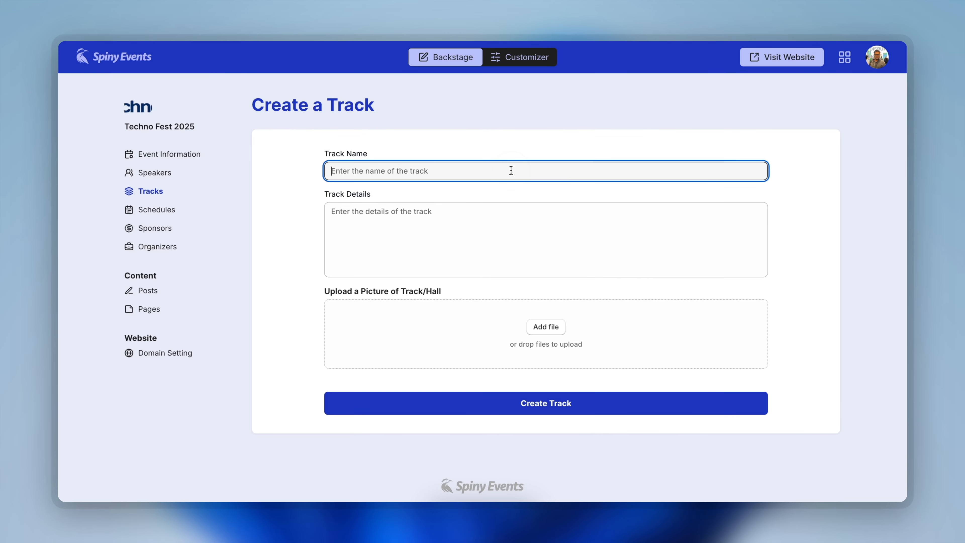
{"action": "type", "text": "Quant"}
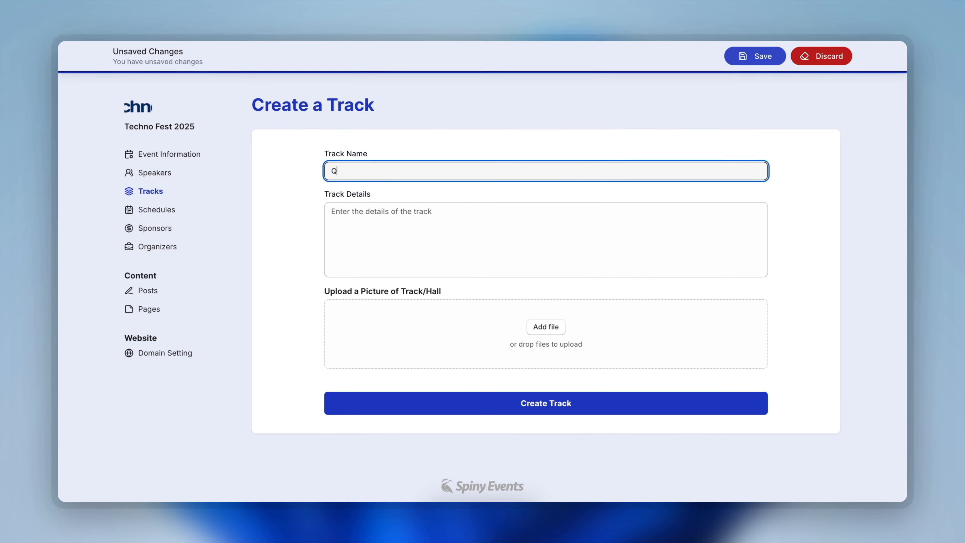
{"action": "type", "text": "um Hall"}
{"action": "left_click", "coordinate": [494, 228]}
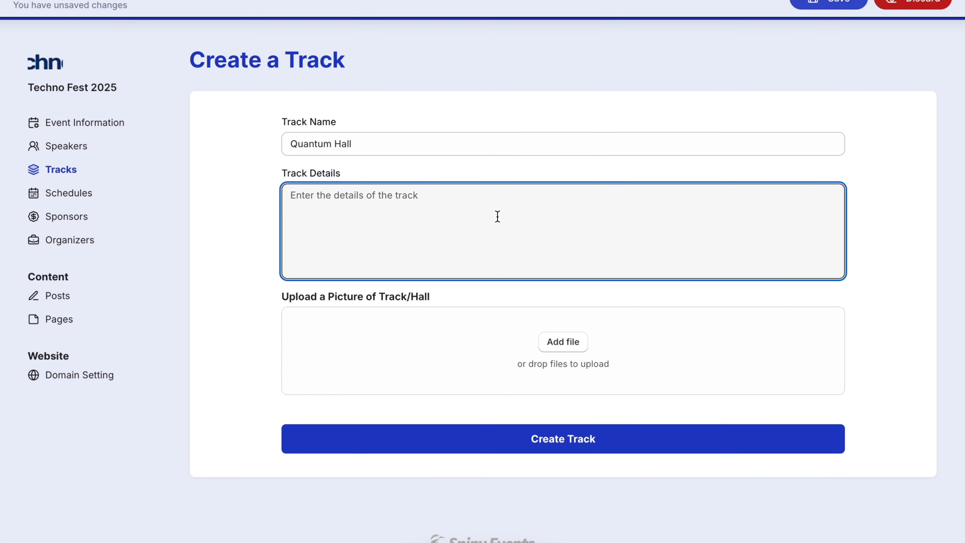
{"action": "type", "text": "Quantum Hall is where technology, innovation, and digital transformation converge. From AI and blockchain to cybersecurity and software development, this hall is dedicated to exploring cutting-edge advancements shaping the world. Featuring tech leaders, engineers, and futurists, Quantum Hall offers deep dives into the latest breakthroughs, hands-on demos, and discussions on the impact of technology on business and society."}
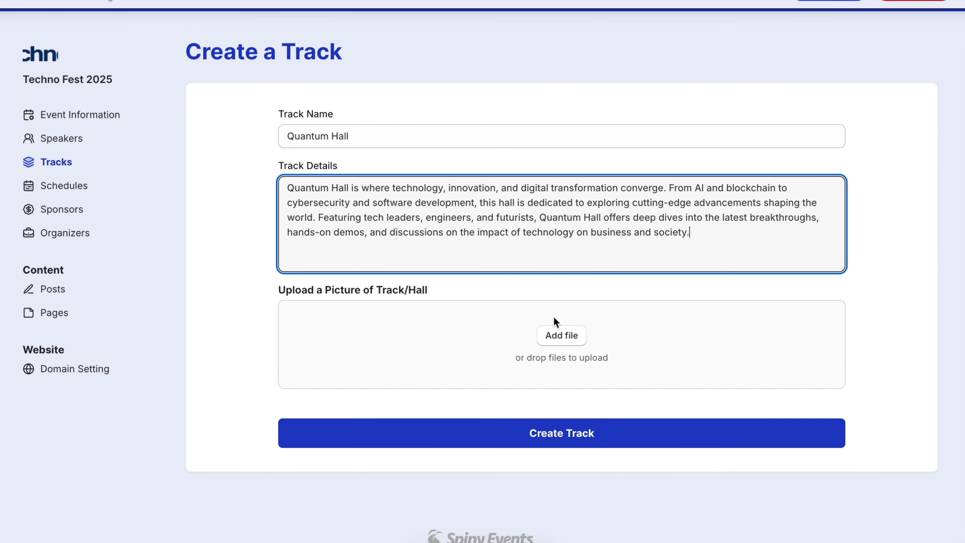
{"action": "left_click", "coordinate": [568, 334]}
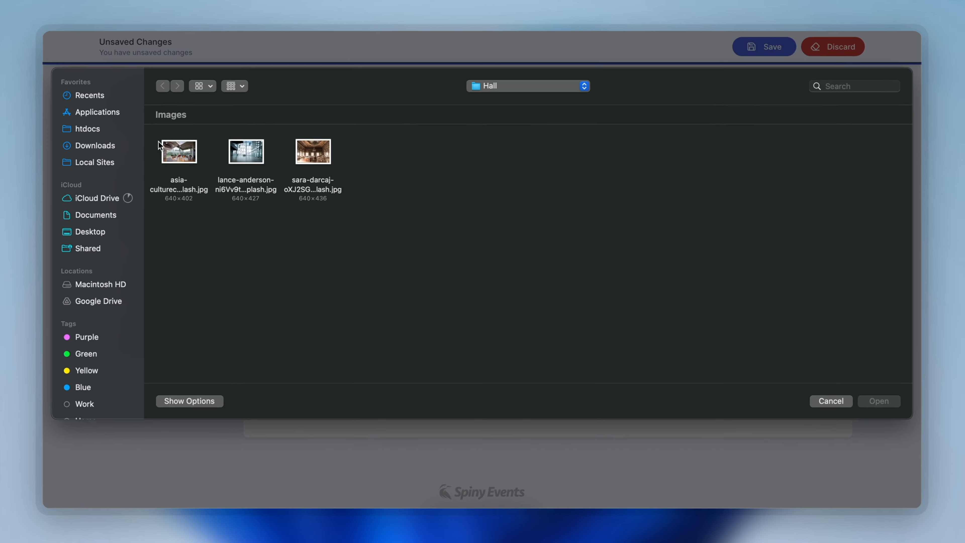
{"action": "left_click", "coordinate": [190, 157]}
{"action": "left_click", "coordinate": [867, 398]}
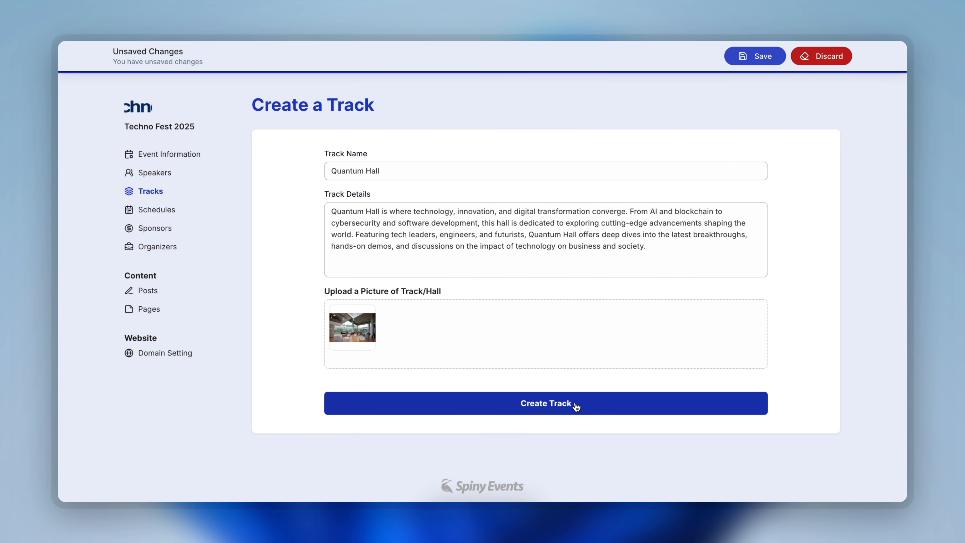
{"action": "left_click", "coordinate": [575, 405]}
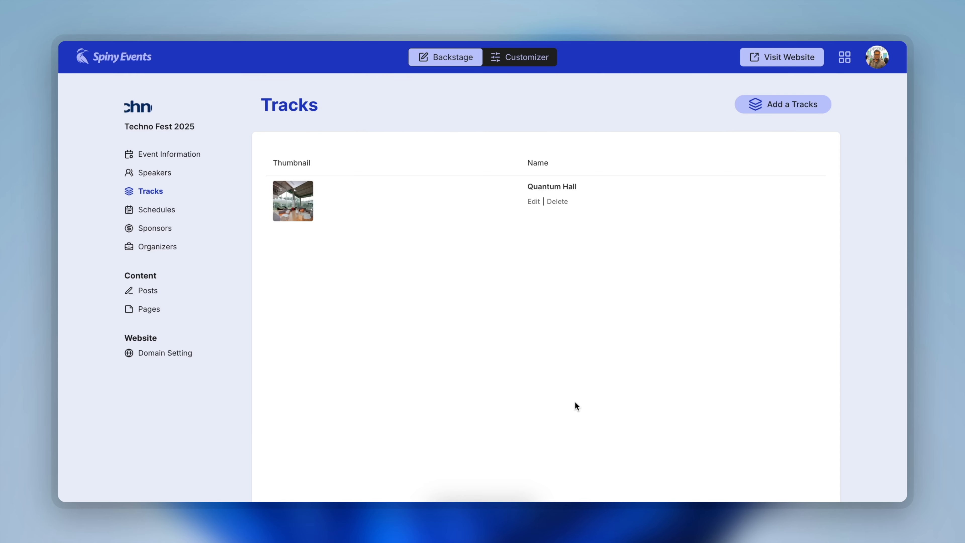
Step: Create a 'Summit Hall' track with its pasted description and the second hall image
{"action": "left_click", "coordinate": [788, 104]}
{"action": "left_click", "coordinate": [368, 171]}
{"action": "type", "text": "Summit Hall"}
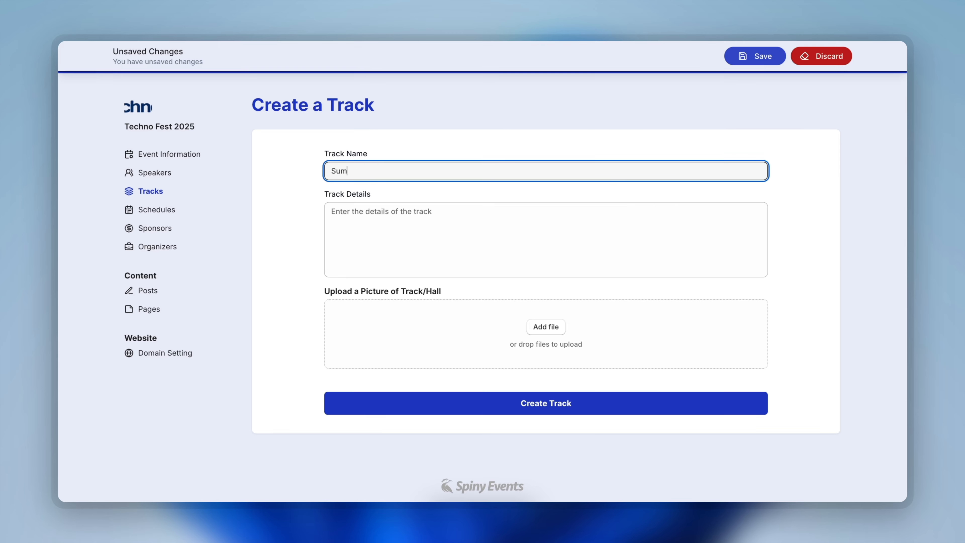
{"action": "left_click", "coordinate": [366, 225]}
{"action": "key", "text": "super+v"}
{"action": "left_click", "coordinate": [546, 327]}
{"action": "double_click", "coordinate": [258, 172]}
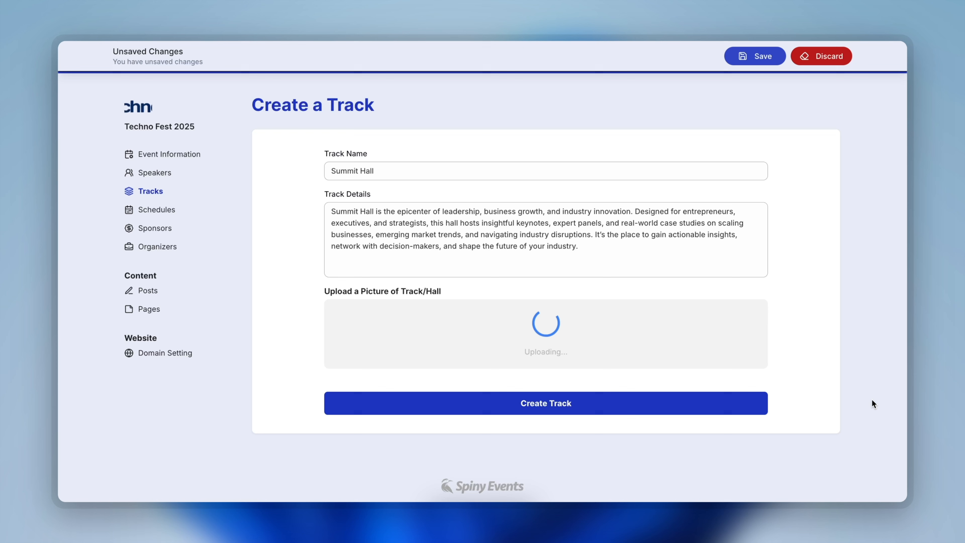
{"action": "left_click", "coordinate": [615, 404]}
Step: Create the Muse Hall track with its pasted description and the third hall image
{"action": "left_click", "coordinate": [788, 104]}
{"action": "left_click", "coordinate": [415, 172]}
{"action": "type", "text": "Moon Hall"}
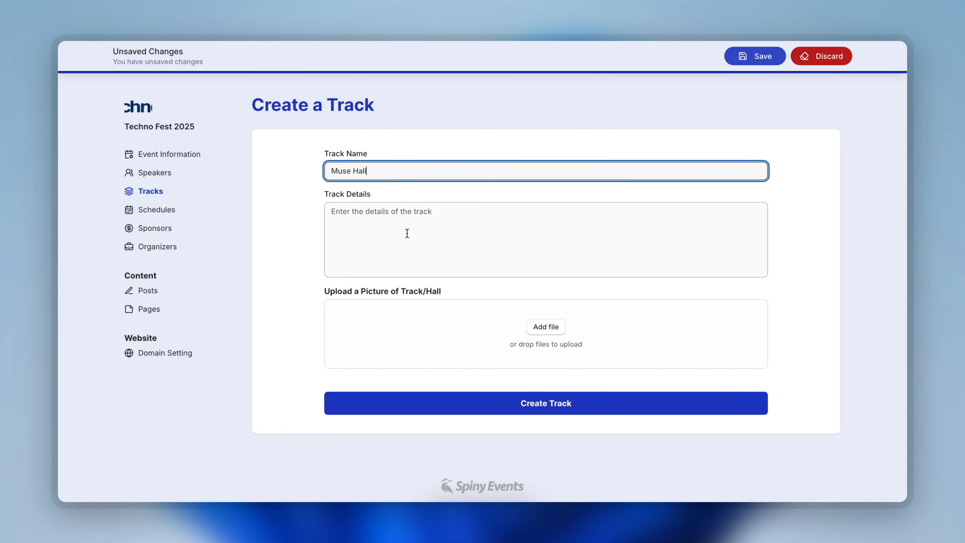
{"action": "left_click", "coordinate": [407, 231]}
{"action": "type", "text": "Moon Hall is more than just a venue—it's a creative hub where ideas spark, collaborations ignite, and the future of design takes shape. Every corner of this space is designed to inspire, offering an atmosphere where creative minds can connect, share, and push the boundaries of innovation. Whether you're a designer, artist, storyteller, or strategist, Moon Hall invites you to explore new perspectives and elevate your craft."}
{"action": "left_click", "coordinate": [546, 327]}
{"action": "left_click", "coordinate": [319, 171]}
{"action": "left_click", "coordinate": [877, 403]}
{"action": "left_click", "coordinate": [582, 407]}
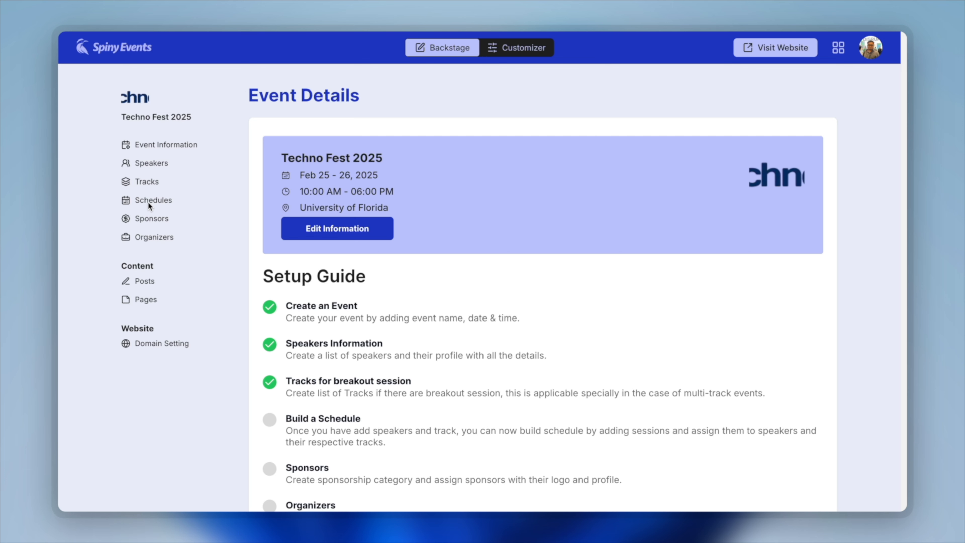
Step: Keep Eastern Time as the event timezone and look over the new-schedule form
{"action": "left_click", "coordinate": [163, 149]}
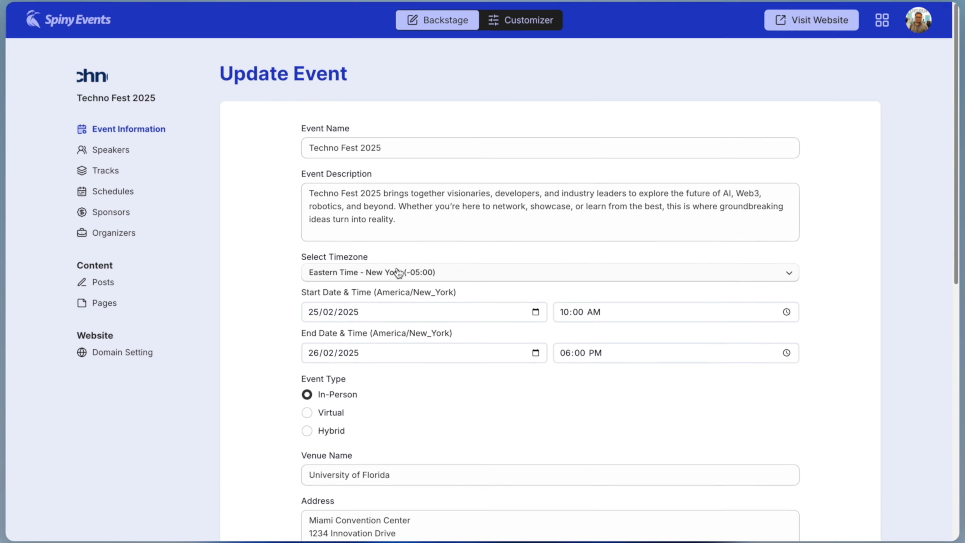
{"action": "left_click", "coordinate": [398, 272]}
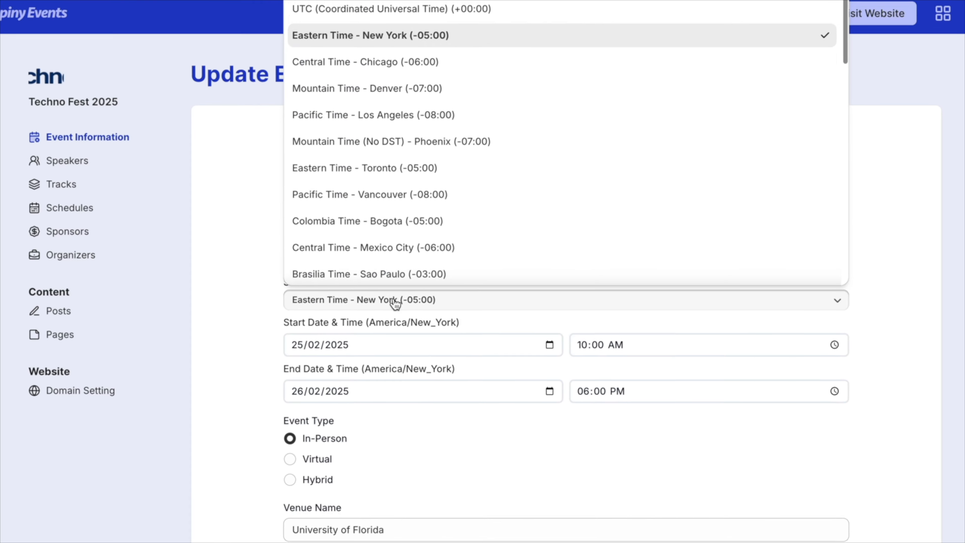
{"action": "left_click", "coordinate": [256, 265]}
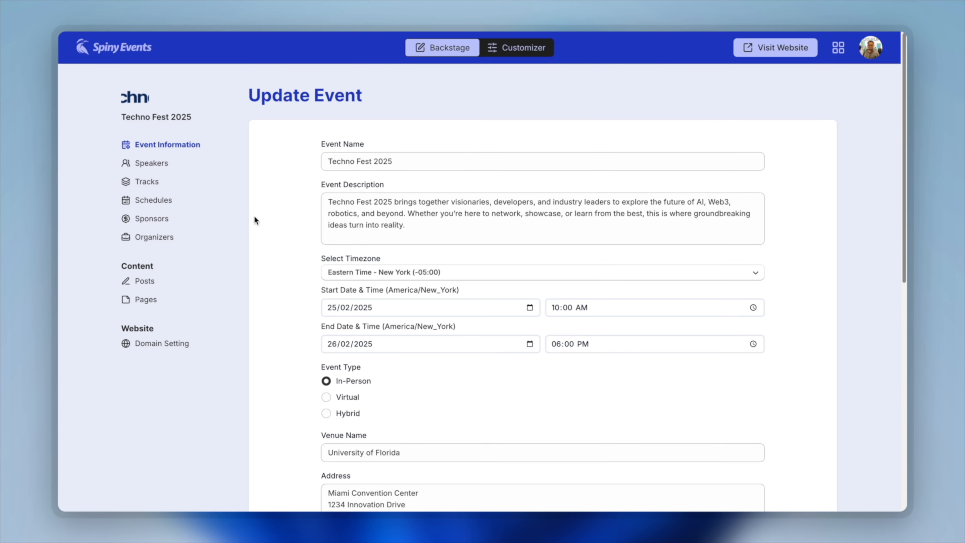
{"action": "left_click", "coordinate": [171, 198]}
{"action": "left_click", "coordinate": [765, 100]}
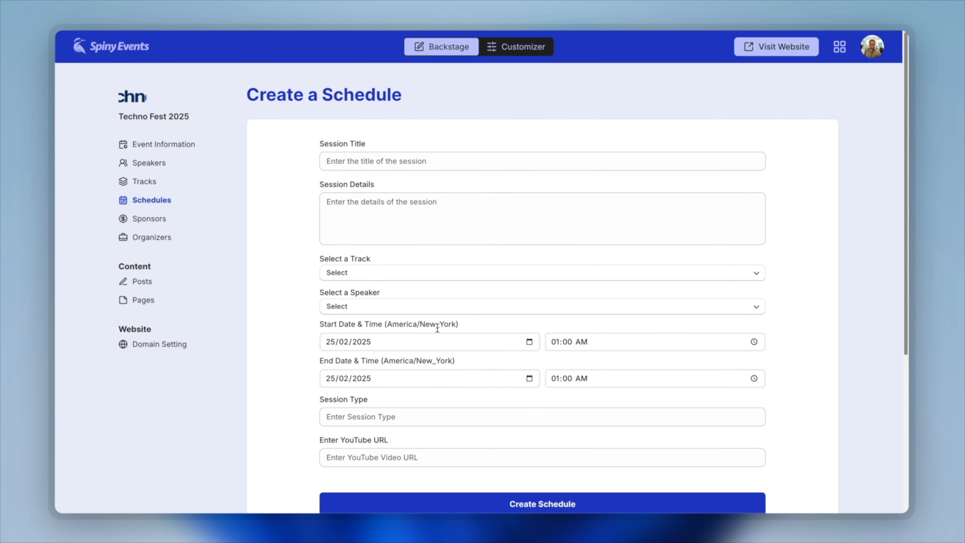
{"action": "left_click", "coordinate": [146, 143]}
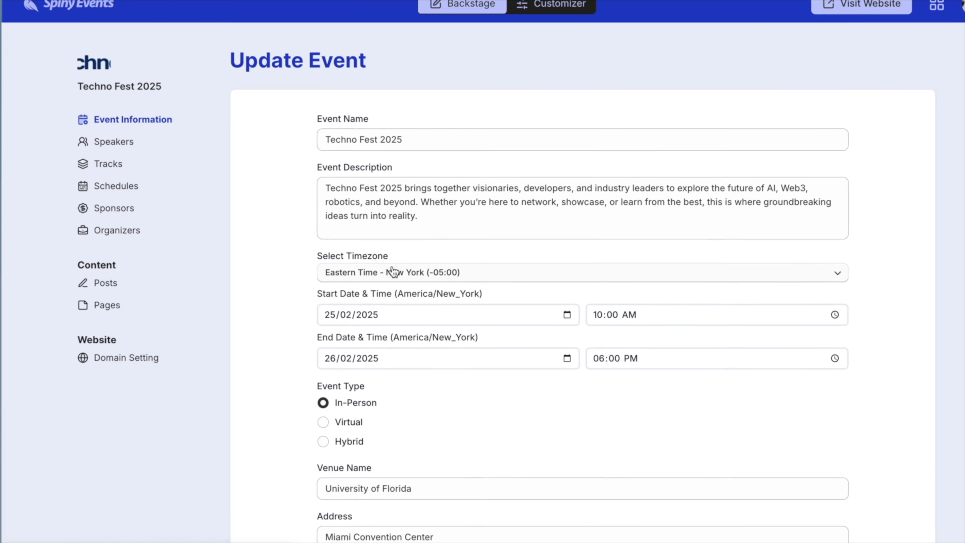
Step: Switch the event timezone to Central Time - Chicago, save, and inspect the schedule form times
{"action": "left_click", "coordinate": [392, 272]}
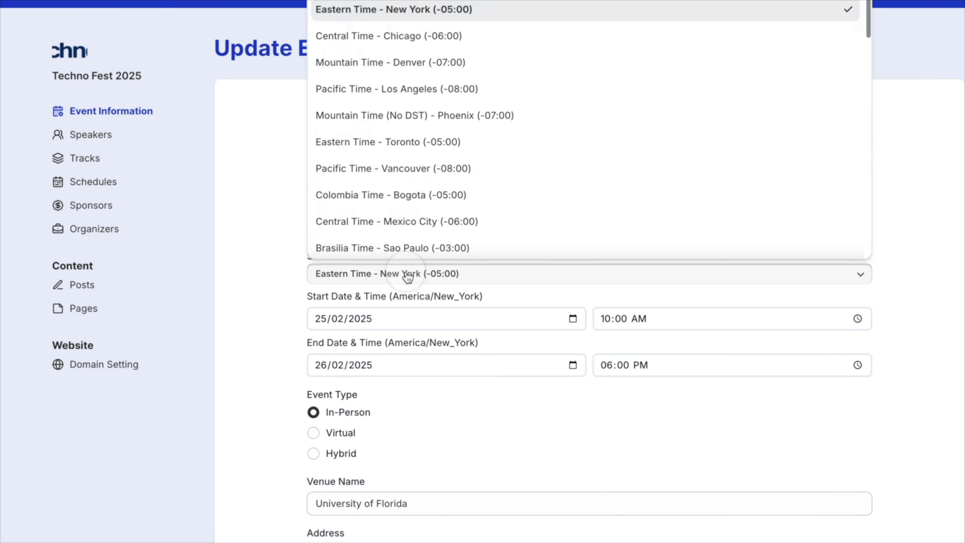
{"action": "left_click", "coordinate": [385, 34]}
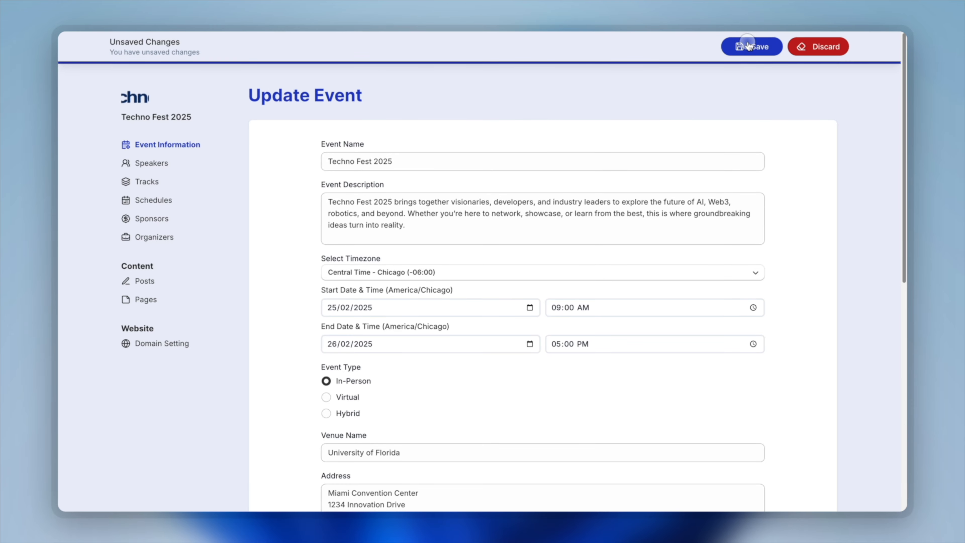
{"action": "left_click", "coordinate": [747, 41]}
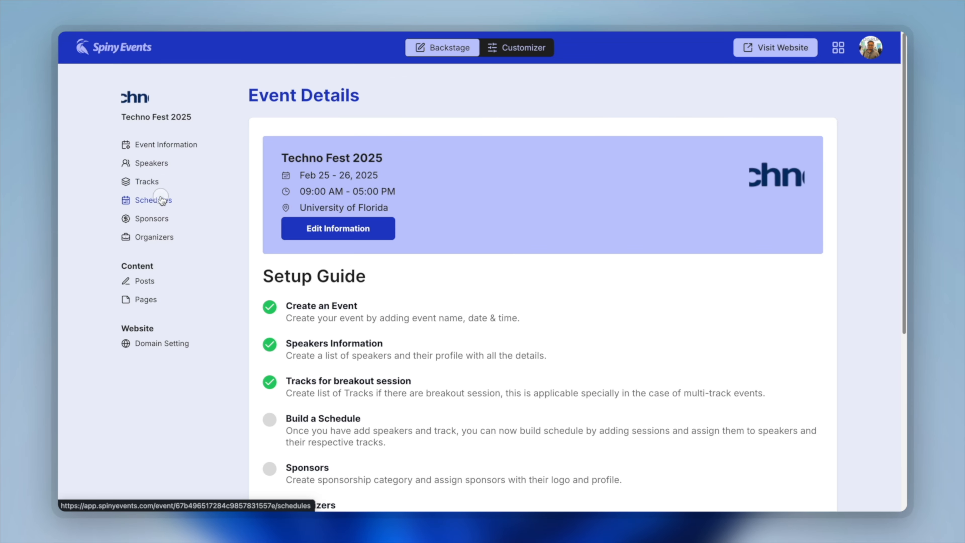
{"action": "left_click", "coordinate": [163, 197]}
{"action": "left_click", "coordinate": [774, 95]}
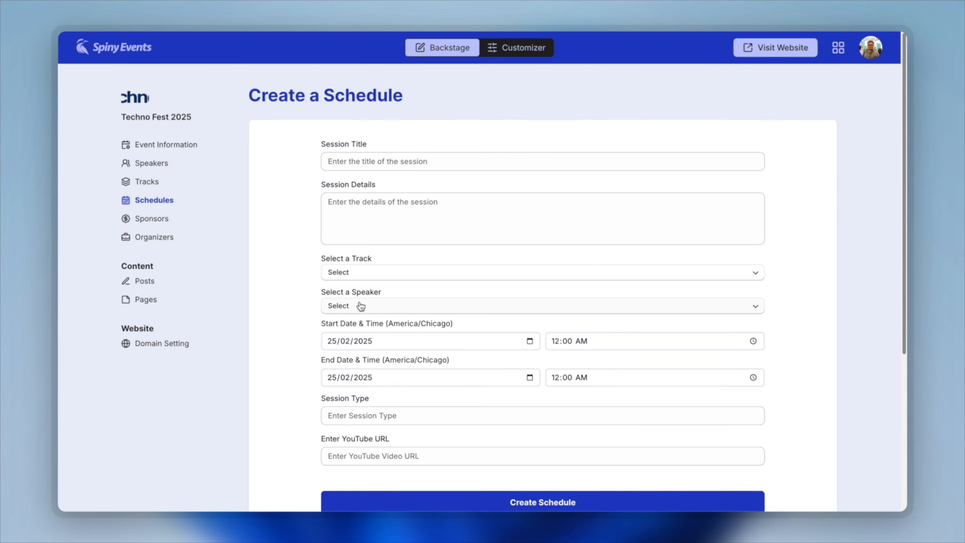
{"action": "left_click_drag", "start_coordinate": [340, 324], "coordinate": [453, 324]}
{"action": "left_click", "coordinate": [473, 323]}
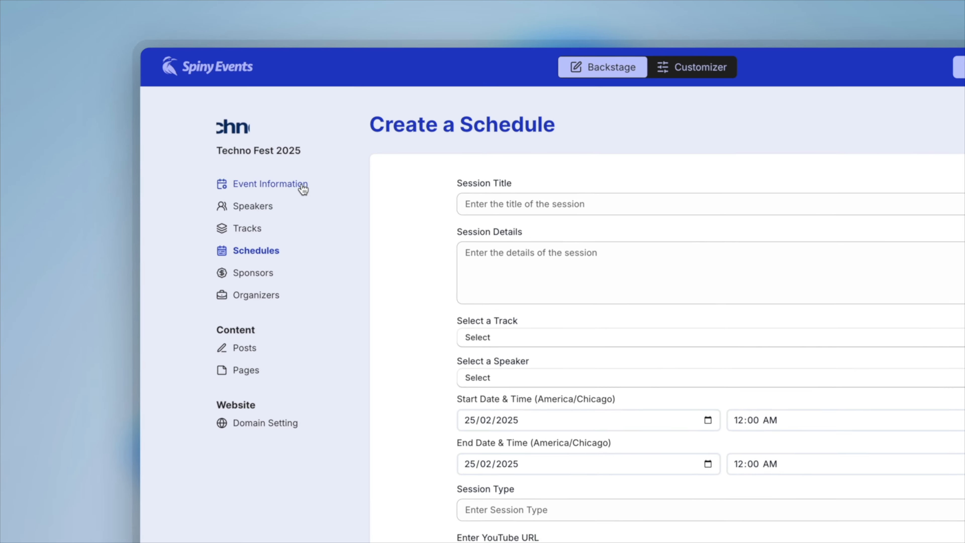
Step: Set the event timezone back to Eastern Time - New York
{"action": "left_click", "coordinate": [188, 145]}
{"action": "left_click", "coordinate": [576, 346]}
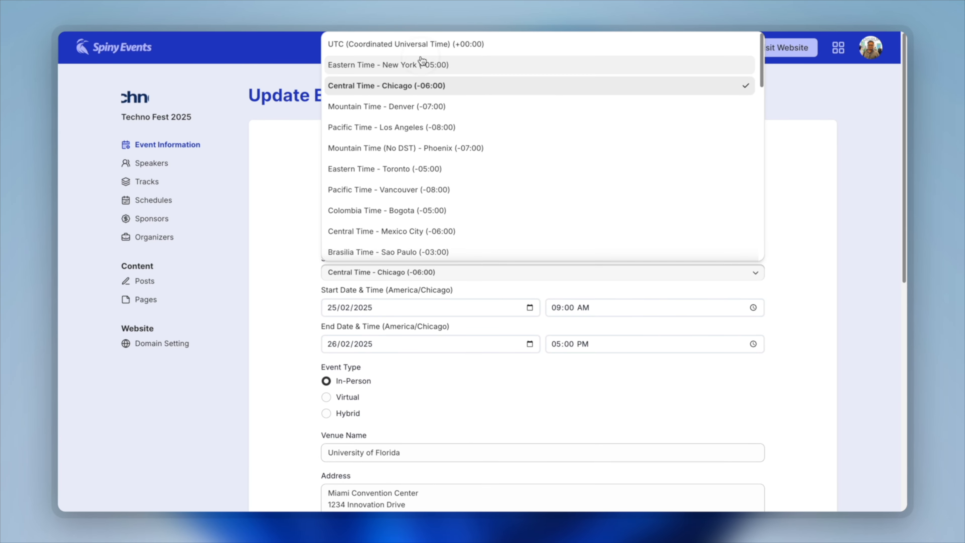
{"action": "left_click", "coordinate": [424, 65]}
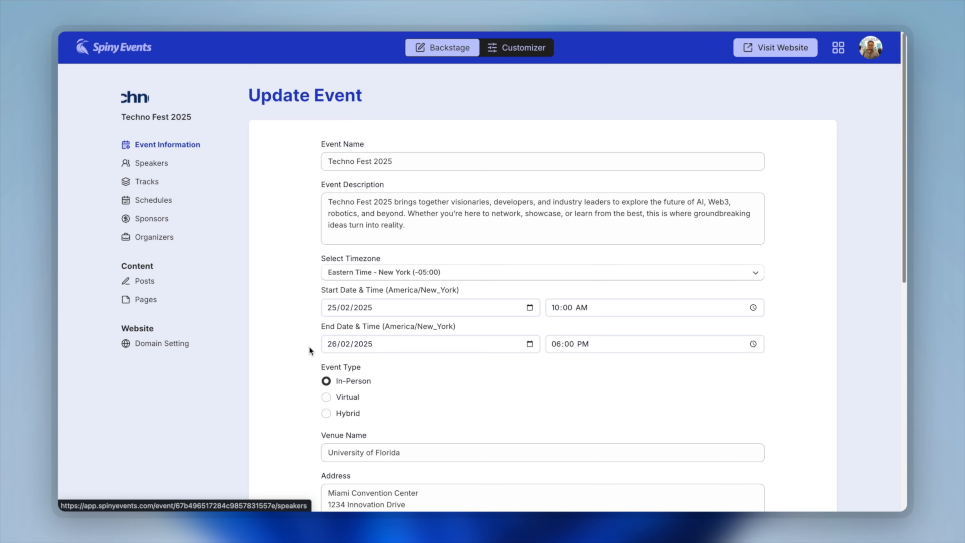
Step: Change the event start date to 20/01/2023
{"action": "scroll", "coordinate": [310, 347], "scroll_direction": "down", "scroll_amount": 1}
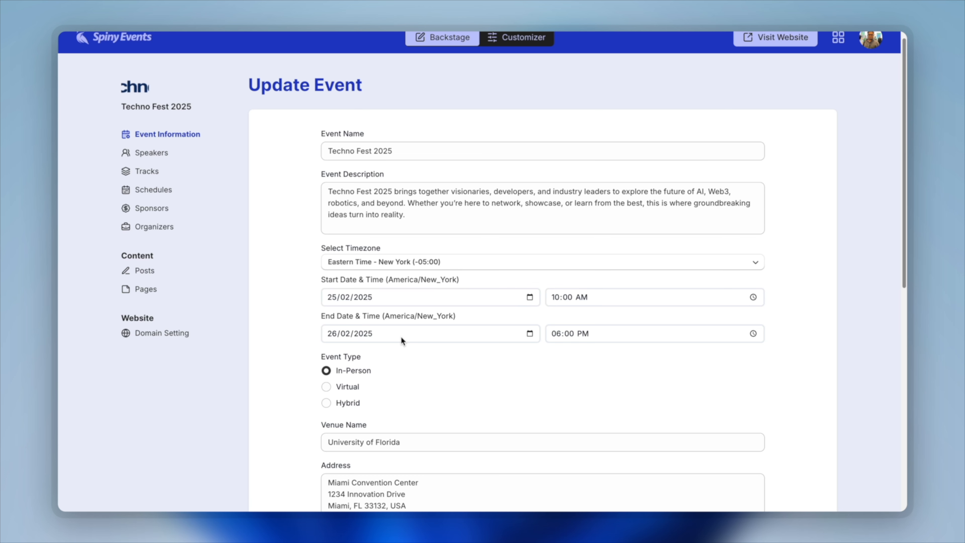
{"action": "scroll", "coordinate": [401, 337], "scroll_direction": "down", "scroll_amount": 1}
{"action": "left_click", "coordinate": [528, 295]}
{"action": "left_click", "coordinate": [371, 318]}
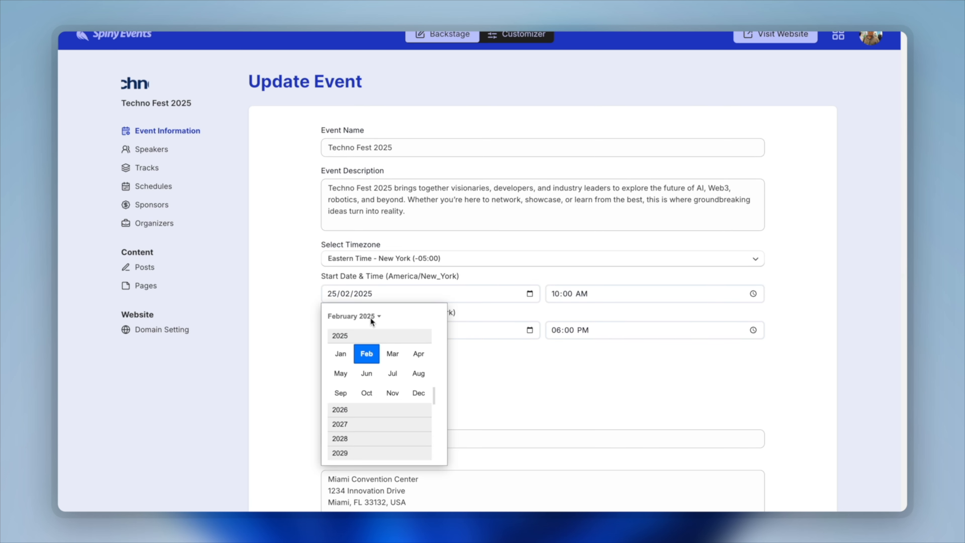
{"action": "scroll", "coordinate": [335, 336], "scroll_direction": "up", "scroll_amount": 1}
{"action": "left_click", "coordinate": [334, 336]}
{"action": "left_click", "coordinate": [341, 354]}
{"action": "left_click", "coordinate": [416, 388]}
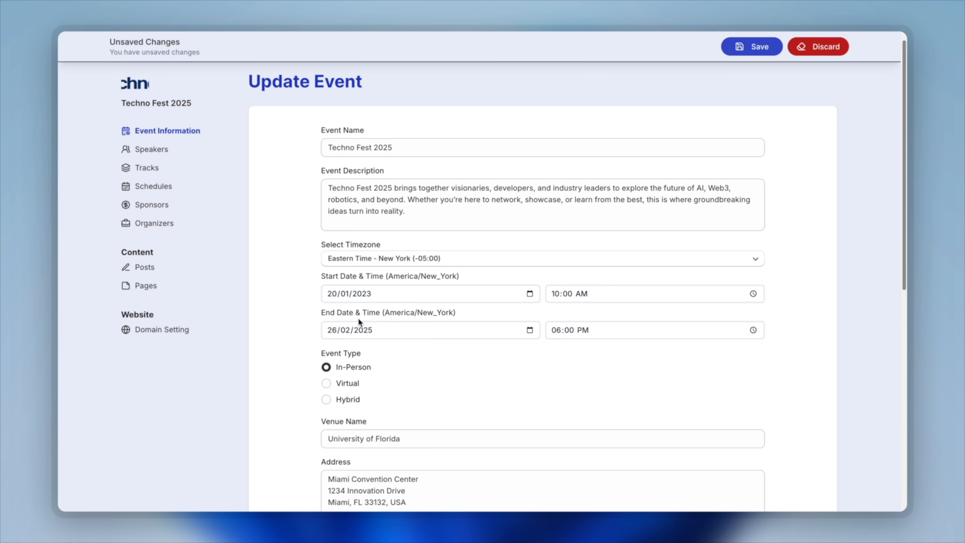
Step: Change the event end date to 25/01/2023
{"action": "left_click", "coordinate": [529, 329]}
{"action": "left_click", "coordinate": [365, 353]}
{"action": "scroll", "coordinate": [374, 380], "scroll_direction": "up", "scroll_amount": 1}
{"action": "left_click", "coordinate": [361, 373]}
{"action": "left_click", "coordinate": [341, 392]}
{"action": "left_click", "coordinate": [501, 395]}
{"action": "left_click", "coordinate": [350, 366]}
{"action": "scroll", "coordinate": [305, 373], "scroll_direction": "down", "scroll_amount": 5}
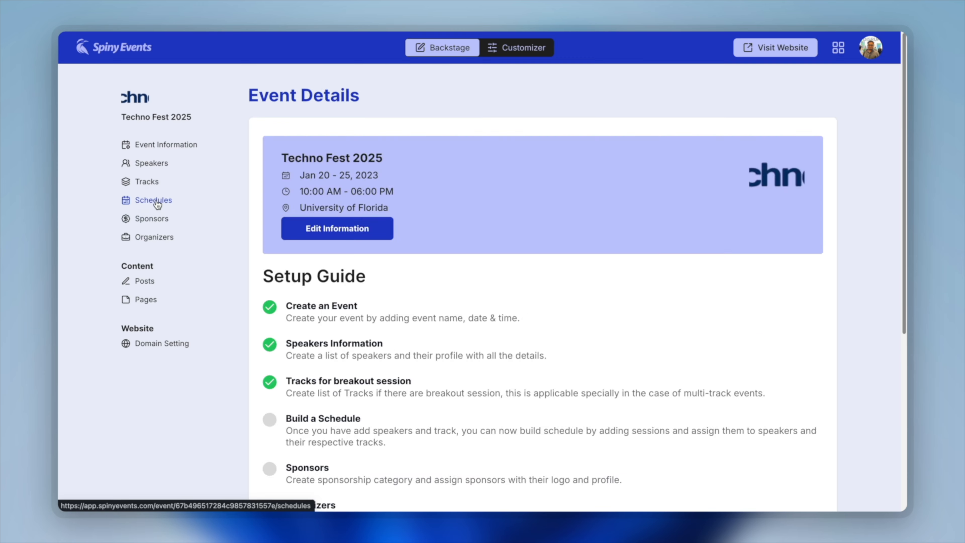
Step: In a new schedule session, set the start date to 25/02/2025
{"action": "left_click", "coordinate": [155, 200]}
{"action": "left_click", "coordinate": [777, 91]}
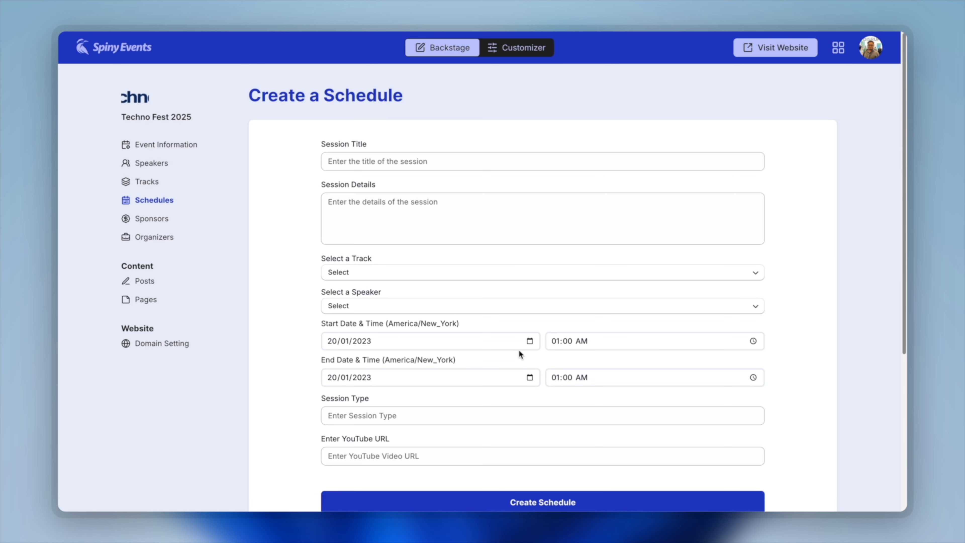
{"action": "left_click", "coordinate": [528, 341]}
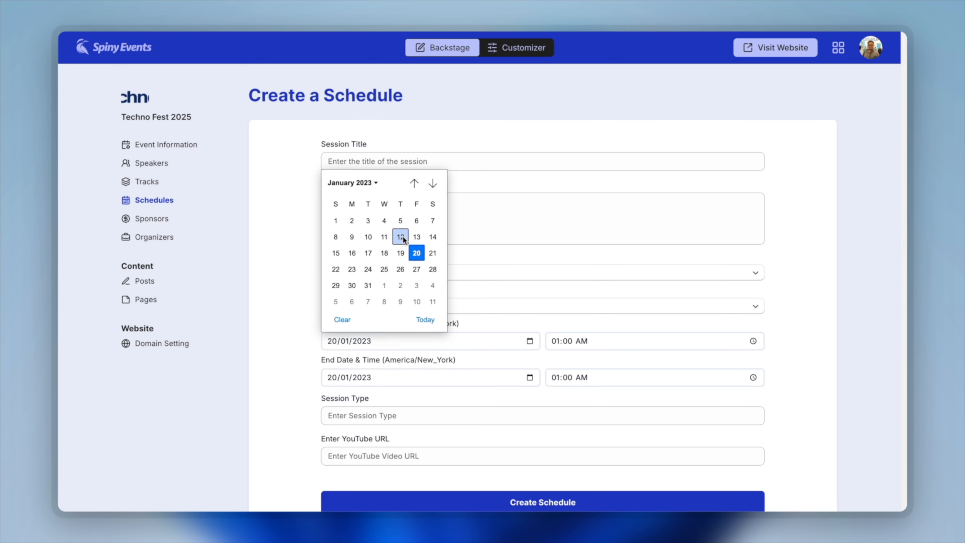
{"action": "left_click", "coordinate": [353, 182]}
{"action": "left_click", "coordinate": [347, 288]}
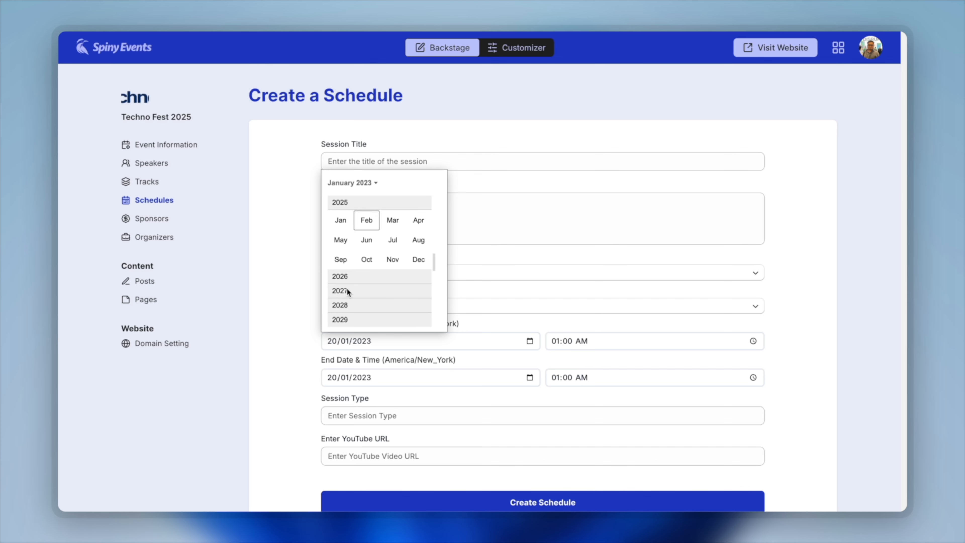
{"action": "left_click", "coordinate": [363, 222]}
{"action": "left_click", "coordinate": [367, 285]}
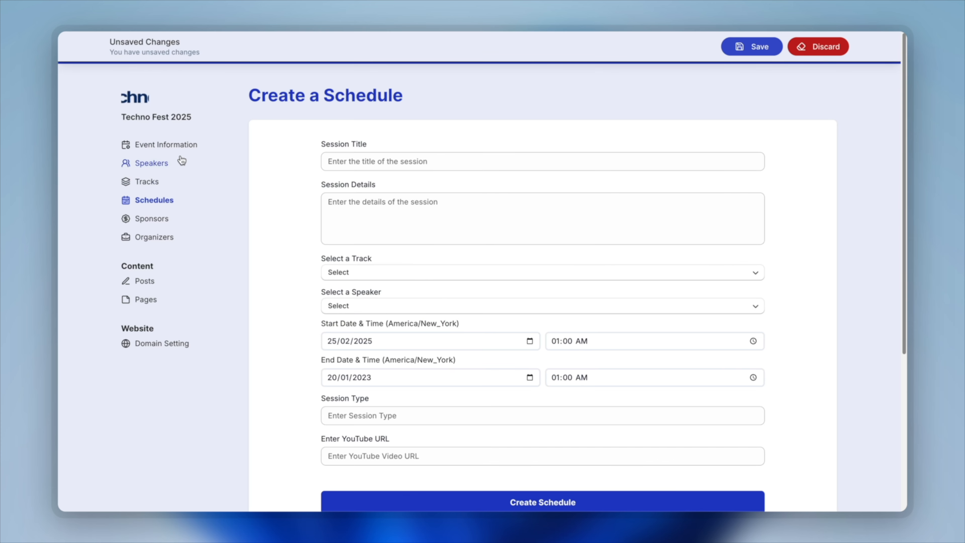
Step: Restore the event dates to 25/02/2025–26/02/2025, save, and open a blank schedule form
{"action": "left_click", "coordinate": [162, 146]}
{"action": "left_click", "coordinate": [529, 307]}
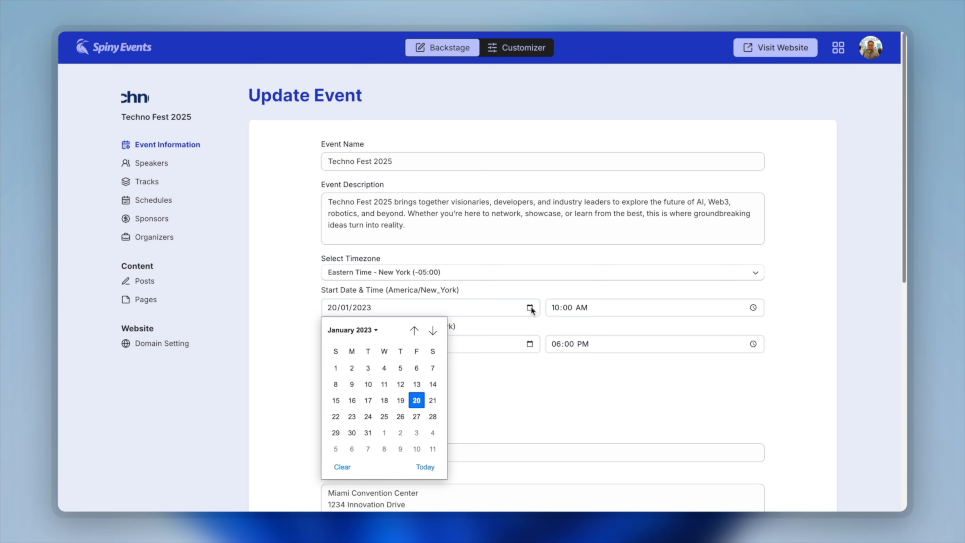
{"action": "left_click", "coordinate": [424, 466]}
{"action": "left_click", "coordinate": [501, 344]}
{"action": "left_click", "coordinate": [425, 322]}
{"action": "left_click", "coordinate": [344, 351]}
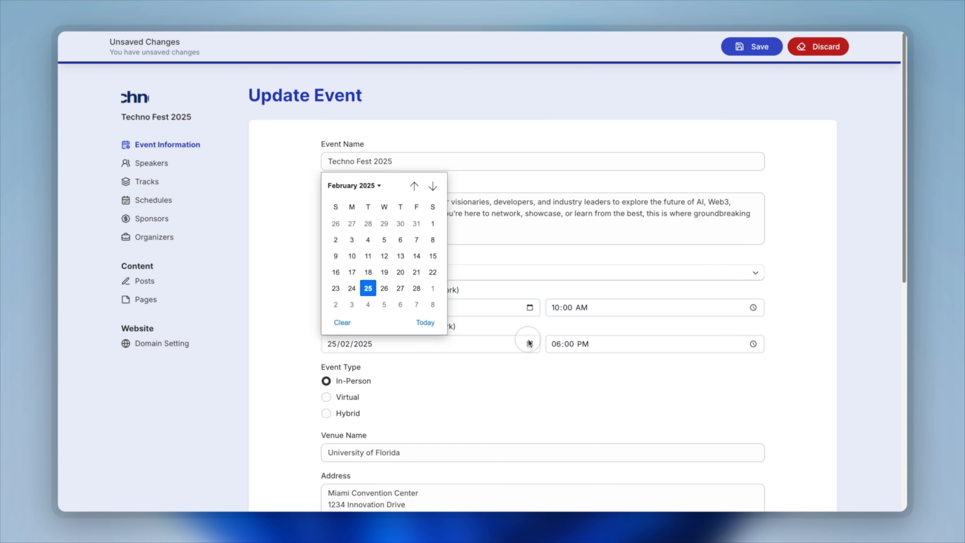
{"action": "left_click", "coordinate": [387, 289]}
{"action": "left_click", "coordinate": [761, 50]}
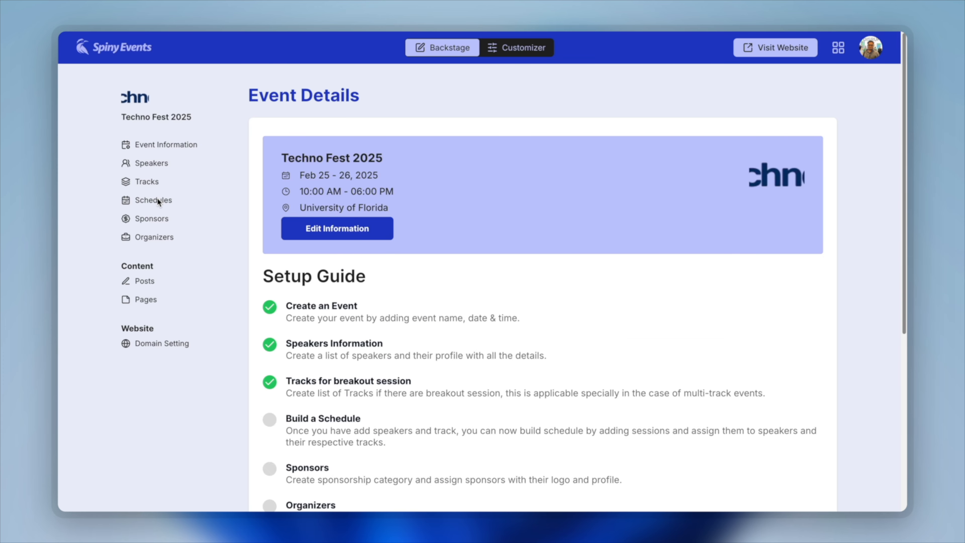
{"action": "left_click", "coordinate": [158, 201]}
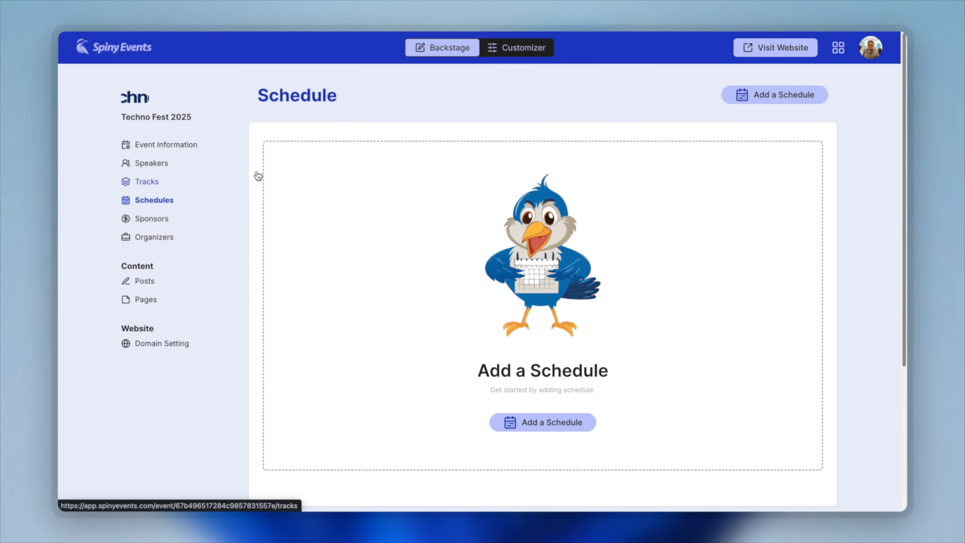
{"action": "left_click", "coordinate": [788, 100]}
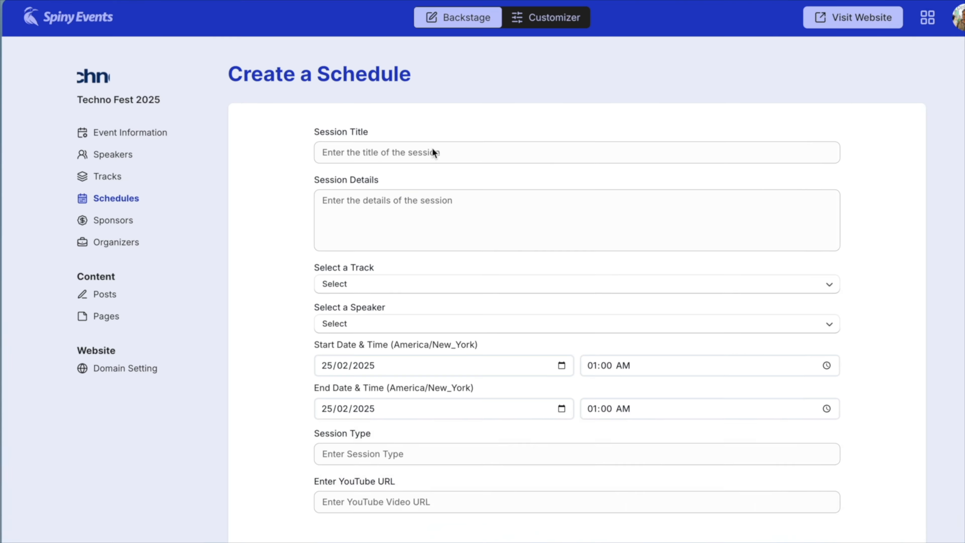
Step: Title the session 'Opening Ceremony', paste its description, and assign the Summit Hall track
{"action": "left_click", "coordinate": [421, 161]}
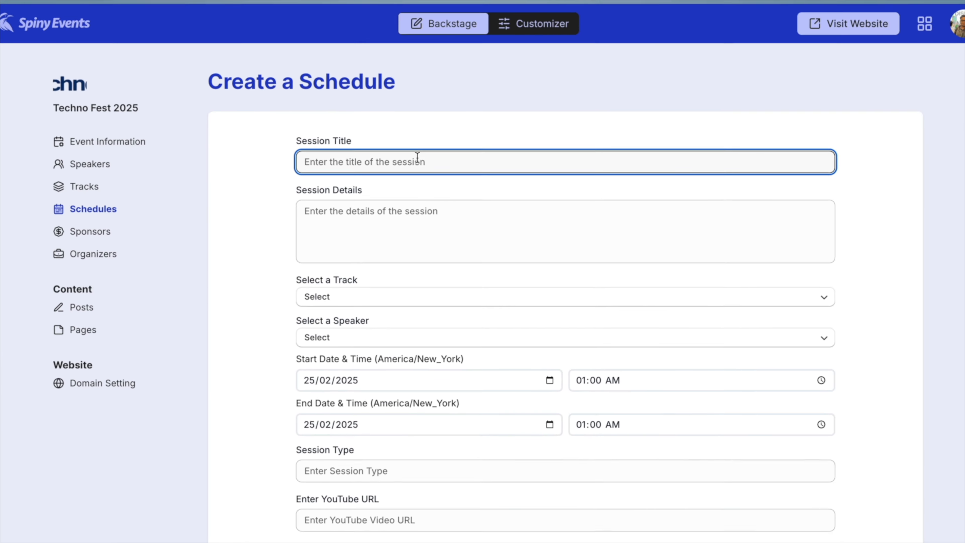
{"action": "type", "text": "Op"}
{"action": "type", "text": "ening Cere"}
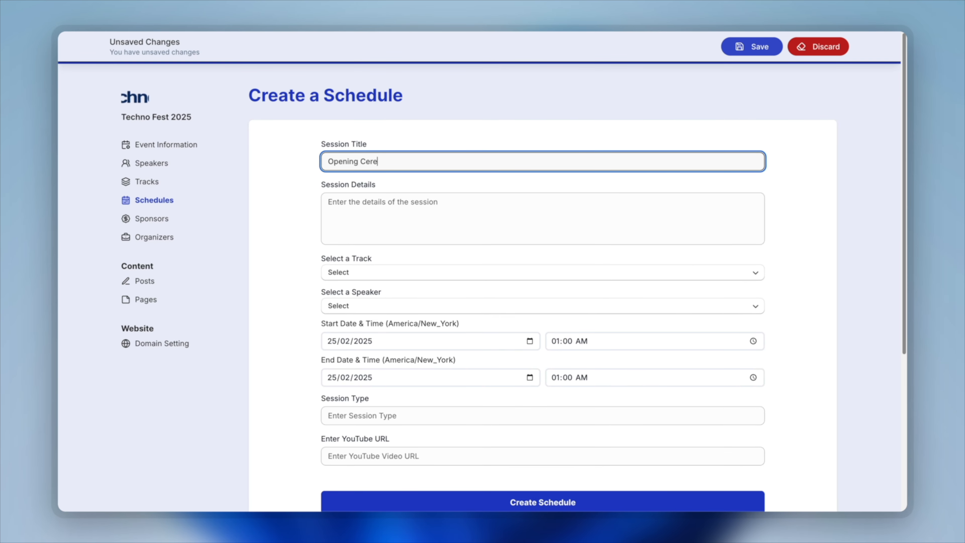
{"action": "type", "text": "mony"}
{"action": "key", "text": "Tab"}
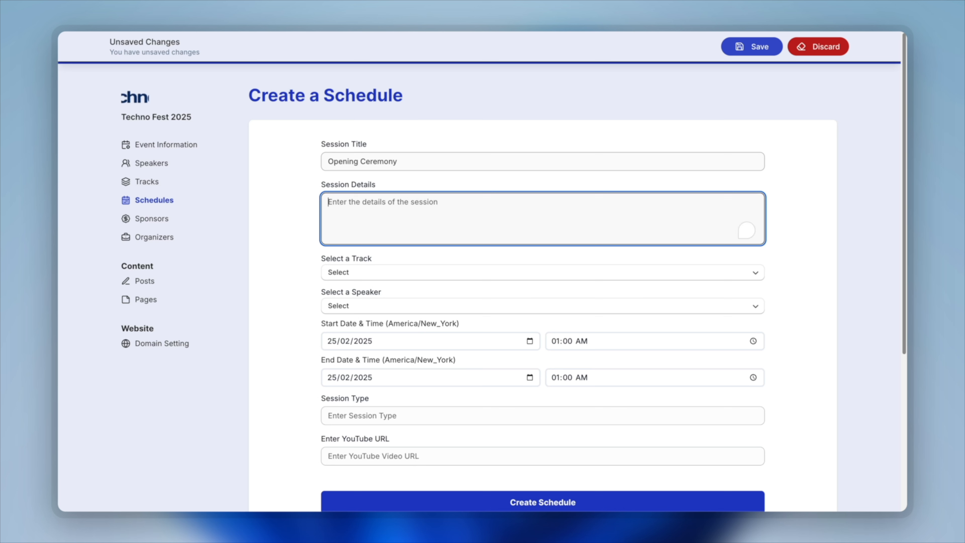
{"action": "type", "text": "Welcoming all guests to the conference"}
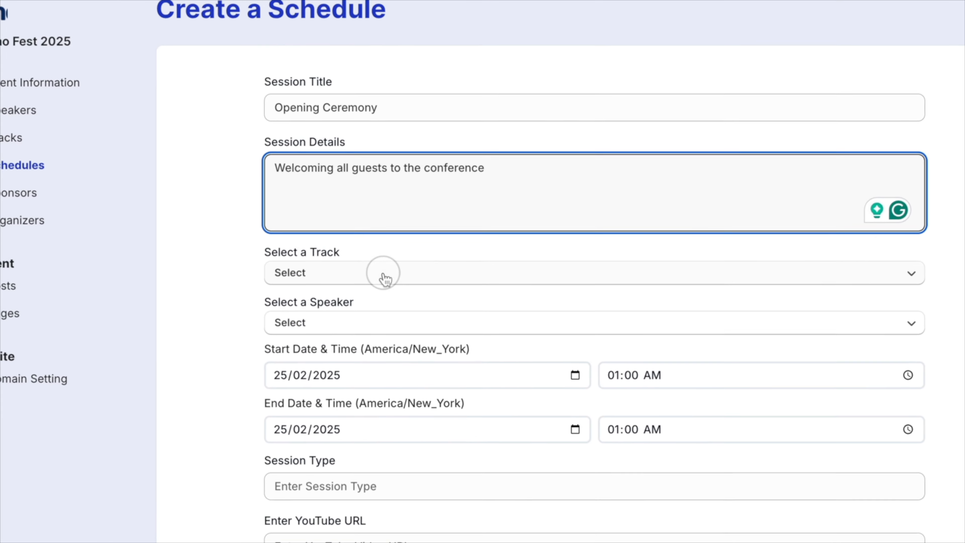
{"action": "left_click", "coordinate": [401, 273]}
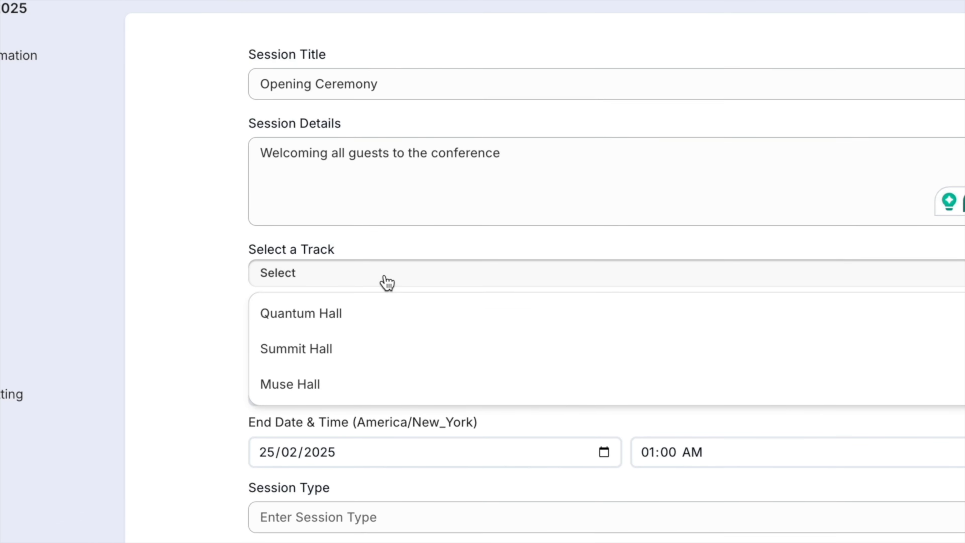
{"action": "left_click", "coordinate": [449, 347]}
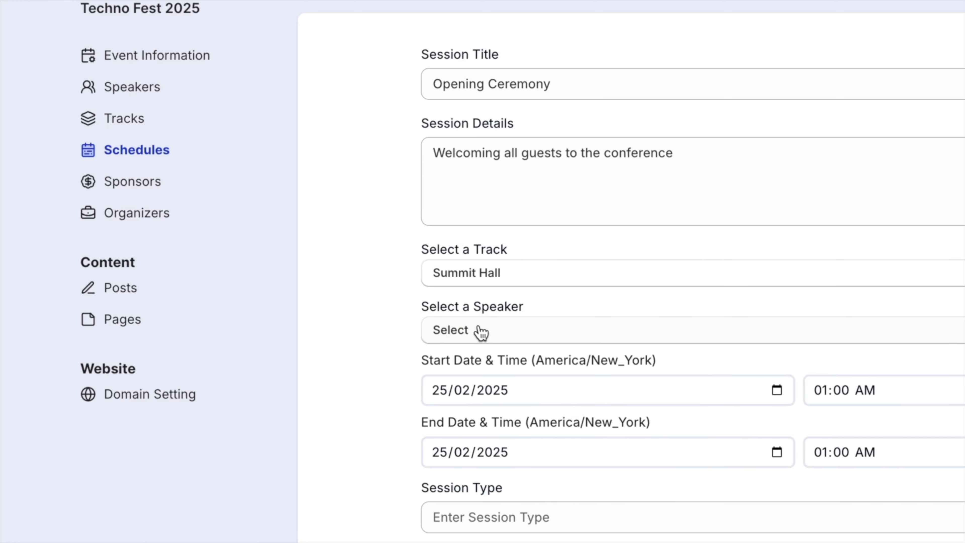
Step: Add three speakers to the session
{"action": "left_click", "coordinate": [480, 331]}
{"action": "left_click", "coordinate": [494, 113]}
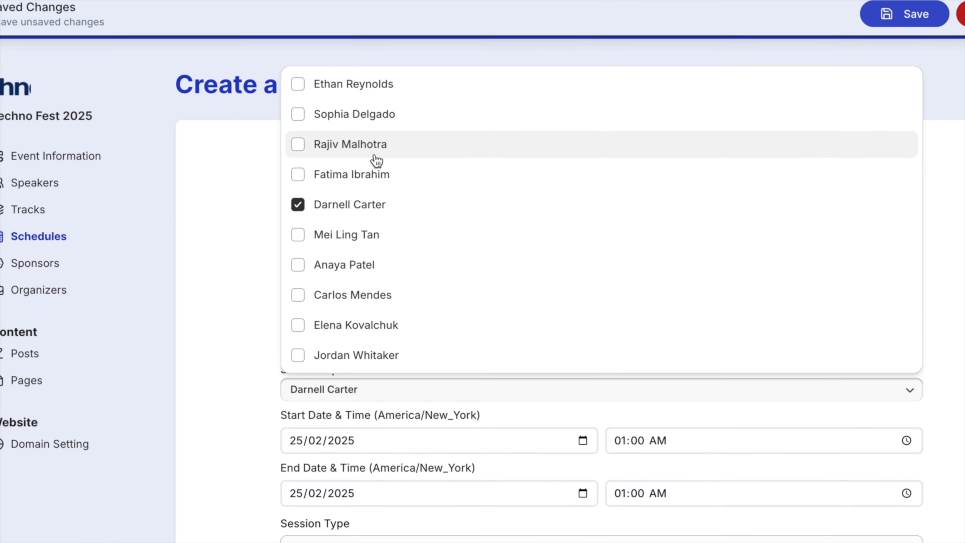
{"action": "left_click", "coordinate": [386, 144]}
{"action": "left_click", "coordinate": [384, 158]}
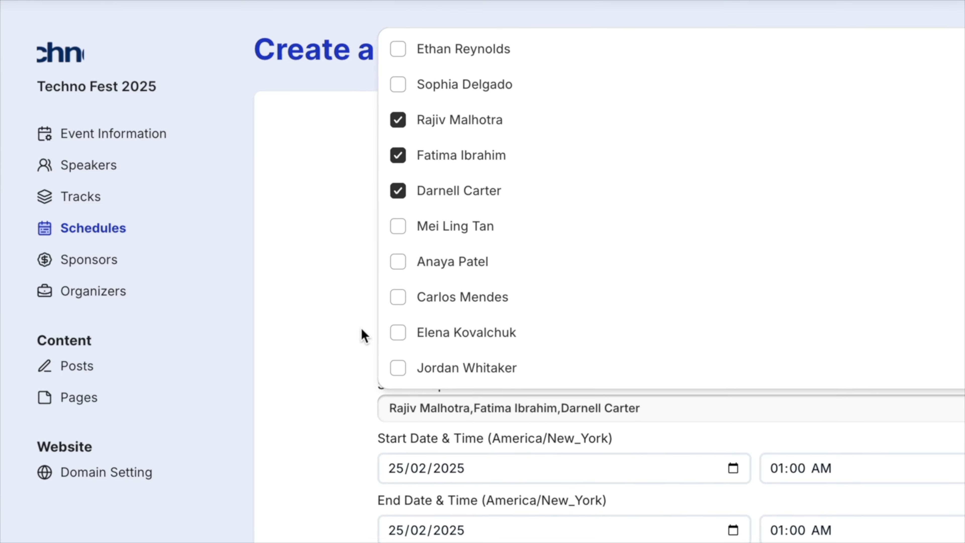
{"action": "left_click", "coordinate": [334, 393]}
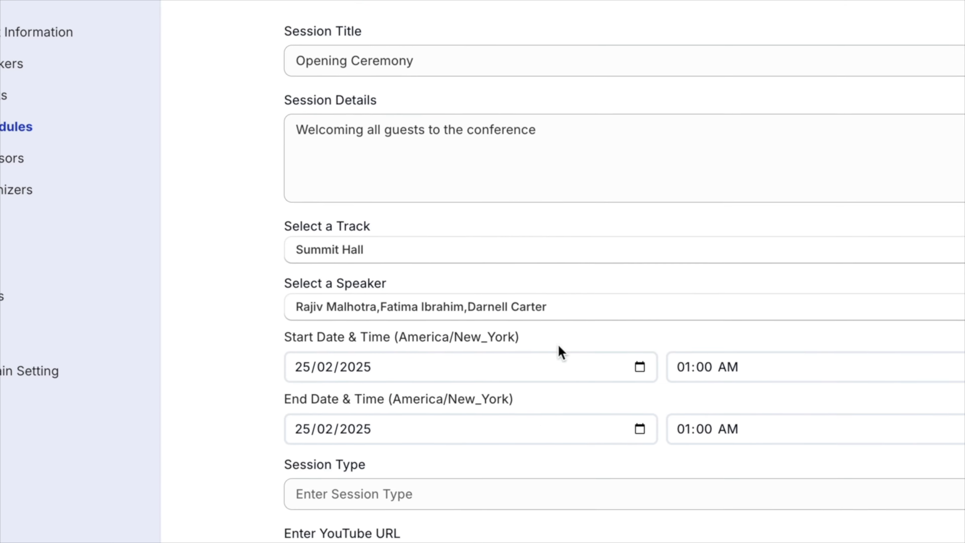
Step: Set the session time to 9:00–10:00 AM, keeping the 25/02/2025 date
{"action": "left_click", "coordinate": [640, 366]}
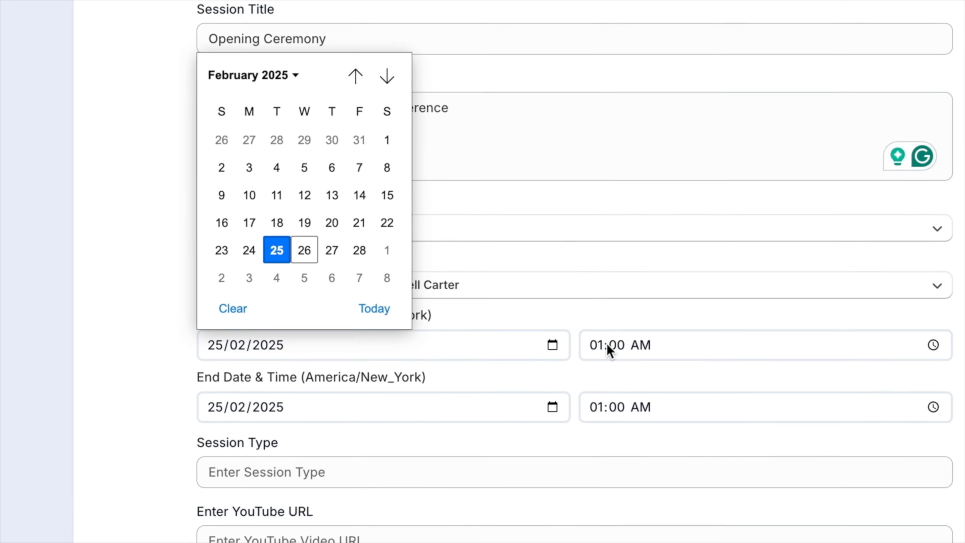
{"action": "left_click", "coordinate": [187, 383]}
{"action": "left_click", "coordinate": [596, 345]}
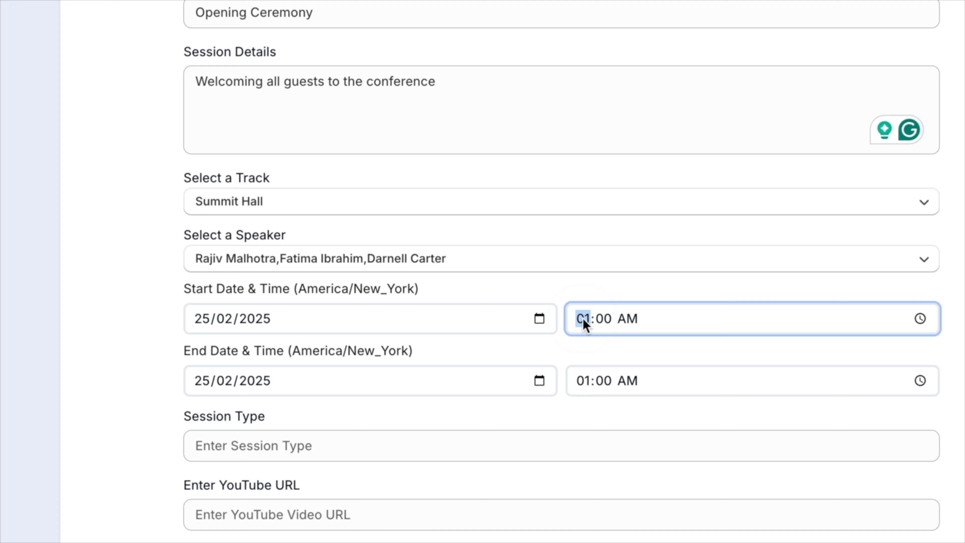
{"action": "type", "text": "9"}
{"action": "left_click", "coordinate": [583, 381]}
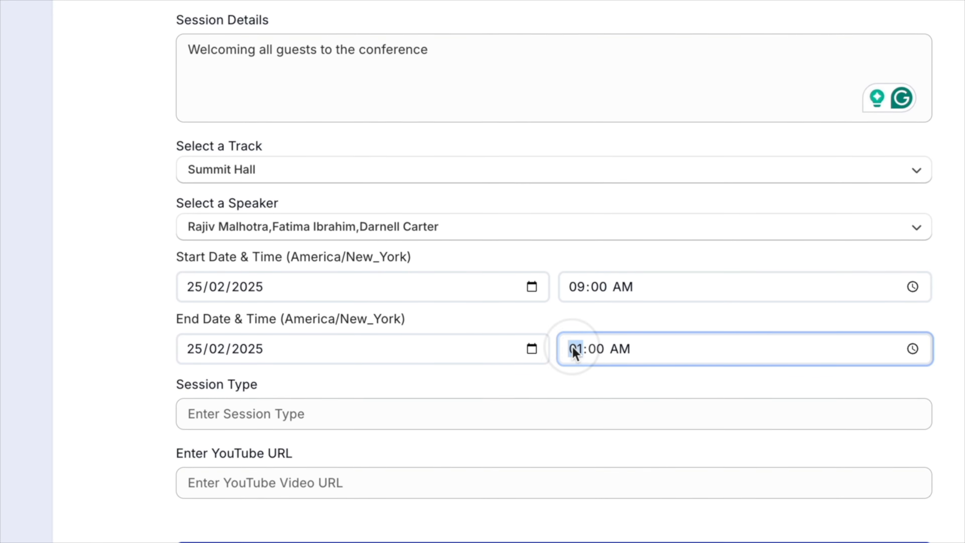
{"action": "type", "text": "10"}
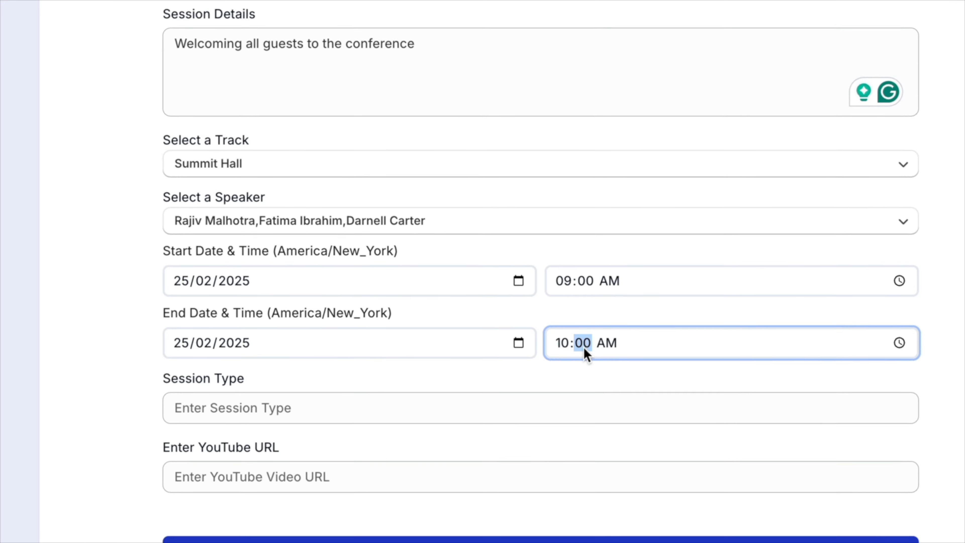
Step: Enter 'Welcome' as the session type and create the Opening Ceremony session
{"action": "left_click", "coordinate": [392, 412]}
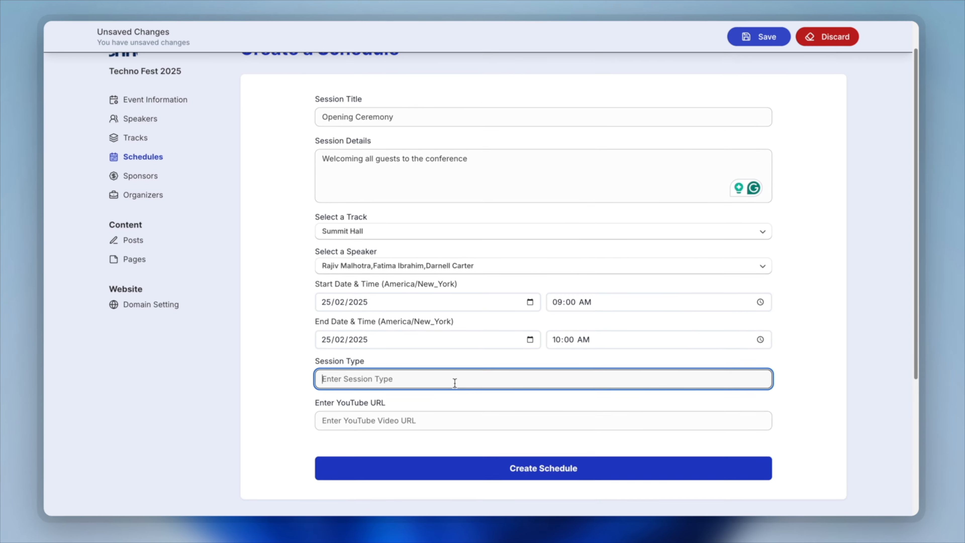
{"action": "type", "text": "Welc"}
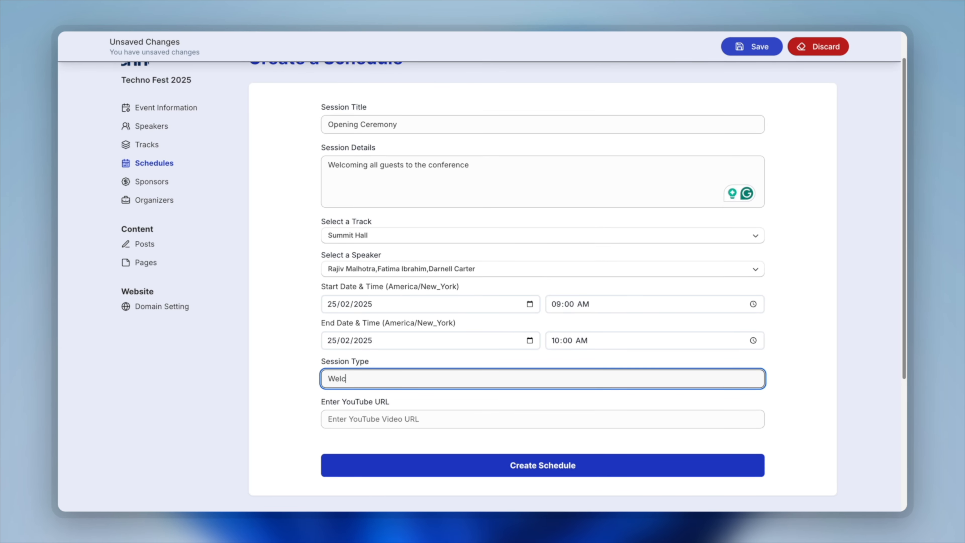
{"action": "type", "text": "ome"}
{"action": "left_click", "coordinate": [545, 405]}
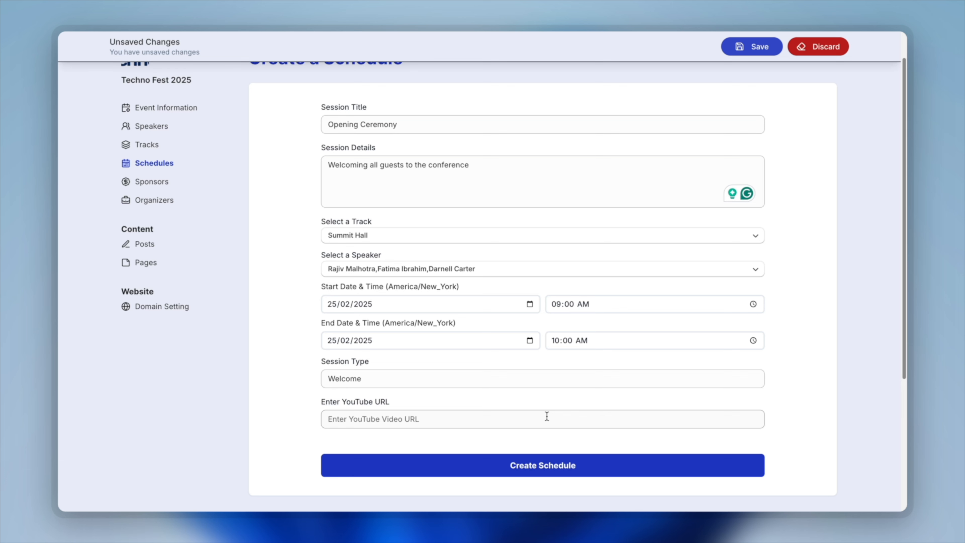
{"action": "left_click", "coordinate": [546, 416]}
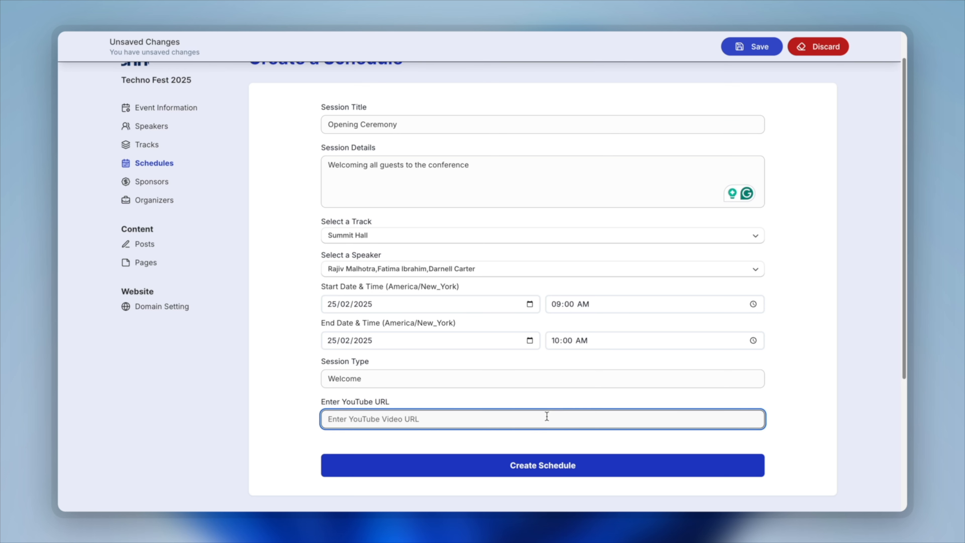
{"action": "scroll", "coordinate": [547, 416], "scroll_direction": "up", "scroll_amount": 1}
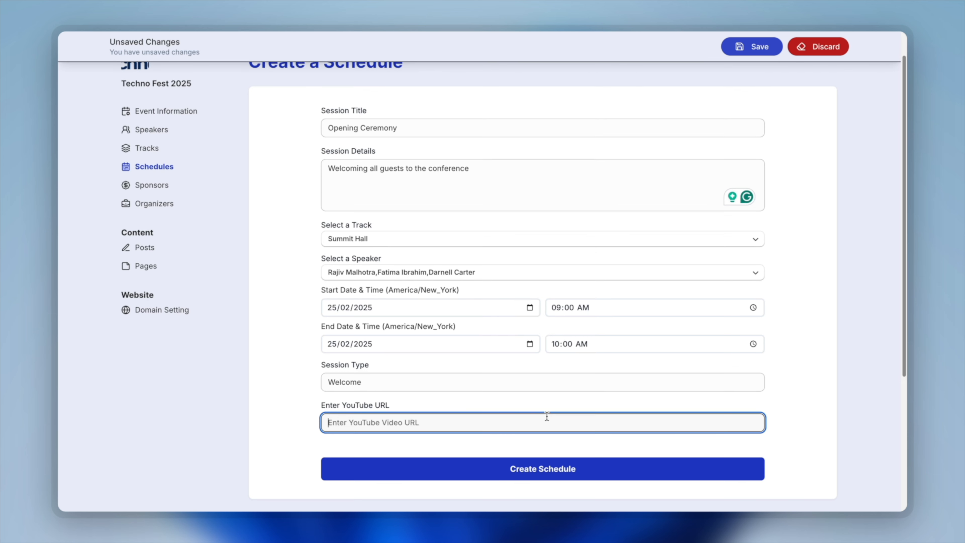
{"action": "scroll", "coordinate": [547, 416], "scroll_direction": "down", "scroll_amount": 1}
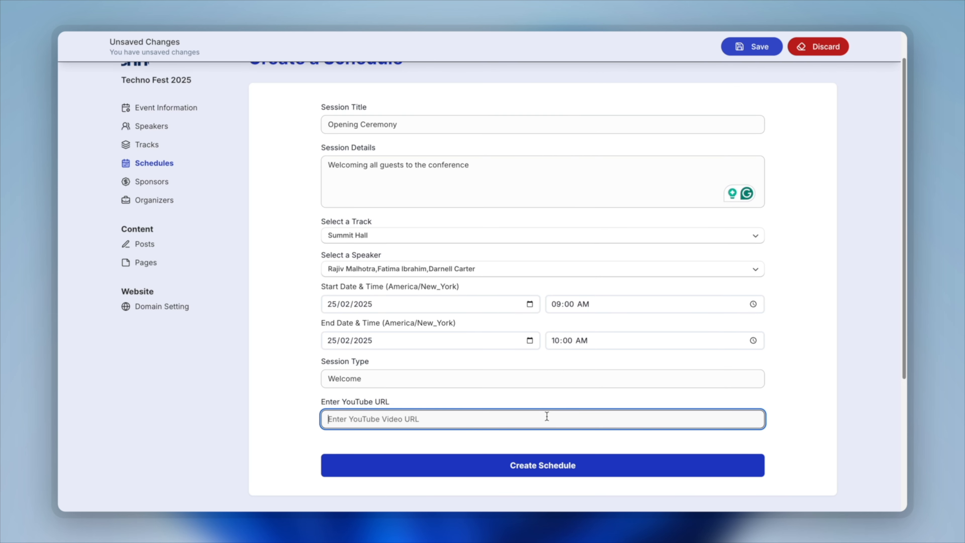
{"action": "left_click", "coordinate": [540, 478]}
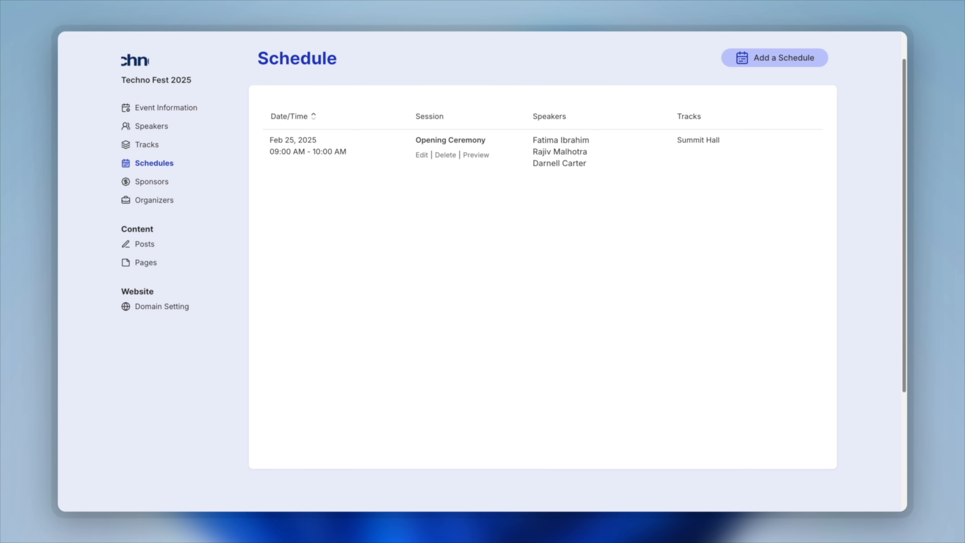
Step: Create The Future of Innovation session in Quantum Hall, 10–11 AM, with two speakers
{"action": "scroll", "coordinate": [581, 299], "scroll_direction": "up", "scroll_amount": 1}
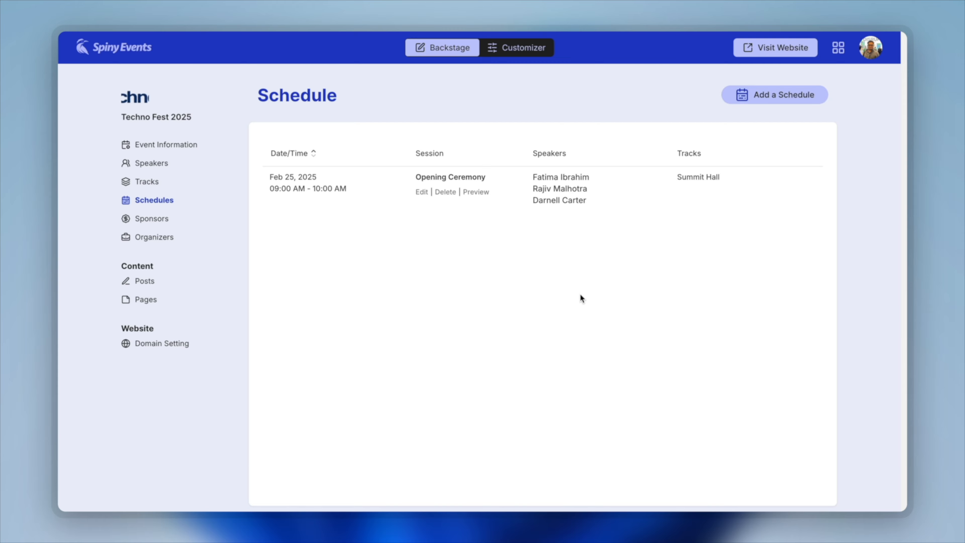
{"action": "left_click", "coordinate": [817, 99]}
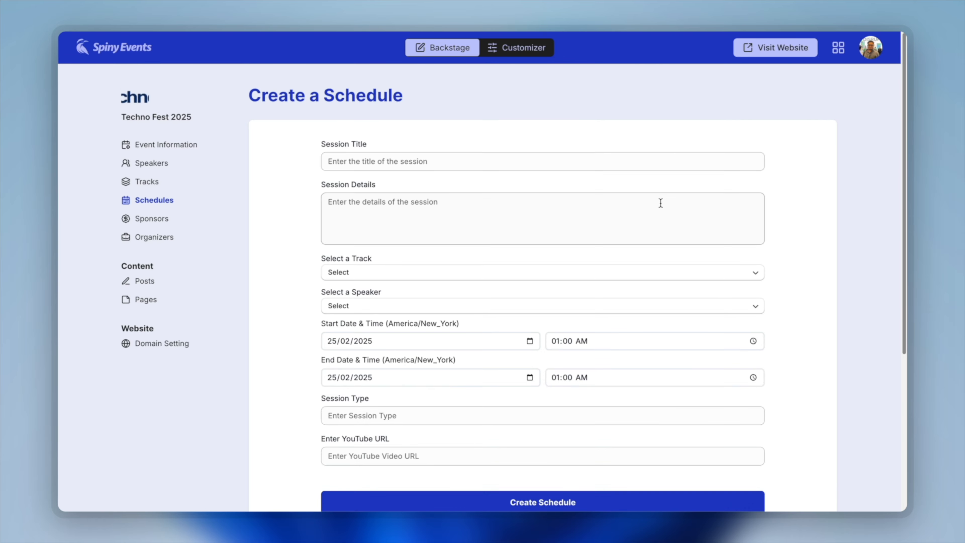
{"action": "left_click", "coordinate": [422, 161]}
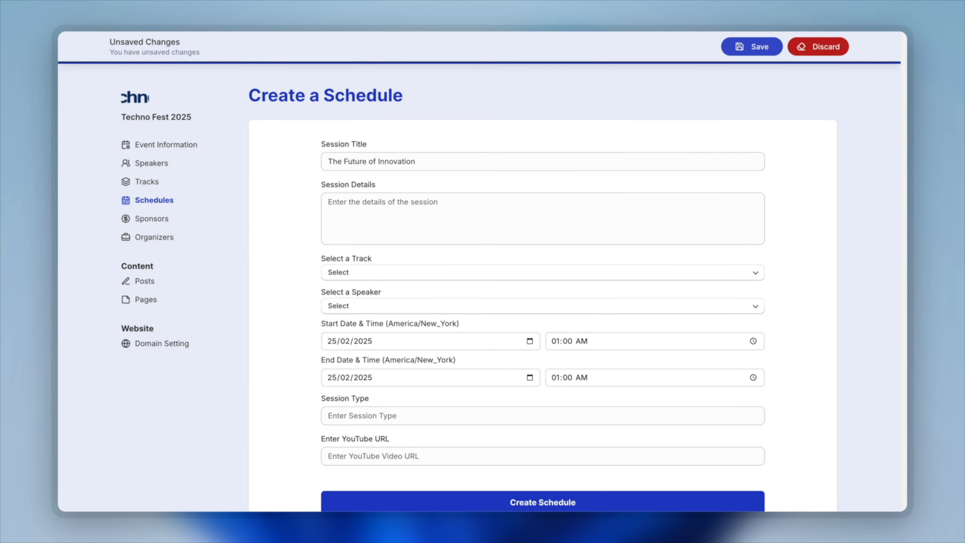
{"action": "left_click", "coordinate": [413, 272]}
{"action": "left_click", "coordinate": [329, 303]}
{"action": "left_click", "coordinate": [418, 315]}
{"action": "left_click", "coordinate": [309, 288]}
{"action": "left_click", "coordinate": [308, 320]}
{"action": "left_click", "coordinate": [590, 360]}
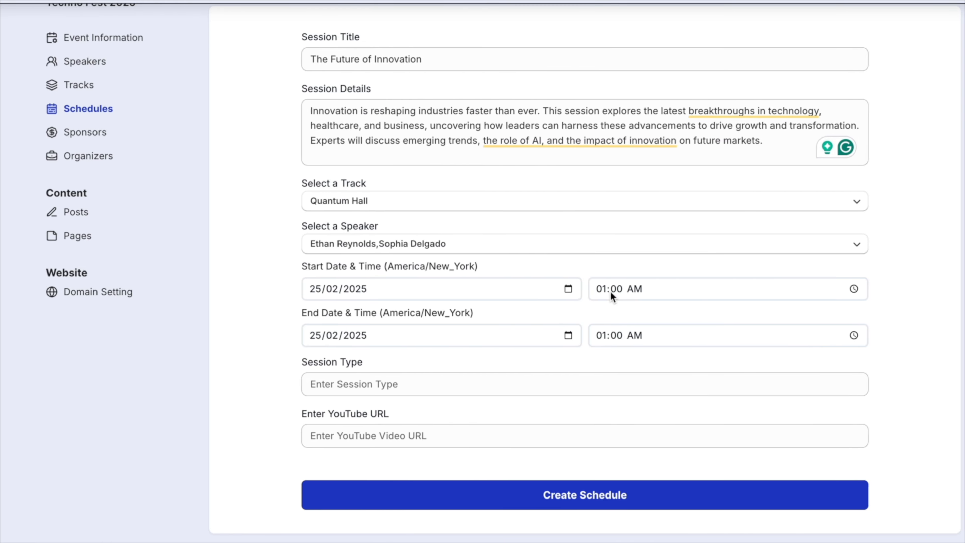
{"action": "type", "text": "10"}
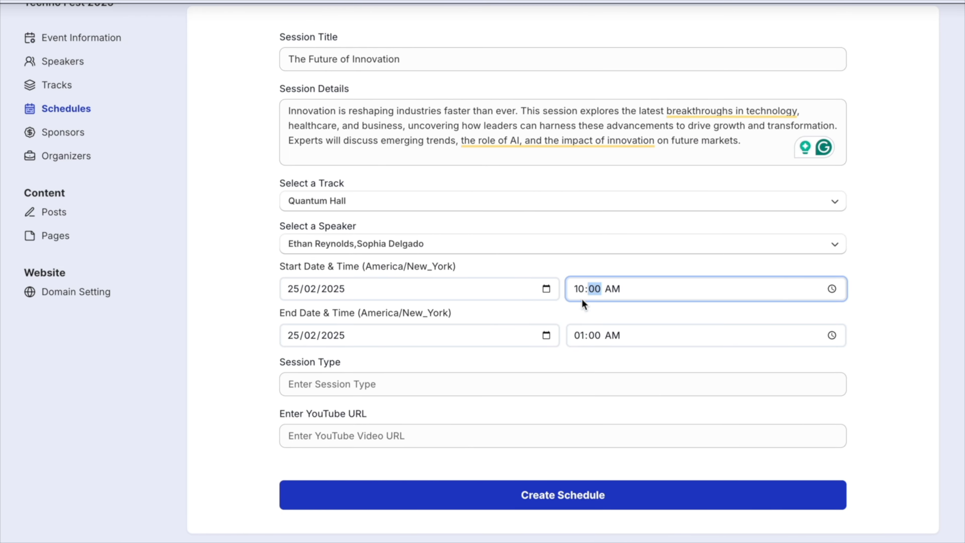
{"action": "left_click", "coordinate": [589, 406]}
{"action": "type", "text": "11"}
{"action": "left_click", "coordinate": [574, 457]}
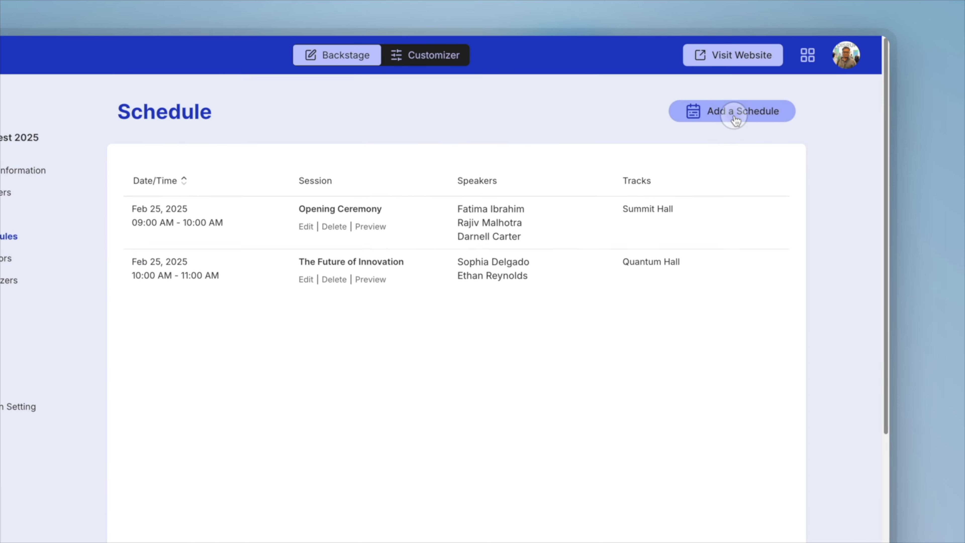
Step: Add a Lunch Break session running from 11:00 AM to 12:00 PM
{"action": "left_click", "coordinate": [776, 95]}
{"action": "left_click", "coordinate": [373, 224]}
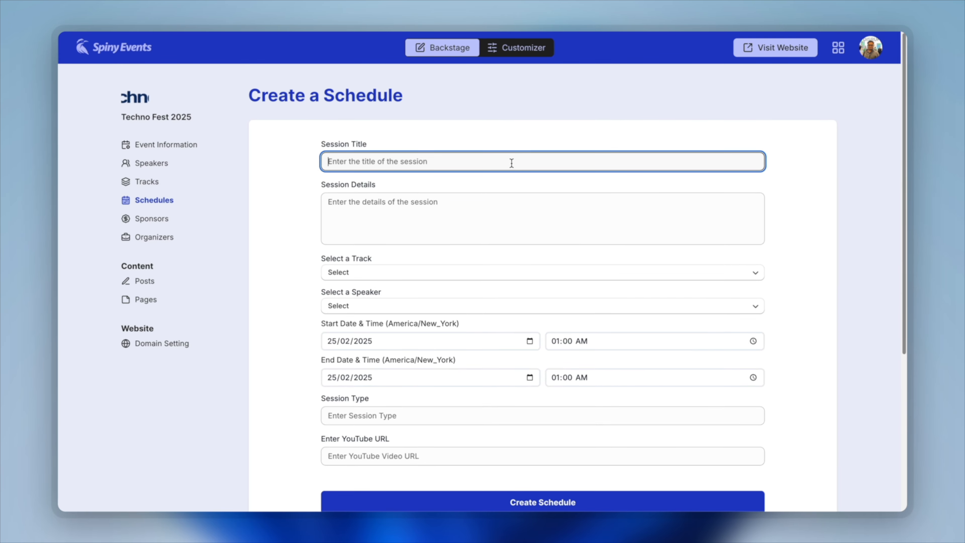
{"action": "type", "text": "Lunch Break"}
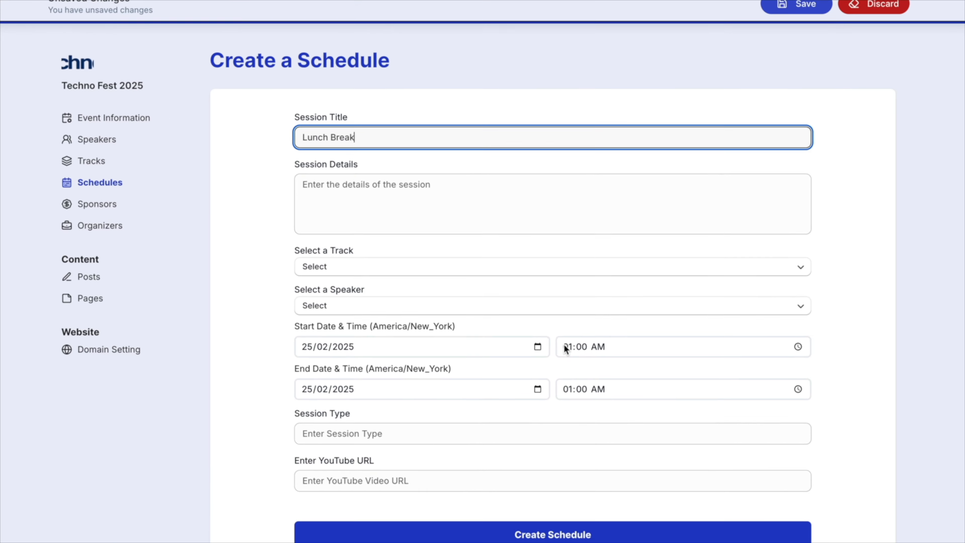
{"action": "left_click", "coordinate": [567, 346]}
{"action": "type", "text": "11"}
{"action": "left_click", "coordinate": [568, 389]}
{"action": "type", "text": "12"}
{"action": "left_click", "coordinate": [598, 389]}
{"action": "type", "text": "p"}
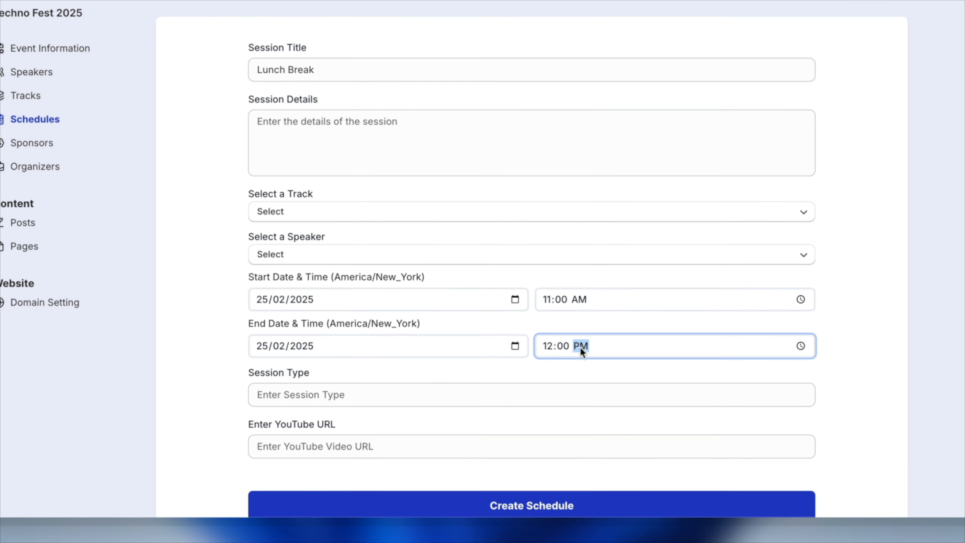
{"action": "left_click", "coordinate": [575, 535]}
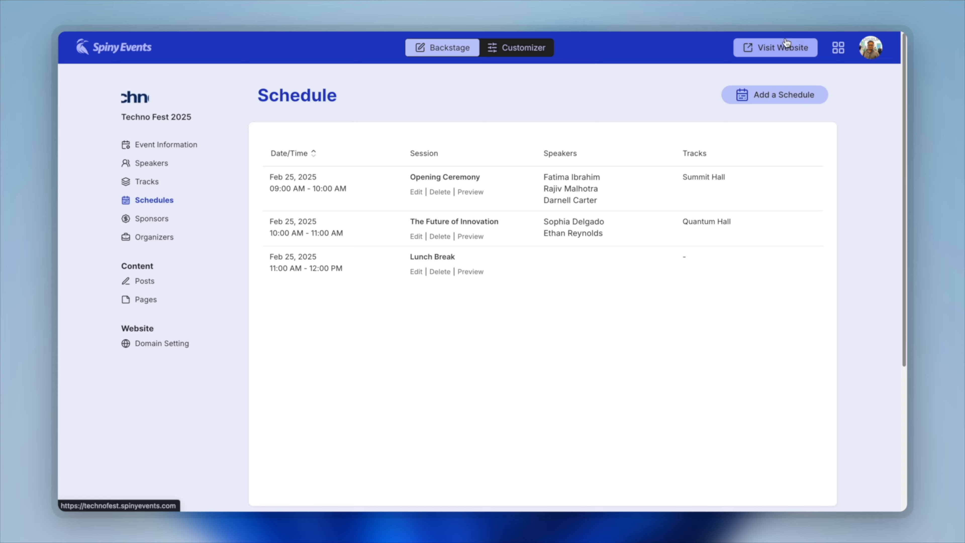
Step: Open the public event website and scroll through its page
{"action": "left_click", "coordinate": [785, 47]}
{"action": "scroll", "coordinate": [651, 301], "scroll_direction": "down", "scroll_amount": 15}
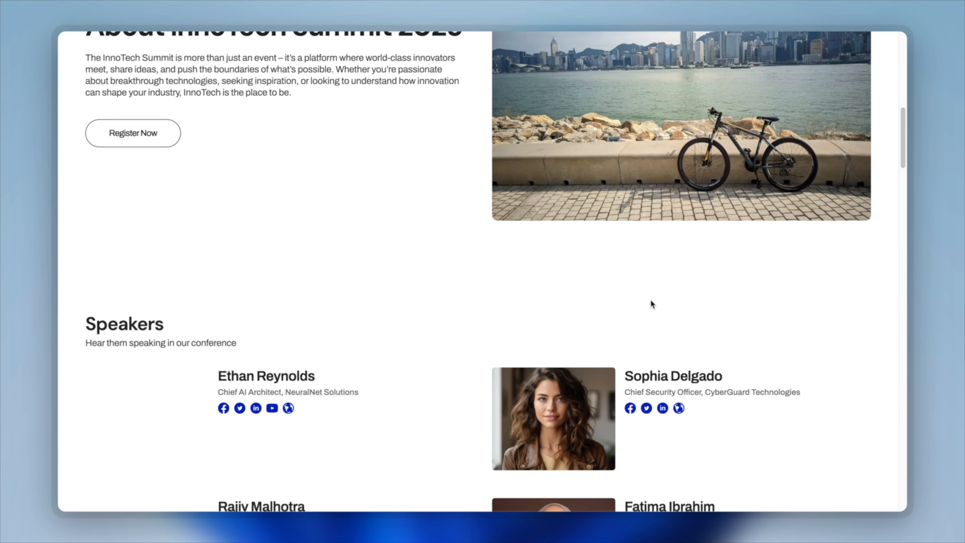
{"action": "scroll", "coordinate": [651, 302], "scroll_direction": "down", "scroll_amount": 10}
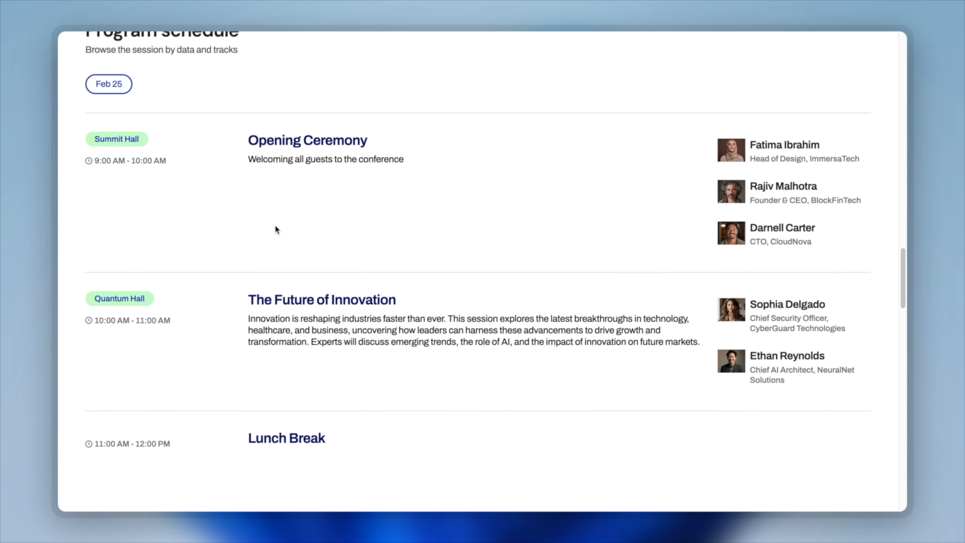
{"action": "scroll", "coordinate": [173, 225], "scroll_direction": "down", "scroll_amount": 1}
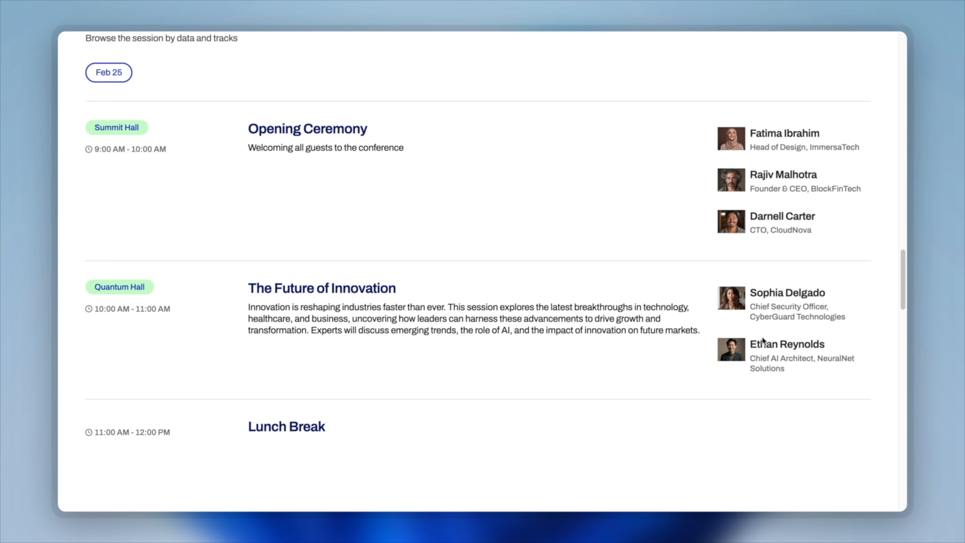
{"action": "scroll", "coordinate": [324, 326], "scroll_direction": "down", "scroll_amount": 1}
{"action": "scroll", "coordinate": [499, 397], "scroll_direction": "up", "scroll_amount": 2}
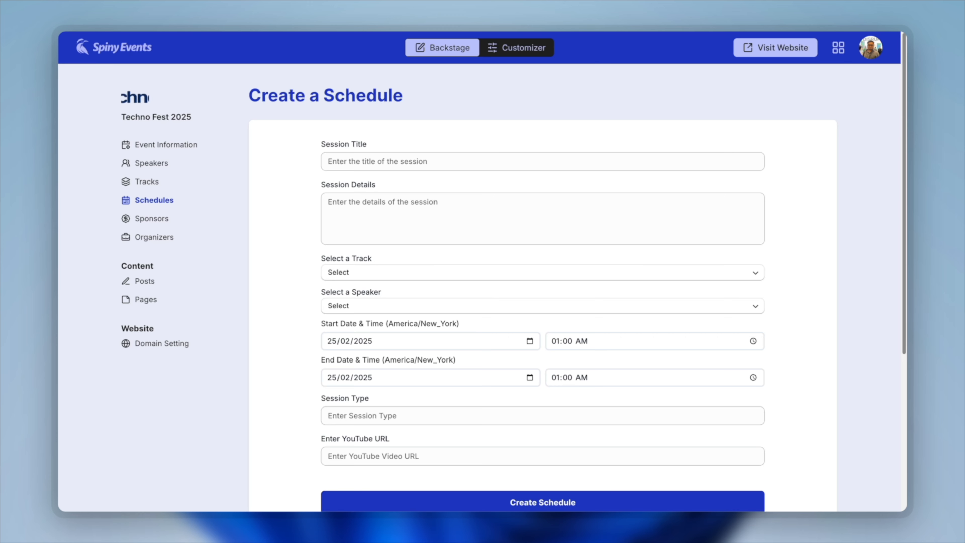
Step: Paste in the AI, Automation & Human Potential title and description, with Summit Hall and one speaker
{"action": "left_click", "coordinate": [476, 160]}
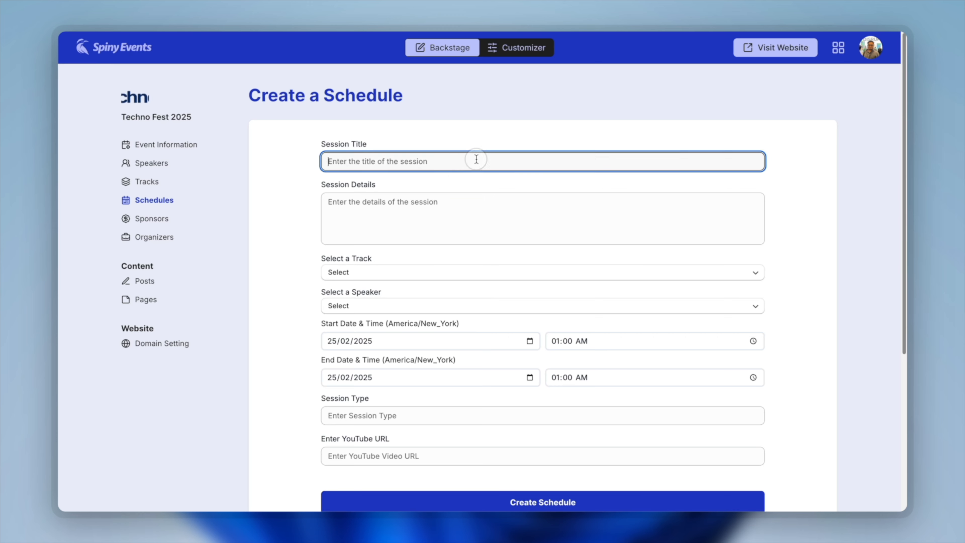
{"action": "type", "text": "AI, Automation & Human Potential"}
{"action": "key", "text": "Tab"}
{"action": "type", "text": "AI and automation are revolutionizing how we work, from automating routine tasks to augmenting human decision-making. This session explores the balance between technological advancement and human creativity, addressing concerns about job displacement while highlighting new opportunities AI presents across industries."}
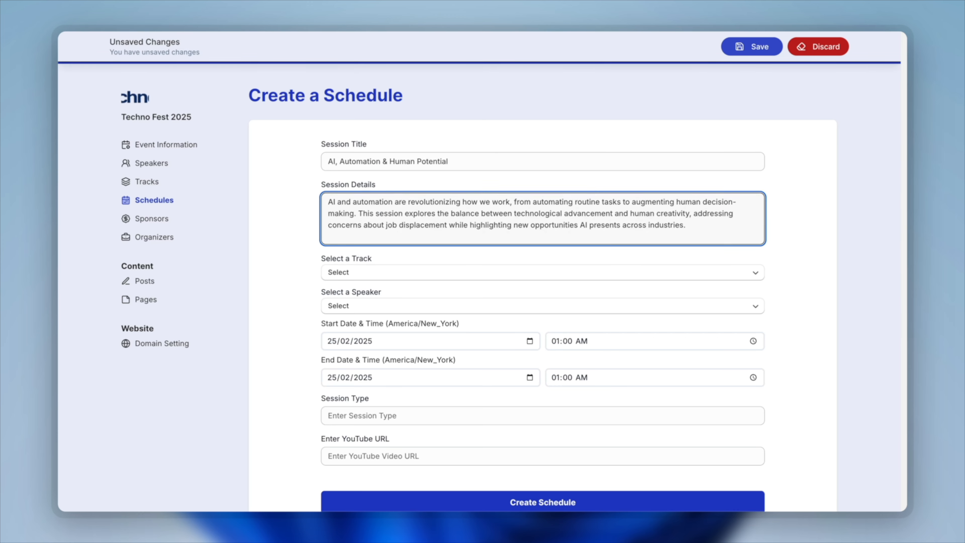
{"action": "left_click", "coordinate": [406, 254]}
{"action": "left_click", "coordinate": [402, 272]}
{"action": "left_click", "coordinate": [392, 312]}
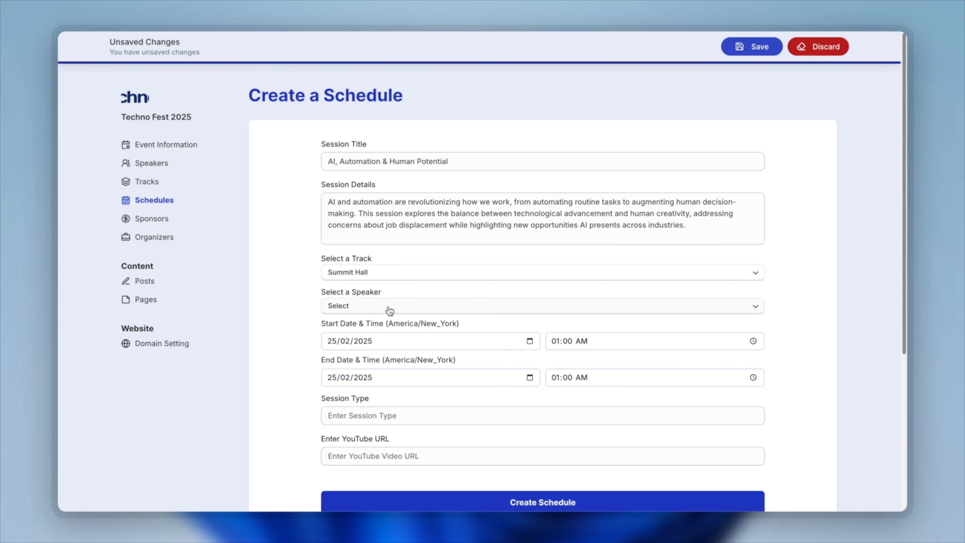
{"action": "left_click", "coordinate": [389, 307]}
{"action": "left_click", "coordinate": [383, 285]}
Step: Set the session to 1:30–2:00 PM and create it
{"action": "left_click", "coordinate": [574, 341]}
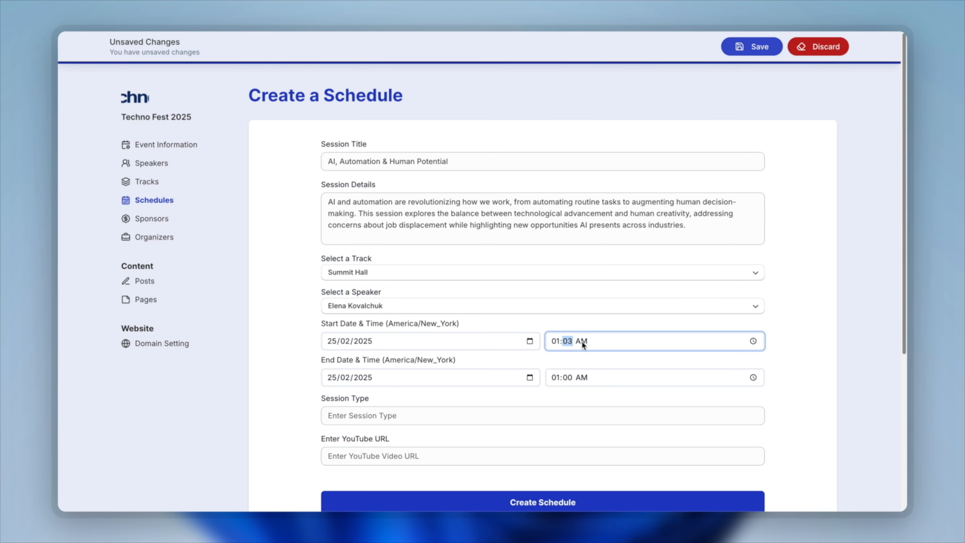
{"action": "type", "text": "30p"}
{"action": "left_click", "coordinate": [585, 376]}
{"action": "type", "text": "p"}
{"action": "scroll", "coordinate": [452, 405], "scroll_direction": "down", "scroll_amount": 1}
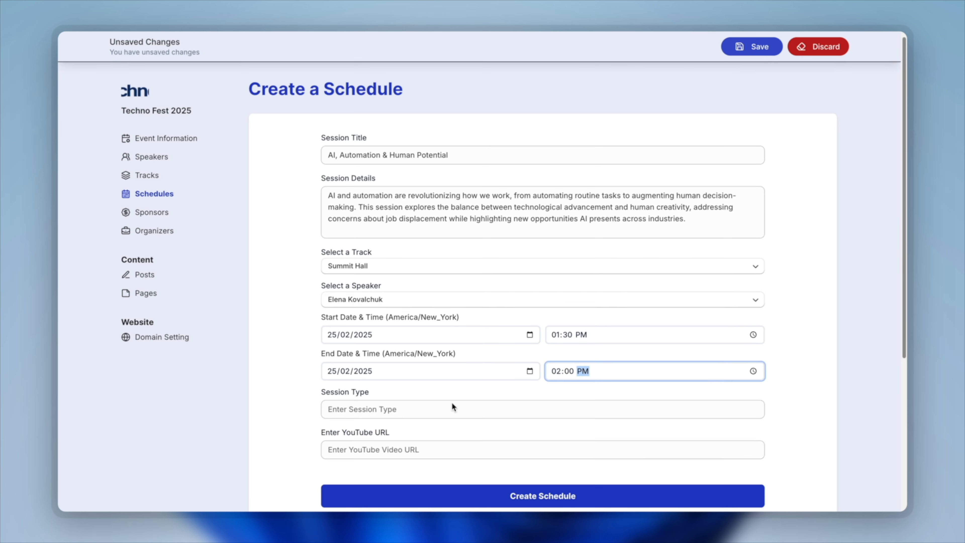
{"action": "left_click", "coordinate": [543, 502]}
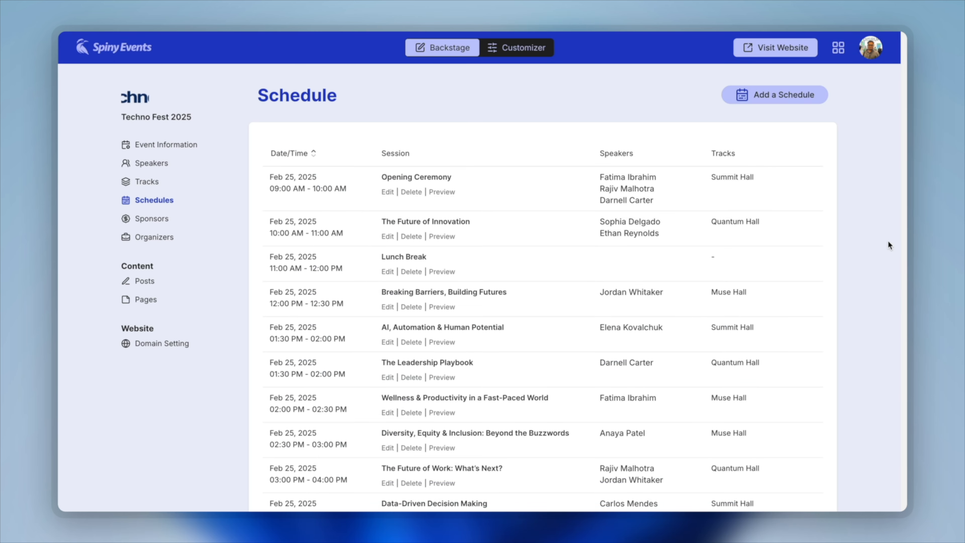
{"action": "scroll", "coordinate": [869, 327], "scroll_direction": "down", "scroll_amount": 3}
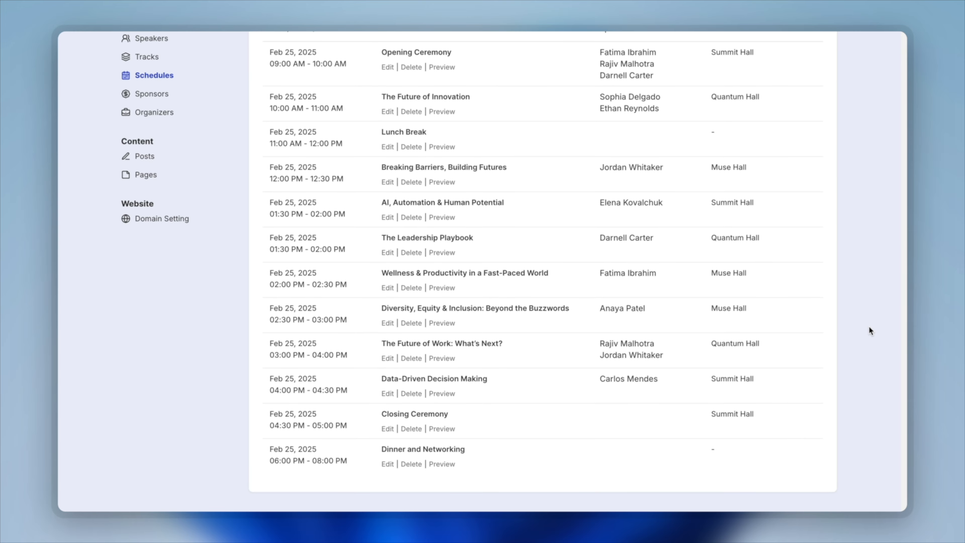
{"action": "scroll", "coordinate": [870, 330], "scroll_direction": "up", "scroll_amount": 3}
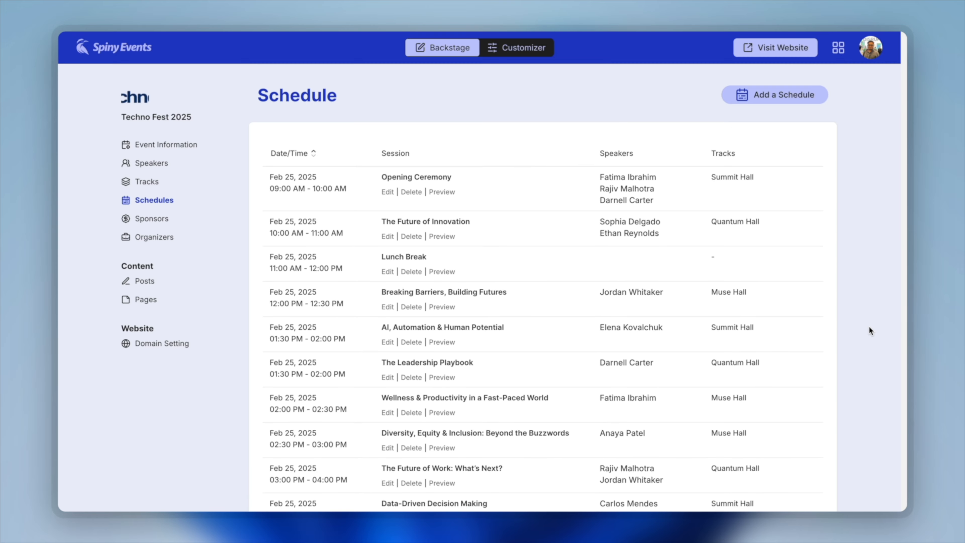
Step: Open the public Techno Fest website's Schedule page and scroll through the Feb 25 sessions
{"action": "left_click", "coordinate": [770, 49]}
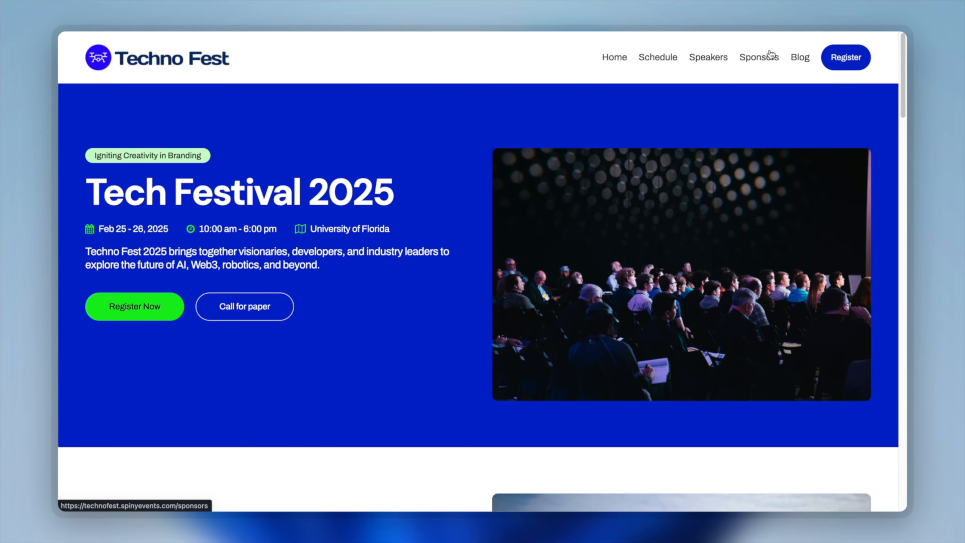
{"action": "scroll", "coordinate": [403, 337], "scroll_direction": "down", "scroll_amount": 20}
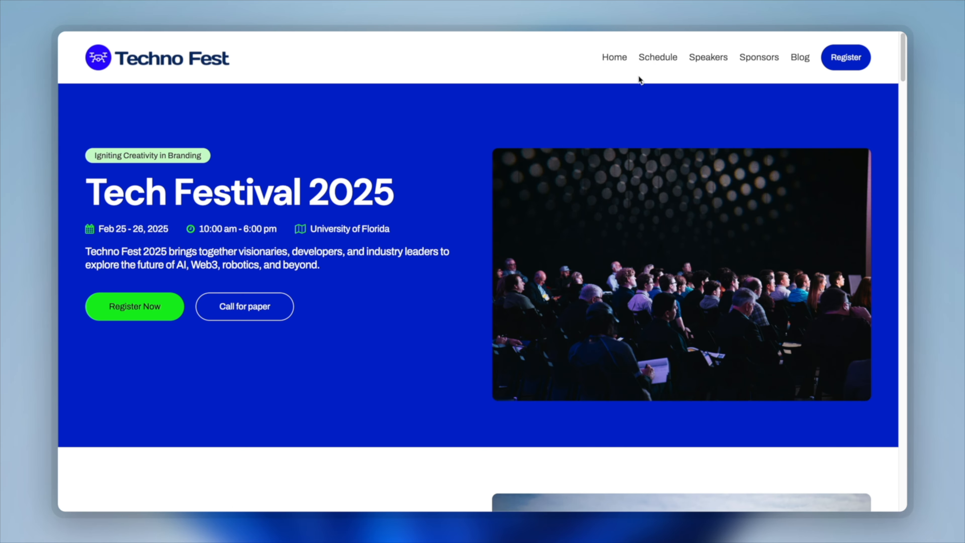
{"action": "left_click", "coordinate": [648, 58]}
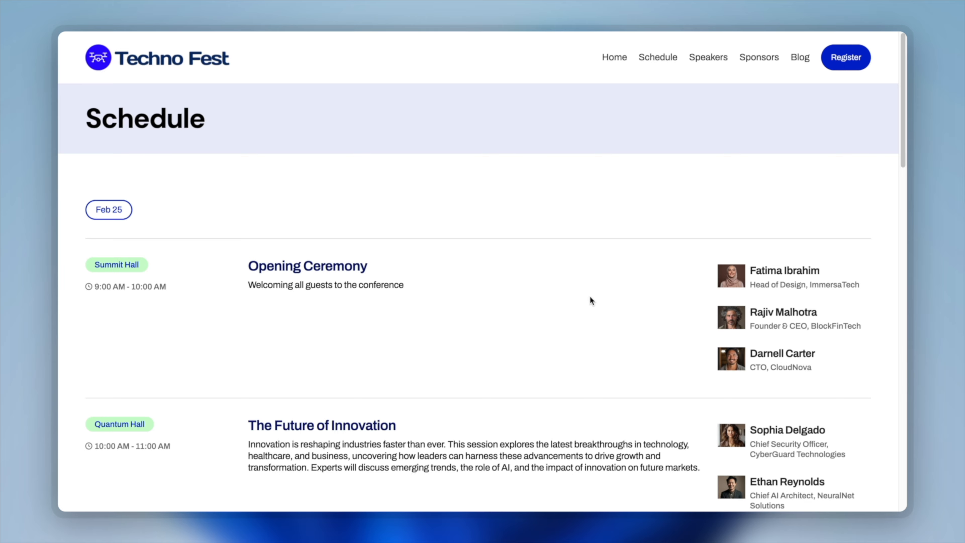
{"action": "scroll", "coordinate": [590, 297], "scroll_direction": "down", "scroll_amount": 15}
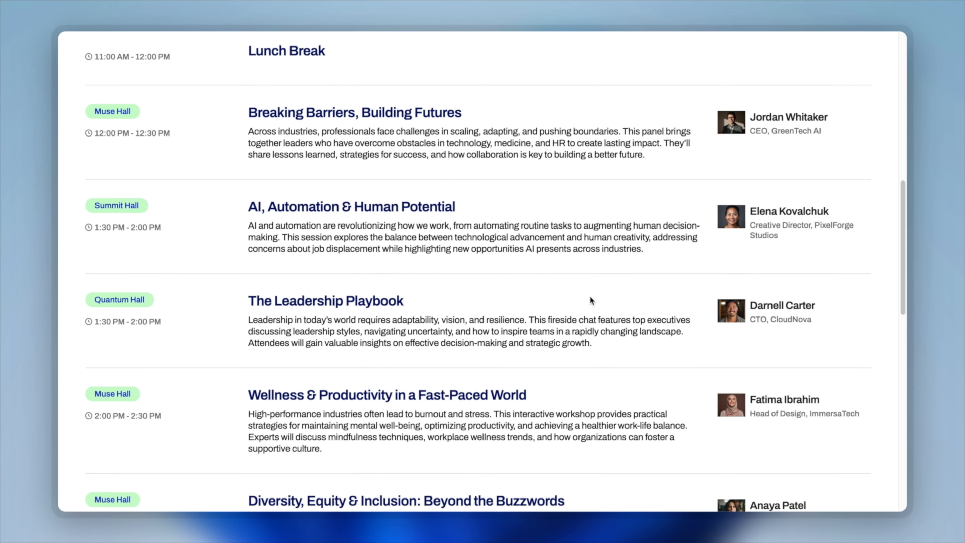
{"action": "scroll", "coordinate": [590, 300], "scroll_direction": "down", "scroll_amount": 3}
{"action": "scroll", "coordinate": [590, 300], "scroll_direction": "up", "scroll_amount": 3}
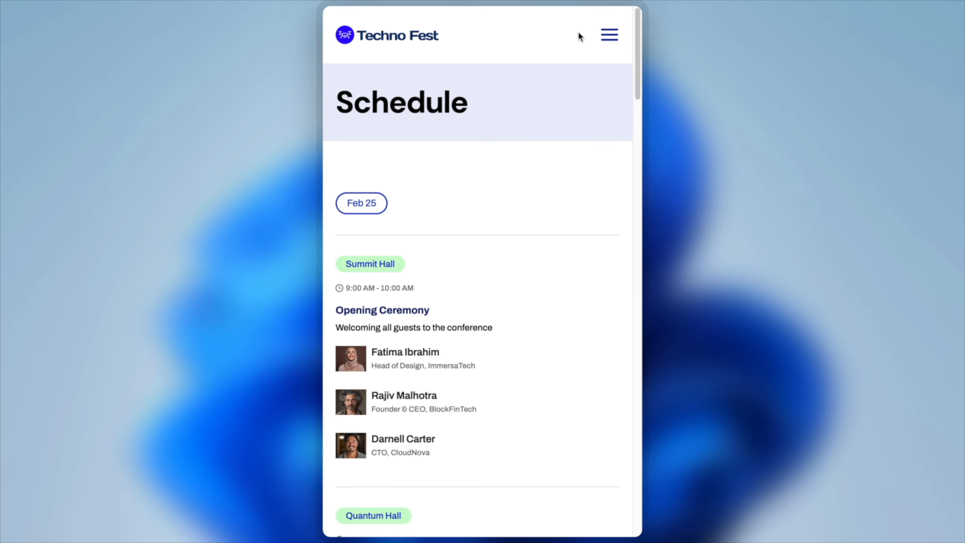
{"action": "scroll", "coordinate": [503, 272], "scroll_direction": "down", "scroll_amount": 10}
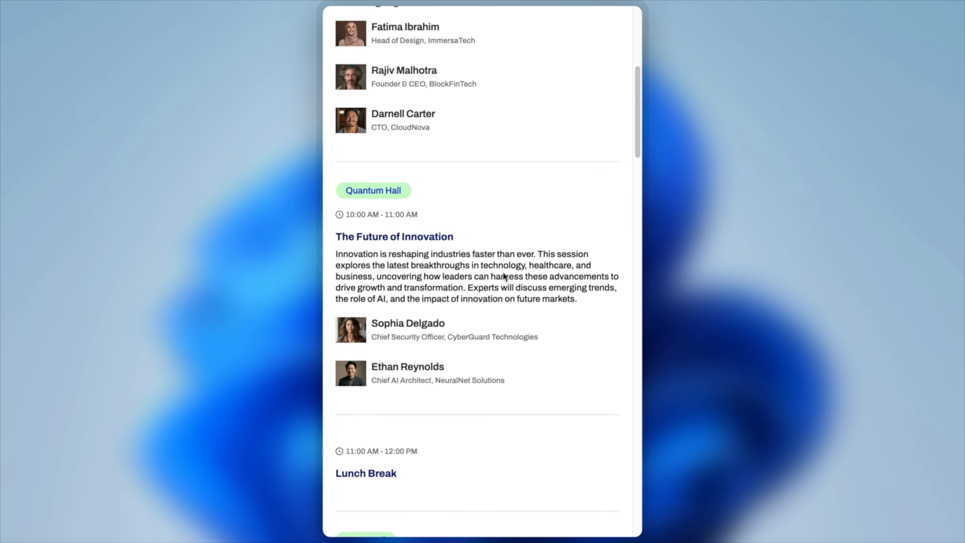
{"action": "scroll", "coordinate": [503, 272], "scroll_direction": "down", "scroll_amount": 20}
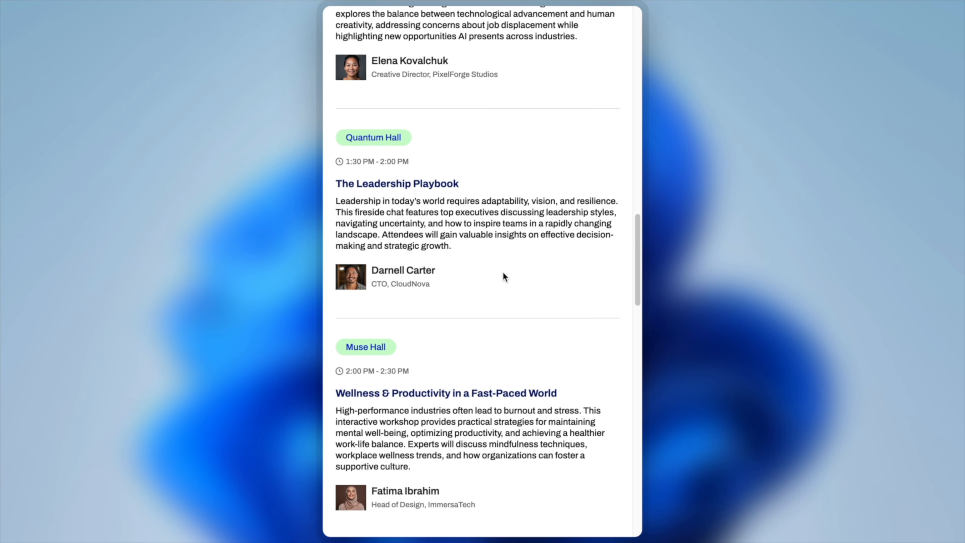
{"action": "scroll", "coordinate": [503, 273], "scroll_direction": "down", "scroll_amount": 20}
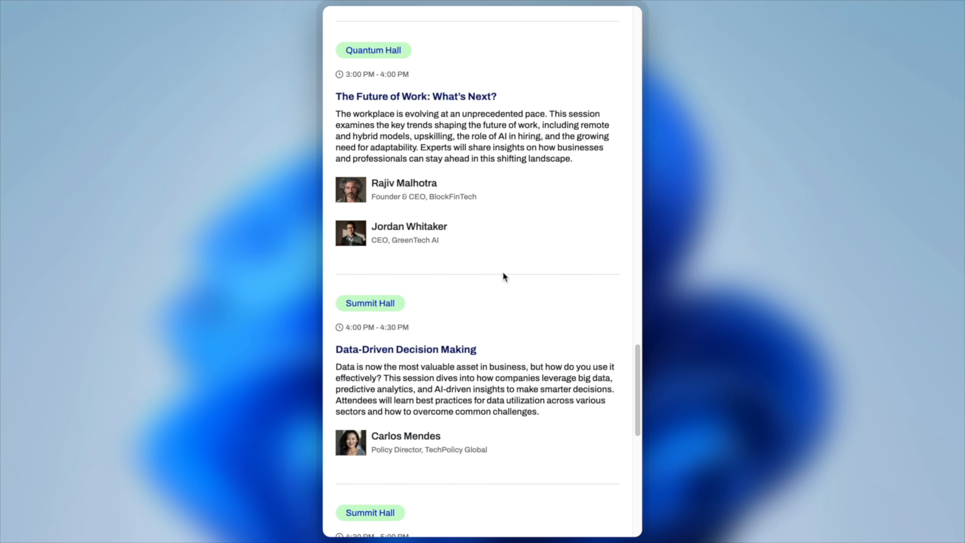
{"action": "scroll", "coordinate": [503, 272], "scroll_direction": "down", "scroll_amount": 5}
{"action": "scroll", "coordinate": [503, 272], "scroll_direction": "up", "scroll_amount": 20}
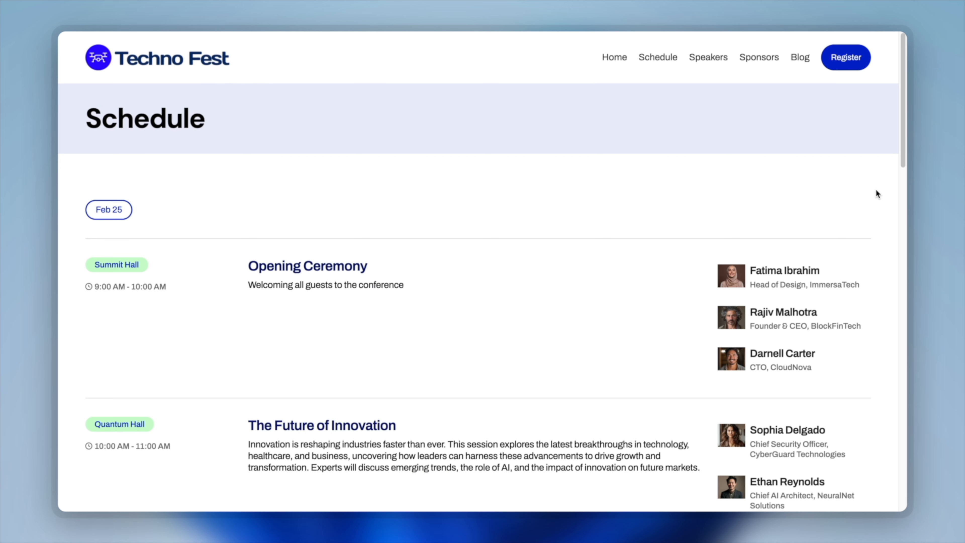
{"action": "scroll", "coordinate": [506, 327], "scroll_direction": "down", "scroll_amount": 3}
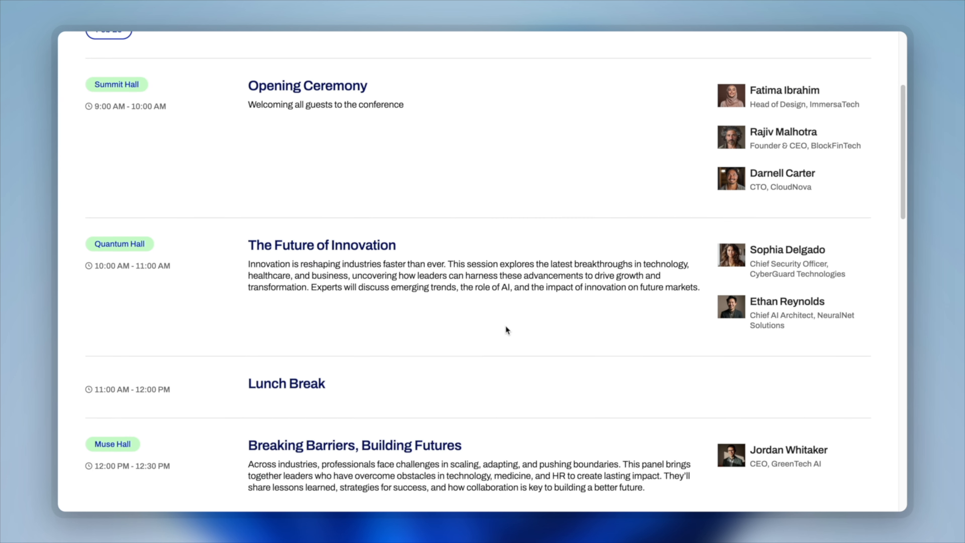
{"action": "scroll", "coordinate": [506, 327], "scroll_direction": "up", "scroll_amount": 3}
{"action": "scroll", "coordinate": [506, 327], "scroll_direction": "down", "scroll_amount": 1}
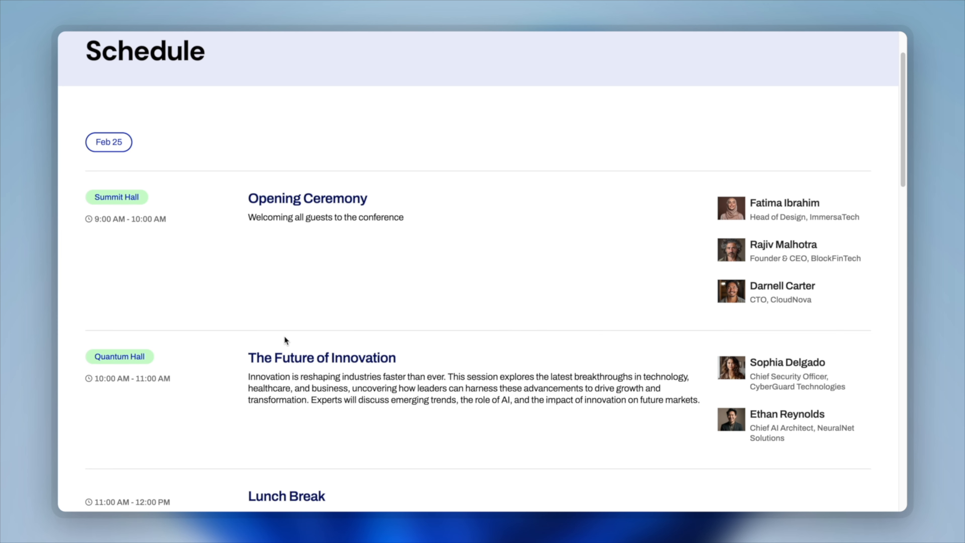
Step: Browse The Future of Innovation session page and its speakers' profile pages
{"action": "left_click", "coordinate": [301, 361]}
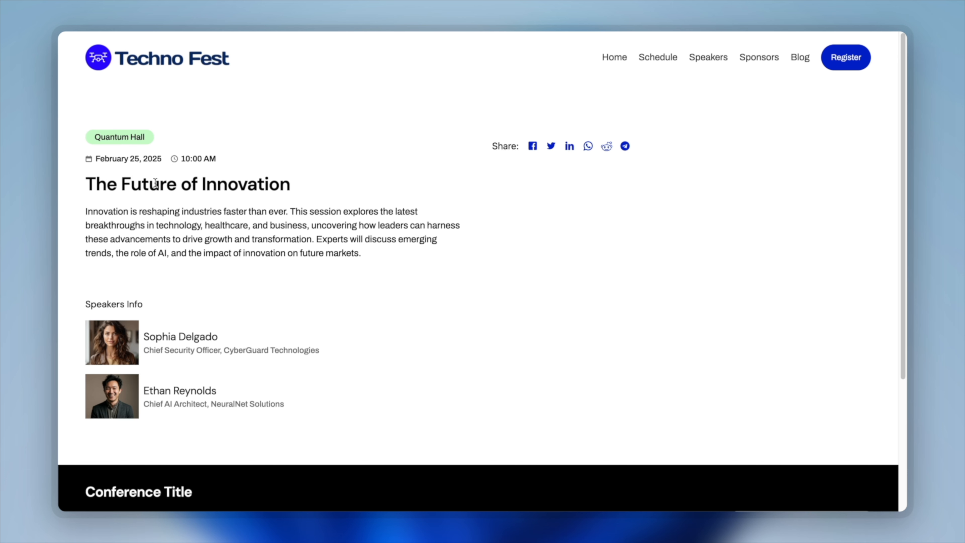
{"action": "left_click", "coordinate": [187, 395]}
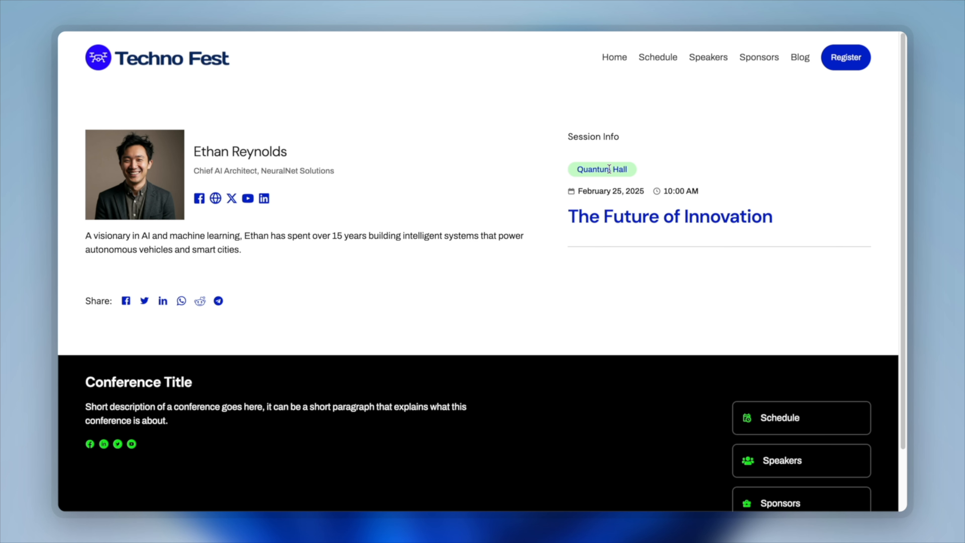
{"action": "left_click", "coordinate": [717, 62]}
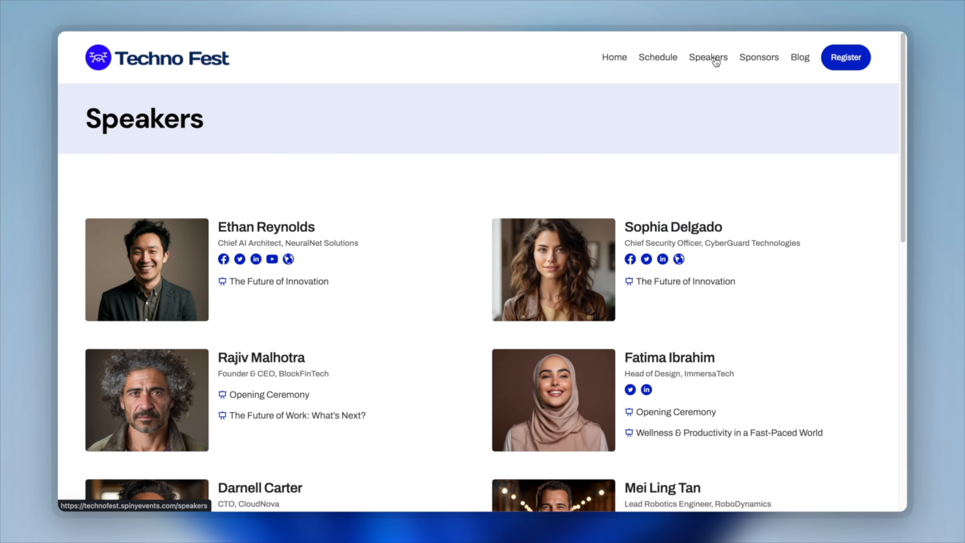
{"action": "left_click", "coordinate": [661, 232]}
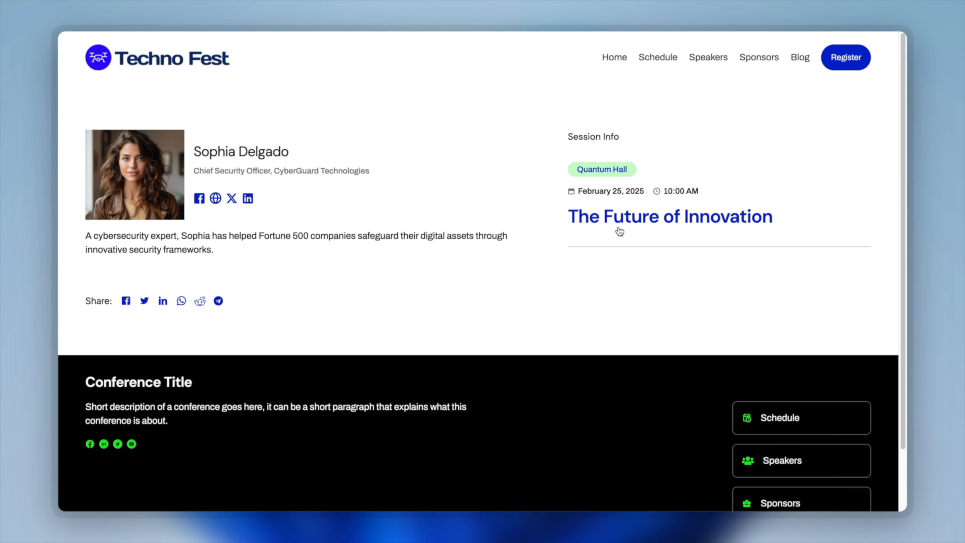
{"action": "left_click", "coordinate": [636, 225]}
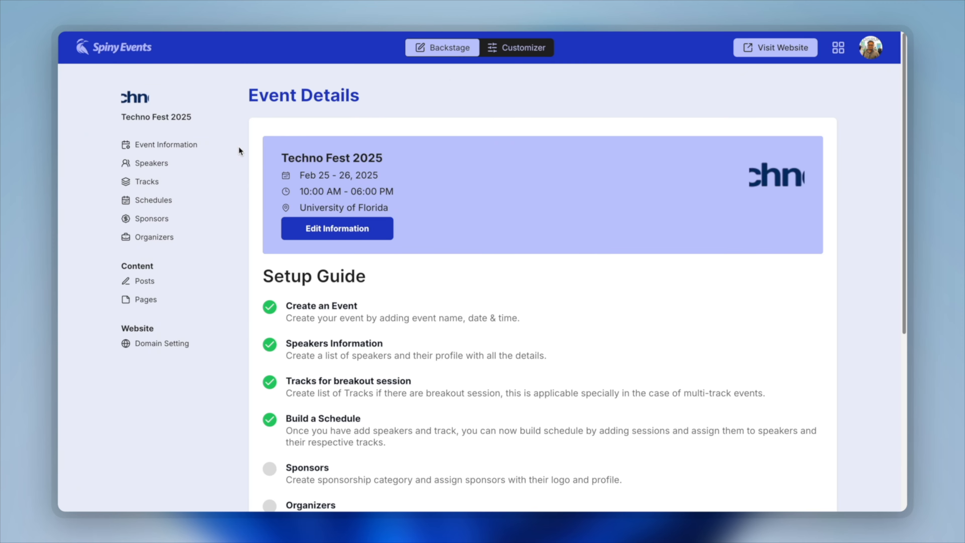
Step: Add a YouTube link to The Future of Innovation session, save, and reload to see the video
{"action": "left_click", "coordinate": [152, 200]}
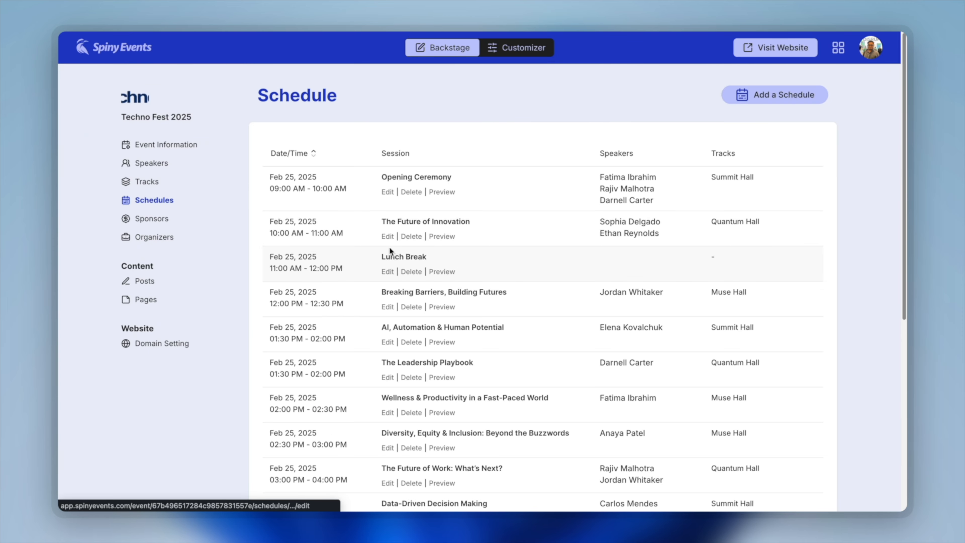
{"action": "left_click", "coordinate": [387, 236]}
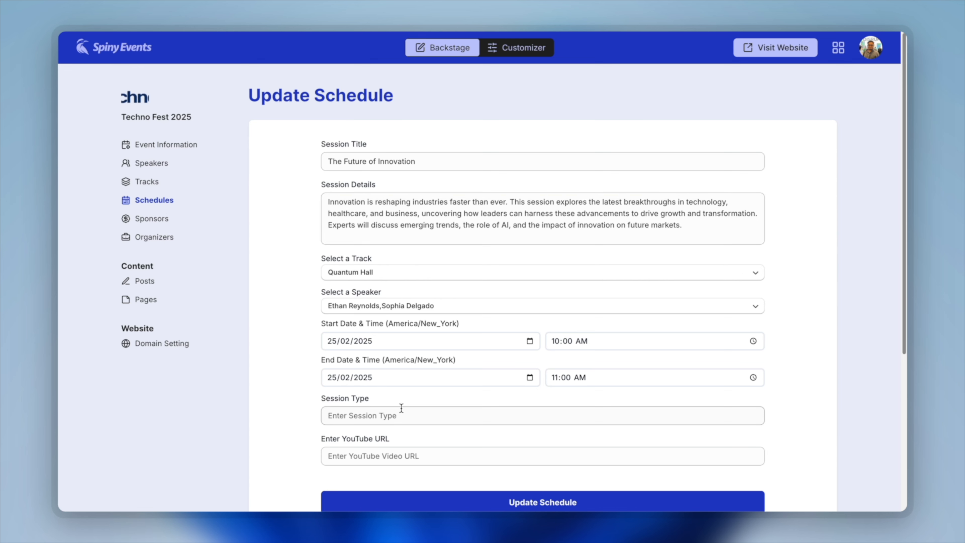
{"action": "scroll", "coordinate": [390, 455], "scroll_direction": "down", "scroll_amount": 2}
{"action": "left_click", "coordinate": [375, 413]}
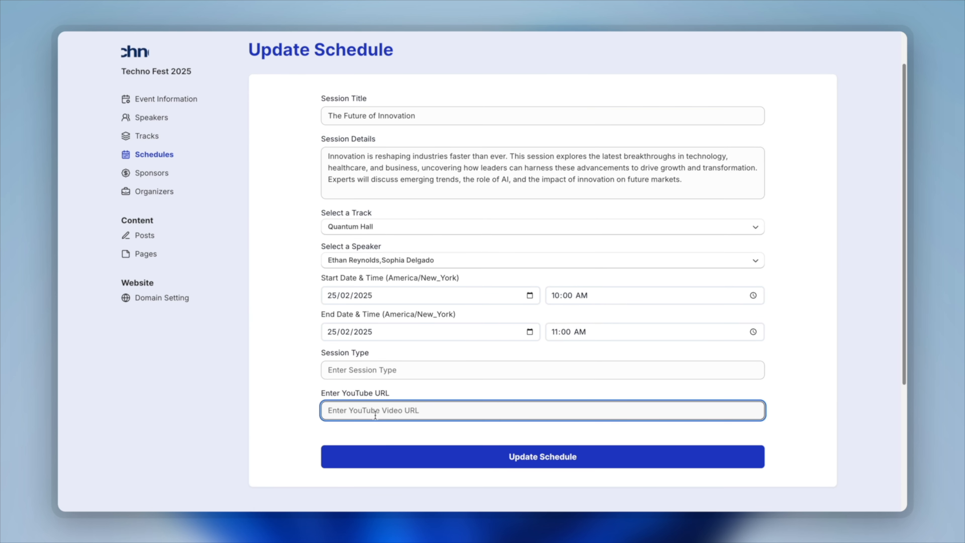
{"action": "key", "text": "ctrl+v"}
{"action": "left_click", "coordinate": [467, 455]}
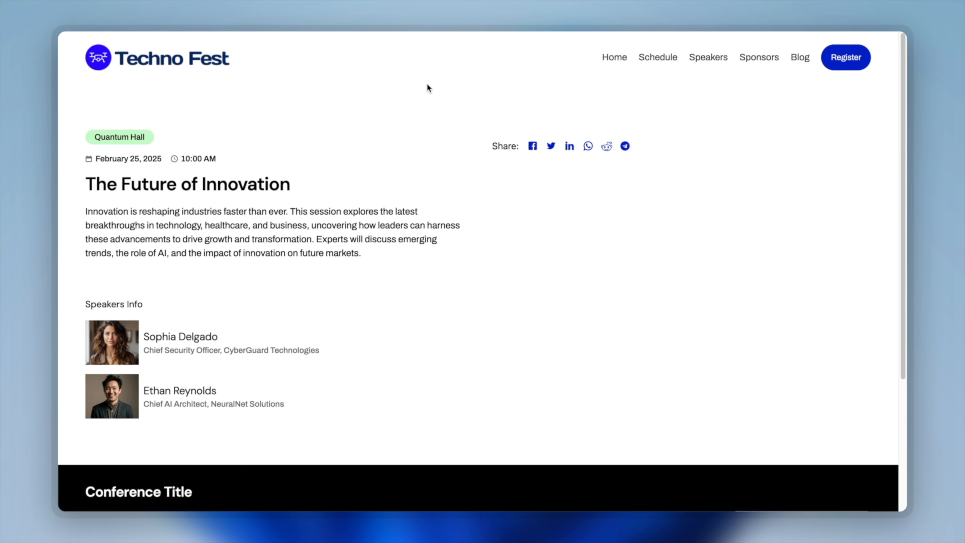
{"action": "key", "text": "ctrl+r"}
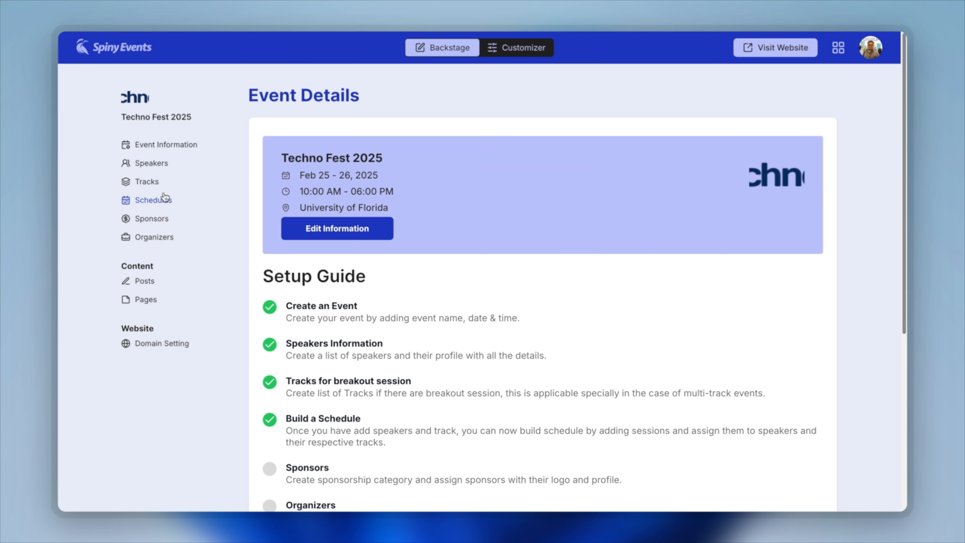
Step: Add a 04/03/2025 session from 07:45 to 08:00 in Summit Hall, then open the public website
{"action": "left_click", "coordinate": [165, 199]}
{"action": "left_click", "coordinate": [751, 100]}
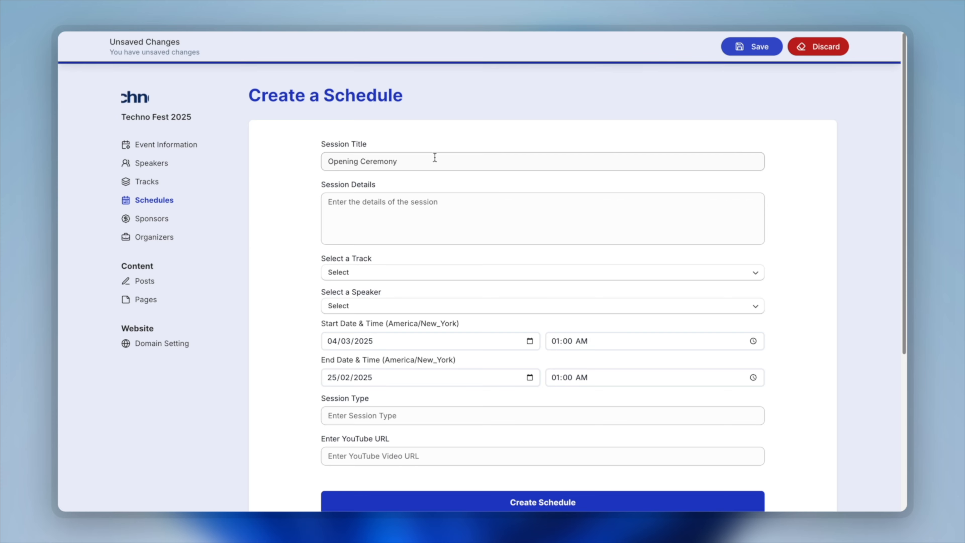
{"action": "left_click", "coordinate": [559, 342]}
{"action": "type", "text": "745"}
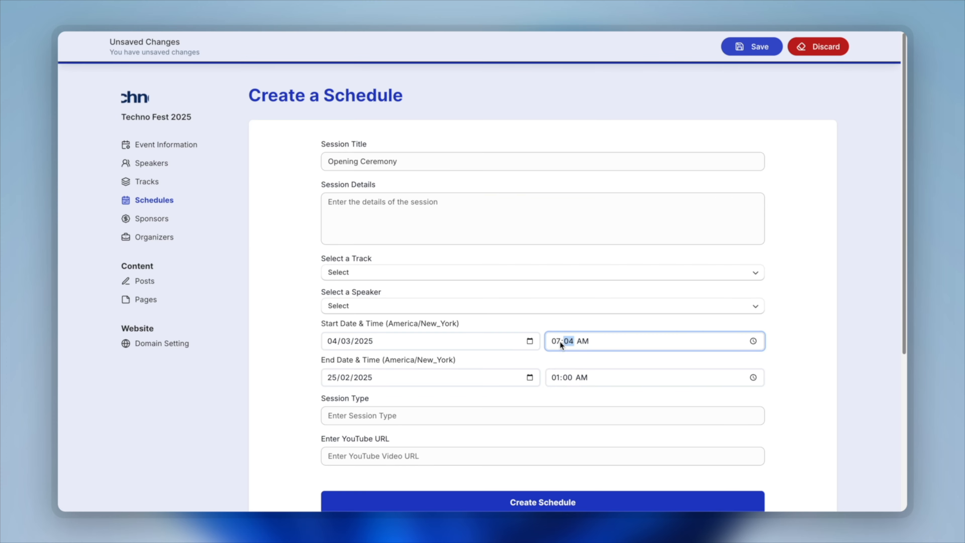
{"action": "left_click", "coordinate": [332, 377]}
{"action": "type", "text": "0403"}
{"action": "left_click", "coordinate": [556, 378]}
{"action": "type", "text": "8"}
{"action": "left_click", "coordinate": [456, 272]}
{"action": "left_click", "coordinate": [361, 322]}
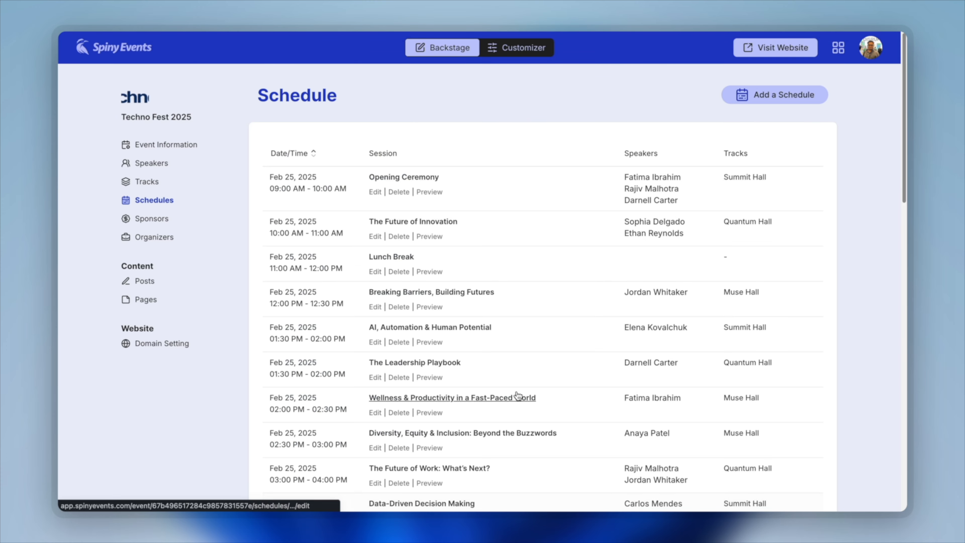
{"action": "scroll", "coordinate": [513, 389], "scroll_direction": "down", "scroll_amount": 8}
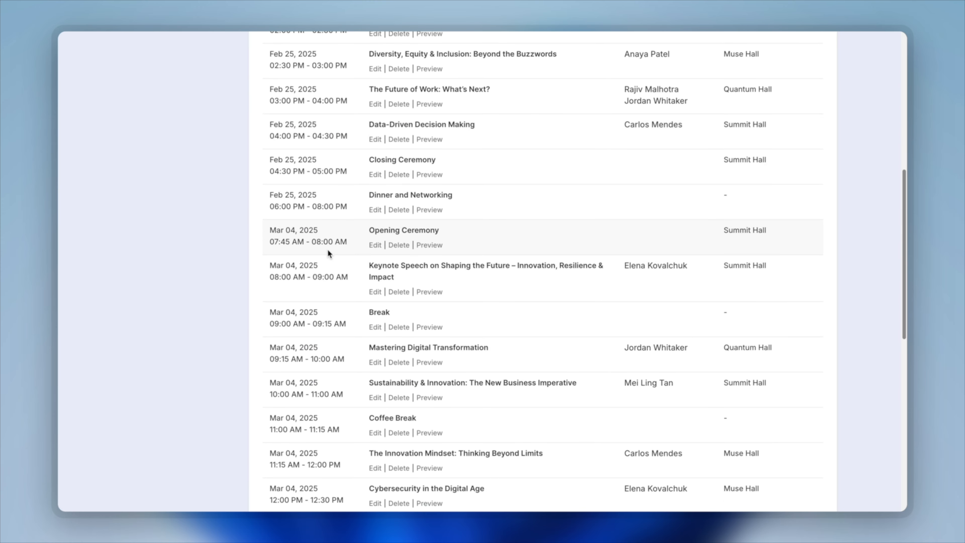
{"action": "scroll", "coordinate": [344, 329], "scroll_direction": "down", "scroll_amount": 5}
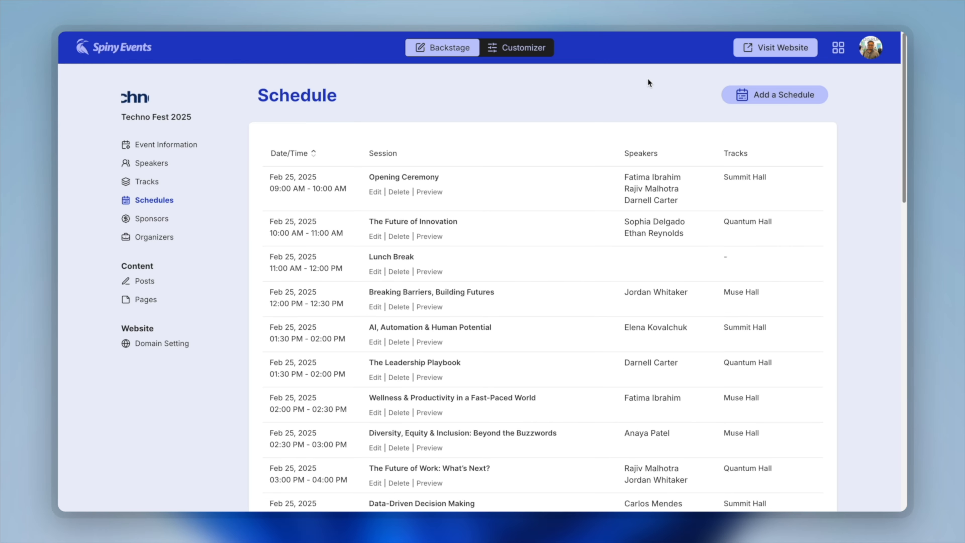
{"action": "left_click", "coordinate": [799, 47]}
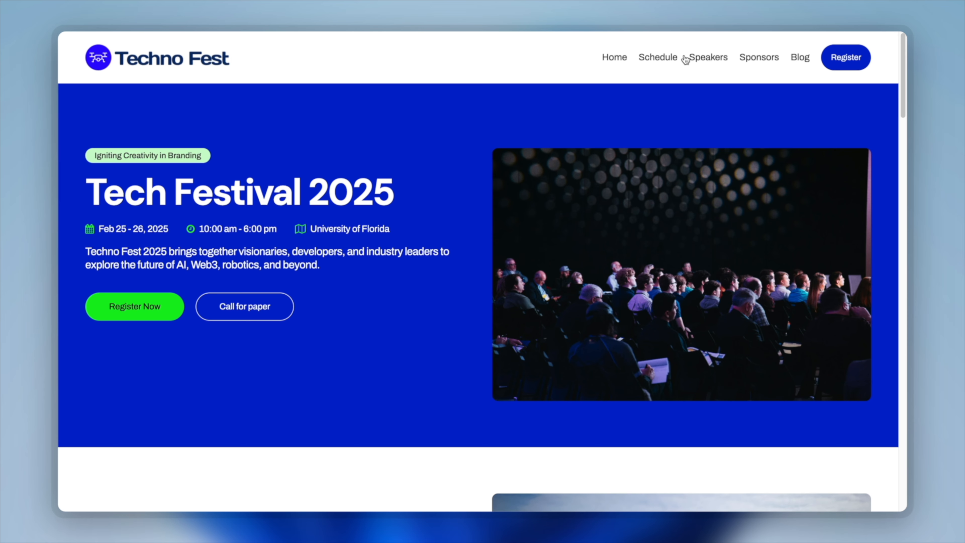
Step: Open the website's Schedule page and scroll through the Mar 4 sessions
{"action": "left_click", "coordinate": [670, 61]}
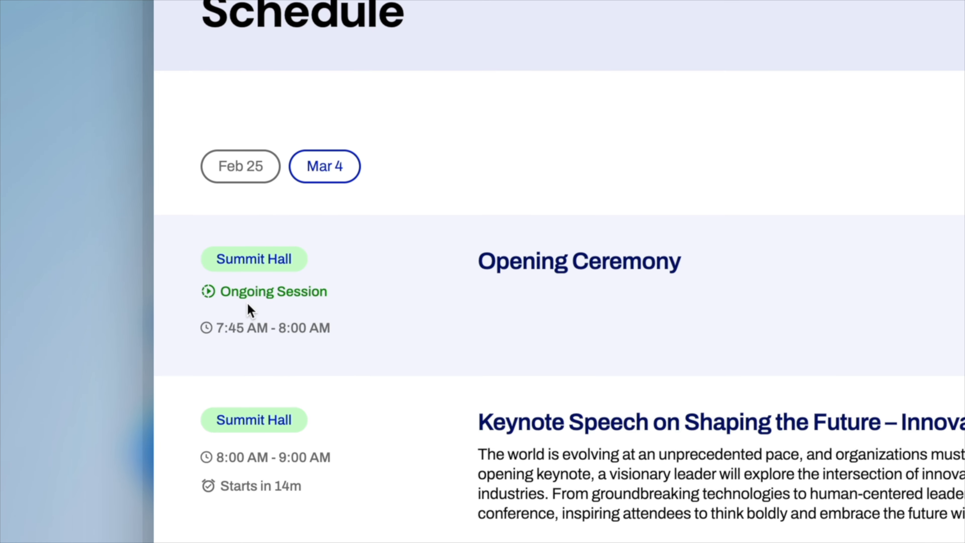
{"action": "scroll", "coordinate": [249, 310], "scroll_direction": "down", "scroll_amount": 5}
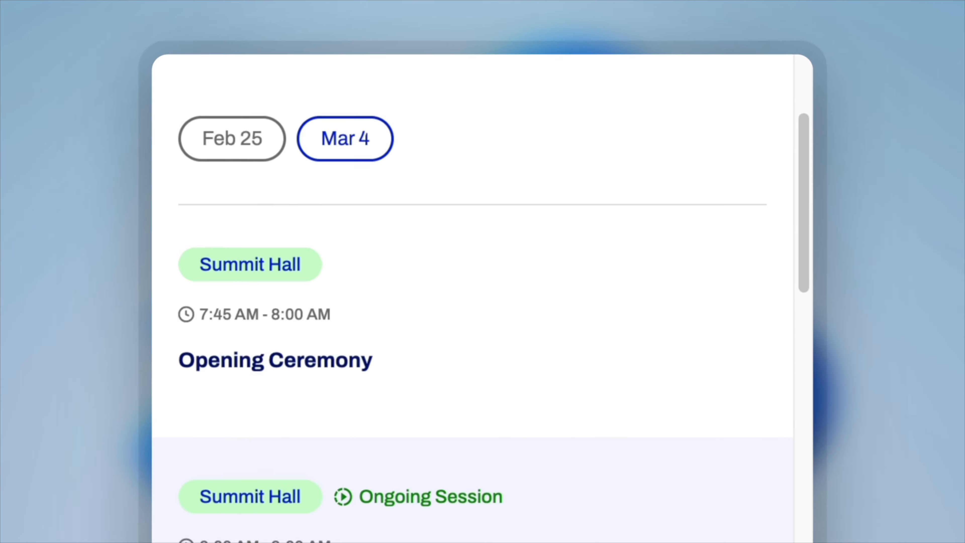
{"action": "scroll", "coordinate": [566, 316], "scroll_direction": "down", "scroll_amount": 6}
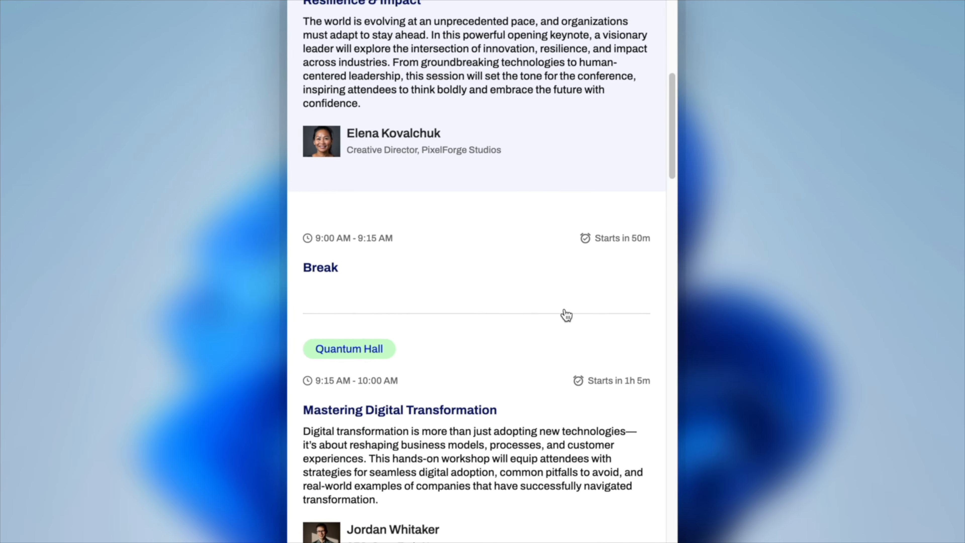
{"action": "scroll", "coordinate": [549, 273], "scroll_direction": "down", "scroll_amount": 3}
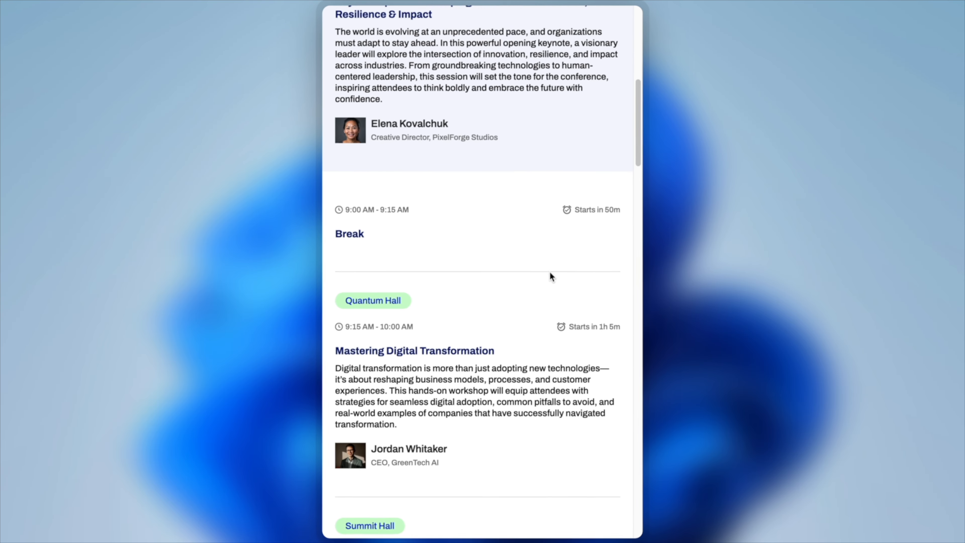
{"action": "scroll", "coordinate": [550, 272], "scroll_direction": "up", "scroll_amount": 8}
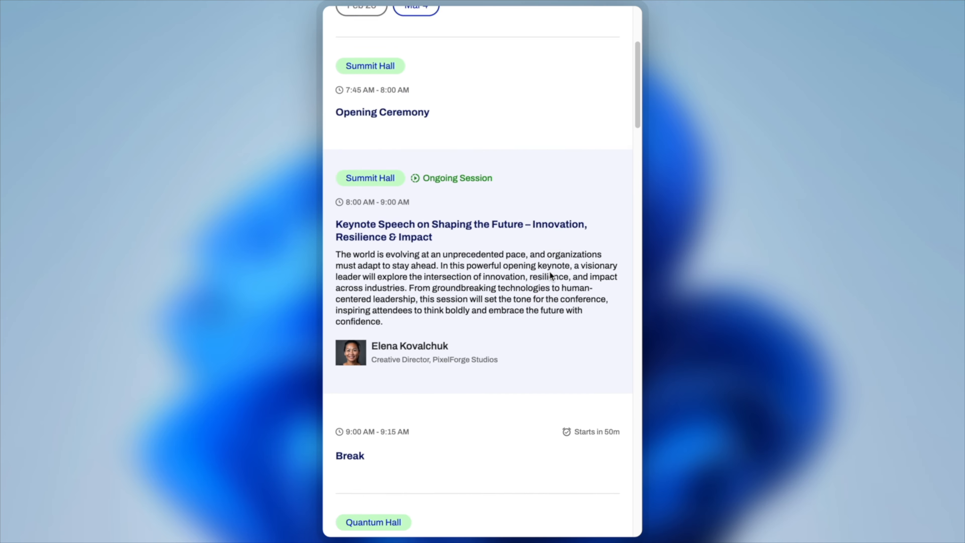
{"action": "scroll", "coordinate": [551, 275], "scroll_direction": "up", "scroll_amount": 4}
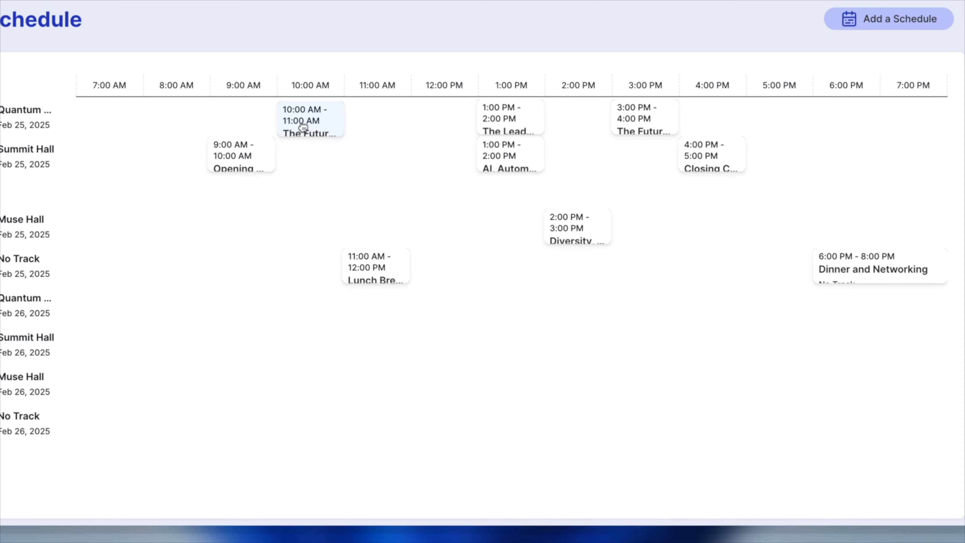
Step: On the timeline, return The Future of Innovation to Quantum Hall, then move Lunch Break earlier and lengthen it
{"action": "left_click_drag", "start_coordinate": [332, 173], "coordinate": [338, 199]}
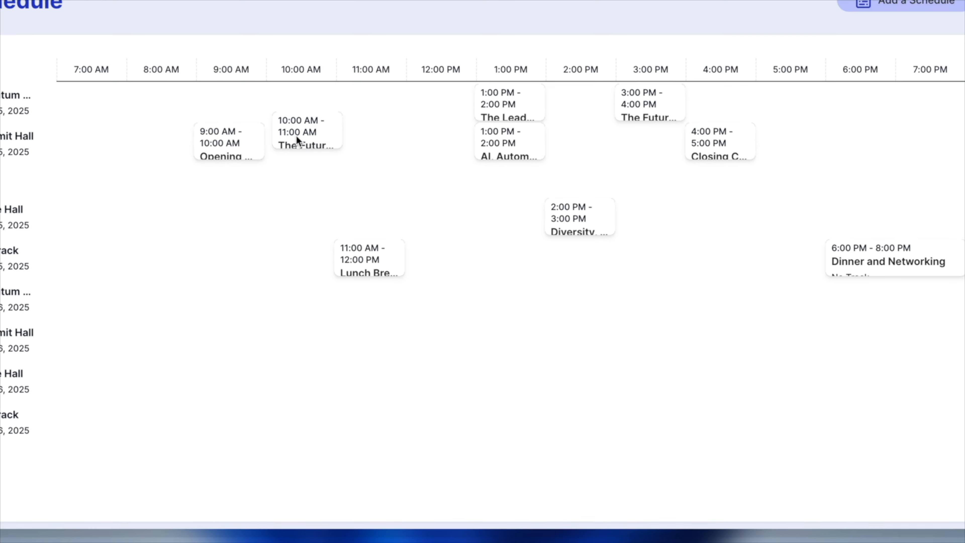
{"action": "left_click_drag", "start_coordinate": [291, 134], "coordinate": [423, 97]}
{"action": "left_click_drag", "start_coordinate": [359, 253], "coordinate": [498, 205]}
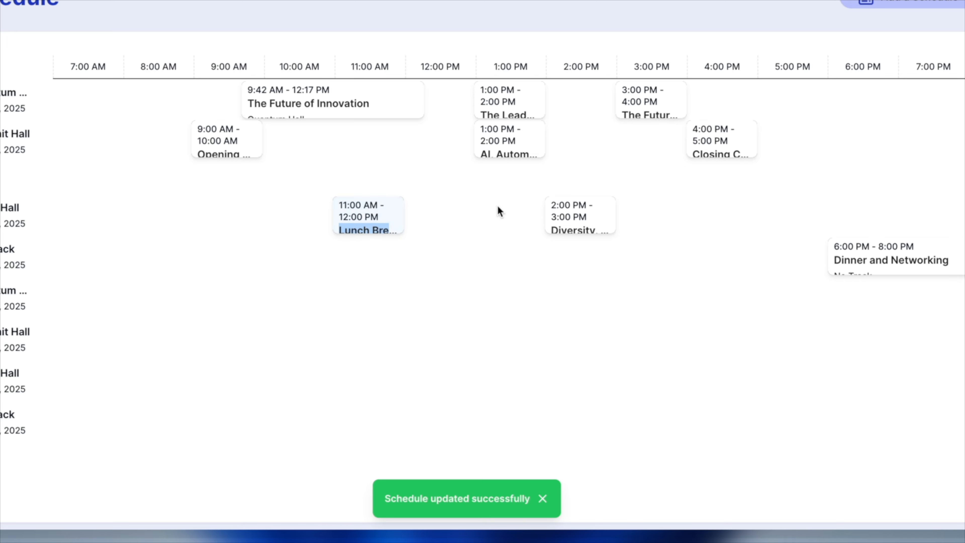
{"action": "left_click_drag", "start_coordinate": [571, 211], "coordinate": [357, 204]}
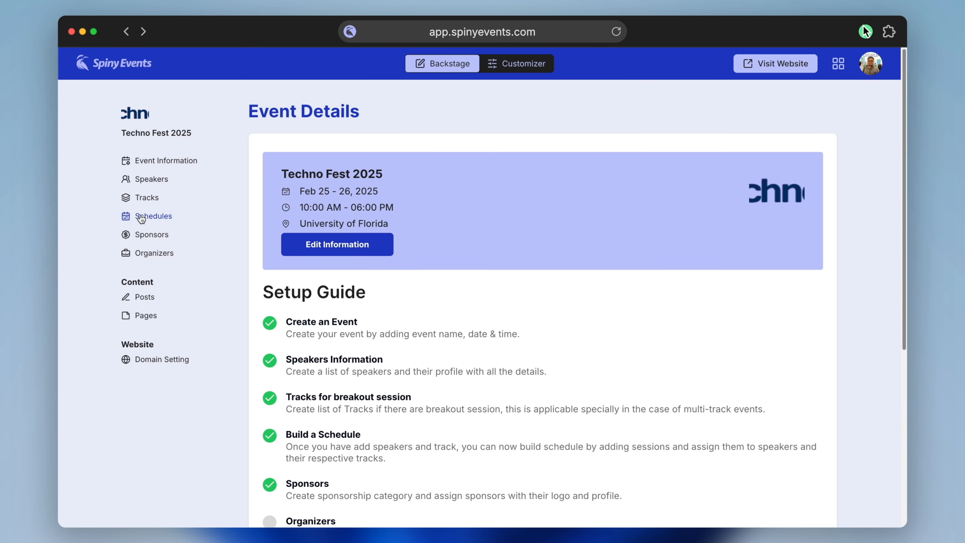
Step: Create a sponsor category named Title Sponsor
{"action": "left_click", "coordinate": [159, 234]}
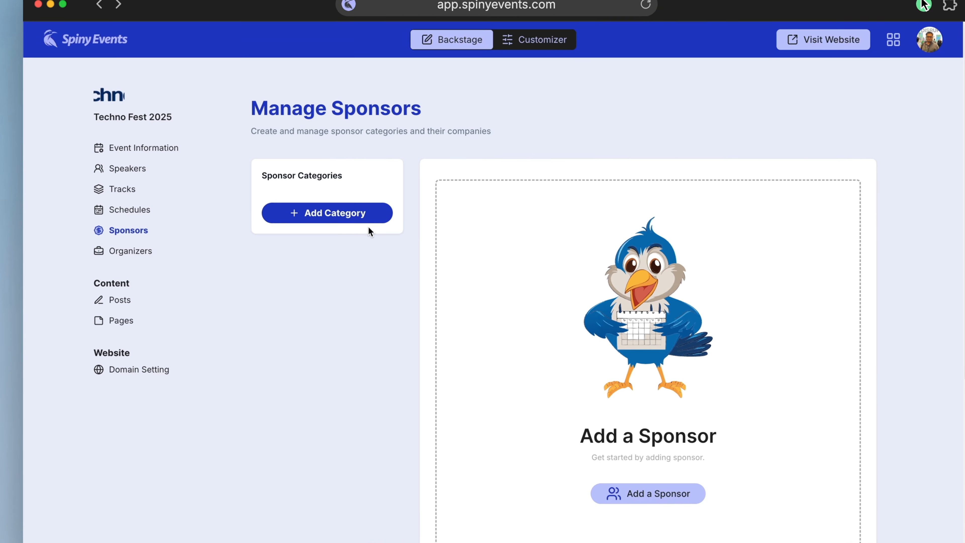
{"action": "left_click", "coordinate": [365, 219]}
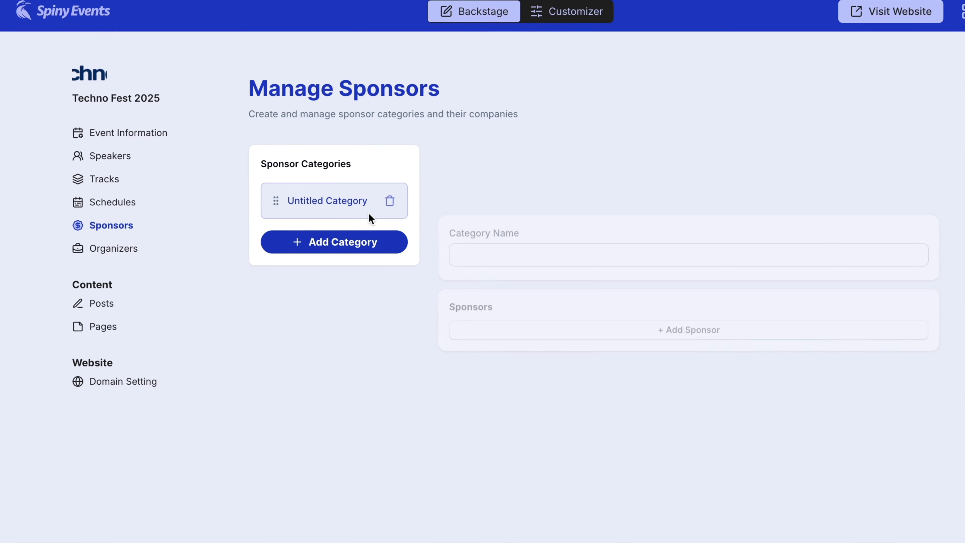
{"action": "left_click", "coordinate": [434, 203]}
{"action": "type", "text": "Title Sponsor"}
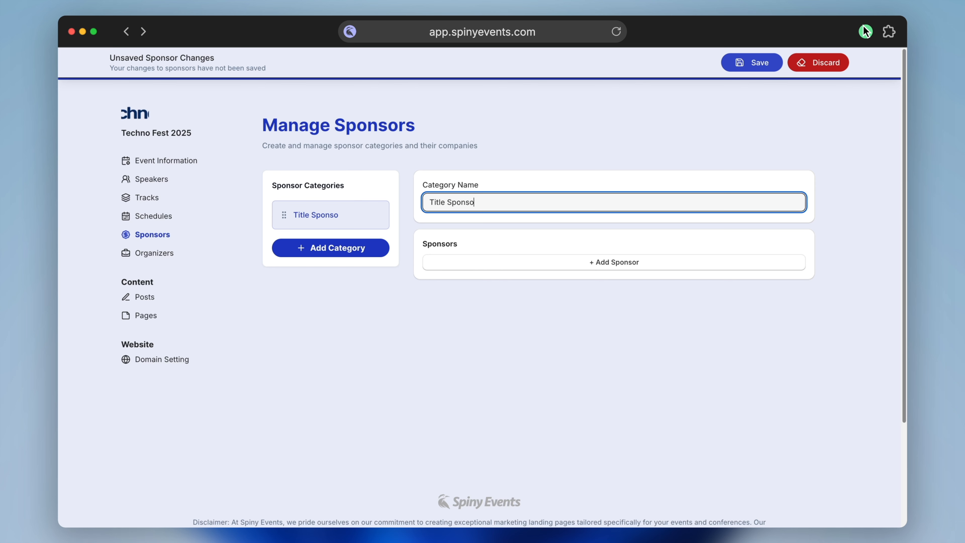
Step: Add sponsor NexaTech Solutions with a pasted introduction and the nexa.svg logo
{"action": "left_click", "coordinate": [595, 263]}
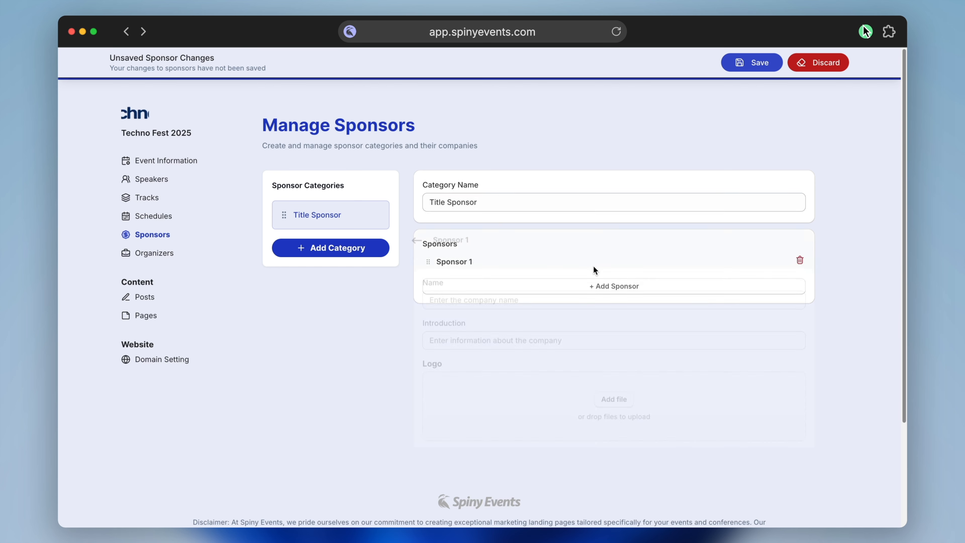
{"action": "left_click", "coordinate": [535, 231]}
{"action": "type", "text": "NexaTech Solutions"}
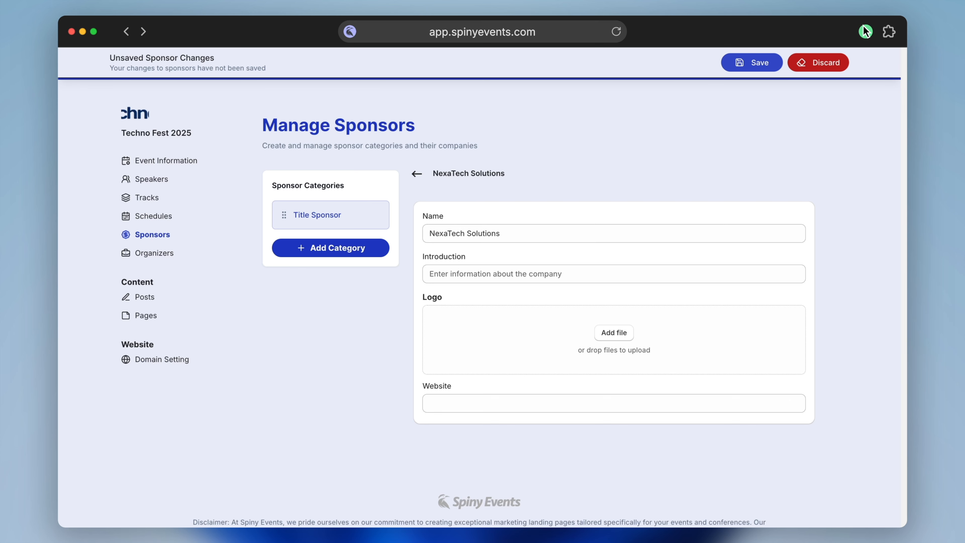
{"action": "left_click", "coordinate": [502, 274]}
{"action": "key", "text": "super+v"}
{"action": "left_click", "coordinate": [353, 316]}
{"action": "left_click", "coordinate": [614, 333]}
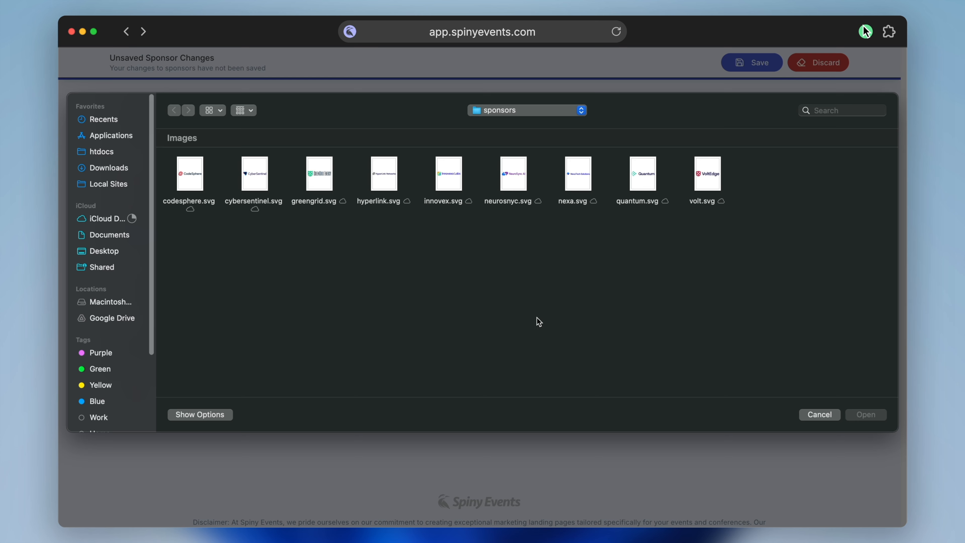
{"action": "left_click", "coordinate": [578, 173]}
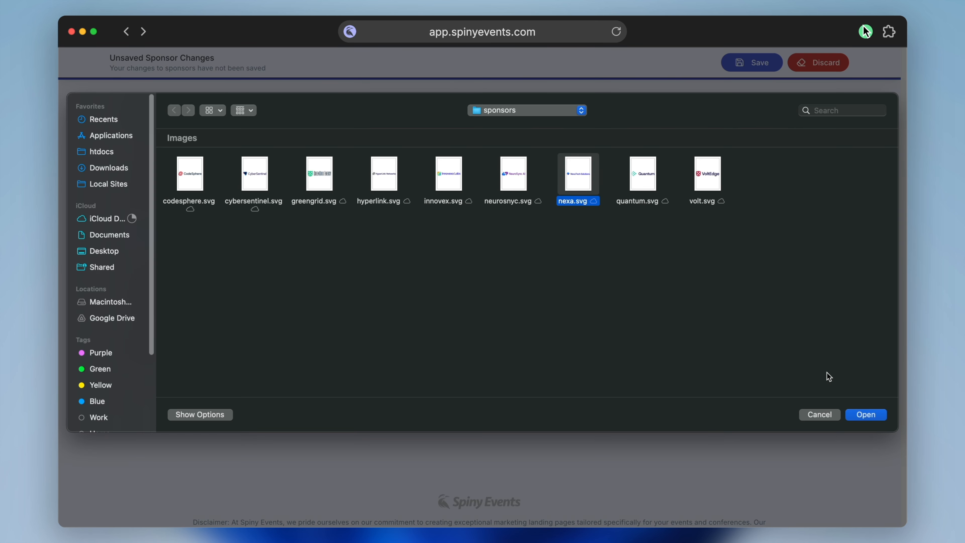
{"action": "left_click", "coordinate": [865, 415]}
{"action": "left_click", "coordinate": [536, 406]}
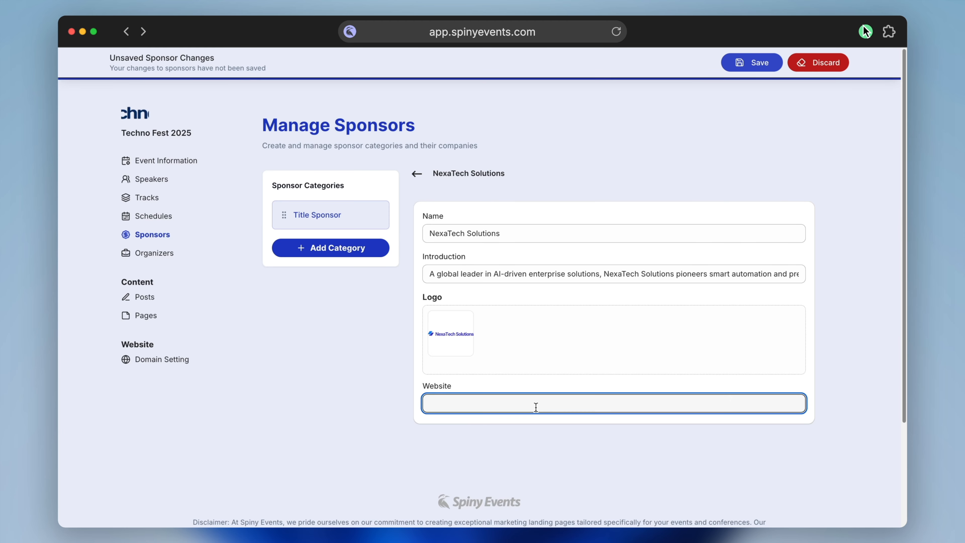
{"action": "type", "text": "https://spinyevents.com"}
{"action": "key", "text": "super+a"}
{"action": "key", "text": "super+c"}
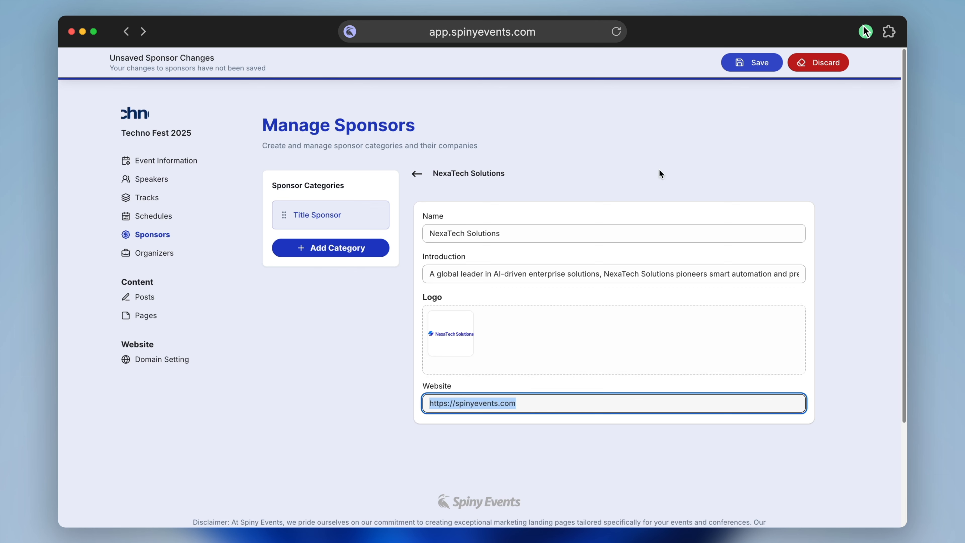
{"action": "left_click", "coordinate": [753, 65]}
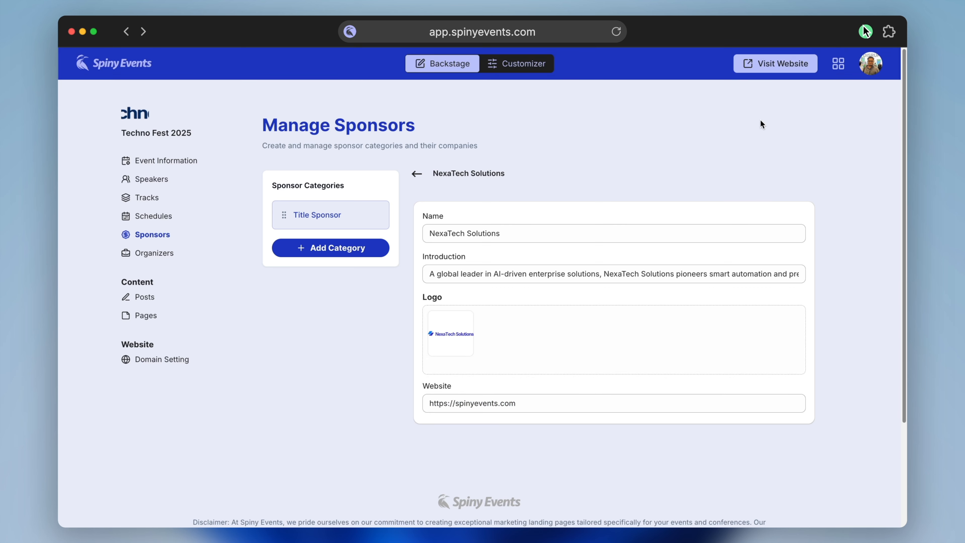
{"action": "left_click", "coordinate": [418, 174]}
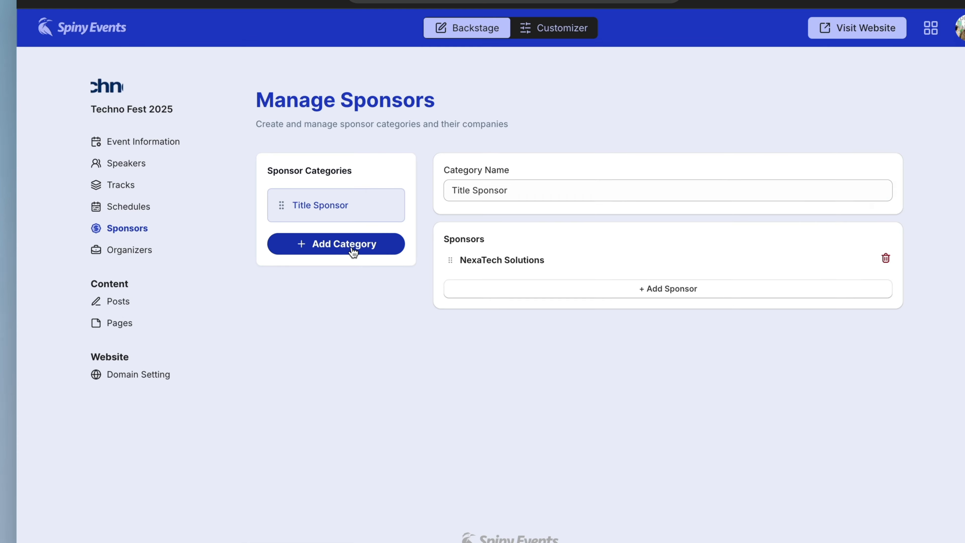
Step: Add a new sponsor category named 'Platinum Sponsor'
{"action": "left_click", "coordinate": [339, 251]}
{"action": "left_click", "coordinate": [499, 186]}
{"action": "type", "text": "Pla"}
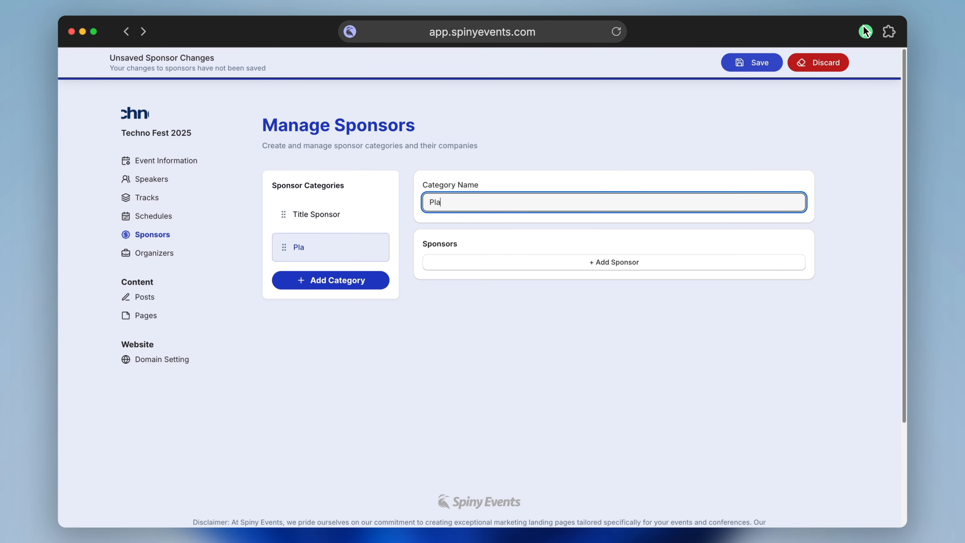
{"action": "type", "text": "tinum Sponsor"}
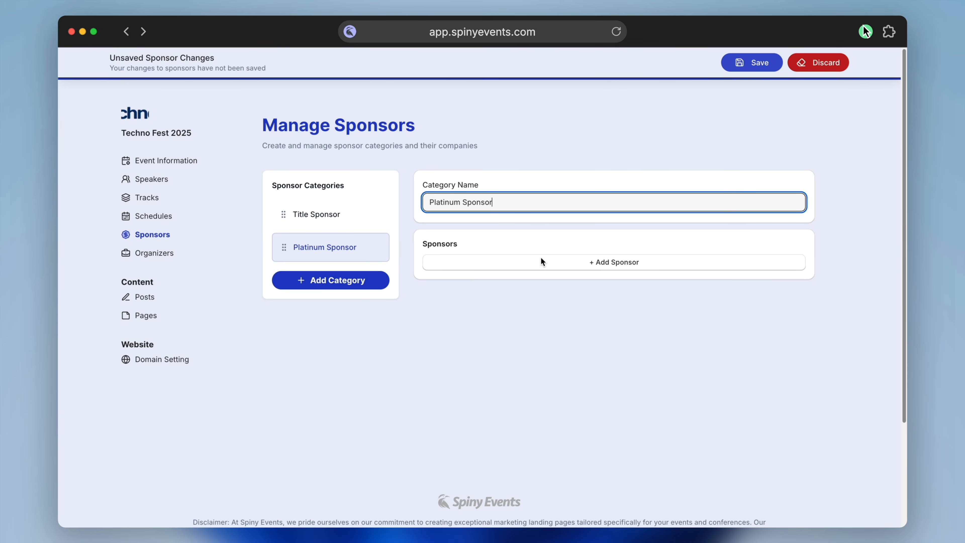
Step: Add Quantum Core Systems with its introduction, website and quantum.svg logo, and save
{"action": "left_click", "coordinate": [542, 262]}
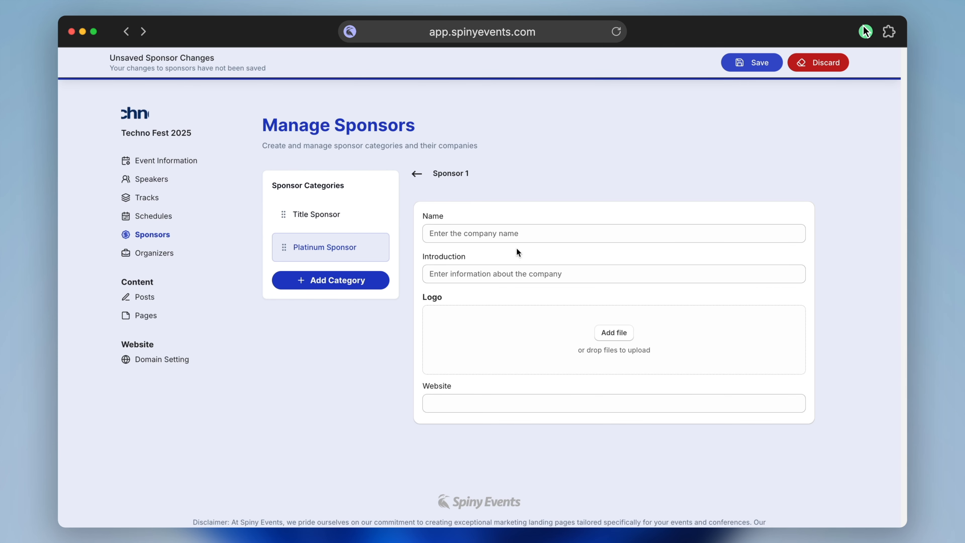
{"action": "left_click", "coordinate": [523, 232]}
{"action": "type", "text": "Quantum Core Systems"}
{"action": "left_click", "coordinate": [525, 274]}
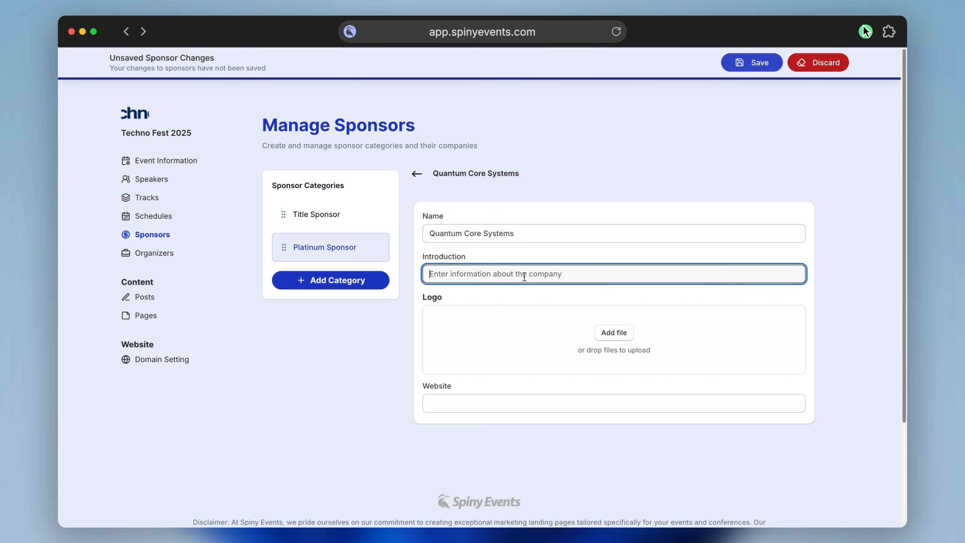
{"action": "key", "text": "super+v"}
{"action": "left_click", "coordinate": [614, 333]}
{"action": "left_click", "coordinate": [863, 420]}
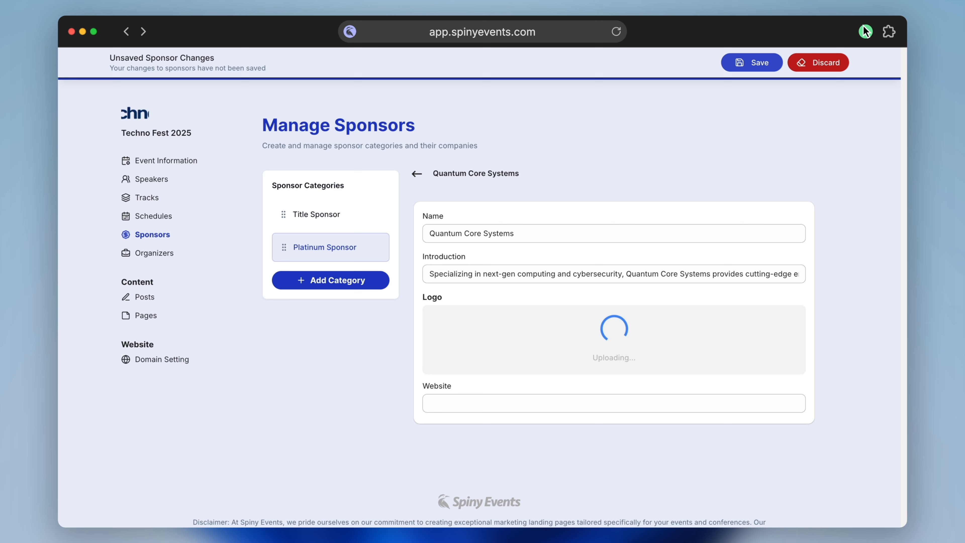
{"action": "left_click", "coordinate": [633, 402]}
{"action": "key", "text": "super+v"}
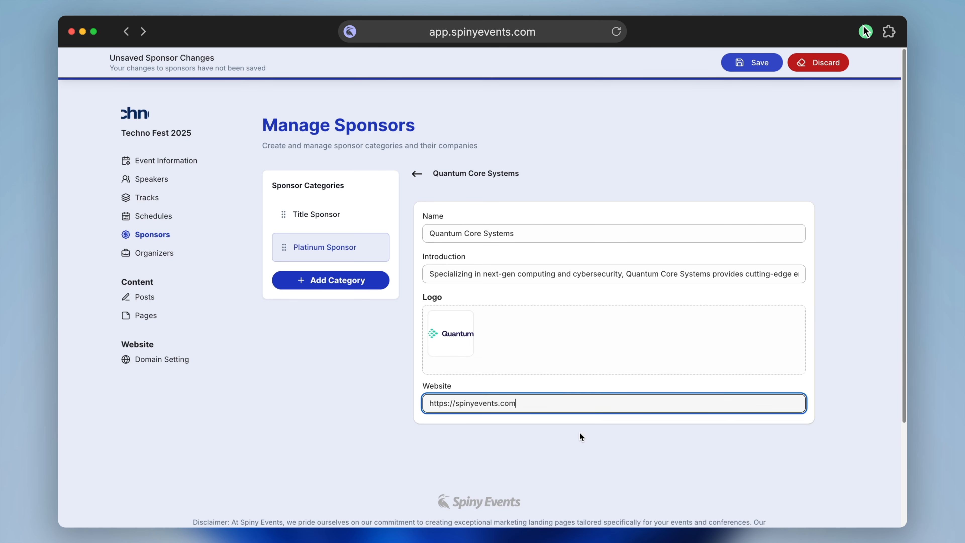
{"action": "left_click", "coordinate": [754, 62]}
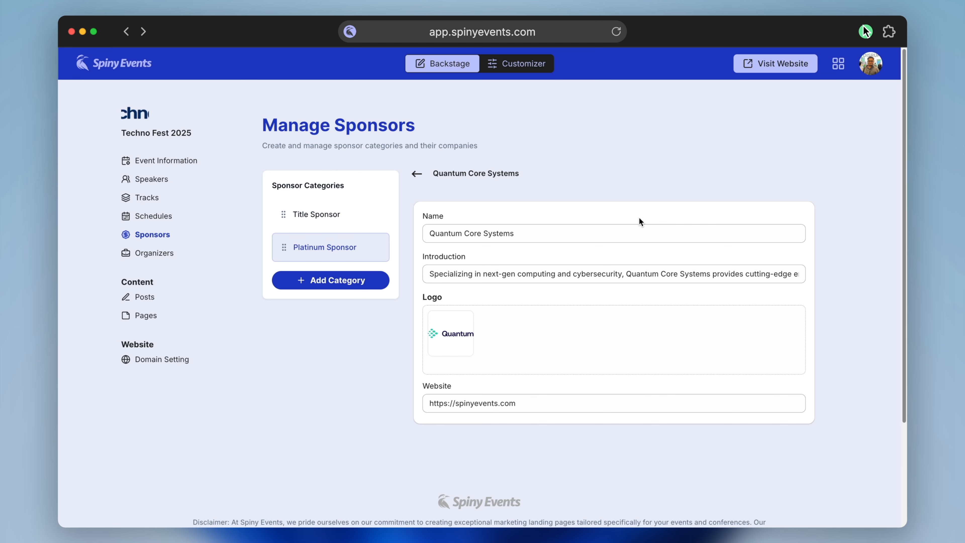
{"action": "left_click", "coordinate": [417, 175]}
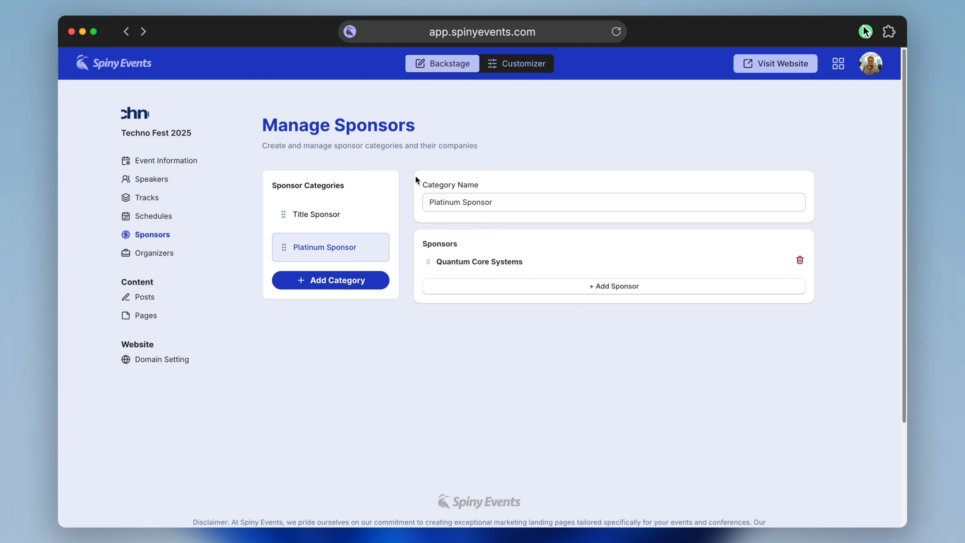
Step: Add VoltEdge Robotics with its introduction, website and volt.svg logo, and save
{"action": "left_click", "coordinate": [504, 288]}
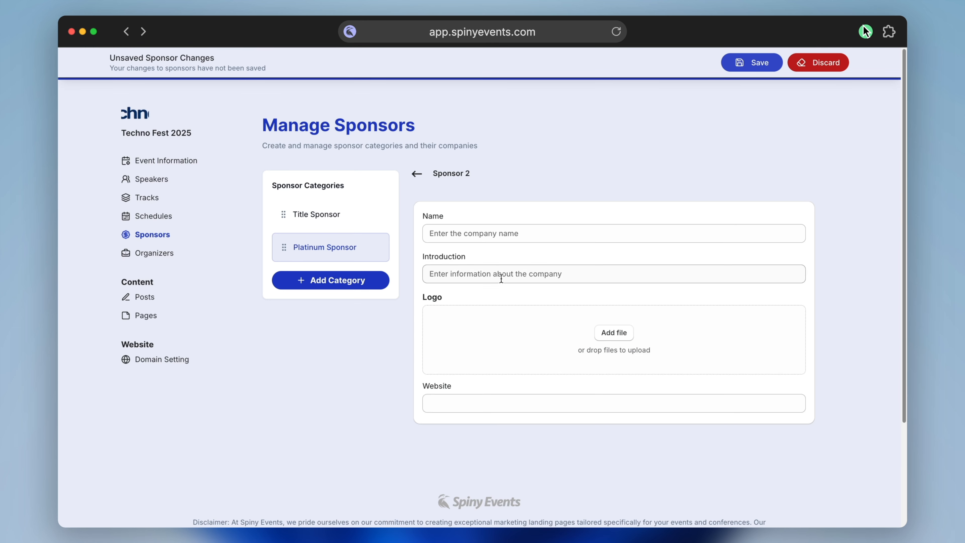
{"action": "left_click", "coordinate": [499, 235]}
{"action": "type", "text": "VoltEdge Robotics"}
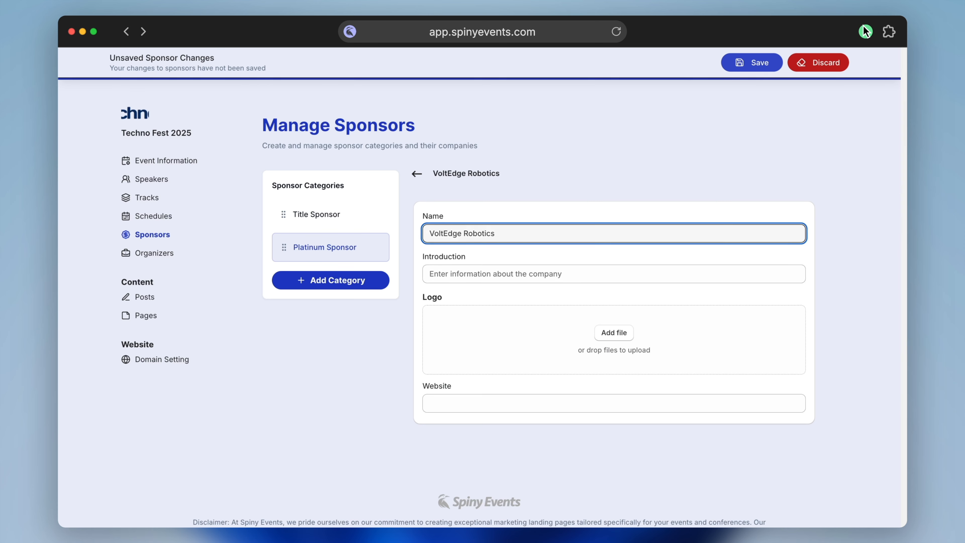
{"action": "left_click", "coordinate": [608, 275]}
{"action": "type", "text": "VoltEdge Robotics develops intelligent robotic solutions for industries ranging from healthcare to manufacturing."}
{"action": "left_click", "coordinate": [613, 333]}
{"action": "left_click", "coordinate": [707, 174]}
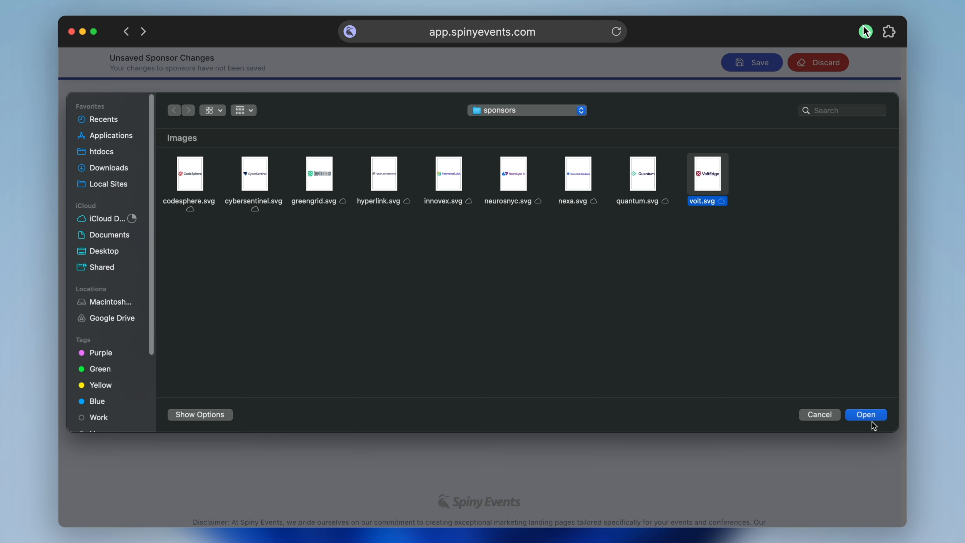
{"action": "left_click", "coordinate": [872, 420]}
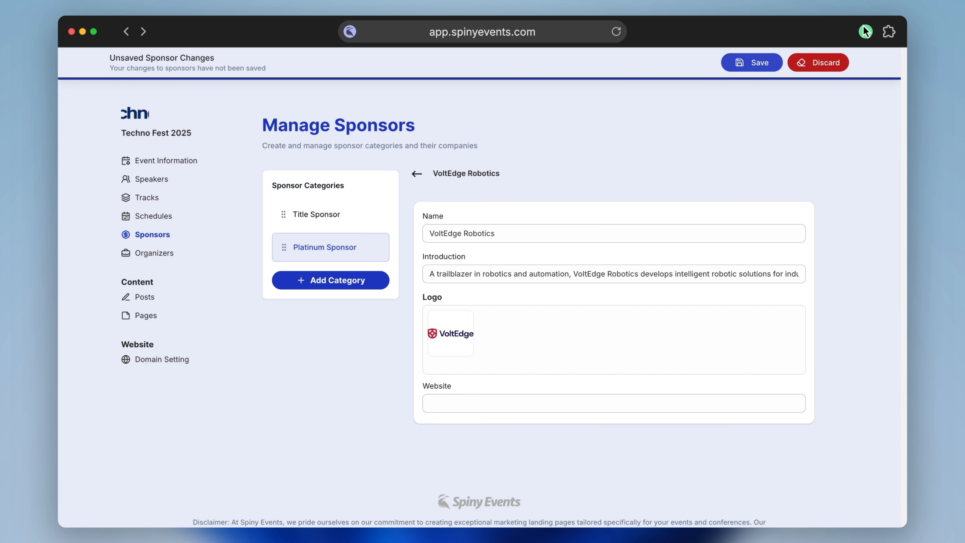
{"action": "left_click", "coordinate": [555, 403]}
{"action": "key", "text": "super+v"}
{"action": "left_click", "coordinate": [756, 62]}
{"action": "left_click", "coordinate": [417, 179]}
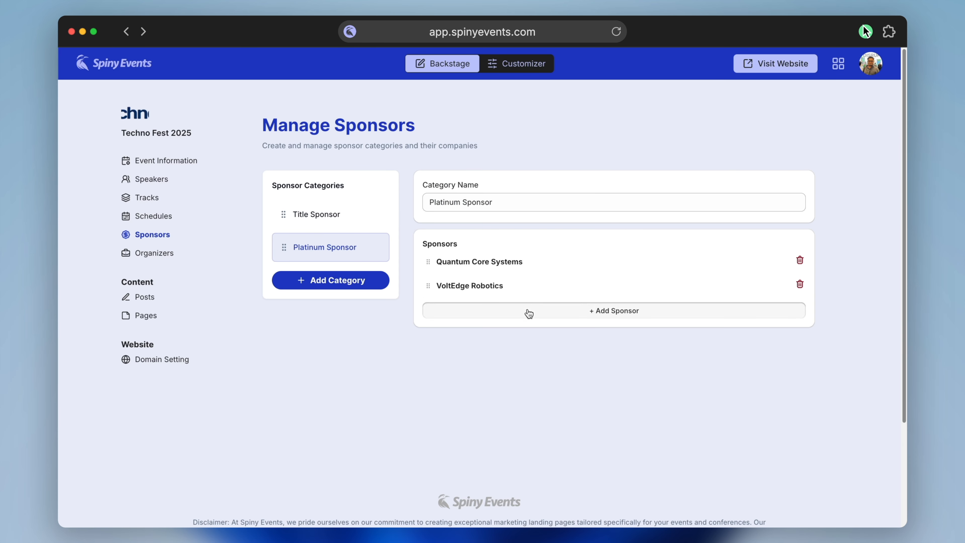
Step: Add HyperLink Networks with the hyperlink.svg logo and save it
{"action": "left_click", "coordinate": [528, 312]}
{"action": "key", "text": "super+v"}
{"action": "left_click", "coordinate": [608, 274]}
{"action": "key", "text": "super+v"}
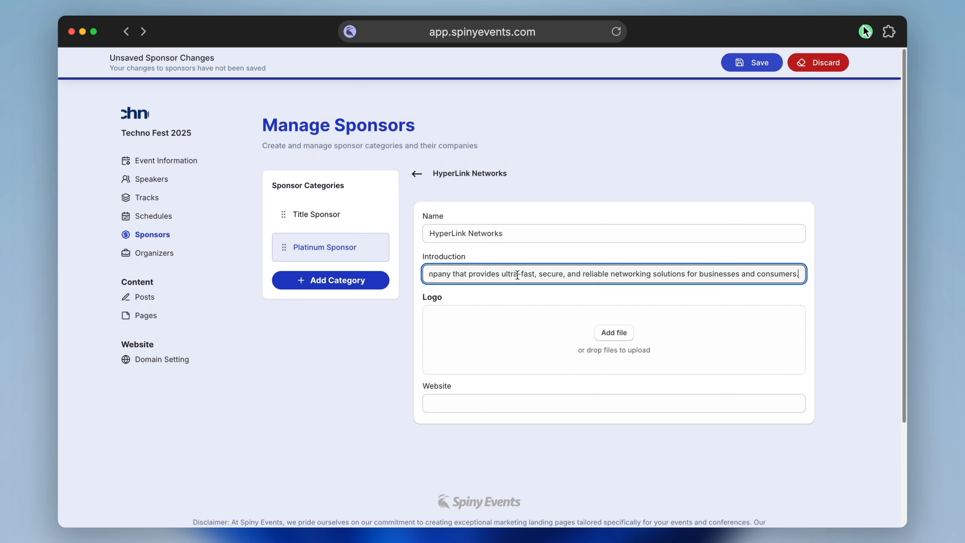
{"action": "left_click", "coordinate": [622, 337]}
{"action": "key", "text": "h"}
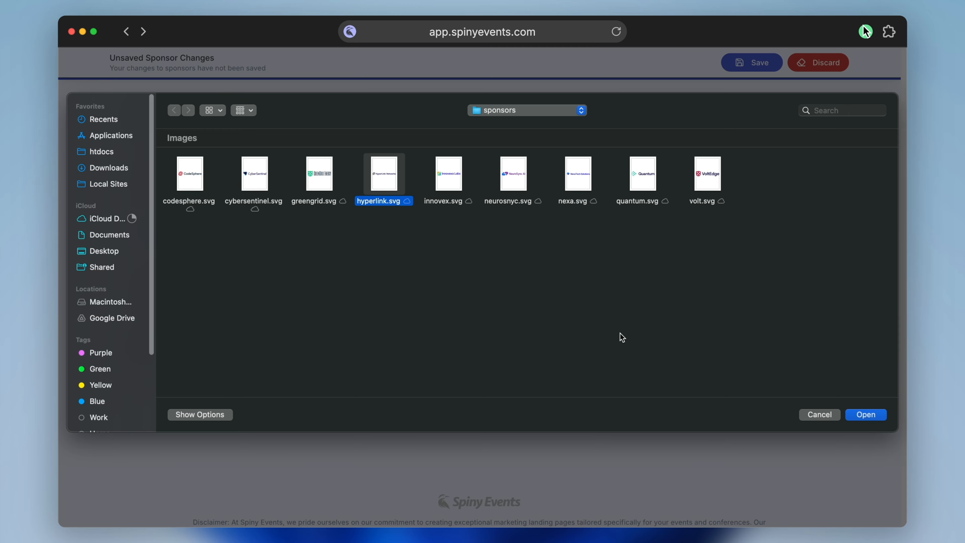
{"action": "key", "text": "Return"}
{"action": "left_click", "coordinate": [754, 65]}
{"action": "left_click", "coordinate": [416, 176]}
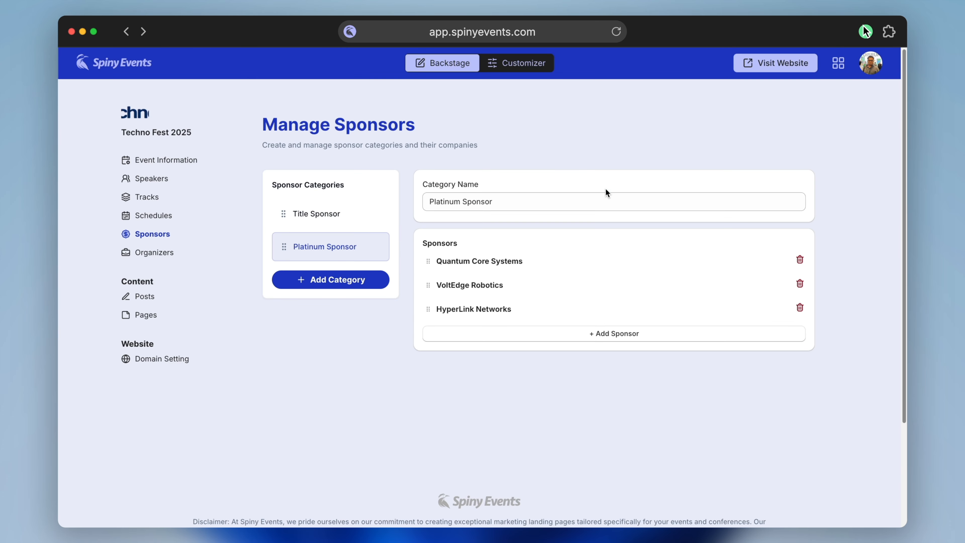
Step: Create a new sponsor category named 'Gold Sponsor'
{"action": "left_click", "coordinate": [329, 284]}
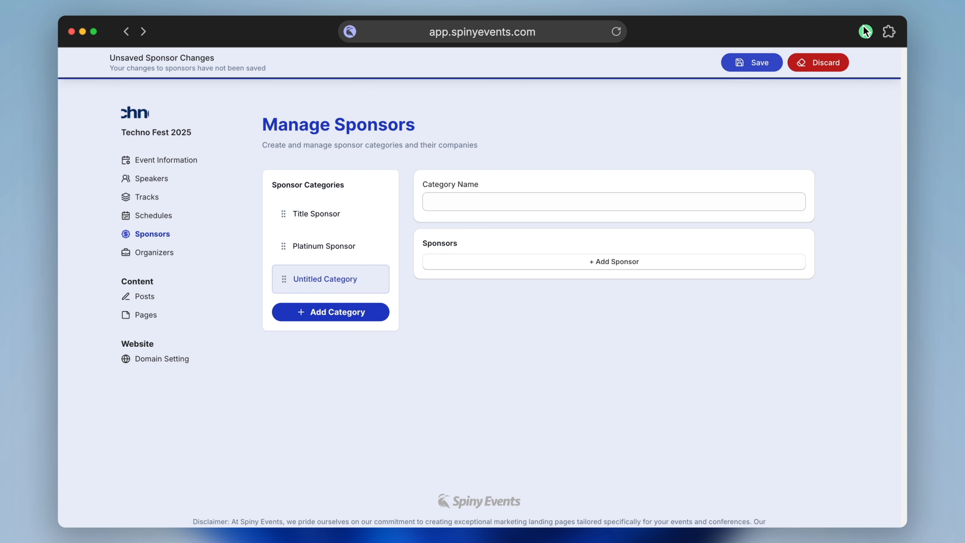
{"action": "left_click", "coordinate": [494, 213]}
{"action": "type", "text": "Gold Sponsor"}
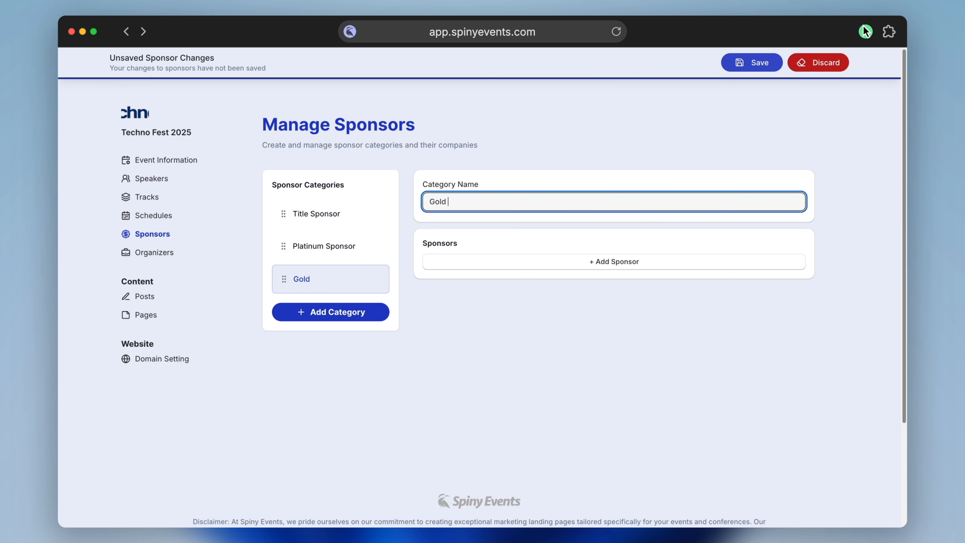
Step: Add Innovexa Labs with its introduction and Innovexa logo file
{"action": "left_click", "coordinate": [614, 262]}
{"action": "left_click", "coordinate": [502, 230]}
{"action": "type", "text": "Innovexa Labs"}
{"action": "left_click", "coordinate": [532, 272]}
{"action": "type", "text": "A research-driven tech company focused on AI, IoT, and sustainable energy solutions to power the future."}
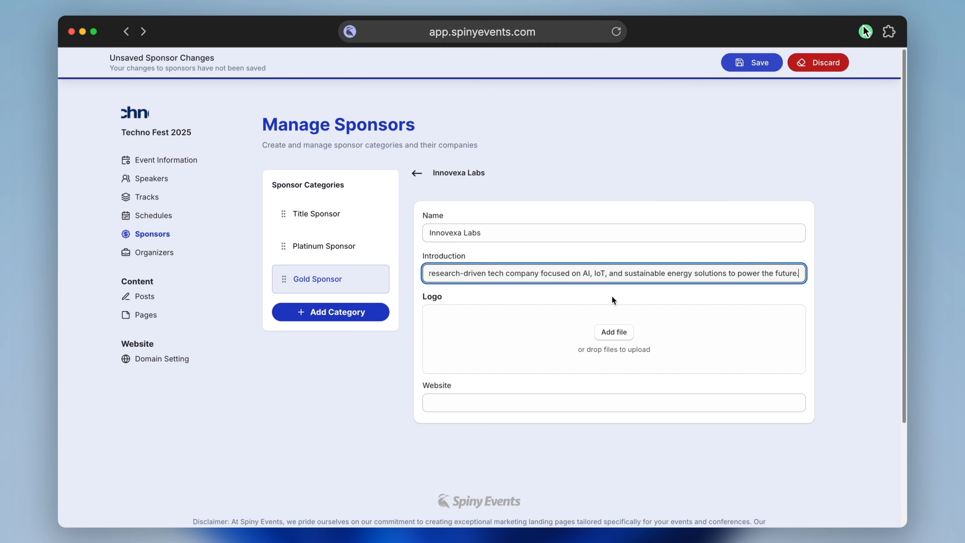
{"action": "left_click", "coordinate": [624, 335]}
{"action": "key", "text": "i"}
{"action": "key", "text": "Return"}
{"action": "left_click", "coordinate": [417, 173]}
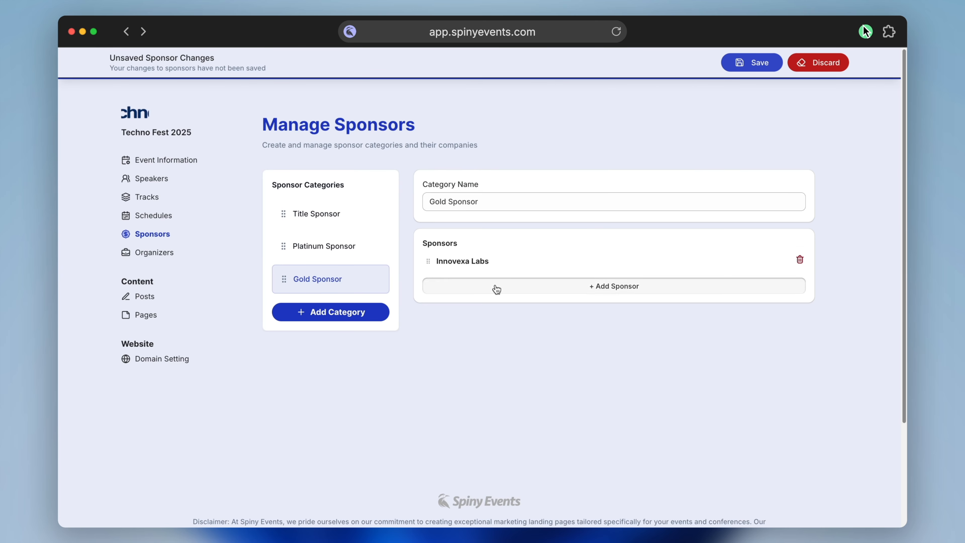
Step: Add NeuroSync AI with its introduction and neurosync.svg logo, then save the tier
{"action": "left_click", "coordinate": [495, 289]}
{"action": "type", "text": "NeuroSync AI"}
{"action": "left_click", "coordinate": [532, 273]}
{"action": "type", "text": "Leading advancements in AI-powered healthcare solutions, NeuroSync AI is revolutionizing neurotechnology and wearable health monitoring."}
{"action": "left_click", "coordinate": [621, 335]}
{"action": "key", "text": "n"}
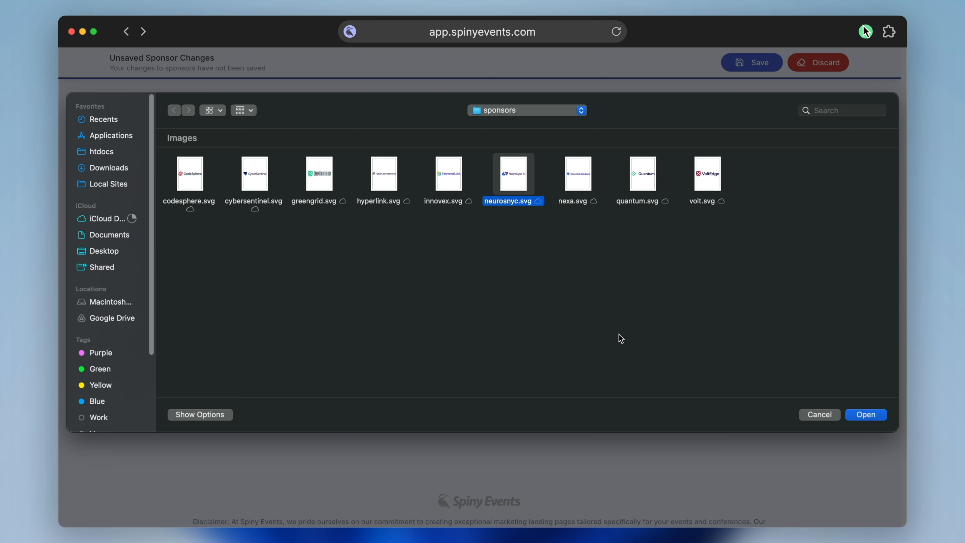
{"action": "key", "text": "Return"}
{"action": "left_click", "coordinate": [417, 174]}
{"action": "left_click", "coordinate": [747, 67]}
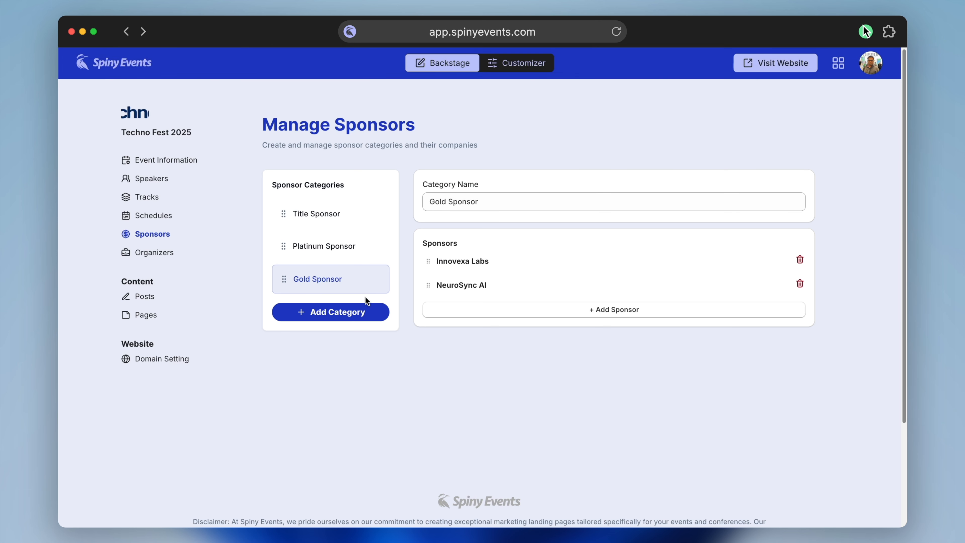
Step: Create a new sponsor category and name it 'Silver Sponsor'
{"action": "left_click", "coordinate": [355, 315]}
{"action": "left_click", "coordinate": [353, 313]}
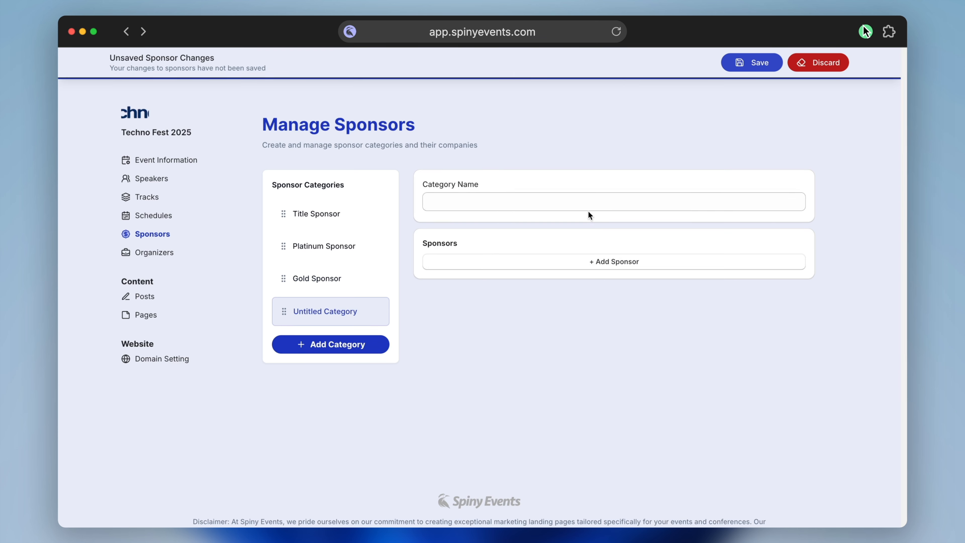
{"action": "left_click", "coordinate": [588, 204]}
{"action": "type", "text": "Silver Sponsor"}
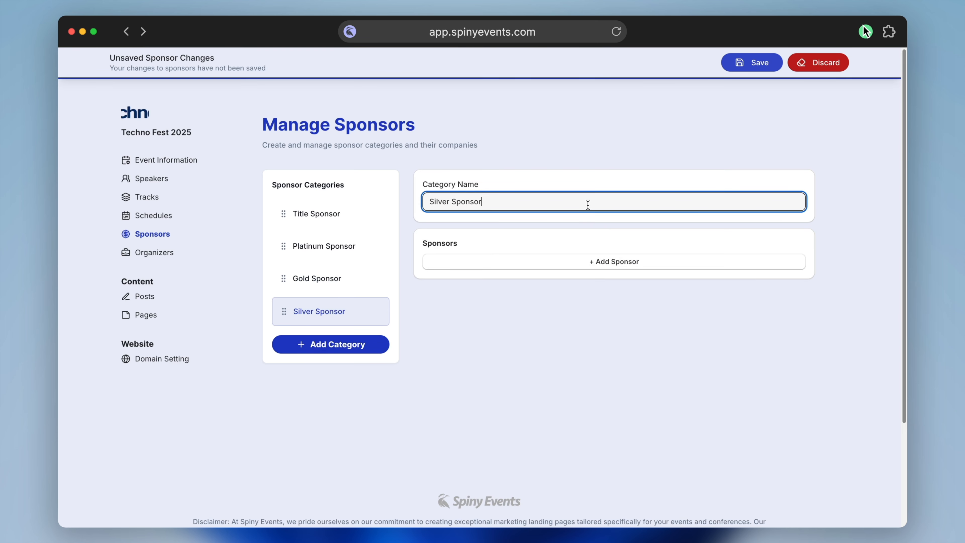
Step: Add CyberSentinel Systems with its introduction and cybersentinel.svg logo
{"action": "left_click", "coordinate": [567, 262]}
{"action": "left_click", "coordinate": [566, 233]}
{"action": "type", "text": "CyberSentinel Systems"}
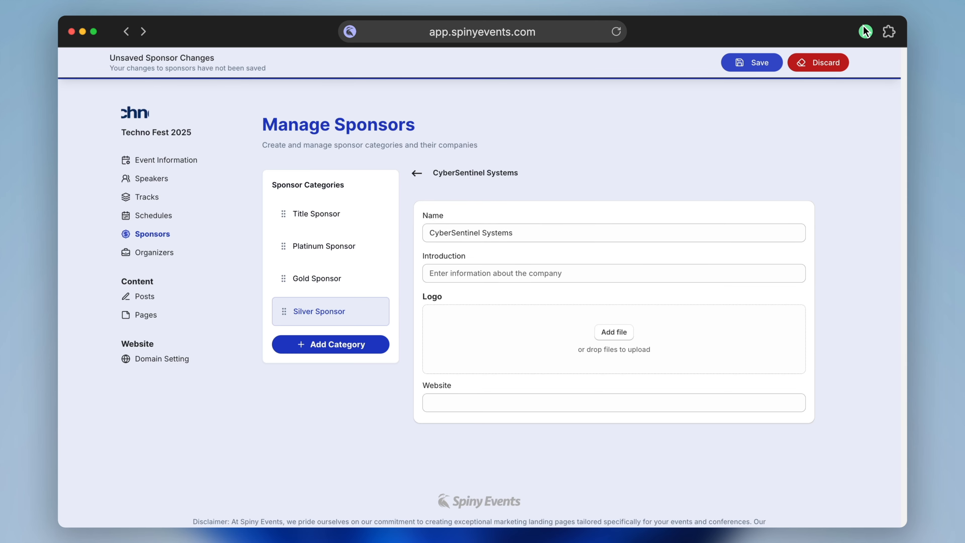
{"action": "left_click", "coordinate": [490, 274]}
{"action": "type", "text": "A cutting-edge cybersecurity firm specializing in AI-driven threat detection and blockchain security for enterprises."}
{"action": "left_click", "coordinate": [628, 335]}
{"action": "type", "text": "cy"}
{"action": "key", "text": "Return"}
{"action": "left_click", "coordinate": [417, 173]}
Step: Add GreenGrid Energy with its introduction, website and greengrid.svg logo
{"action": "left_click", "coordinate": [464, 289]}
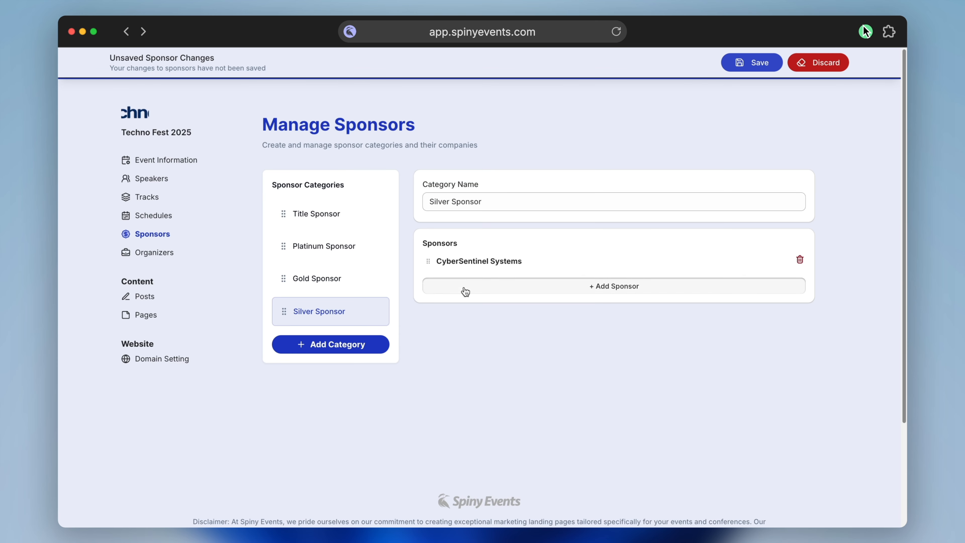
{"action": "type", "text": "GreenGrid Energy"}
{"action": "left_click", "coordinate": [532, 274]}
{"action": "type", "text": "Committed to a sustainable future, GreenGrid Energy develops innovative clean energy solutions, from smart grids to solar technology"}
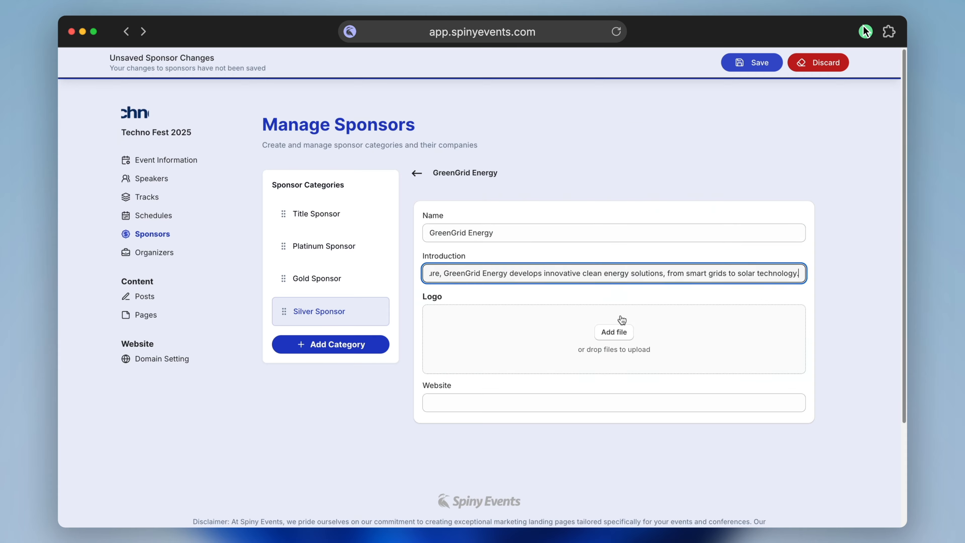
{"action": "left_click", "coordinate": [619, 332]}
{"action": "key", "text": "g"}
{"action": "key", "text": "Return"}
{"action": "left_click", "coordinate": [620, 401]}
{"action": "type", "text": "https://spinyevents.com"}
{"action": "left_click", "coordinate": [418, 174]}
Step: Add CodeSphere Technologies with its introduction and codesphere.svg logo
{"action": "left_click", "coordinate": [494, 313]}
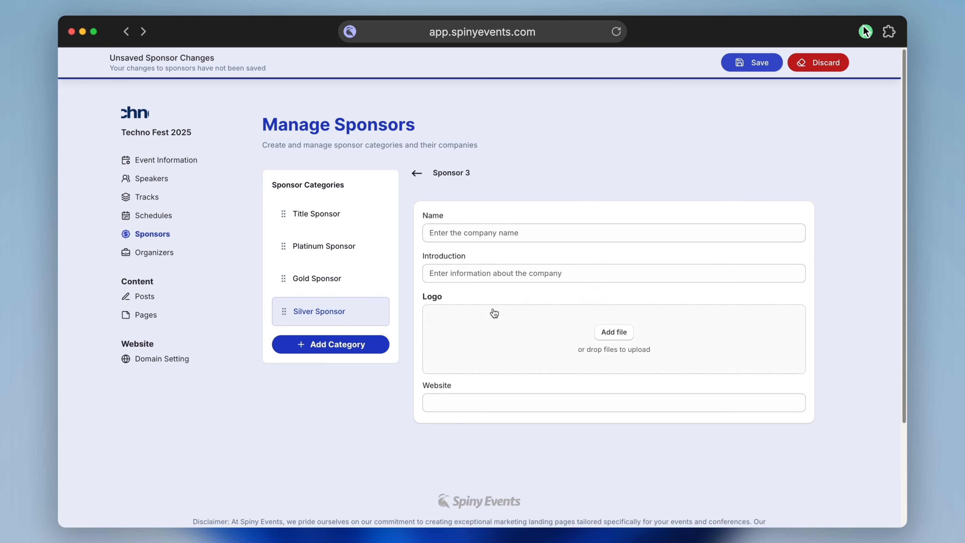
{"action": "type", "text": "CodeSphere Technologies"}
{"action": "left_click", "coordinate": [532, 273]}
{"action": "key", "text": "super+v"}
{"action": "left_click", "coordinate": [612, 335]}
{"action": "key", "text": "c"}
{"action": "key", "text": "Return"}
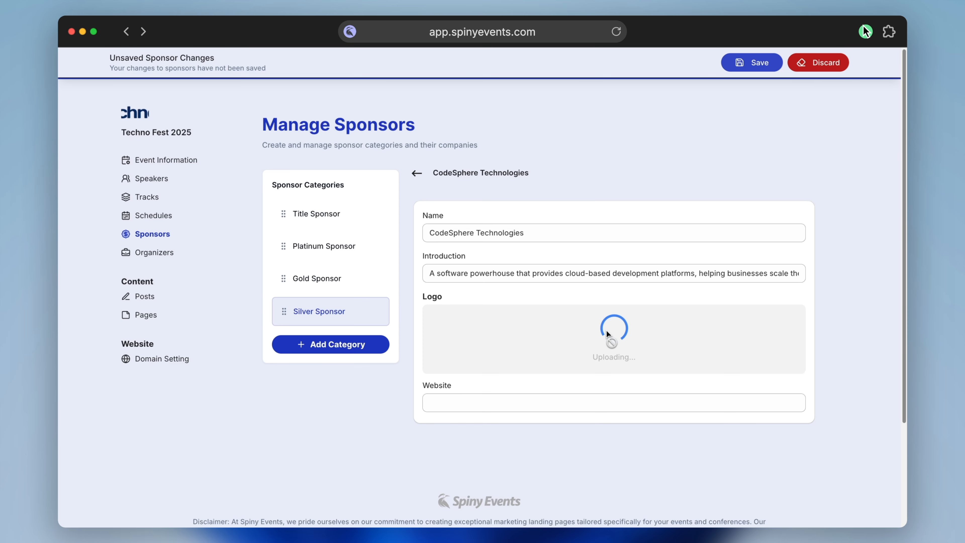
{"action": "left_click", "coordinate": [417, 174]}
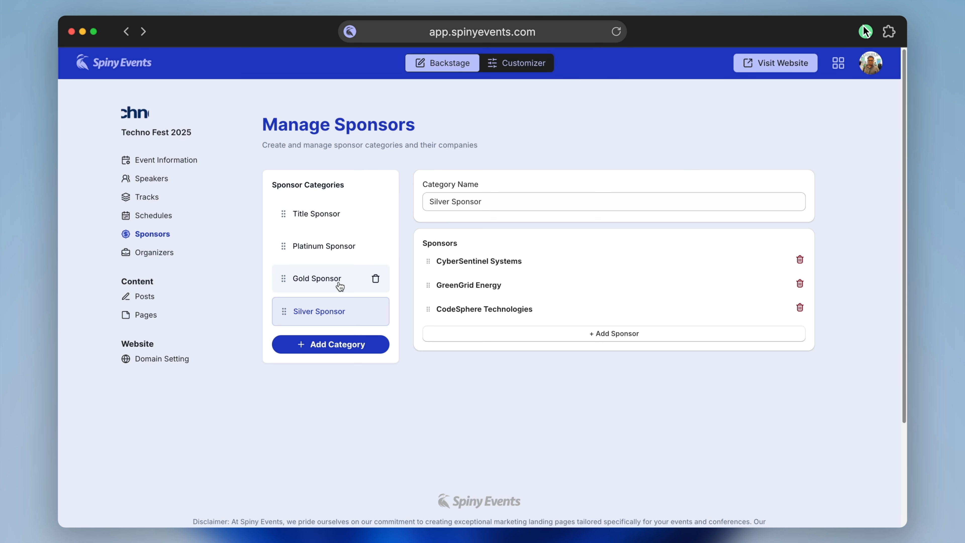
Step: Review the Gold, Platinum and Title Sponsor tiers' sponsor lists
{"action": "left_click", "coordinate": [328, 283]}
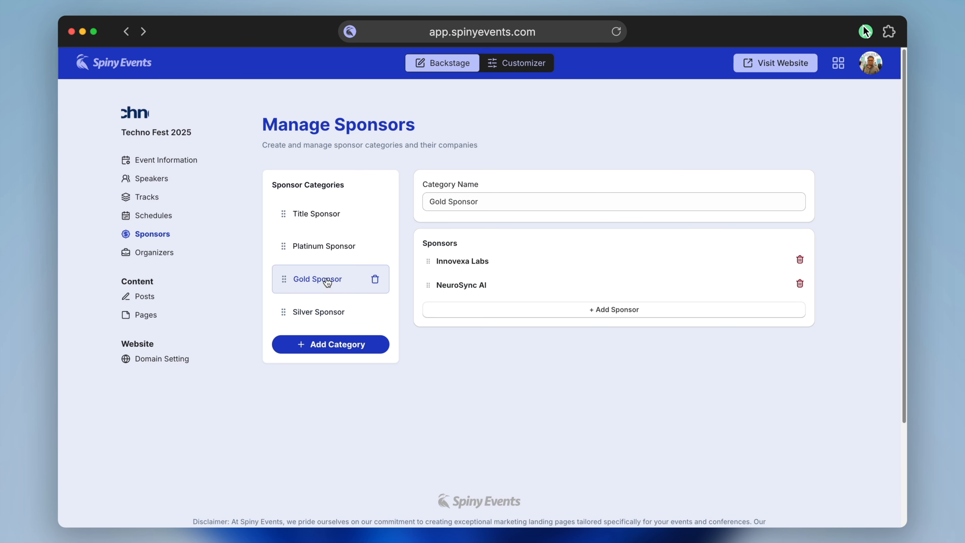
{"action": "left_click", "coordinate": [327, 247]}
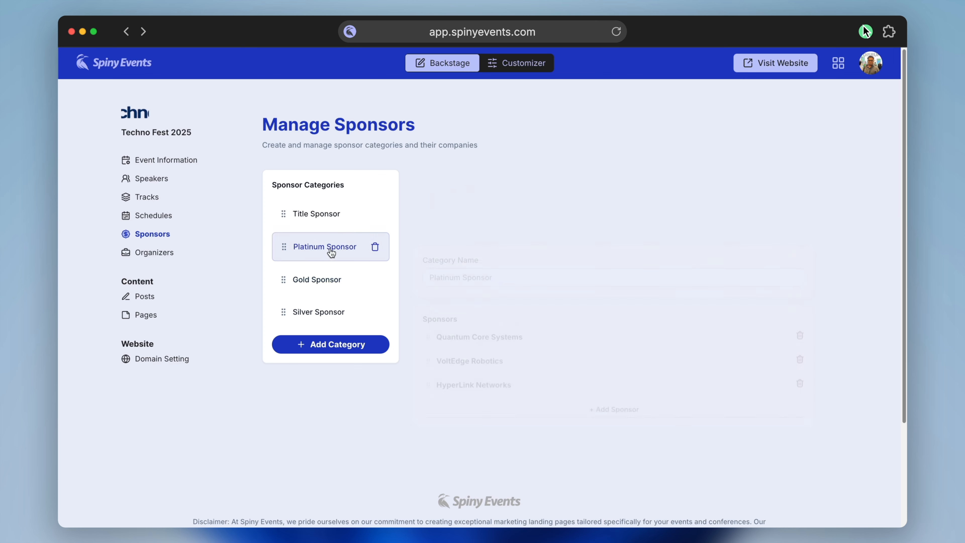
{"action": "left_click", "coordinate": [322, 216]}
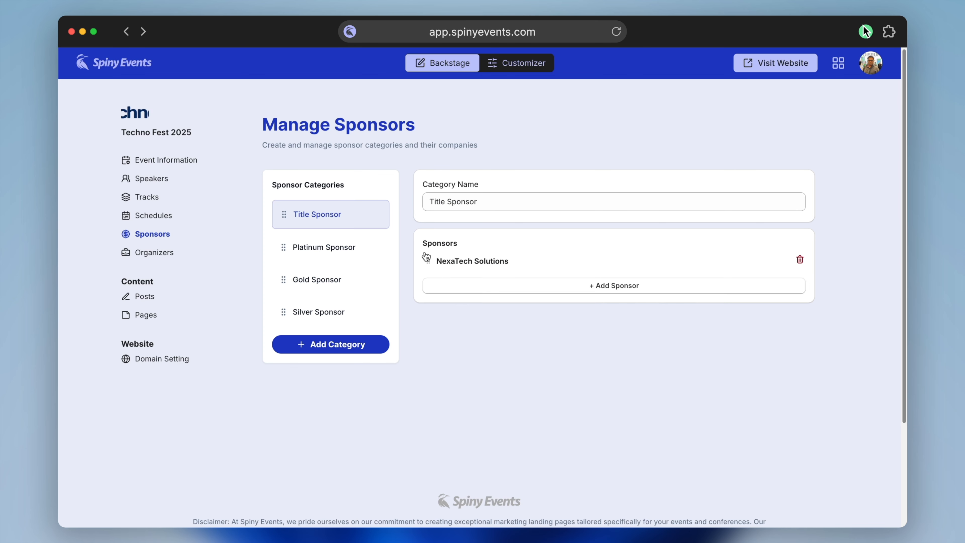
Step: Show the Sponsors section with all four tiers' logos in the Customizer preview
{"action": "left_click", "coordinate": [526, 62]}
{"action": "scroll", "coordinate": [581, 312], "scroll_direction": "down", "scroll_amount": 20}
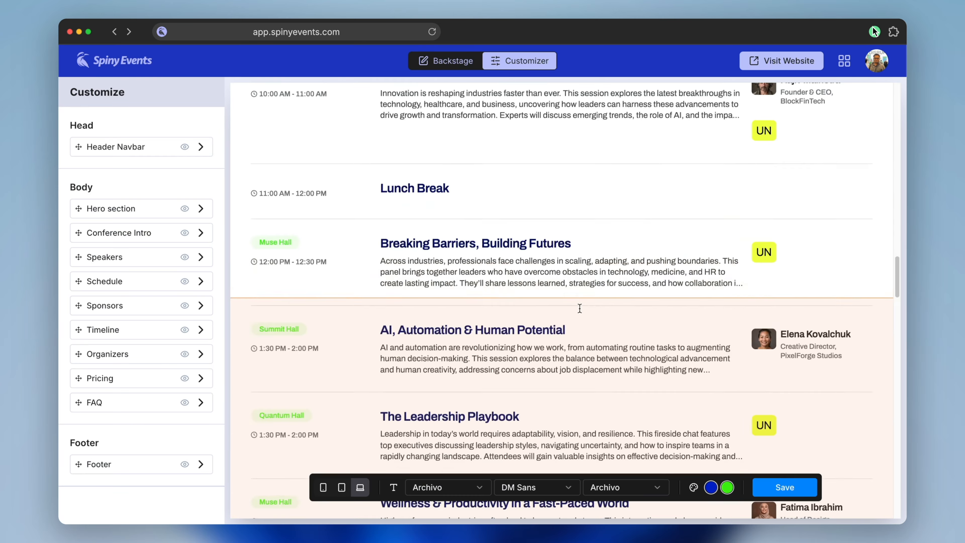
{"action": "scroll", "coordinate": [580, 313], "scroll_direction": "up", "scroll_amount": 6}
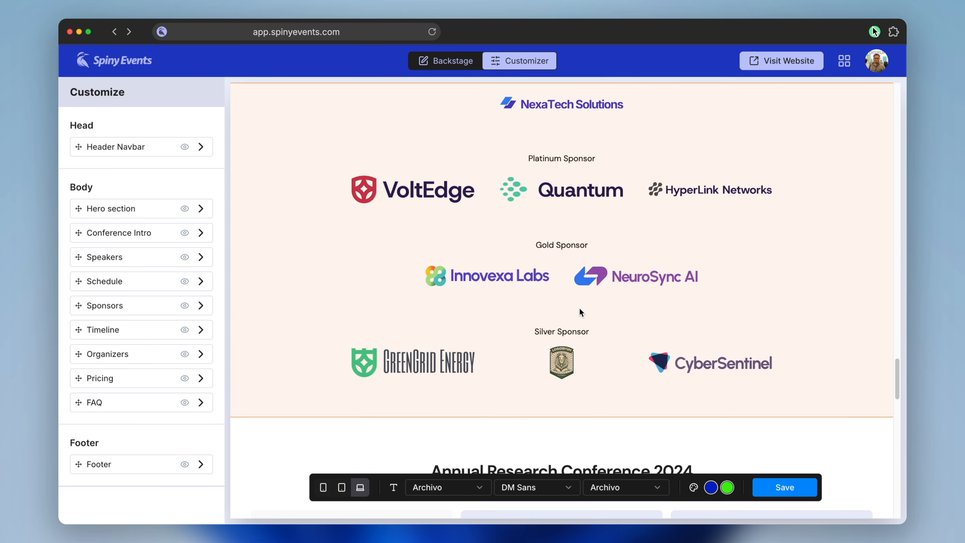
{"action": "scroll", "coordinate": [580, 309], "scroll_direction": "up", "scroll_amount": 1}
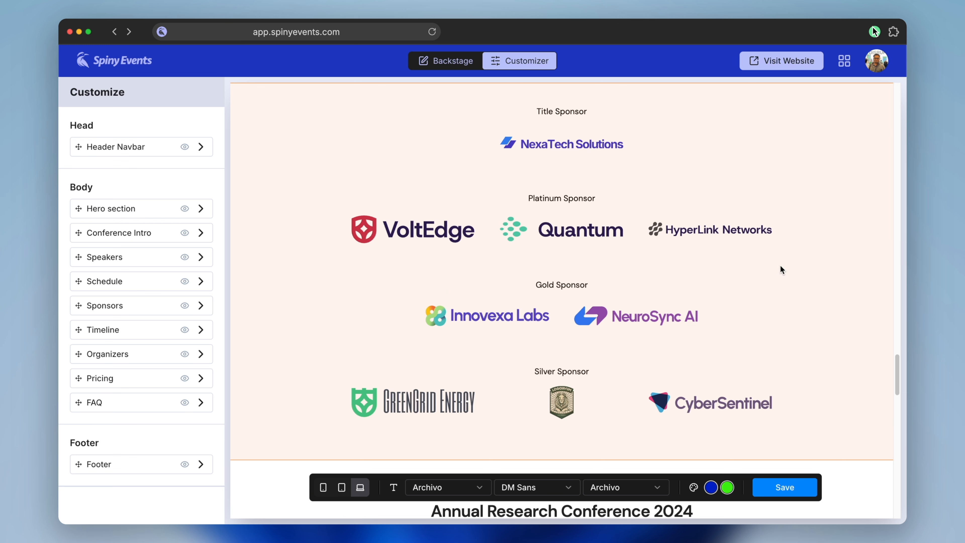
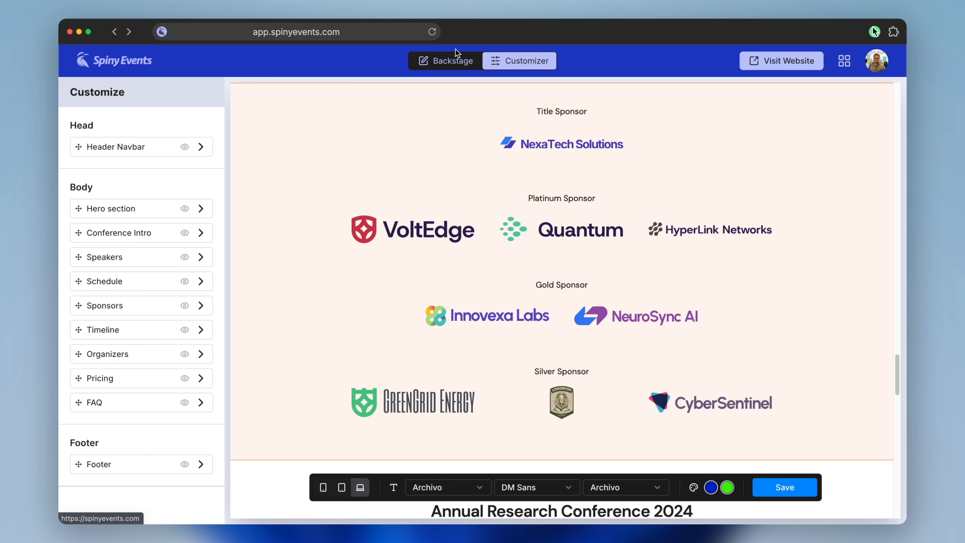
Step: Move HyperLink Networks to the top of the Platinum Sponsor list, save, and check the preview
{"action": "left_click", "coordinate": [451, 63]}
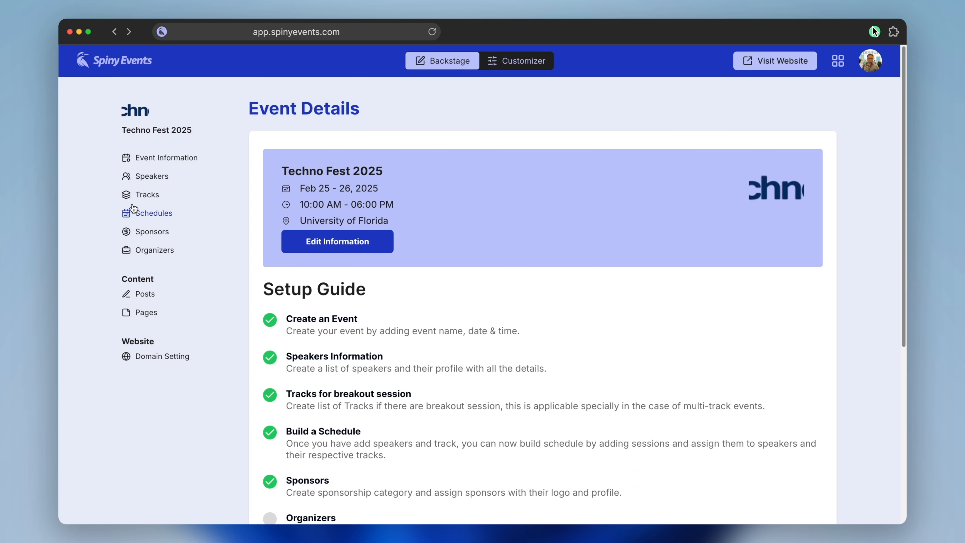
{"action": "left_click", "coordinate": [150, 231]}
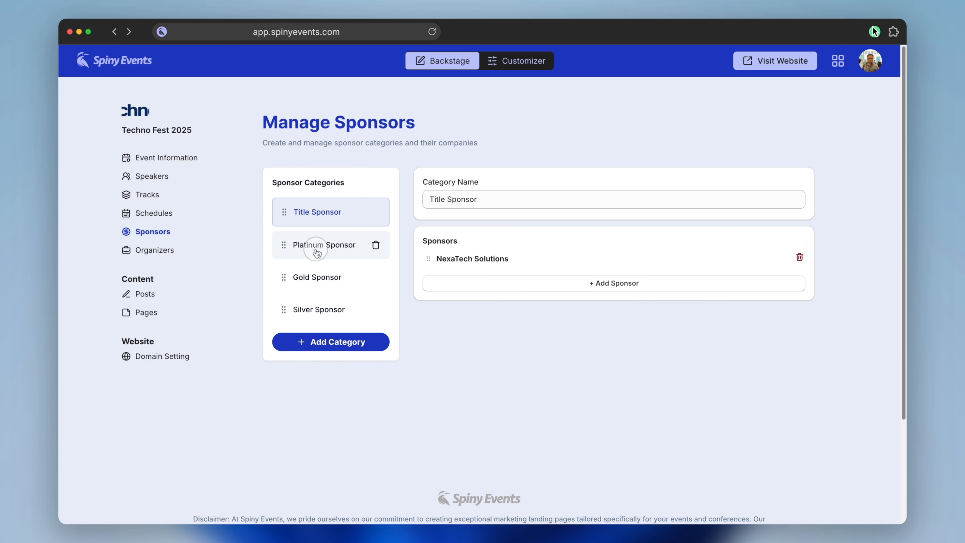
{"action": "left_click", "coordinate": [319, 246]}
{"action": "left_click_drag", "start_coordinate": [440, 313], "coordinate": [436, 267]}
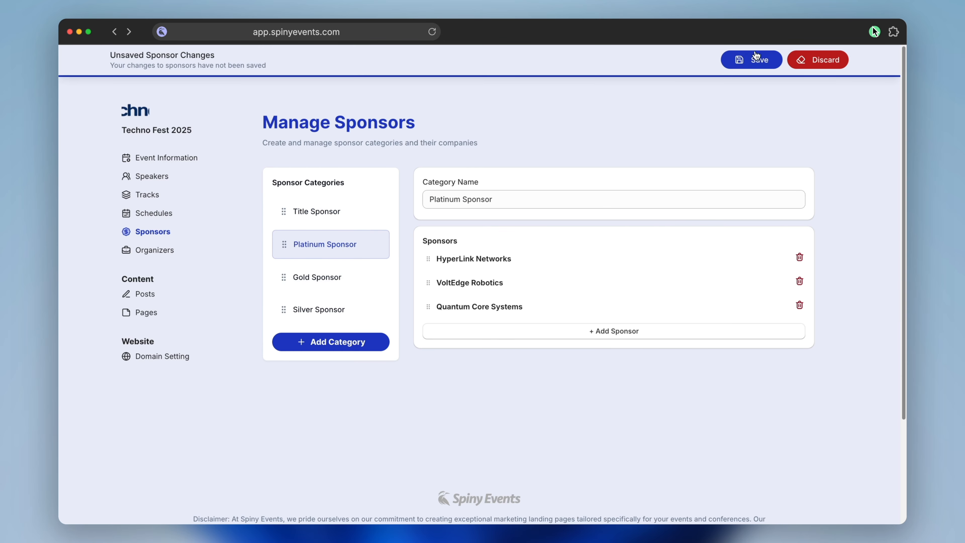
{"action": "left_click", "coordinate": [755, 59]}
{"action": "left_click", "coordinate": [521, 62]}
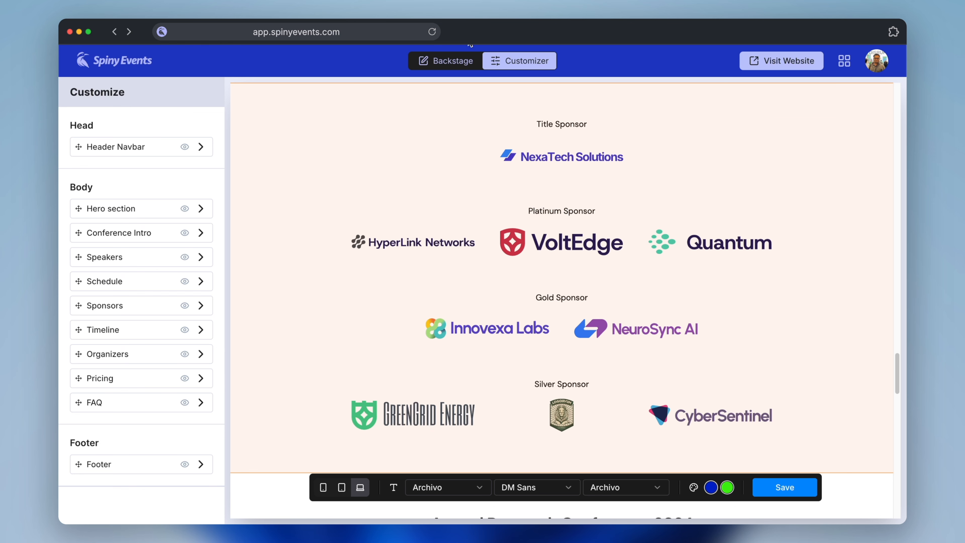
{"action": "left_click", "coordinate": [448, 60]}
Step: Drag the Gold Sponsor category above Platinum Sponsor and save the new order
{"action": "left_click", "coordinate": [146, 233]}
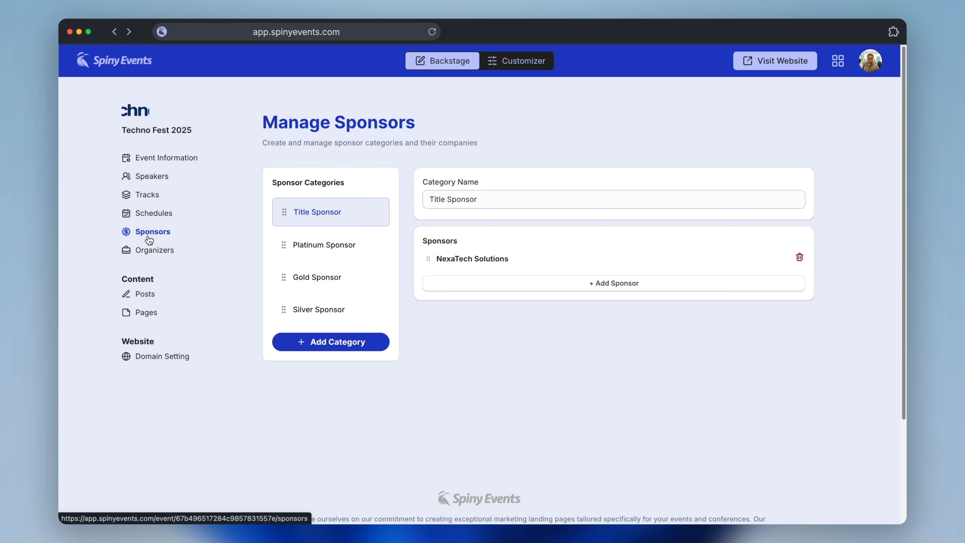
{"action": "left_click_drag", "start_coordinate": [283, 280], "coordinate": [287, 245]}
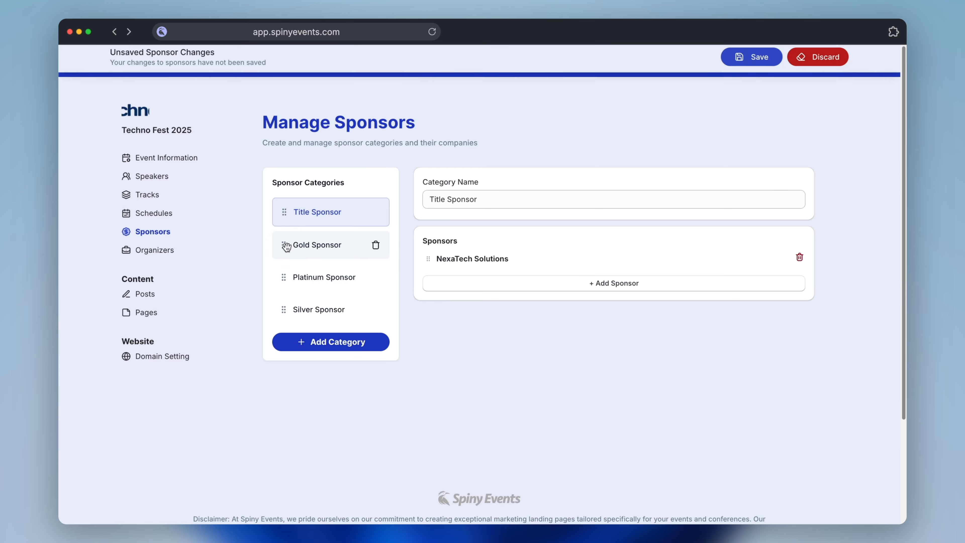
{"action": "left_click", "coordinate": [751, 61]}
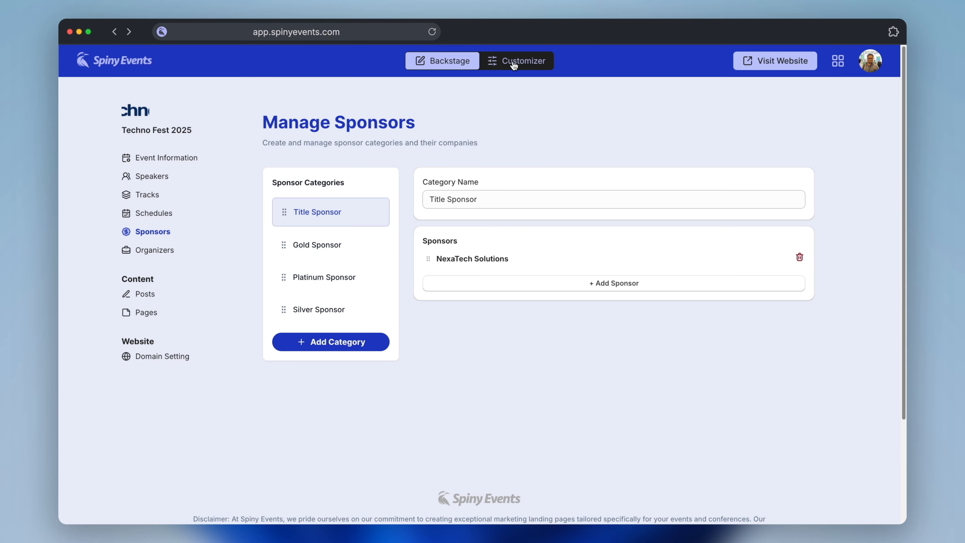
Step: Check the Sponsors section in the Customizer preview, comparing the Gold and Platinum headings
{"action": "left_click", "coordinate": [518, 60]}
{"action": "scroll", "coordinate": [570, 312], "scroll_direction": "down", "scroll_amount": 20}
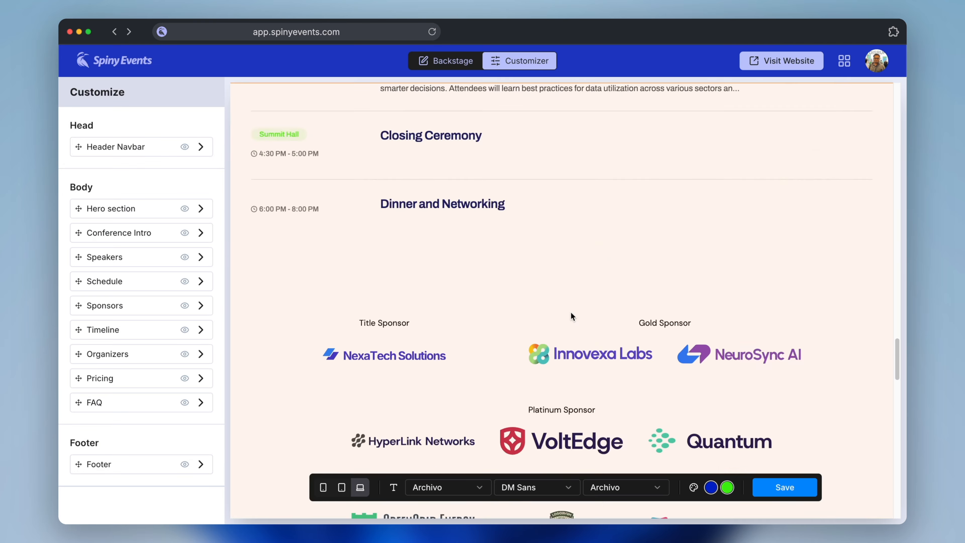
{"action": "scroll", "coordinate": [571, 312], "scroll_direction": "up", "scroll_amount": 4}
{"action": "scroll", "coordinate": [571, 311], "scroll_direction": "up", "scroll_amount": 1}
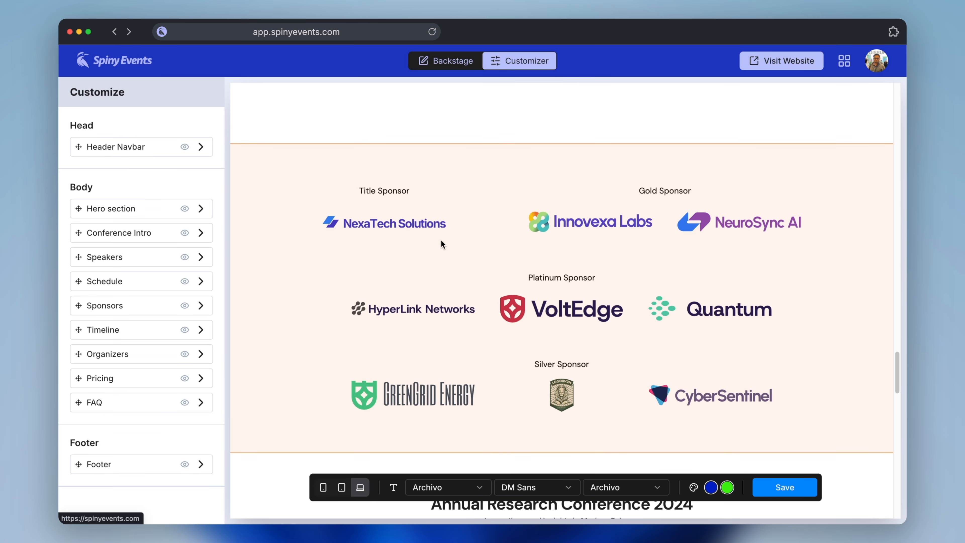
{"action": "left_click", "coordinate": [528, 275]}
{"action": "left_click_drag", "start_coordinate": [528, 273], "coordinate": [580, 275]}
{"action": "left_click_drag", "start_coordinate": [637, 190], "coordinate": [667, 189]}
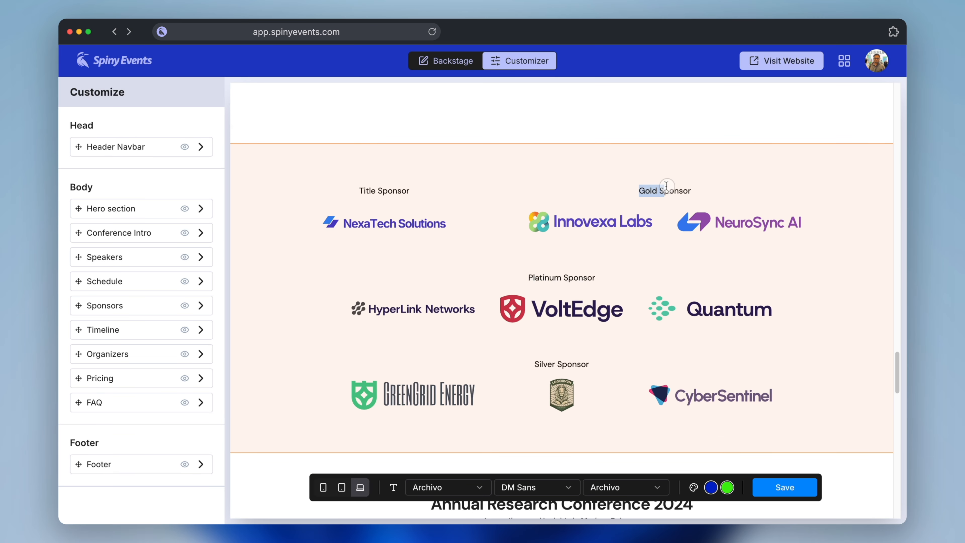
{"action": "left_click", "coordinate": [707, 186]}
{"action": "scroll", "coordinate": [707, 185], "scroll_direction": "down", "scroll_amount": 1}
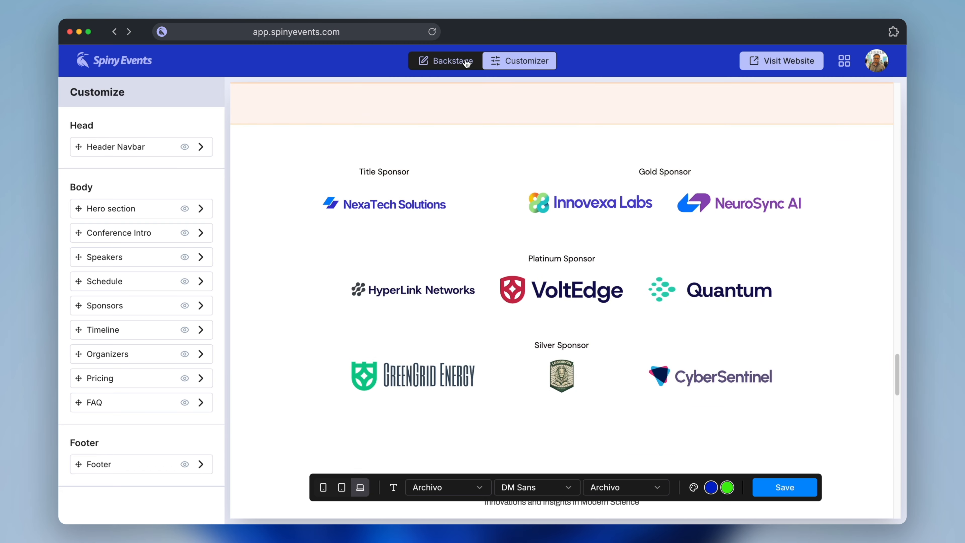
Step: Move Gold Sponsor back below Platinum Sponsor and save the category order
{"action": "left_click", "coordinate": [448, 61]}
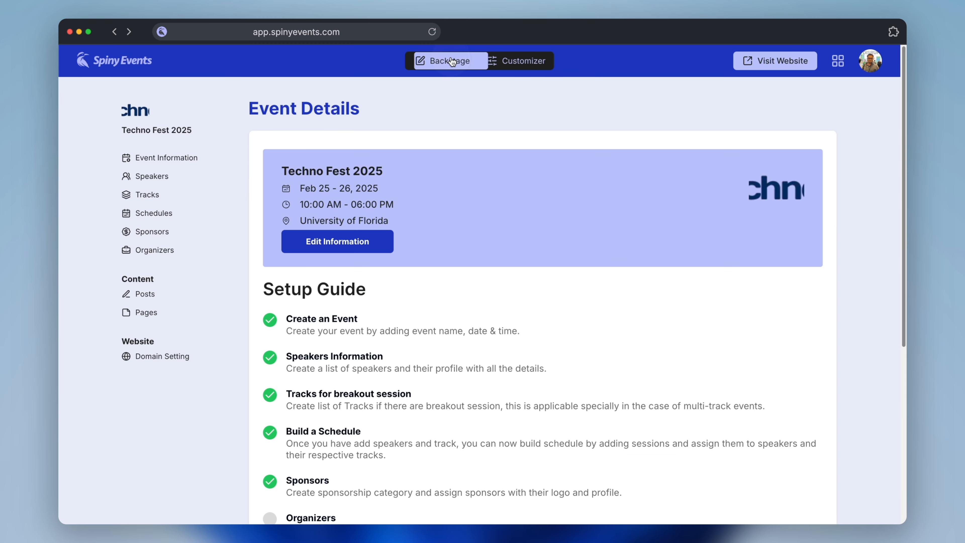
{"action": "left_click", "coordinate": [156, 233]}
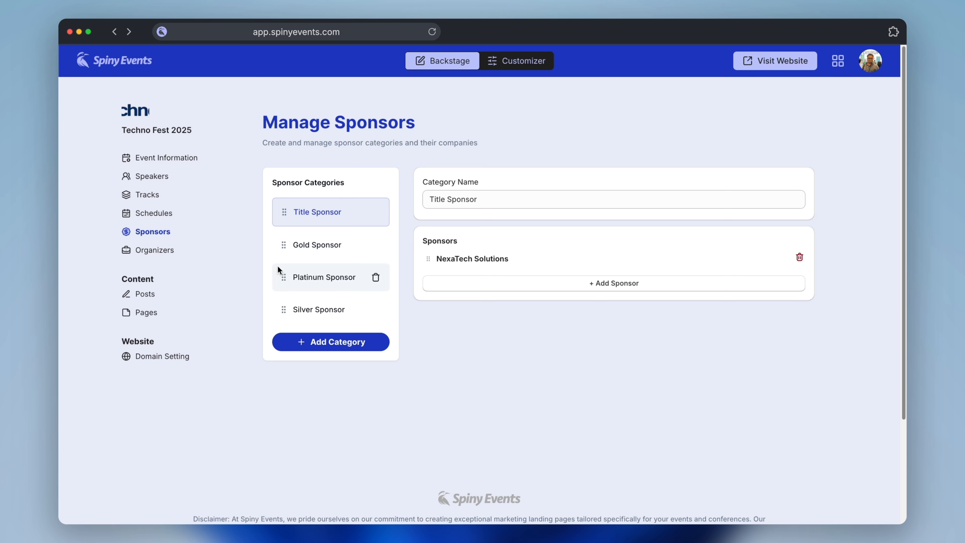
{"action": "left_click_drag", "start_coordinate": [280, 254], "coordinate": [284, 279]}
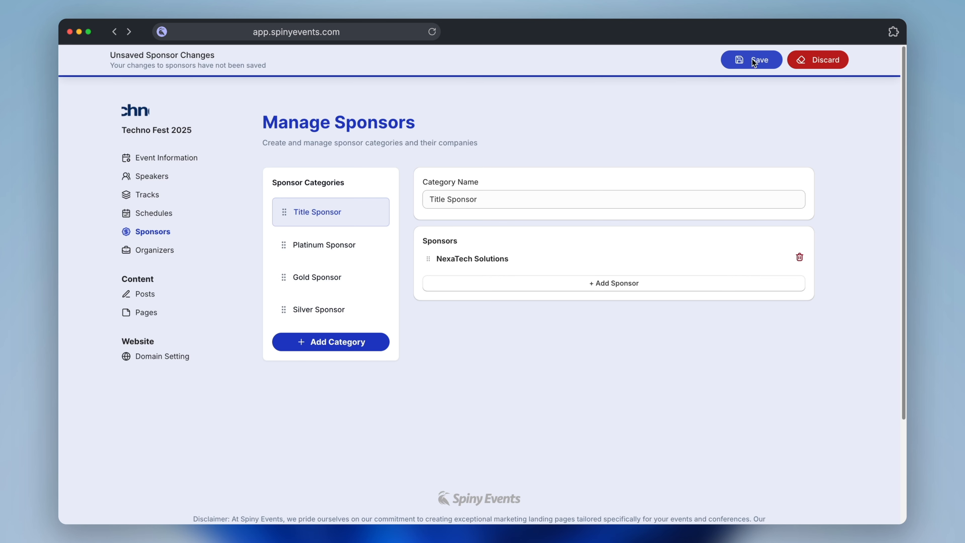
{"action": "left_click", "coordinate": [754, 64]}
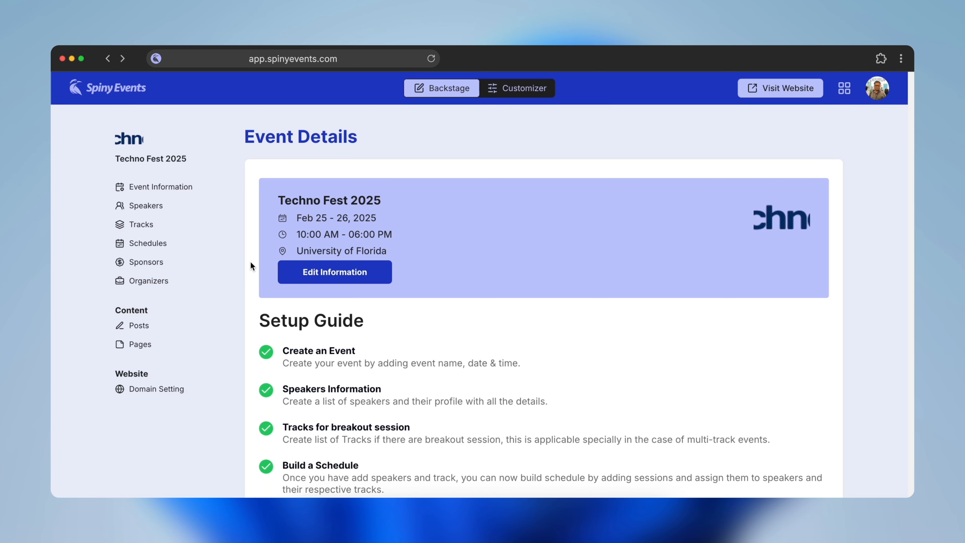
Step: Start a new organizer with the organizer's name, role Speakers Selection and a short bio
{"action": "left_click", "coordinate": [169, 283]}
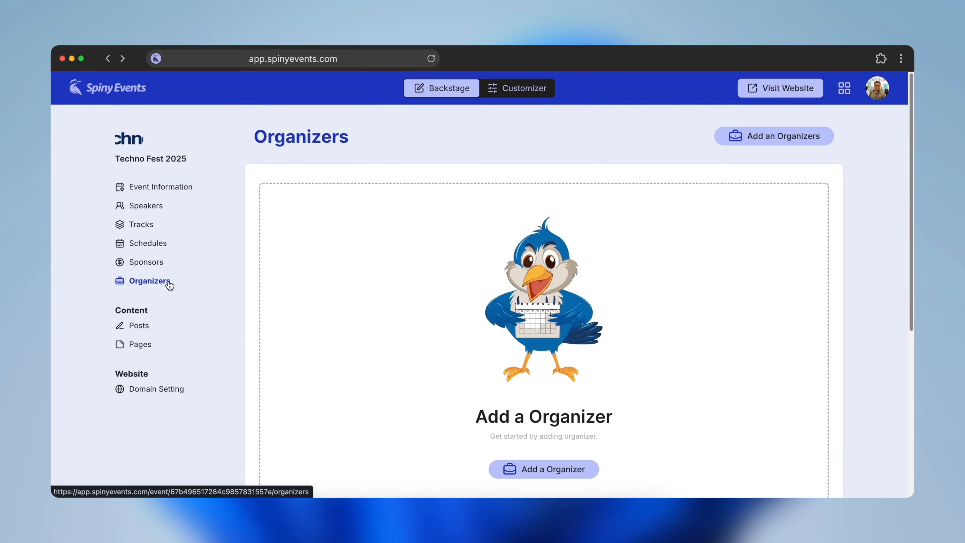
{"action": "left_click", "coordinate": [750, 138]}
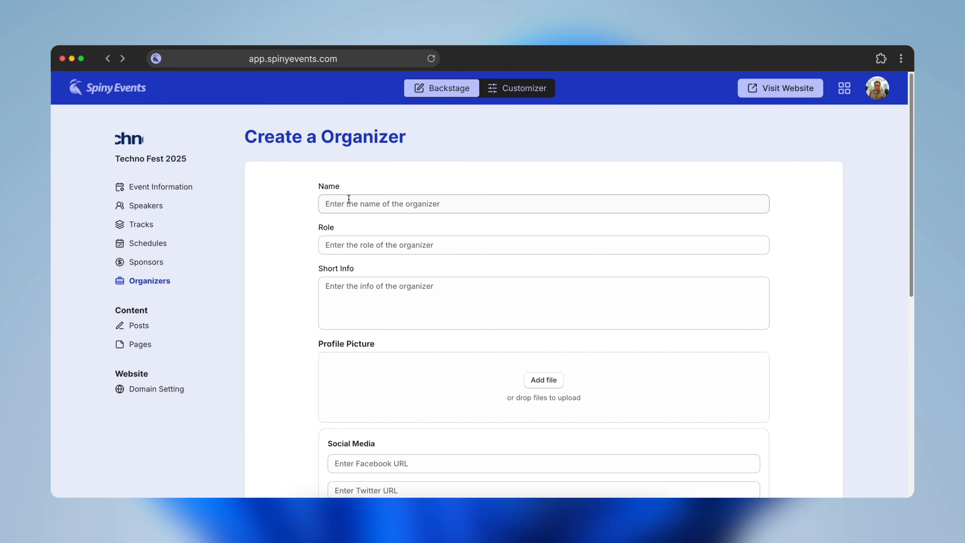
{"action": "left_click", "coordinate": [325, 203]}
{"action": "type", "text": "Shopia Rule"}
{"action": "left_click", "coordinate": [375, 251]}
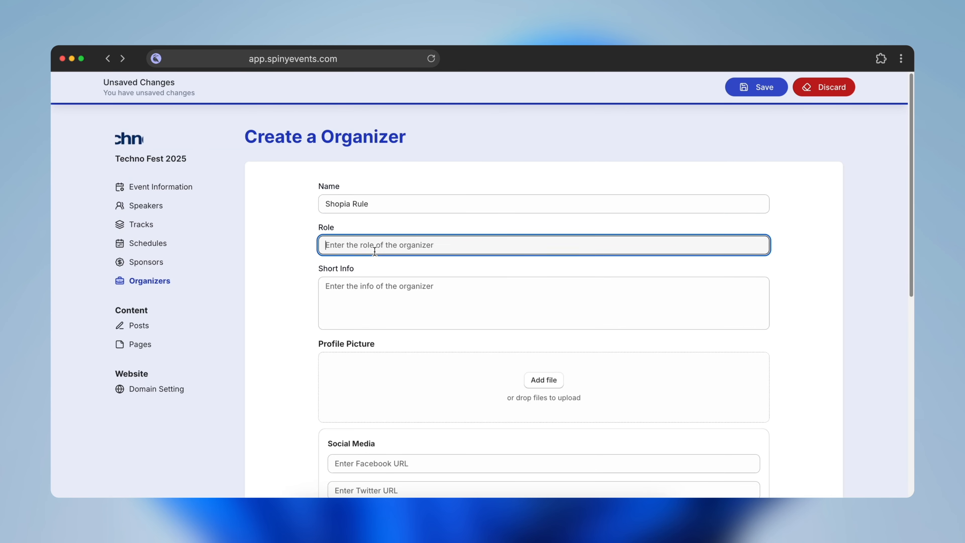
{"action": "type", "text": "Speakers Selection"}
{"action": "key", "text": "Tab"}
{"action": "type", "text": "Shopia Rule is Co-Founder of"}
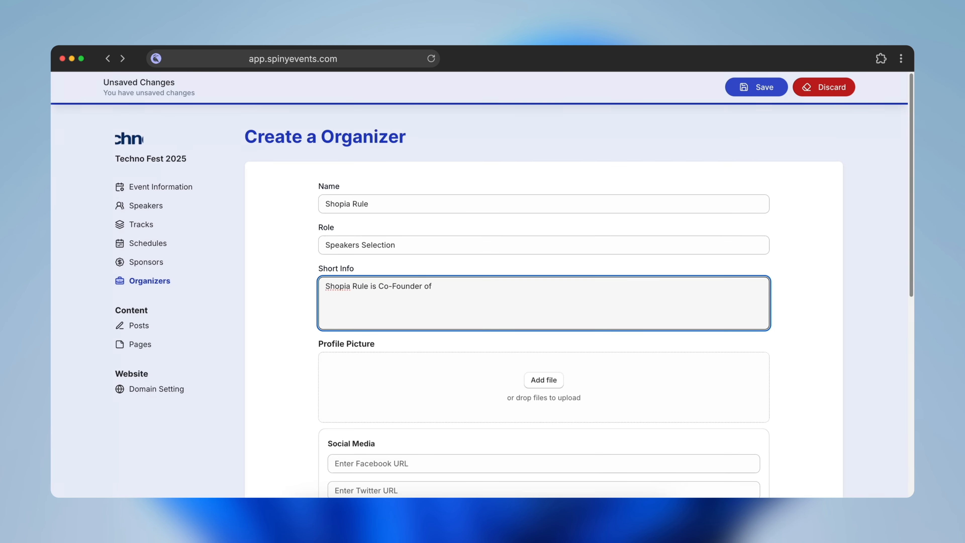
{"action": "type", "text": " SmalRal and she is the one who will be taking care of Speakers Selection of the Confer"}
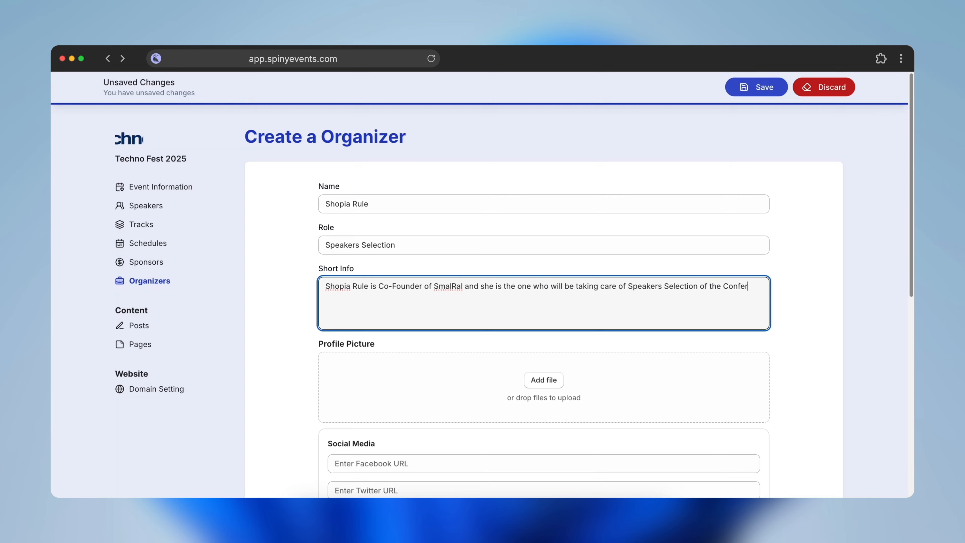
{"action": "type", "text": "ence."}
{"action": "scroll", "coordinate": [543, 267], "scroll_direction": "down", "scroll_amount": 5}
{"action": "left_click", "coordinate": [543, 231]}
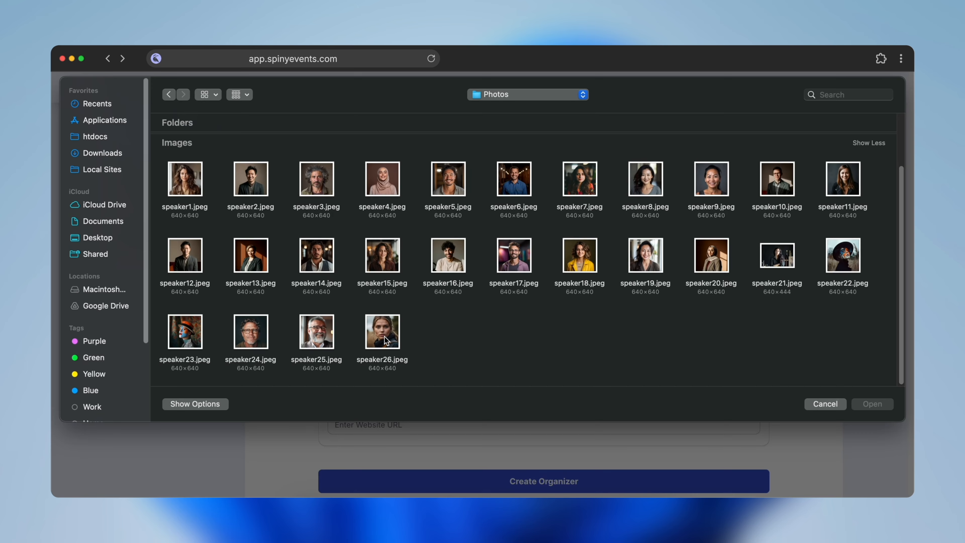
{"action": "left_click", "coordinate": [383, 333]}
{"action": "left_click", "coordinate": [873, 403]}
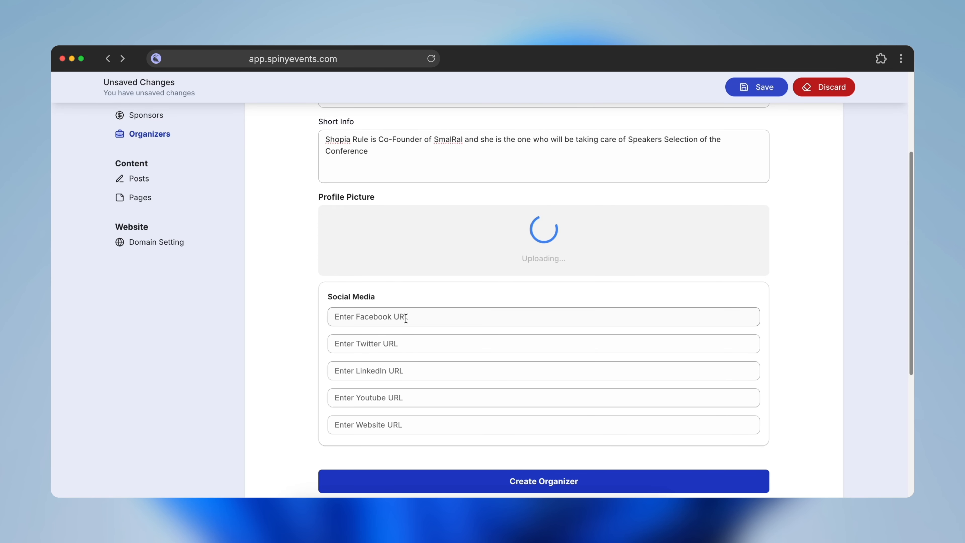
{"action": "left_click", "coordinate": [333, 317]}
{"action": "type", "text": "https://facebook.com/spinyevent"}
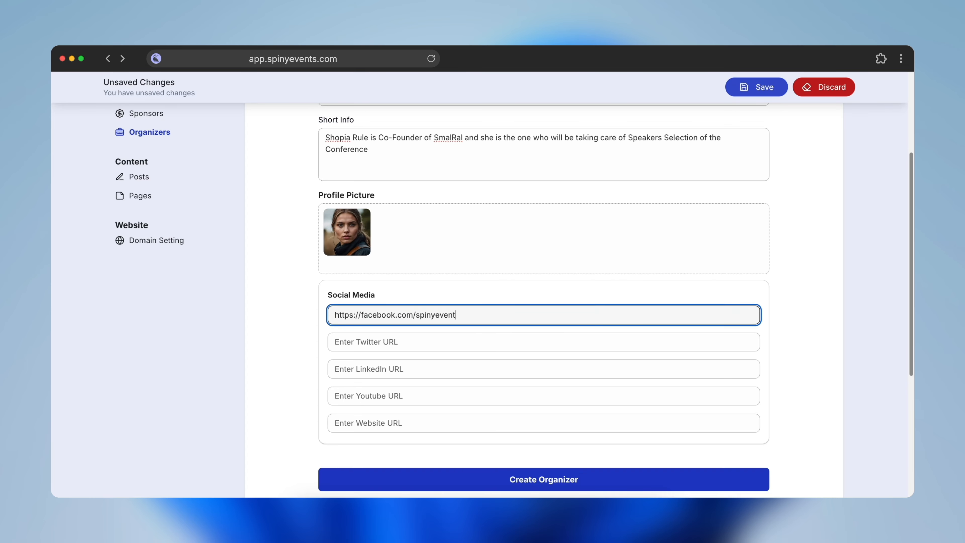
{"action": "key", "text": "Tab"}
{"action": "left_click", "coordinate": [646, 481]}
Step: Create a Finance-role organizer with a senior software engineer bio and speaker25.jpeg photo
{"action": "left_click", "coordinate": [772, 137]}
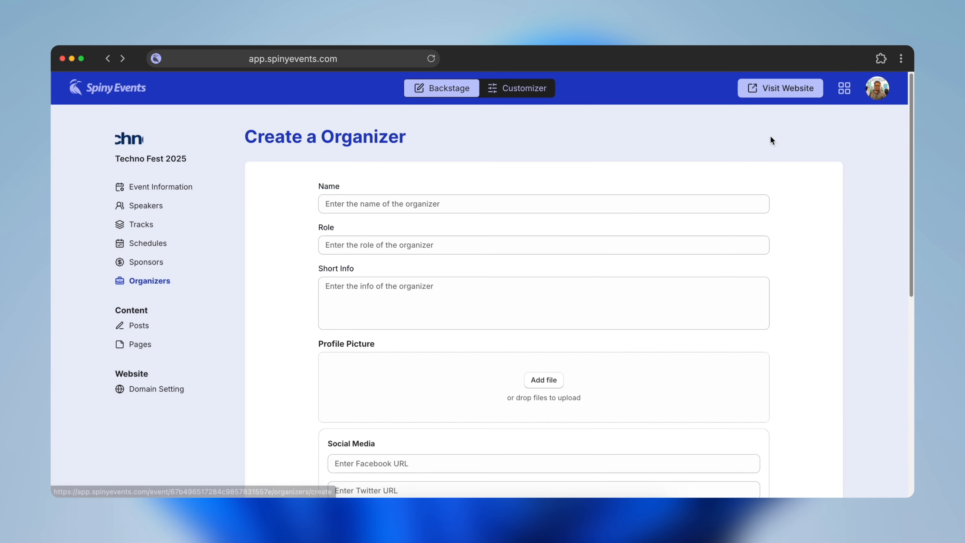
{"action": "type", "text": "James Halu"}
{"action": "left_click", "coordinate": [405, 242]}
{"action": "type", "text": "Finance"}
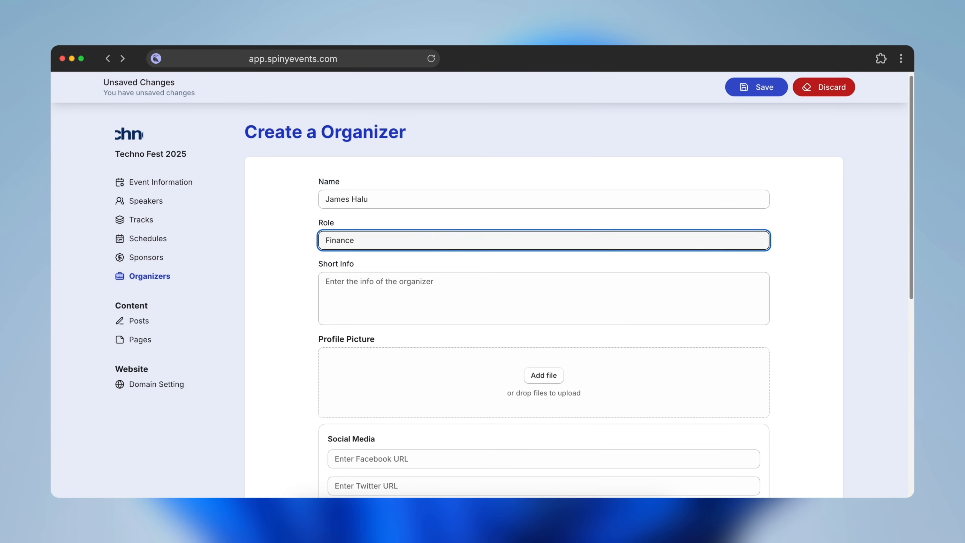
{"action": "left_click", "coordinate": [413, 282]}
{"action": "type", "text": "James o"}
{"action": "type", "text": "s the Sen"}
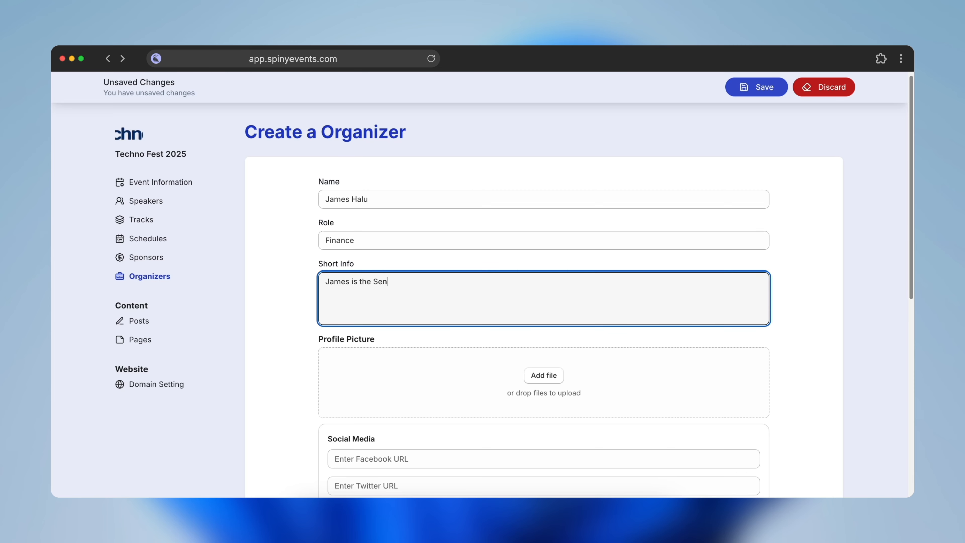
{"action": "type", "text": "ior Software Engineering working at the learg"}
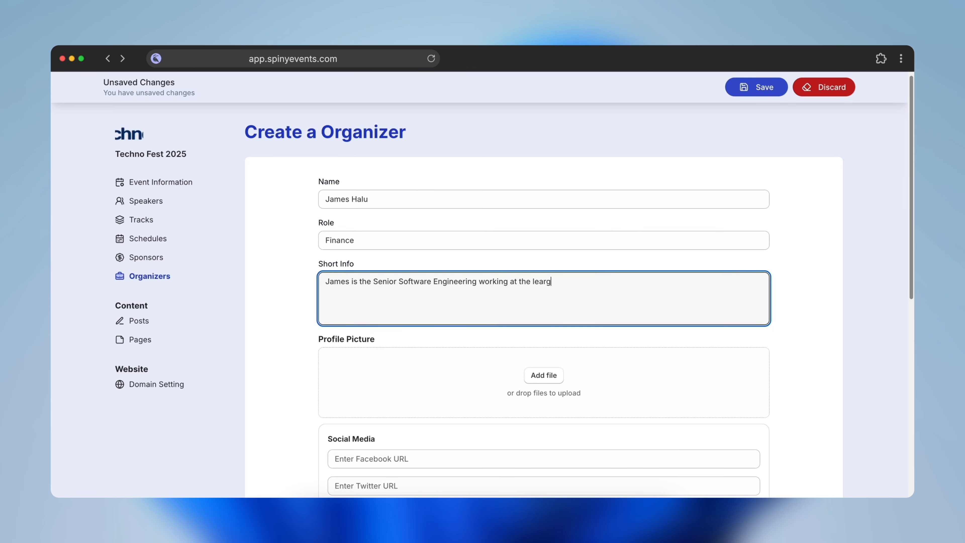
{"action": "type", "text": "est company in USA"}
{"action": "scroll", "coordinate": [414, 286], "scroll_direction": "down", "scroll_amount": 5}
{"action": "left_click", "coordinate": [547, 191]}
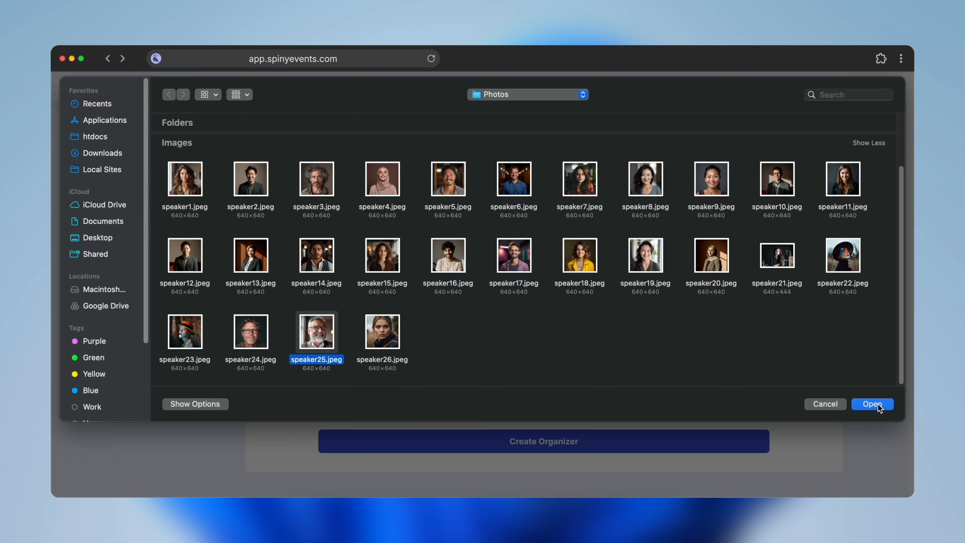
{"action": "left_click", "coordinate": [872, 403]}
{"action": "left_click", "coordinate": [558, 441]}
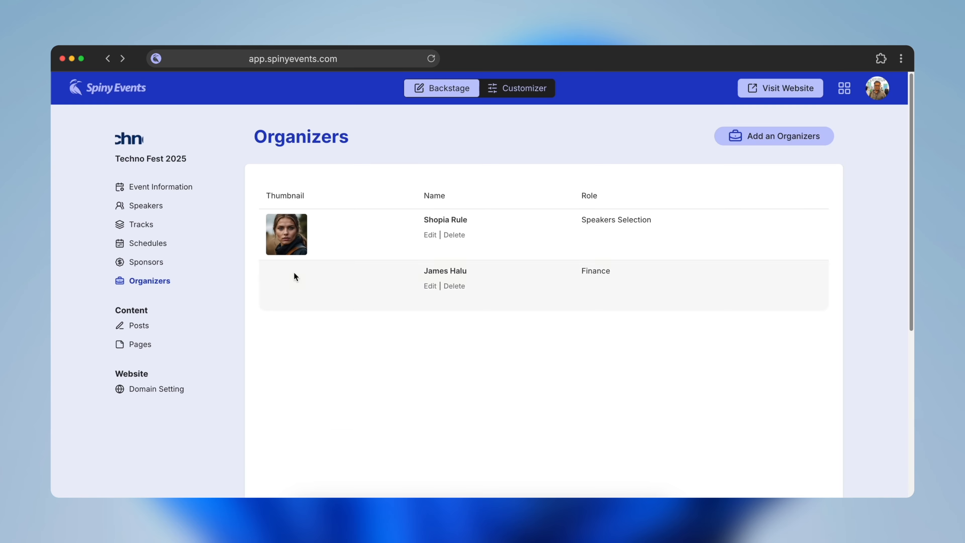
{"action": "left_click", "coordinate": [537, 89]}
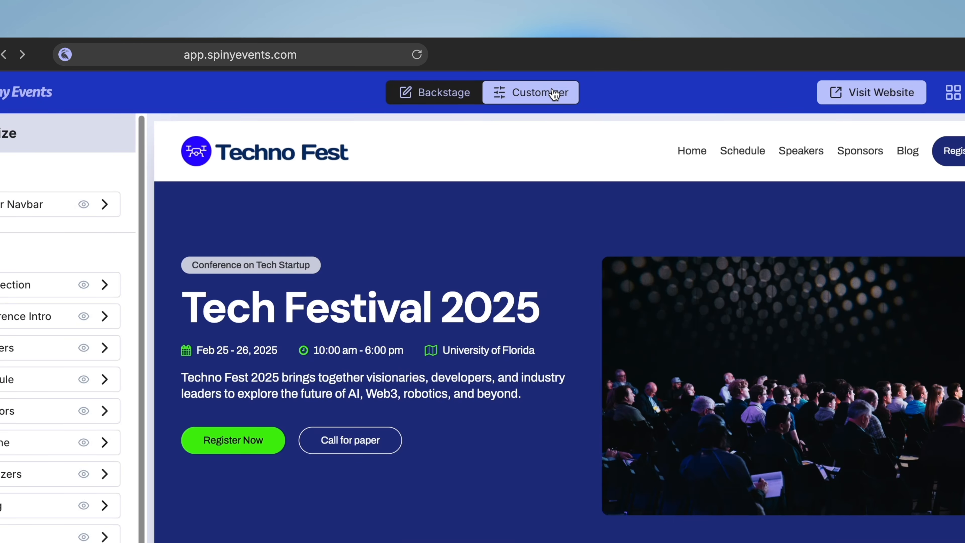
{"action": "scroll", "coordinate": [576, 348], "scroll_direction": "down", "scroll_amount": 15}
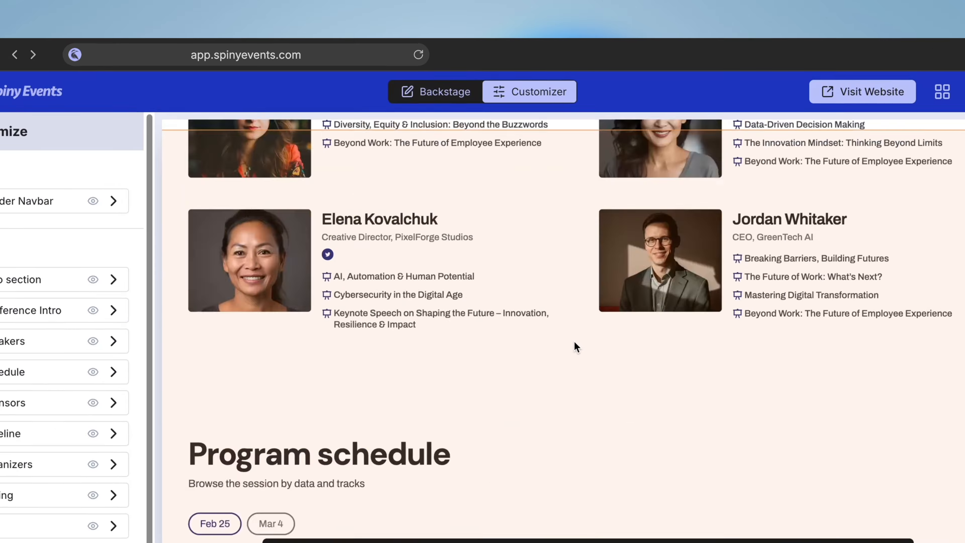
{"action": "scroll", "coordinate": [576, 347], "scroll_direction": "down", "scroll_amount": 20}
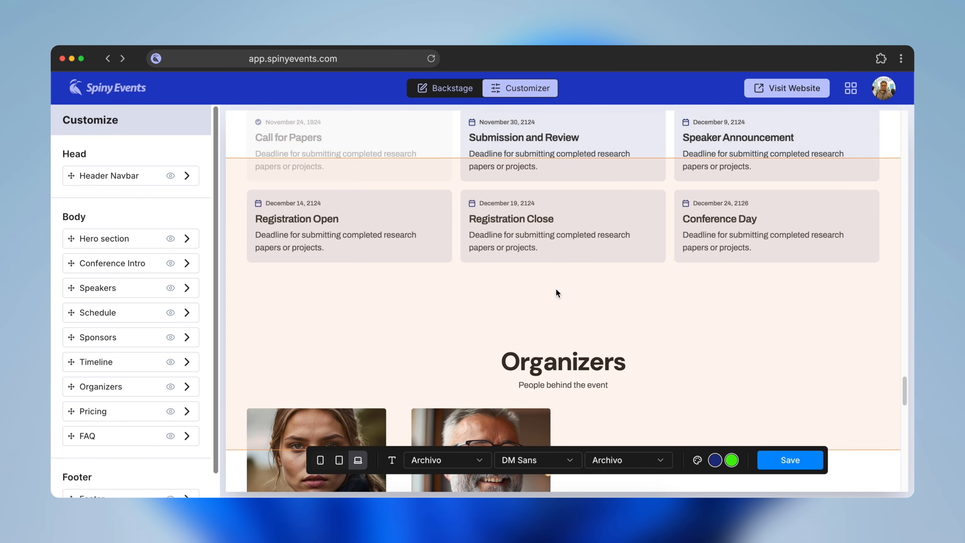
{"action": "scroll", "coordinate": [556, 291], "scroll_direction": "down", "scroll_amount": 5}
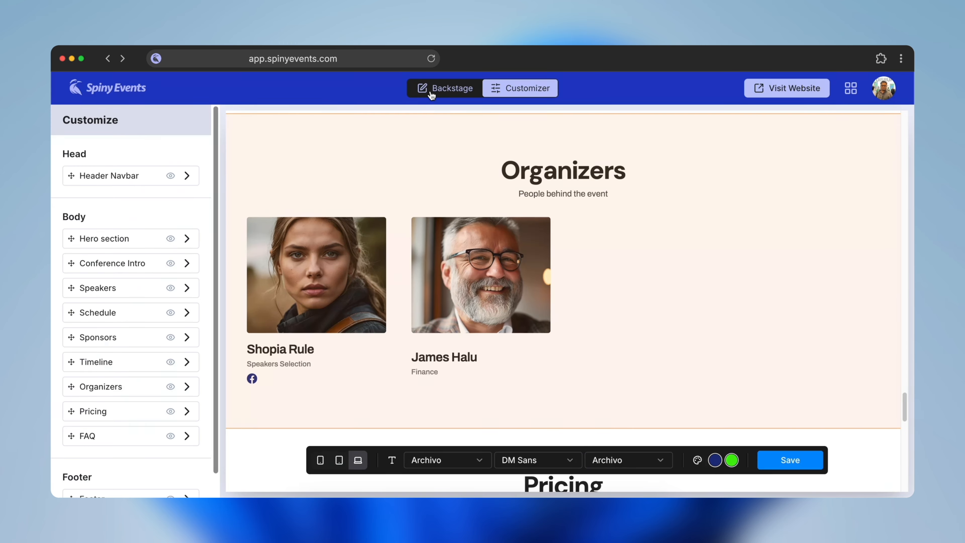
{"action": "left_click", "coordinate": [431, 91]}
{"action": "left_click", "coordinate": [156, 280]}
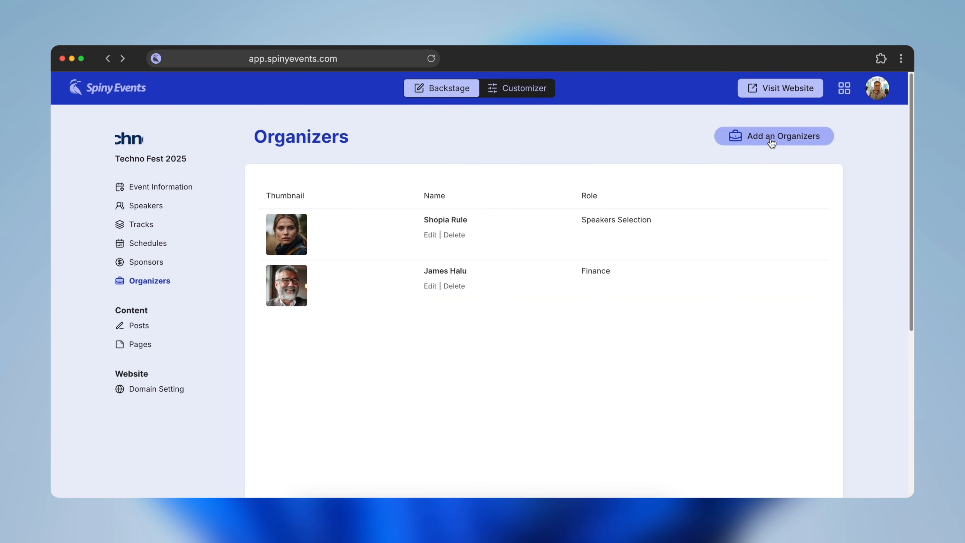
Step: Create a Volunteer organizer with photo speaker15.jpeg and a LinkedIn profile link
{"action": "left_click", "coordinate": [771, 143]}
{"action": "type", "text": "Jenifer Wil"}
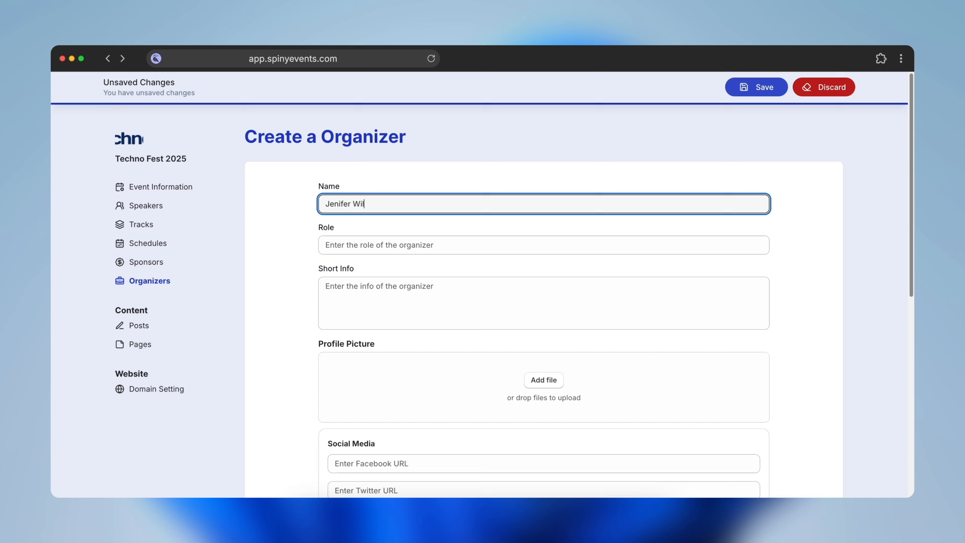
{"action": "key", "text": "Tab"}
{"action": "type", "text": "Volunteer"}
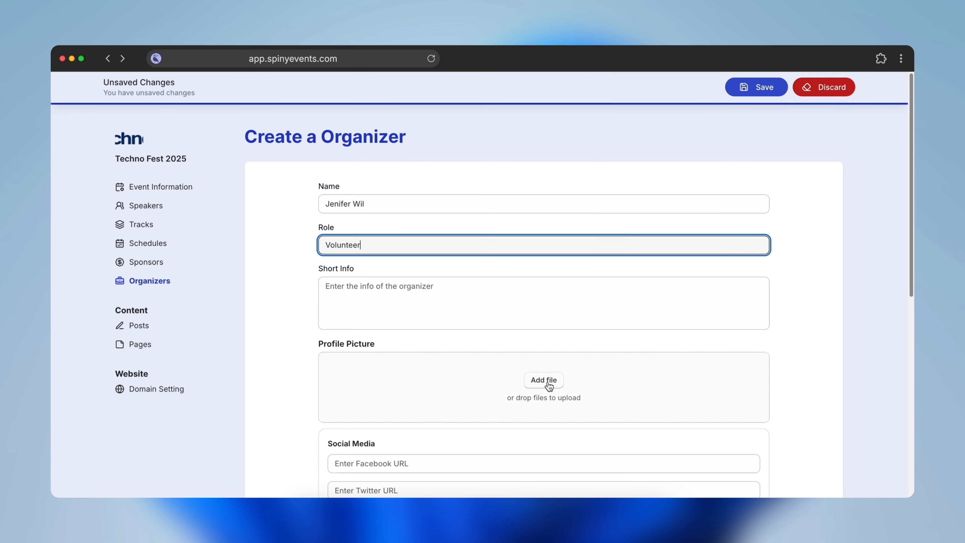
{"action": "left_click", "coordinate": [548, 384]}
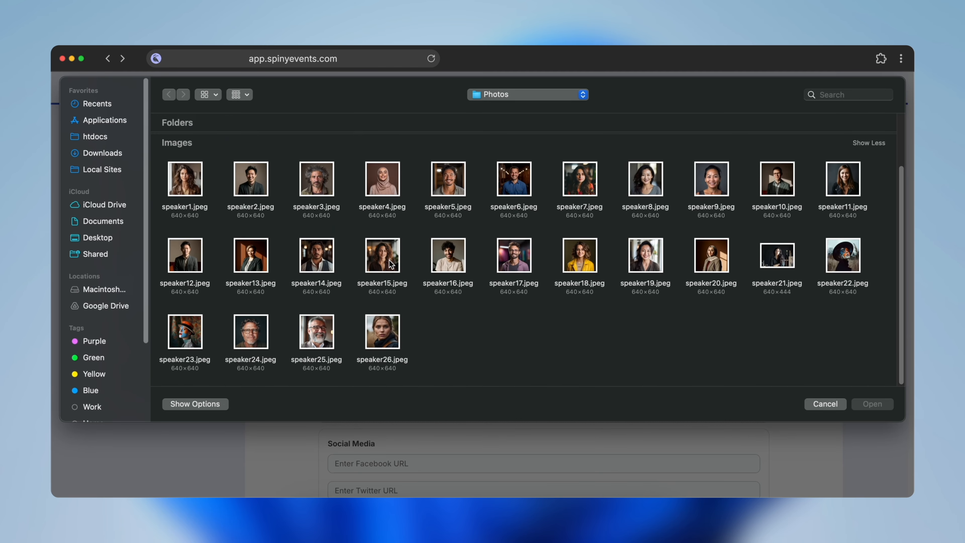
{"action": "left_click", "coordinate": [392, 264]}
{"action": "left_click", "coordinate": [878, 404]}
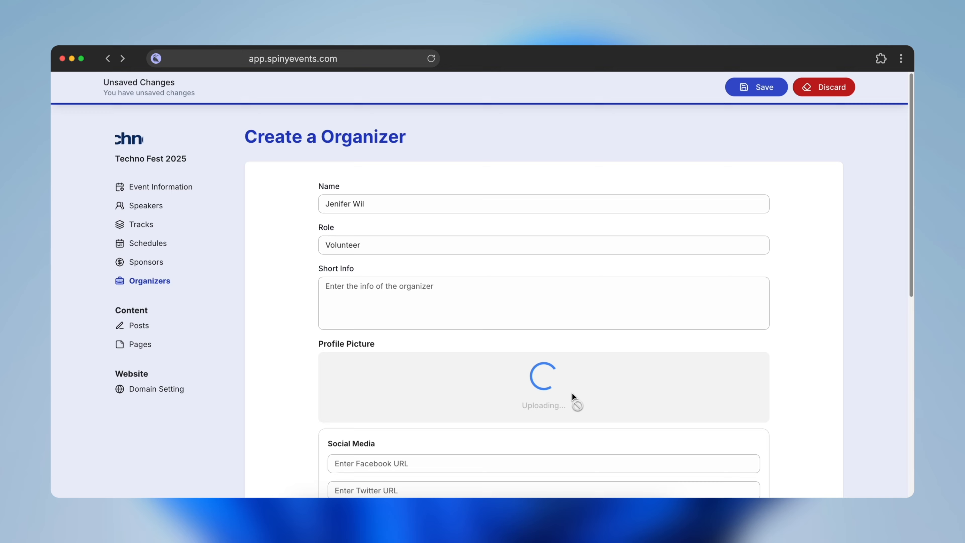
{"action": "scroll", "coordinate": [573, 397], "scroll_direction": "down", "scroll_amount": 3}
{"action": "left_click", "coordinate": [364, 335]}
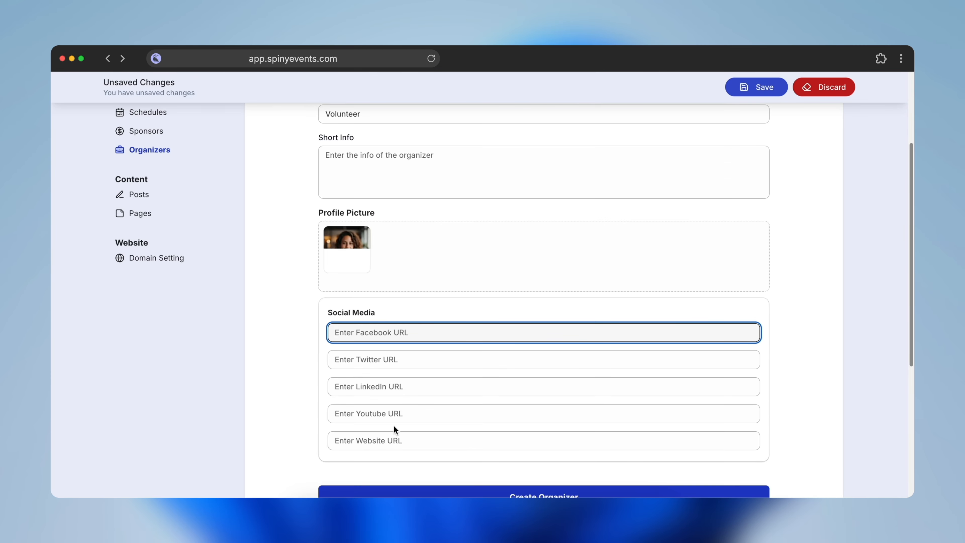
{"action": "left_click", "coordinate": [447, 386]}
{"action": "type", "text": "https://linkedin.com/in/james"}
{"action": "scroll", "coordinate": [447, 385], "scroll_direction": "down", "scroll_amount": 2}
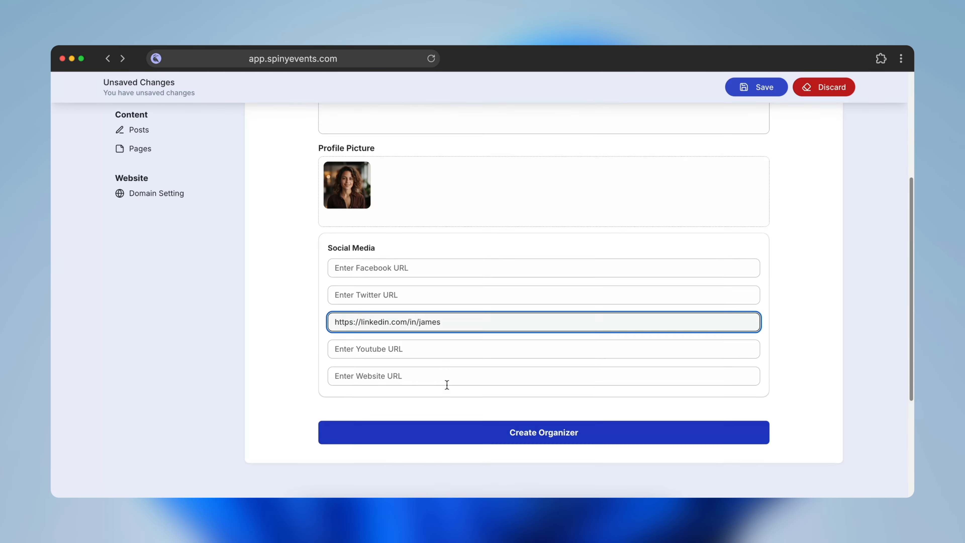
{"action": "left_click", "coordinate": [530, 394]}
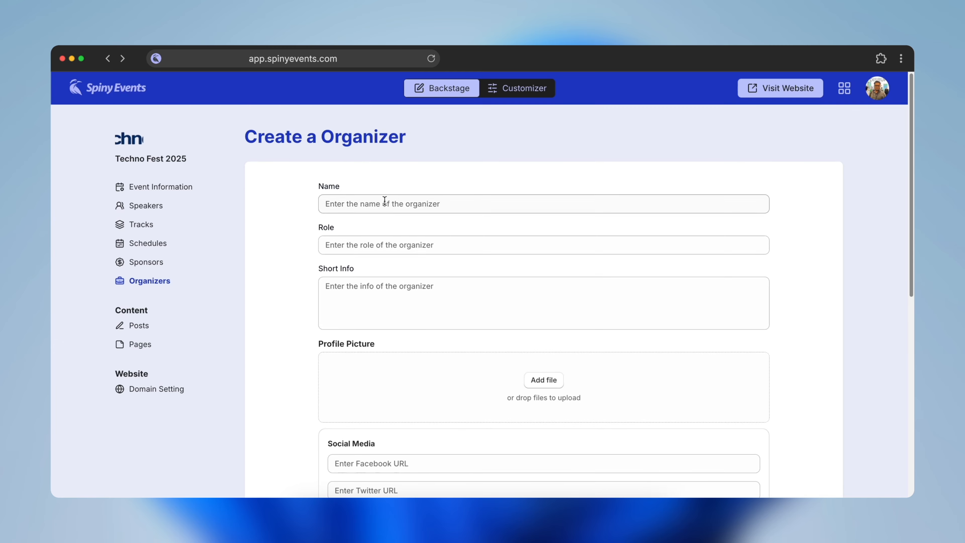
Step: Create an Organizer-role entry with photo speaker24.jpeg and an X profile link
{"action": "left_click", "coordinate": [385, 203]}
{"action": "type", "text": "William Jam"}
{"action": "left_click", "coordinate": [375, 246]}
{"action": "type", "text": "Organizer"}
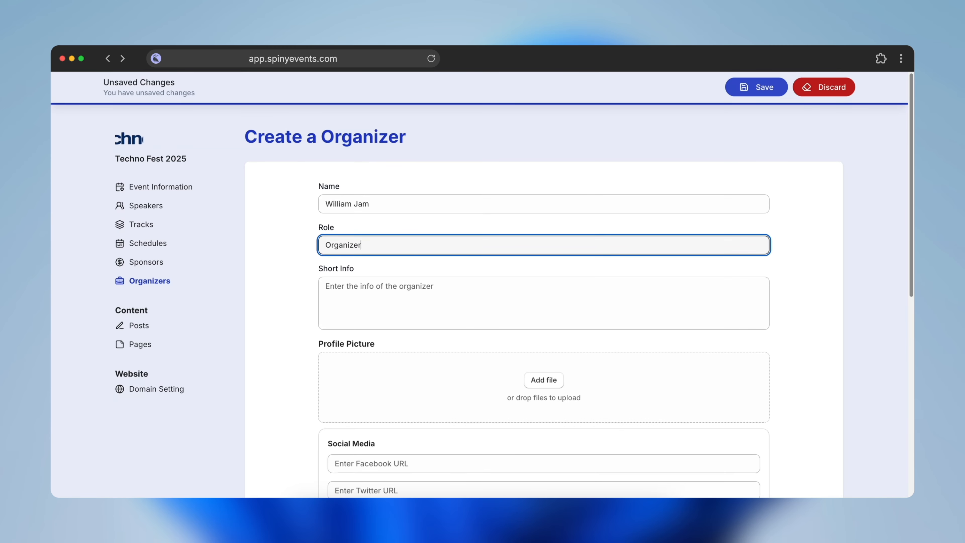
{"action": "left_click", "coordinate": [547, 384]}
{"action": "scroll", "coordinate": [549, 385], "scroll_direction": "down", "scroll_amount": 2}
{"action": "left_click", "coordinate": [250, 331]}
{"action": "left_click", "coordinate": [872, 404]}
{"action": "scroll", "coordinate": [482, 391], "scroll_direction": "down", "scroll_amount": 5}
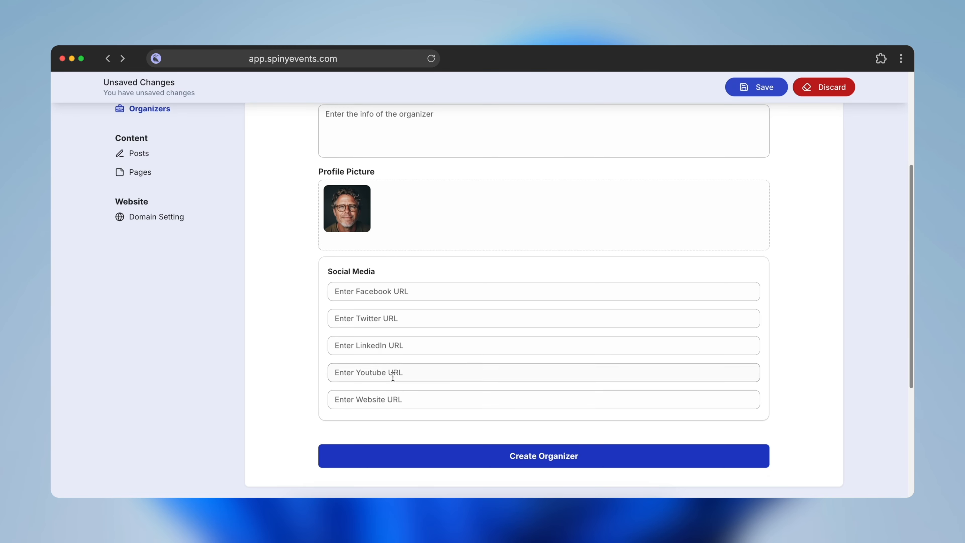
{"action": "left_click", "coordinate": [362, 318]}
{"action": "type", "text": "https://x.com/wil"}
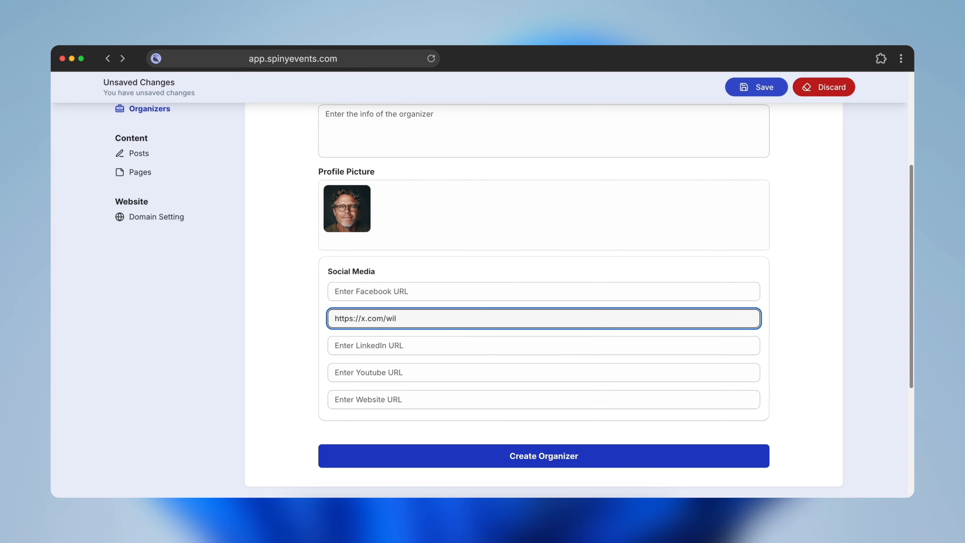
{"action": "type", "text": "liamjam"}
{"action": "left_click", "coordinate": [550, 462]}
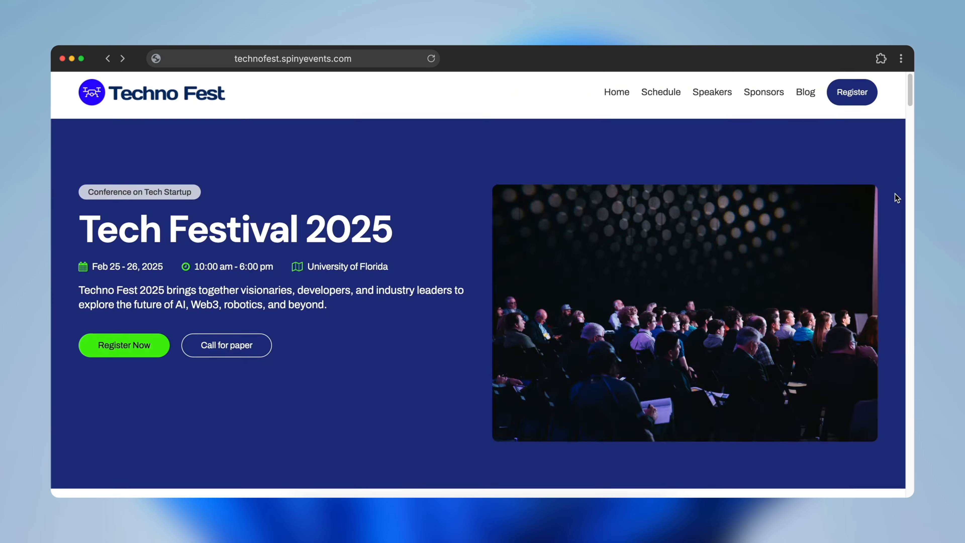
Step: Scroll the live Techno Fest site to view the Organizers section with all four people
{"action": "scroll", "coordinate": [893, 201], "scroll_direction": "down", "scroll_amount": 15}
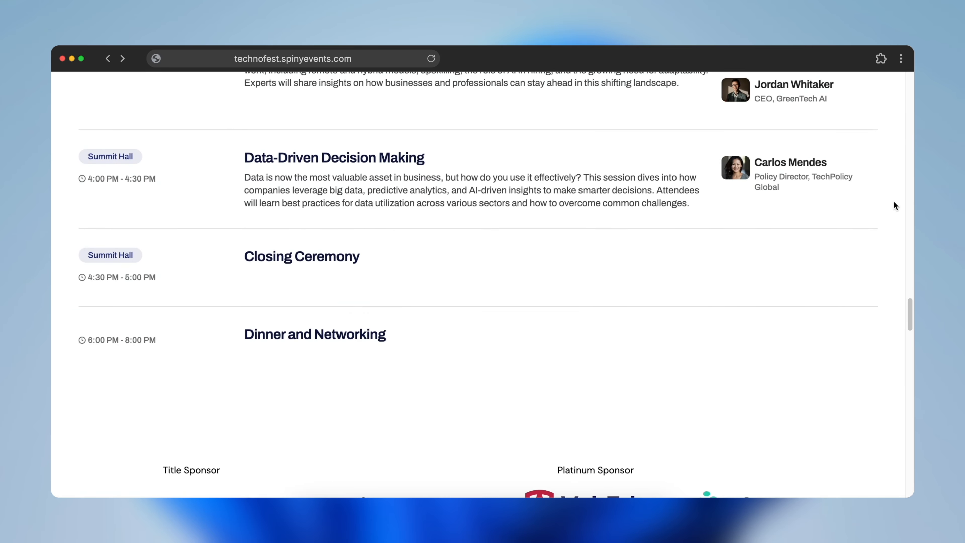
{"action": "scroll", "coordinate": [894, 202], "scroll_direction": "down", "scroll_amount": 20}
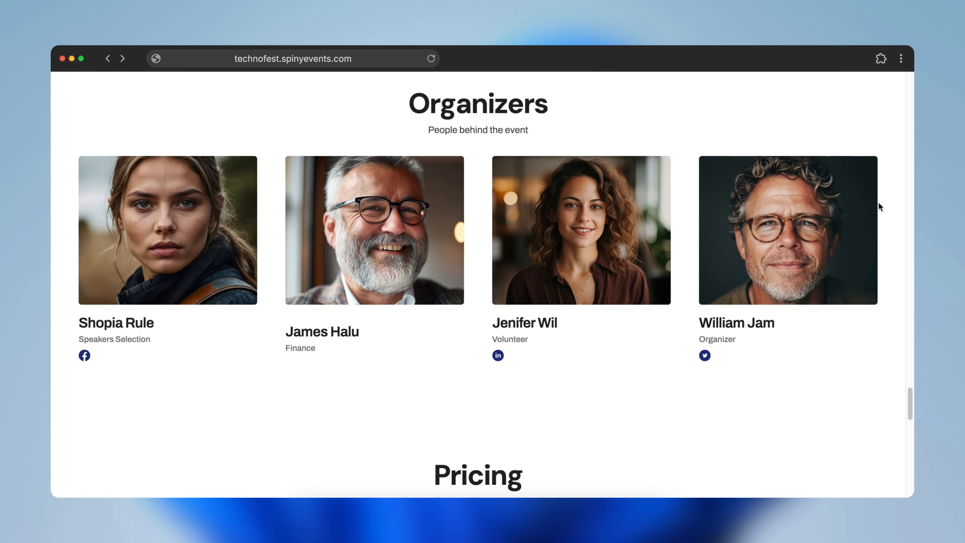
{"action": "scroll", "coordinate": [704, 217], "scroll_direction": "up", "scroll_amount": 4}
{"action": "scroll", "coordinate": [704, 216], "scroll_direction": "down", "scroll_amount": 1}
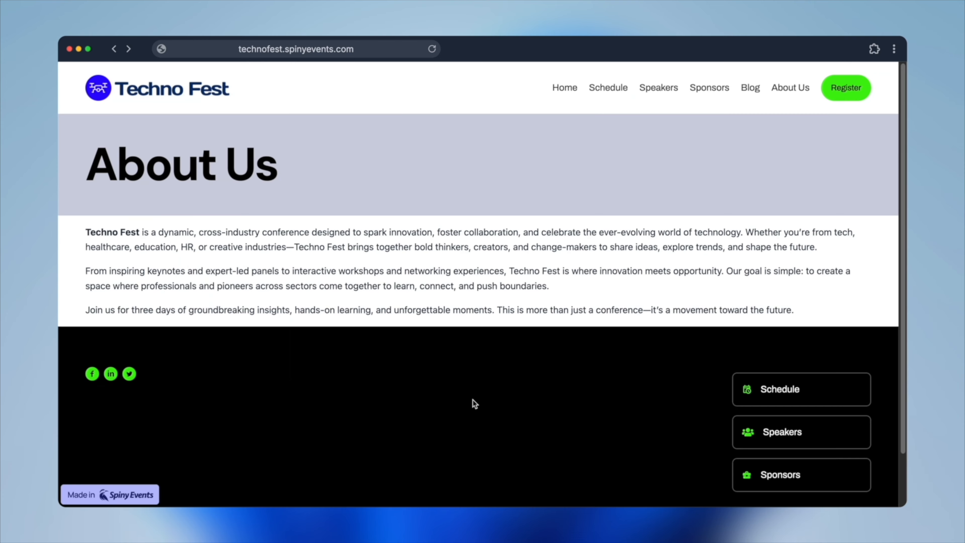
Step: Look over the Accommodation Info and Travel Details pages, then open the Posts list
{"action": "key", "text": "ctrl+Tab"}
{"action": "key", "text": "ctrl+Tab"}
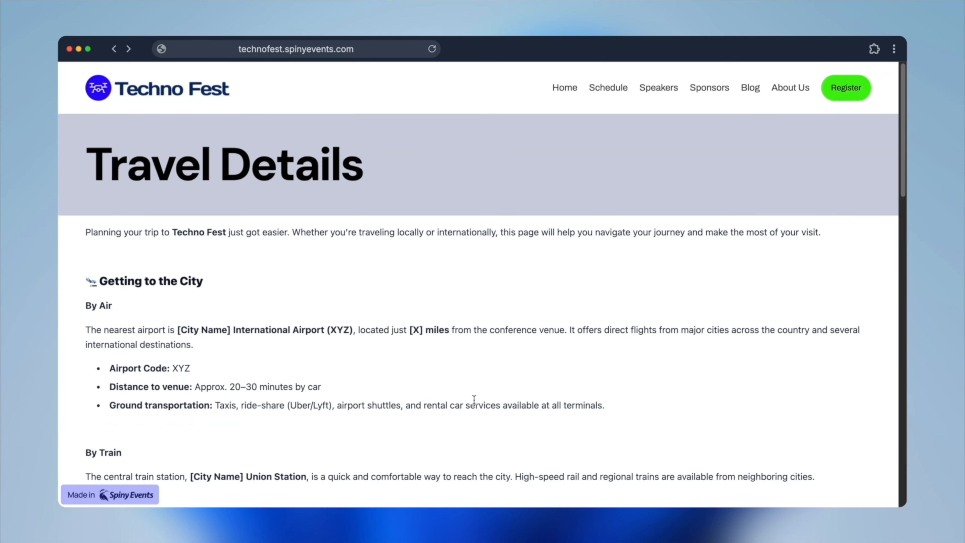
{"action": "key", "text": "ctrl+Tab"}
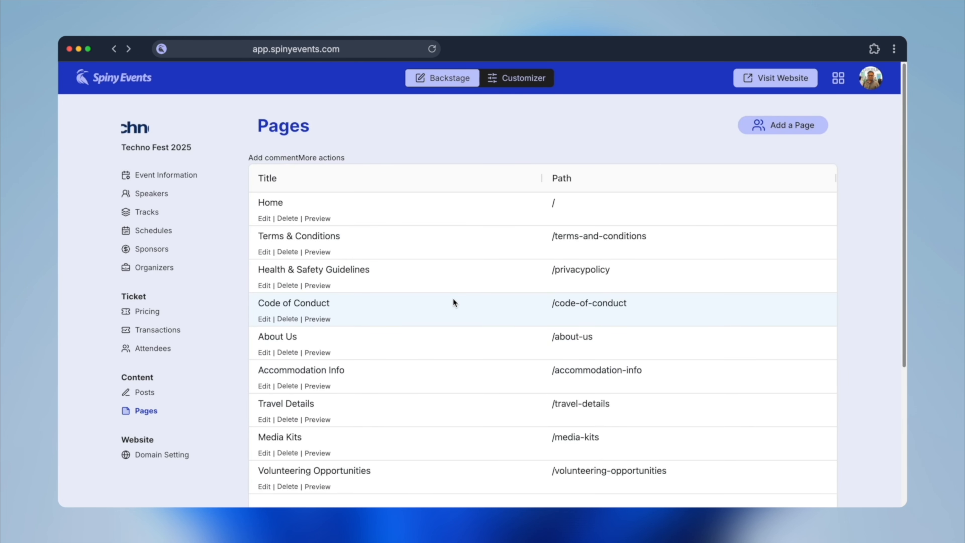
{"action": "left_click", "coordinate": [146, 392]}
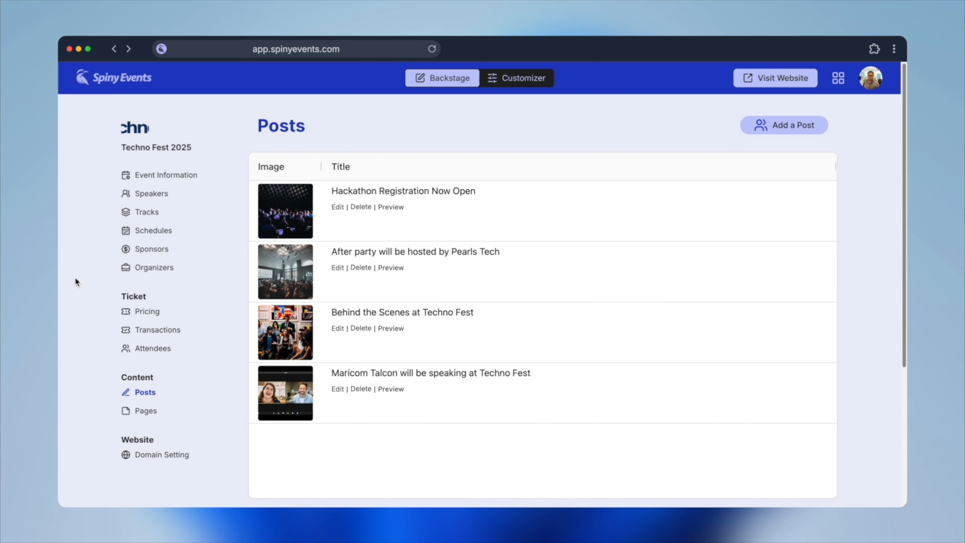
Step: Scroll through the public blog page, then return to the event's Posts list
{"action": "key", "text": "ctrl+Tab"}
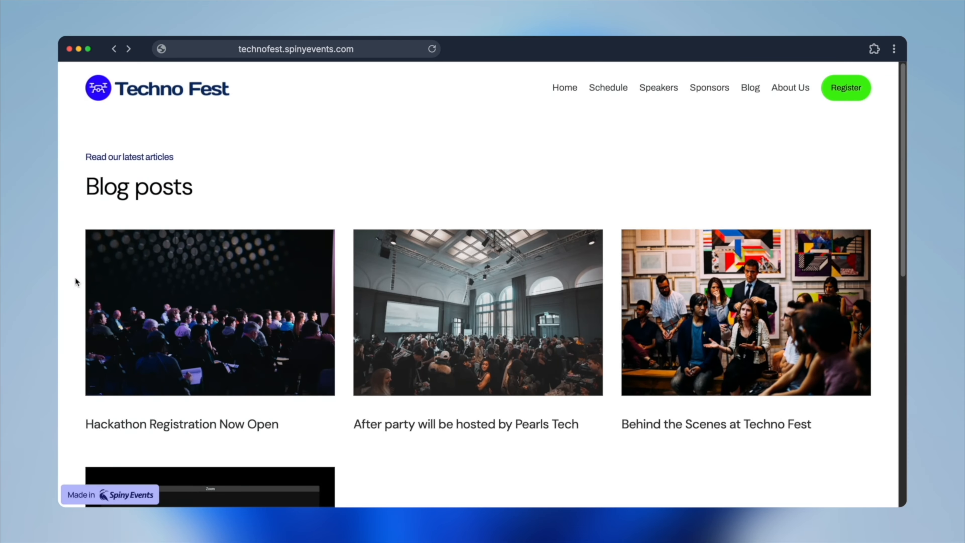
{"action": "scroll", "coordinate": [73, 290], "scroll_direction": "down", "scroll_amount": 3}
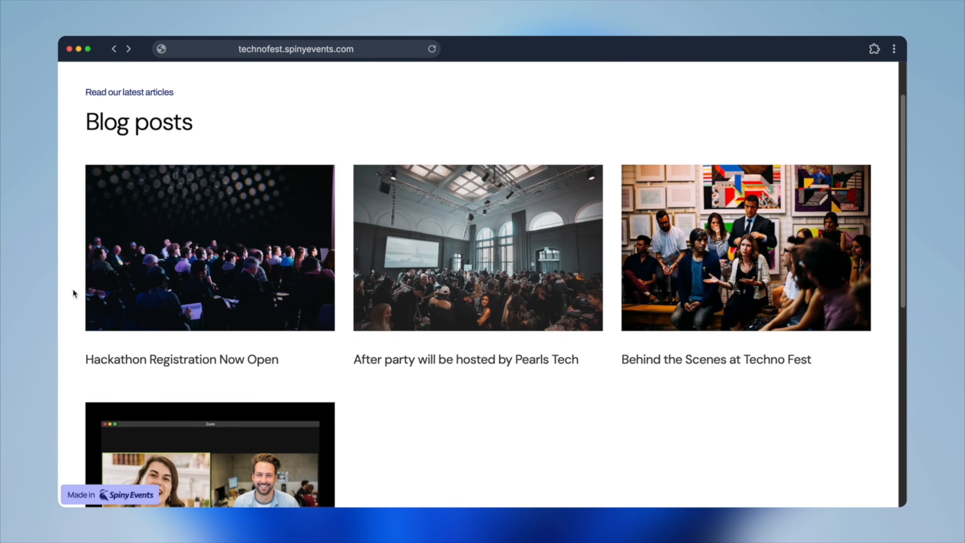
{"action": "scroll", "coordinate": [73, 293], "scroll_direction": "down", "scroll_amount": 3}
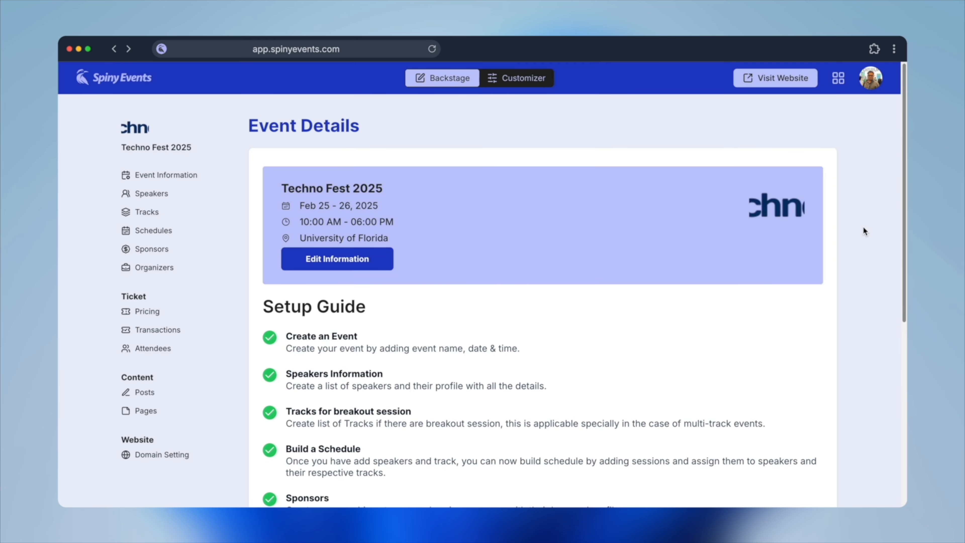
{"action": "left_click", "coordinate": [139, 394]}
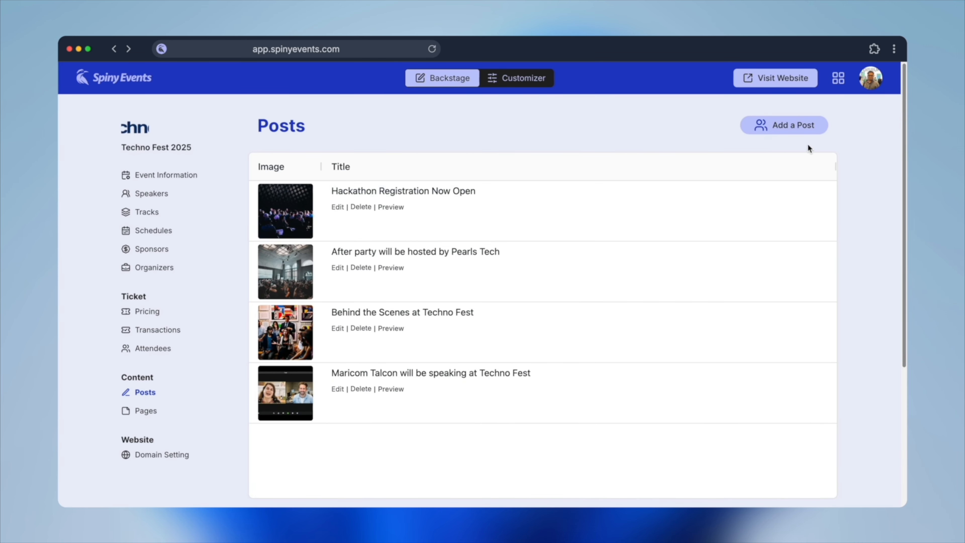
Step: Start a post titled 'After party will be hosted by Pearls Tech' describing the Nery Cafe party
{"action": "left_click", "coordinate": [795, 120]}
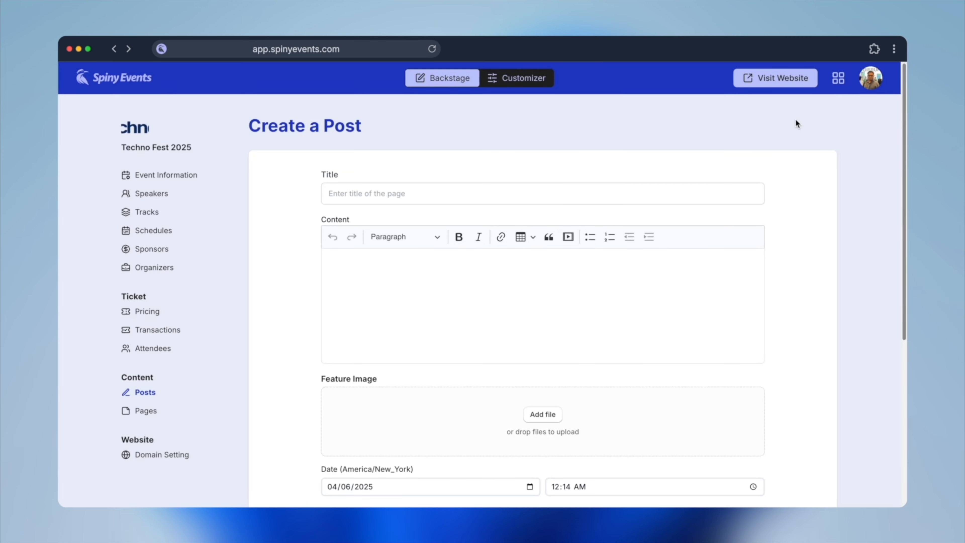
{"action": "left_click", "coordinate": [334, 193]}
{"action": "type", "text": "After part"}
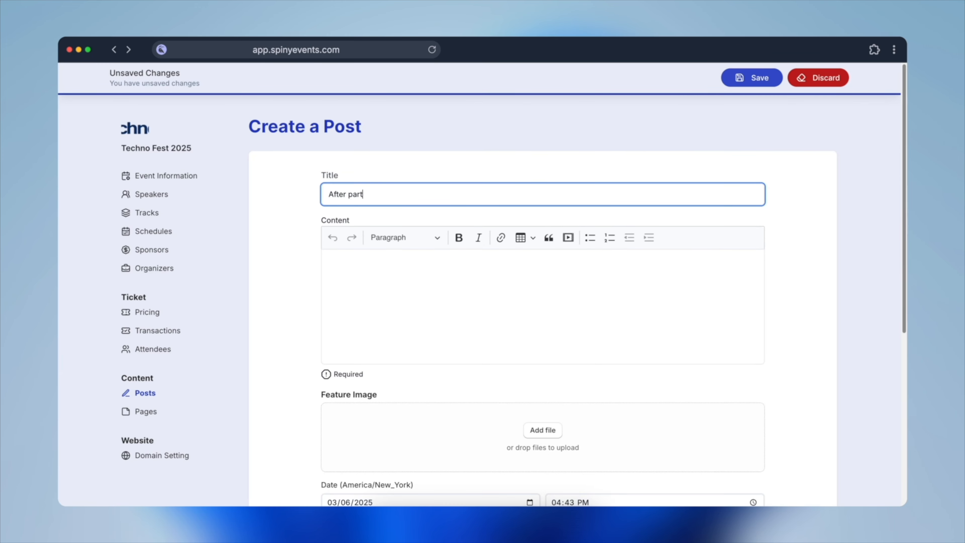
{"action": "type", "text": "y will be hosted by Pearls Tech"}
{"action": "key", "text": "Tab"}
{"action": "type", "text": "There will be after party which will be hosted by Pe"}
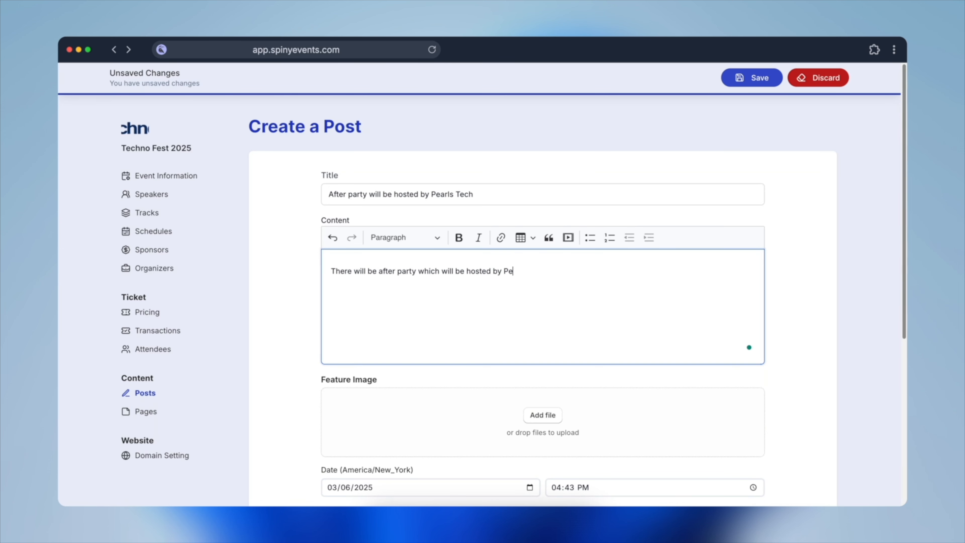
{"action": "type", "text": "arls Tech at Nery Cafe. You can be a part of this meetup"}
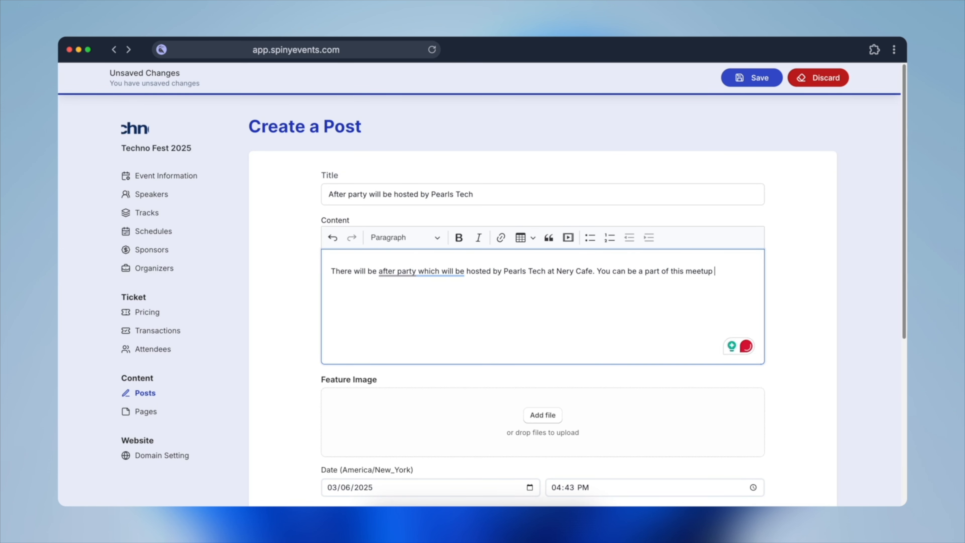
{"action": "key", "text": "BackSpace"}
{"action": "type", "text": "/gathering."}
Step: Attach a stage feature image, set the post time to 05:40 PM, and publish it
{"action": "scroll", "coordinate": [420, 281], "scroll_direction": "down", "scroll_amount": 3}
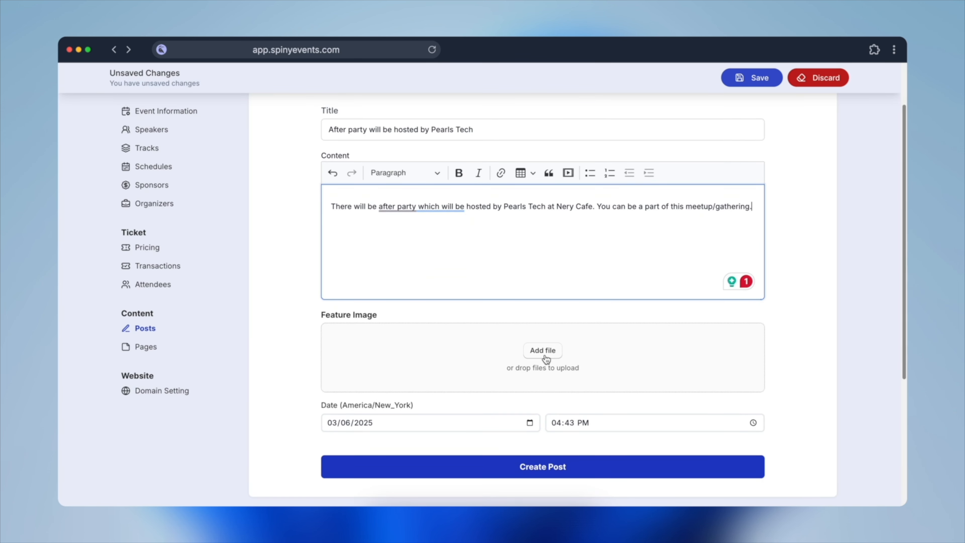
{"action": "left_click", "coordinate": [542, 350]}
{"action": "left_click", "coordinate": [778, 302]}
{"action": "left_click", "coordinate": [866, 409]}
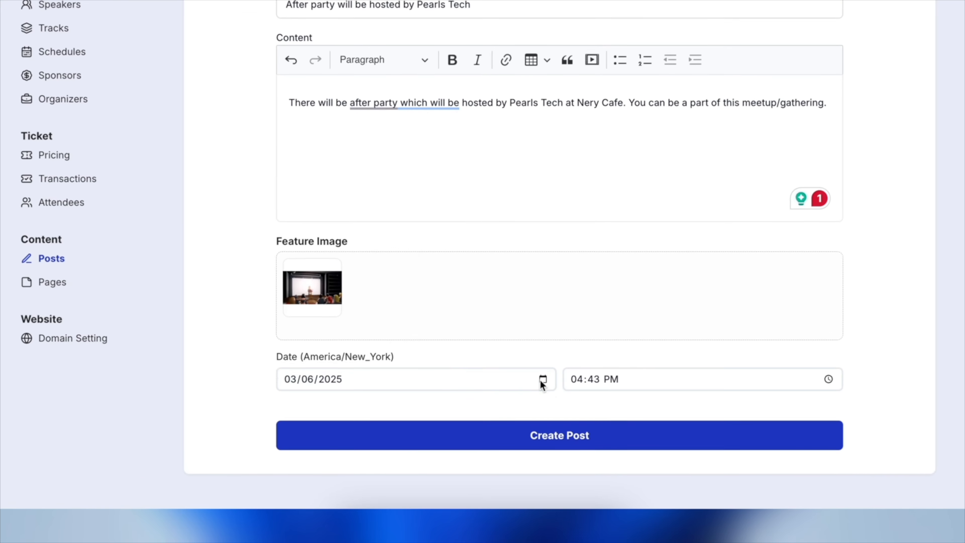
{"action": "left_click", "coordinate": [543, 382]}
{"action": "left_click", "coordinate": [829, 380]}
{"action": "left_click", "coordinate": [584, 218]}
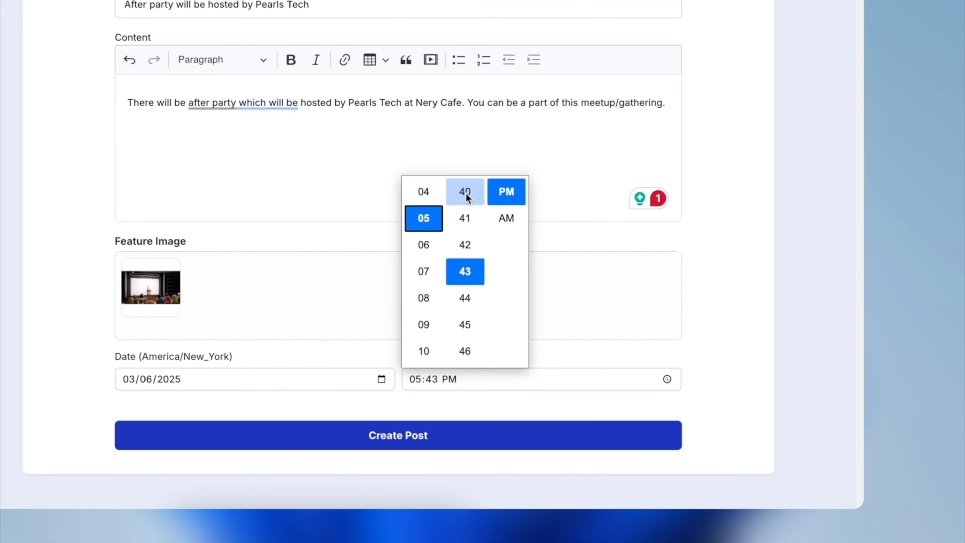
{"action": "left_click", "coordinate": [627, 192]}
{"action": "left_click", "coordinate": [493, 440]}
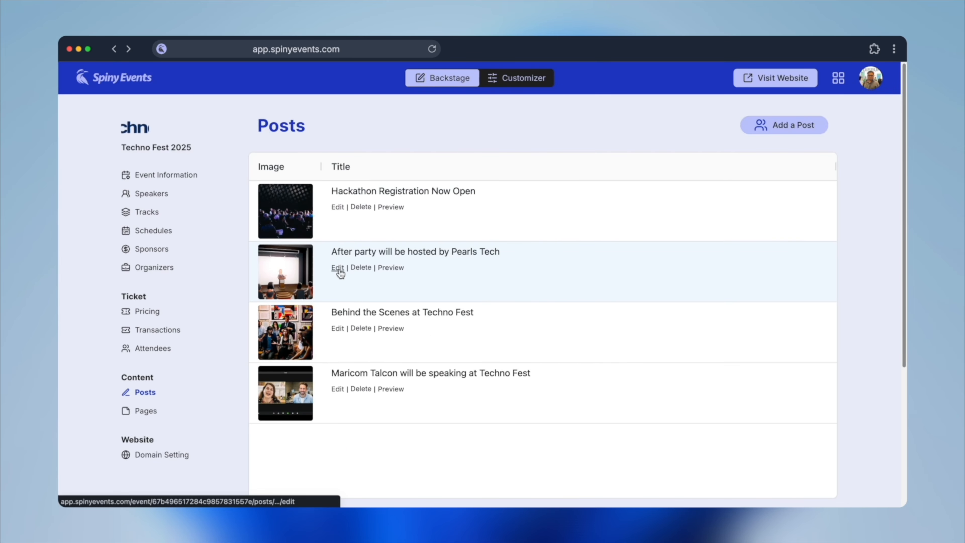
{"action": "left_click", "coordinate": [390, 267]}
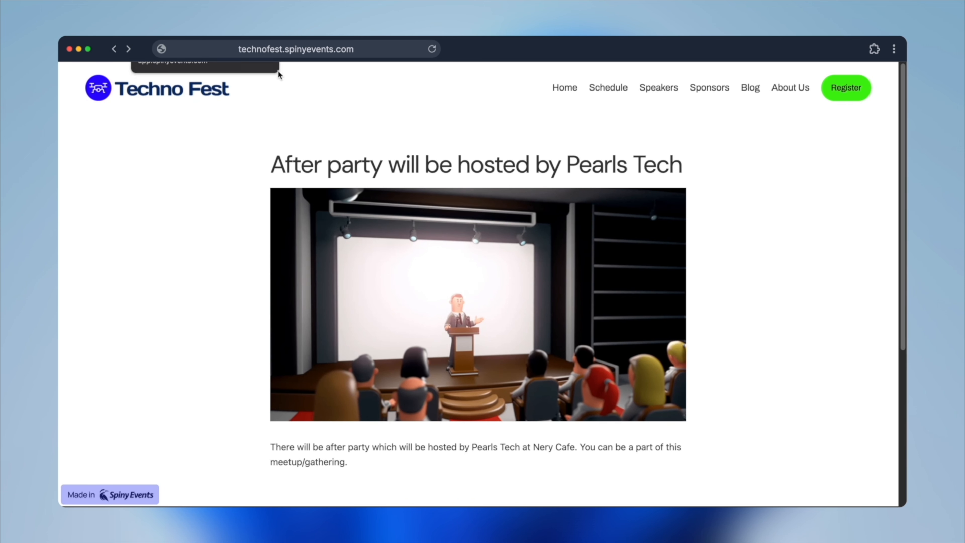
{"action": "left_click", "coordinate": [752, 92]}
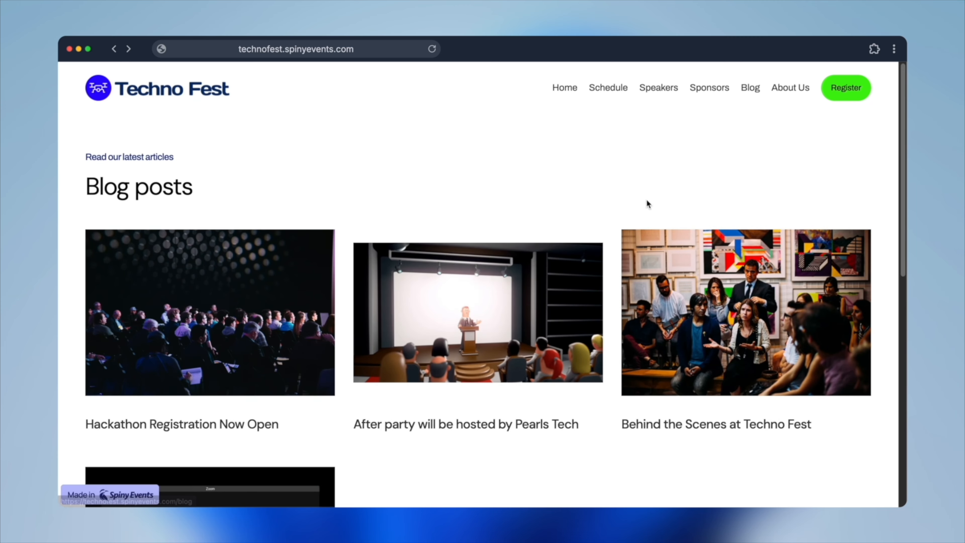
{"action": "scroll", "coordinate": [505, 327], "scroll_direction": "down", "scroll_amount": 3}
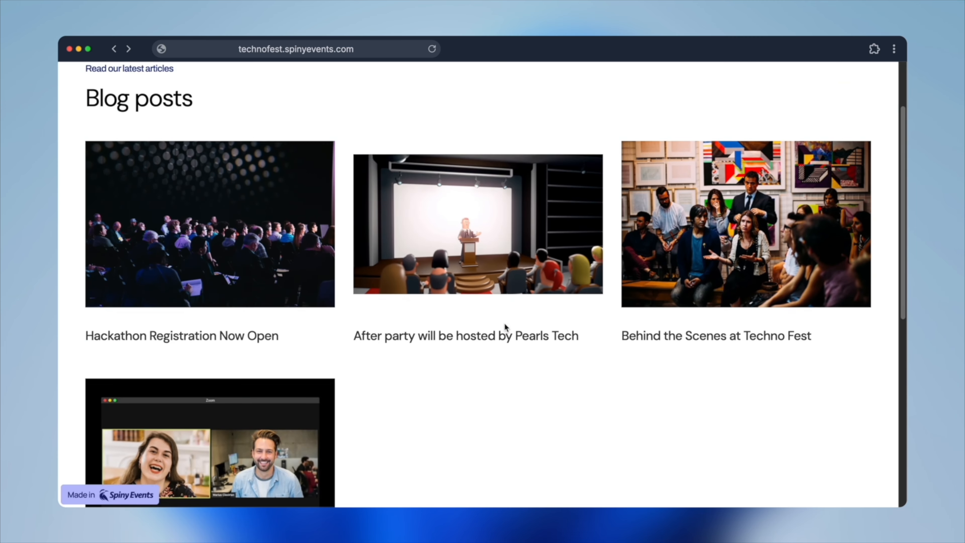
{"action": "scroll", "coordinate": [505, 327], "scroll_direction": "up", "scroll_amount": 3}
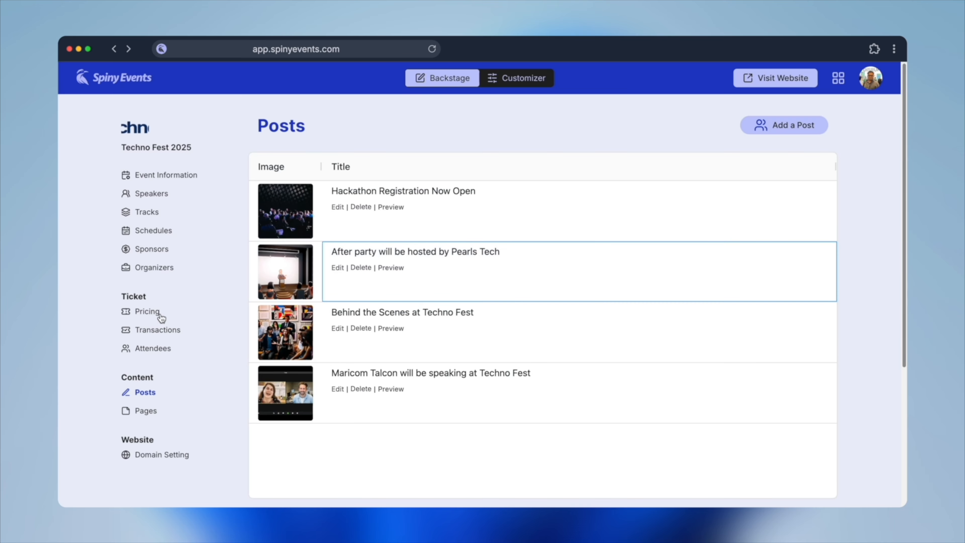
Step: Create an 'About Us' page reading 'Techno Fest is hosted by solid tech community of USA.' and preview it
{"action": "left_click", "coordinate": [145, 409]}
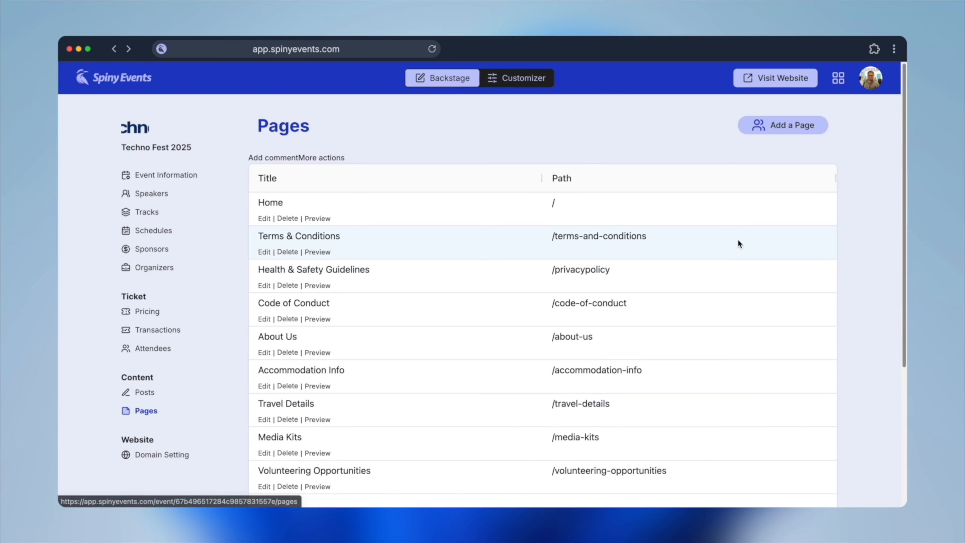
{"action": "scroll", "coordinate": [756, 357], "scroll_direction": "down", "scroll_amount": 2}
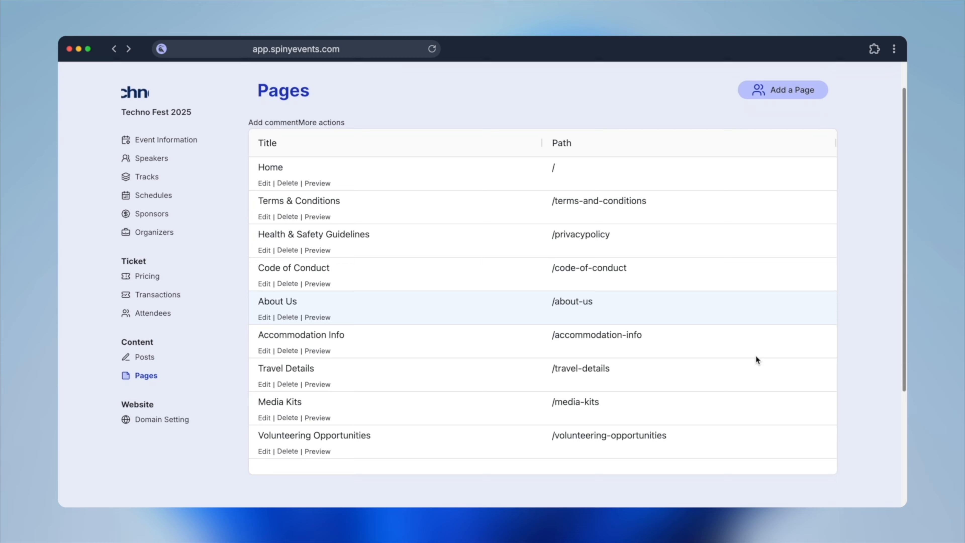
{"action": "scroll", "coordinate": [755, 355], "scroll_direction": "up", "scroll_amount": 2}
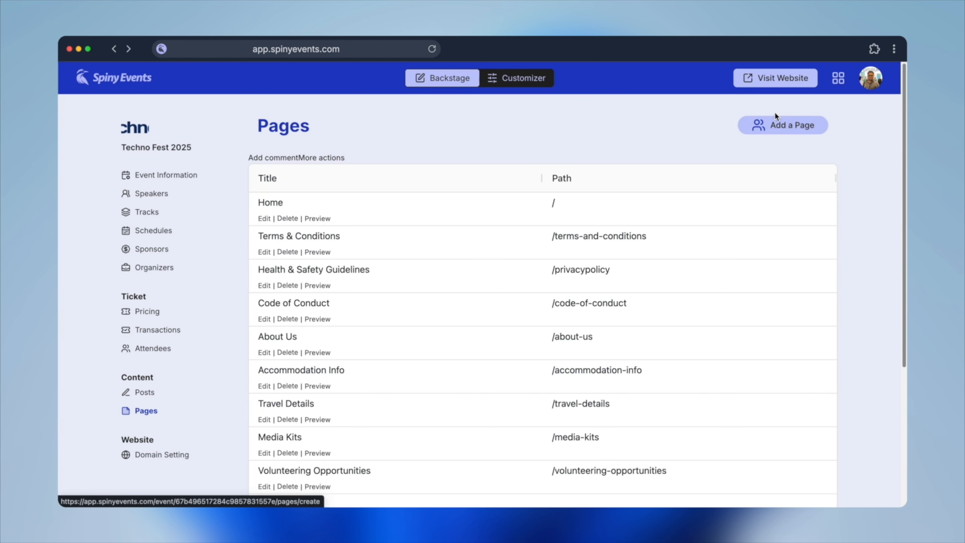
{"action": "left_click", "coordinate": [778, 129]}
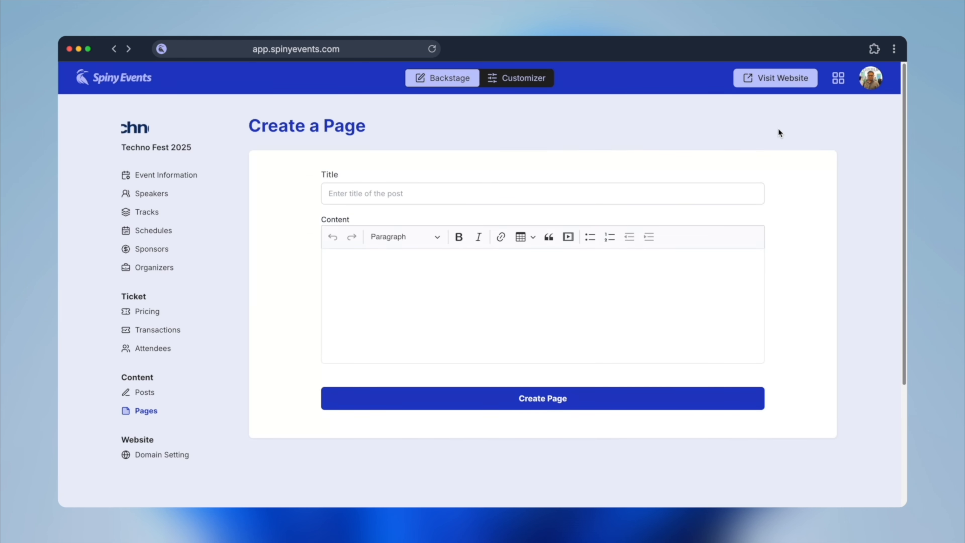
{"action": "left_click", "coordinate": [447, 188]}
{"action": "type", "text": "About Us"}
{"action": "key", "text": "Tab"}
{"action": "type", "text": "Techn"}
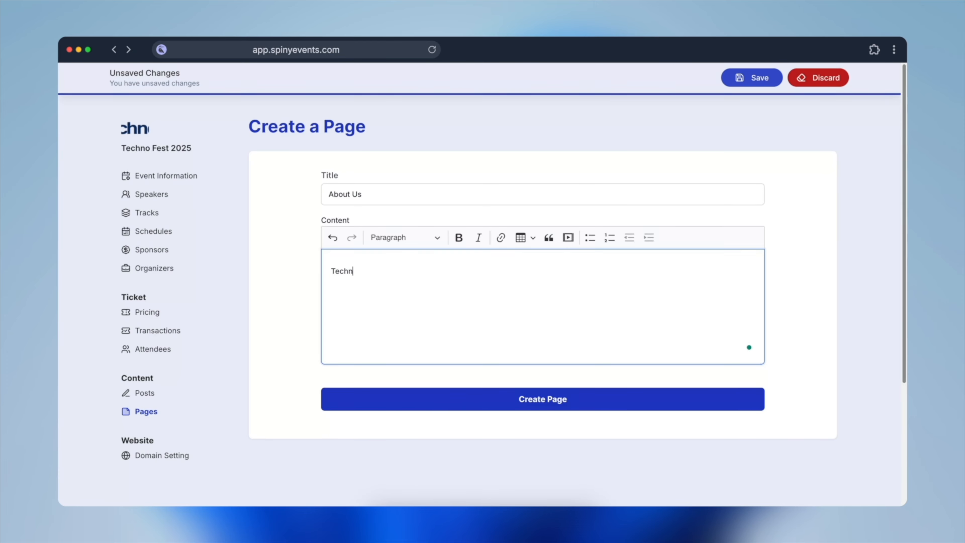
{"action": "type", "text": "o Fest is hosted by solid tech community of USA."}
{"action": "left_click", "coordinate": [593, 403]}
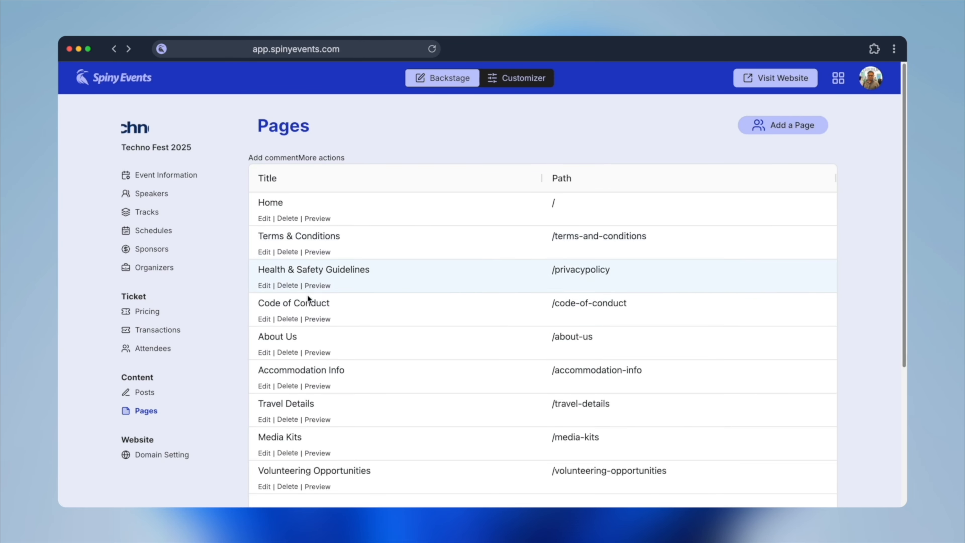
{"action": "left_click", "coordinate": [316, 352]}
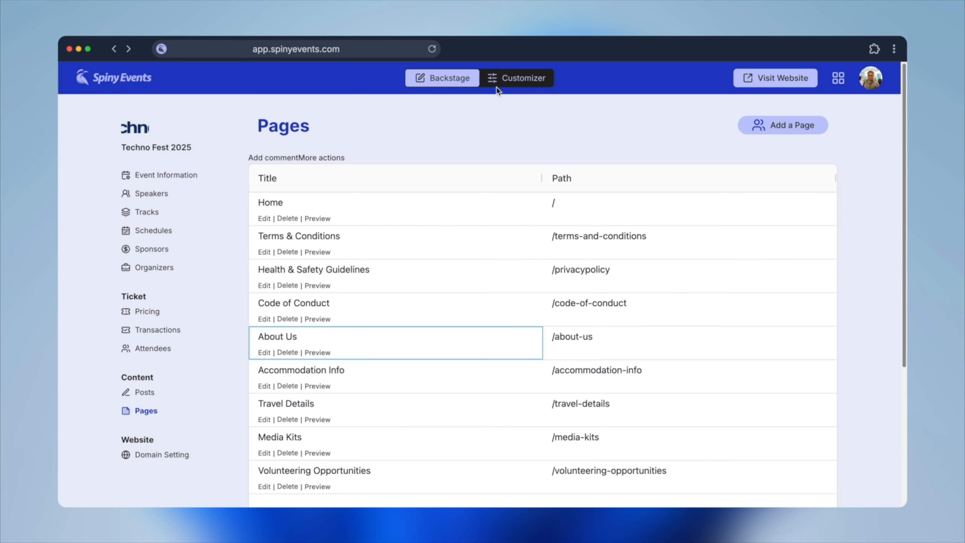
Step: Add a new item to the website's header navigation menu
{"action": "left_click", "coordinate": [497, 77]}
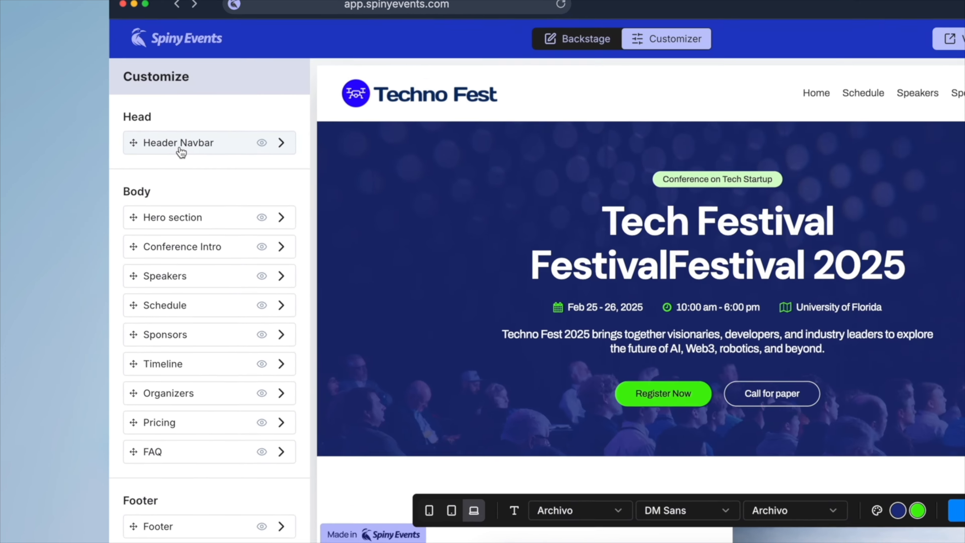
{"action": "left_click", "coordinate": [181, 152]}
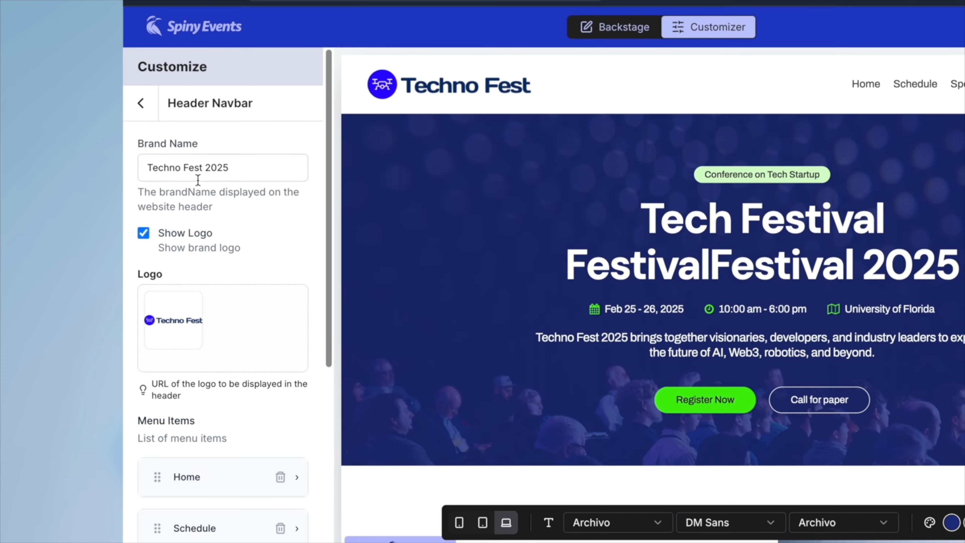
{"action": "scroll", "coordinate": [205, 304], "scroll_direction": "down", "scroll_amount": 10}
{"action": "left_click", "coordinate": [190, 433]}
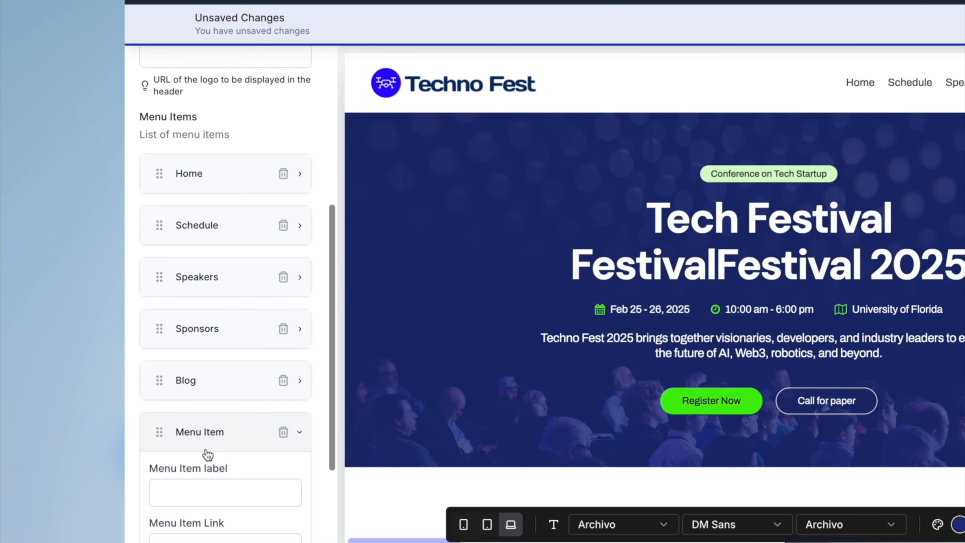
Step: Label the new menu item About Us with link /about-us, save, and reload the live site
{"action": "scroll", "coordinate": [207, 418], "scroll_direction": "down", "scroll_amount": 4}
{"action": "left_click", "coordinate": [210, 365]}
{"action": "type", "text": "A"}
{"action": "type", "text": "bout"}
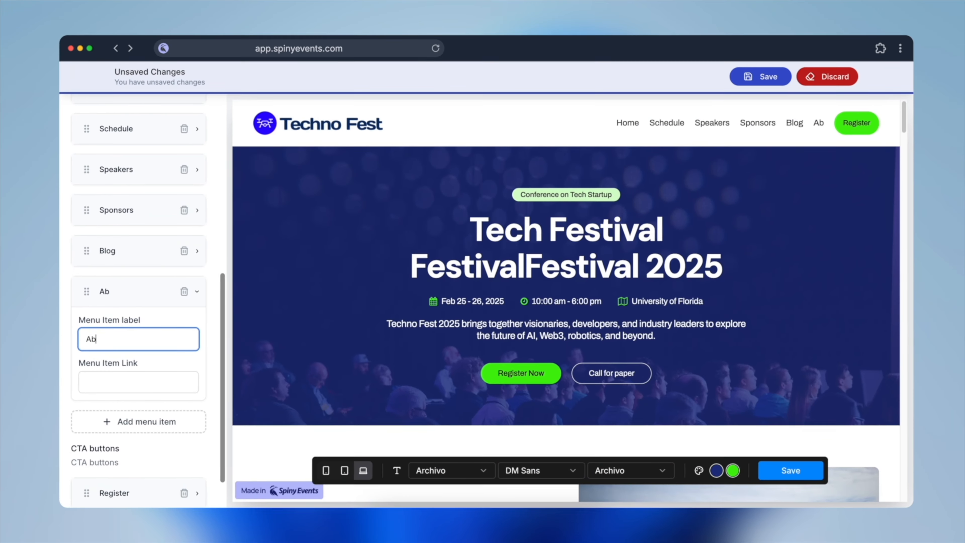
{"action": "type", "text": " Us"}
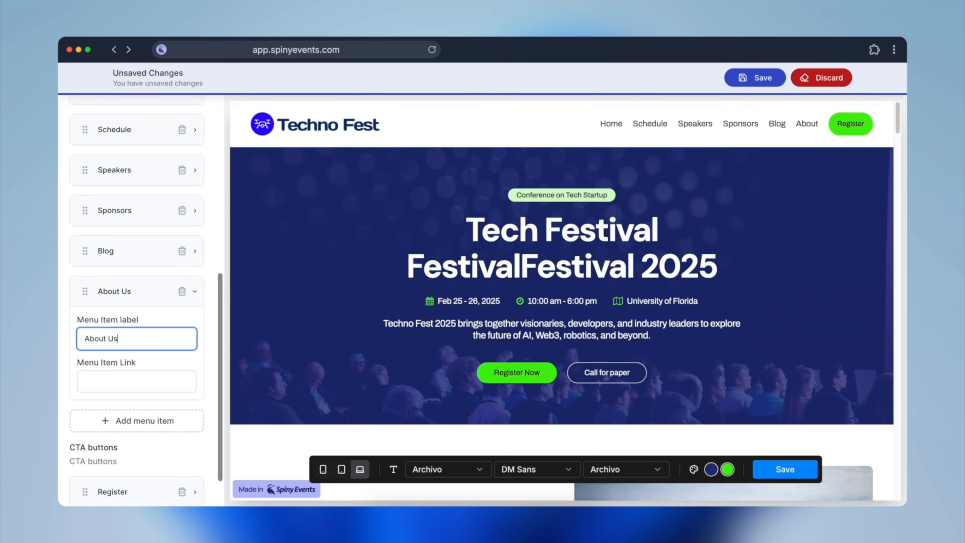
{"action": "key", "text": "Tab"}
{"action": "type", "text": "/about-"}
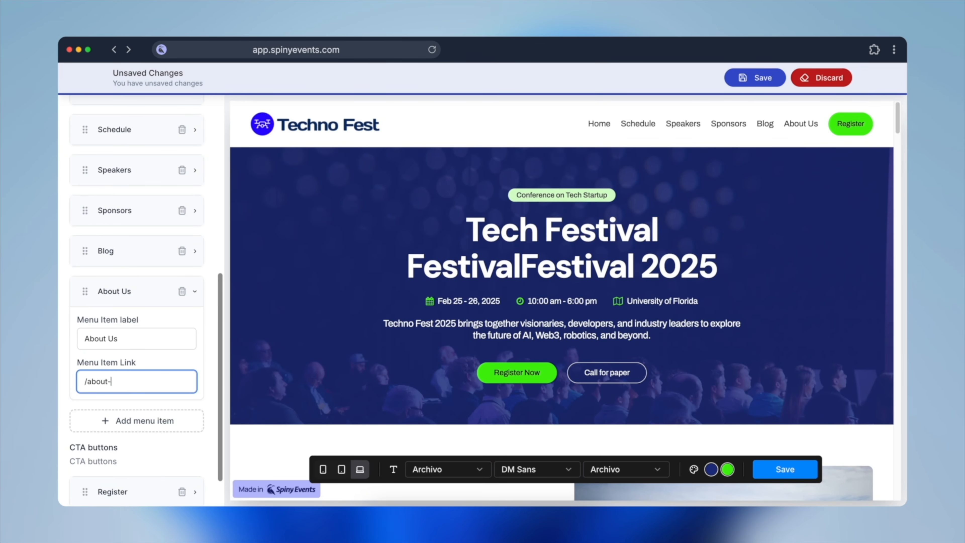
{"action": "type", "text": "us"}
{"action": "left_click", "coordinate": [785, 469]}
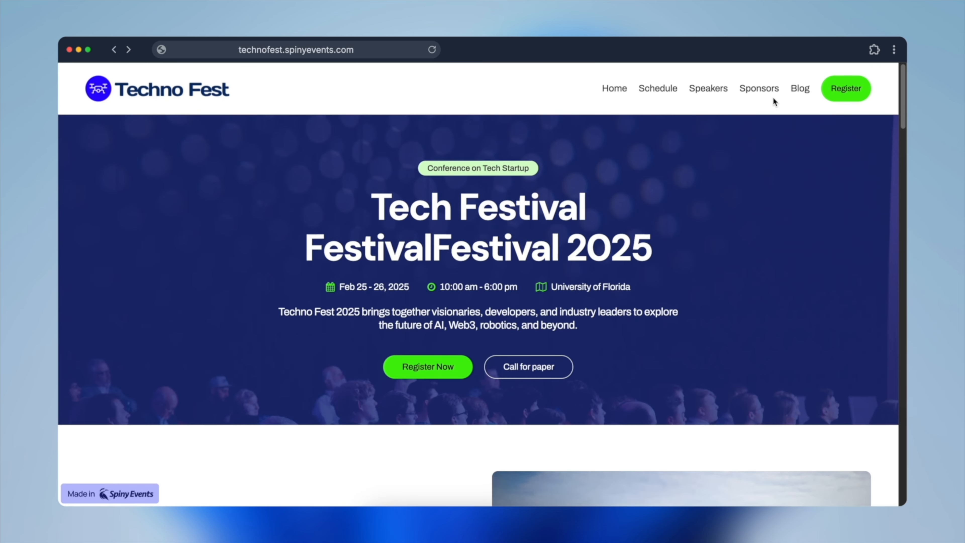
{"action": "key", "text": "super+r"}
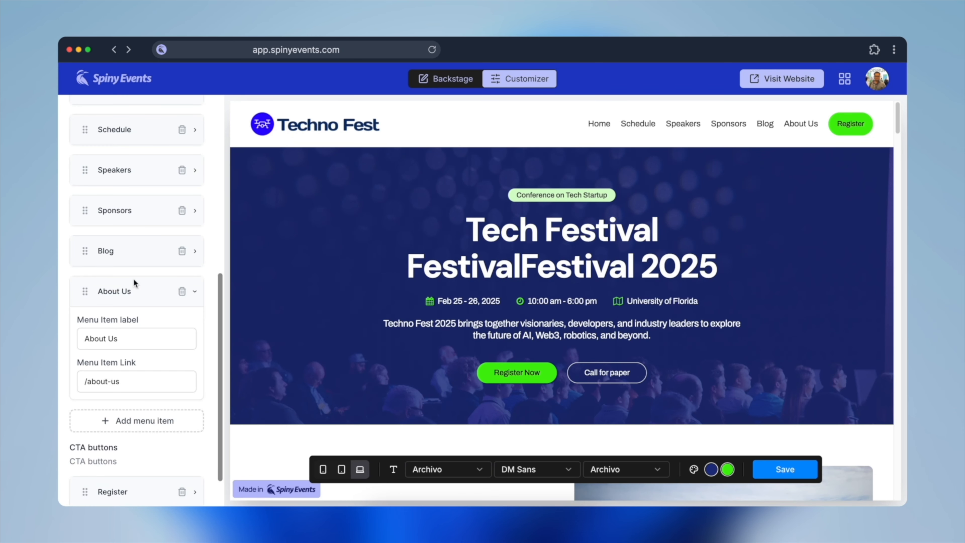
{"action": "scroll", "coordinate": [93, 148], "scroll_direction": "up", "scroll_amount": 8}
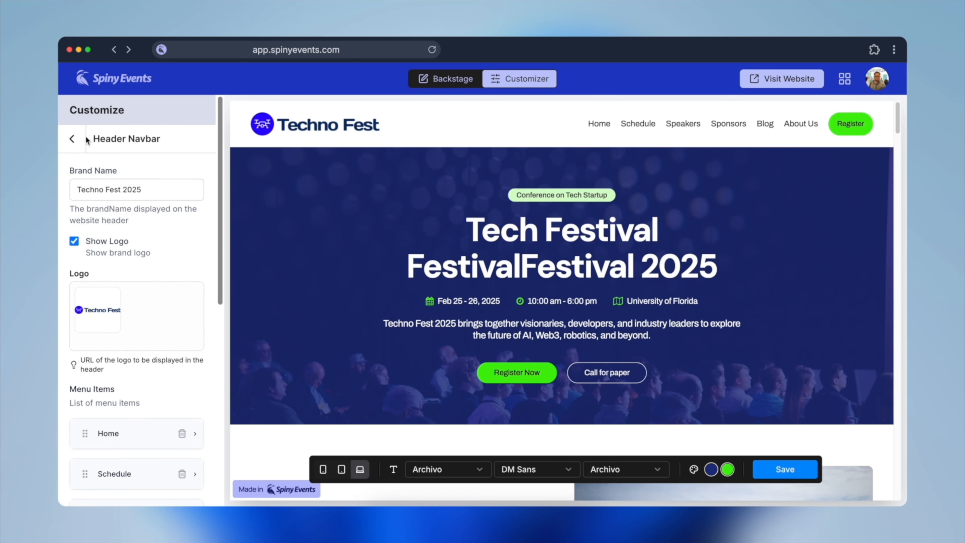
Step: Change the first footer link's address from # to /code-of-conduct and save
{"action": "left_click", "coordinate": [74, 139]}
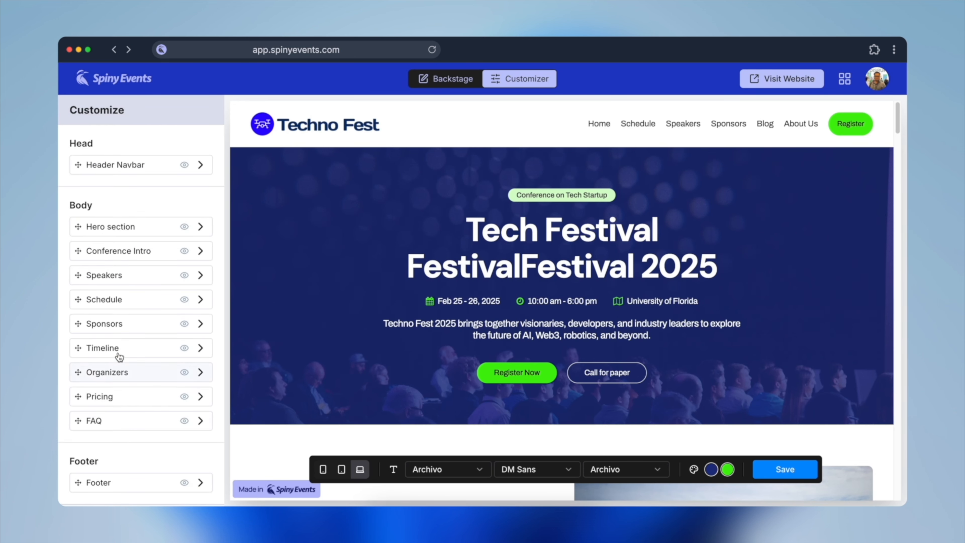
{"action": "left_click", "coordinate": [132, 485]}
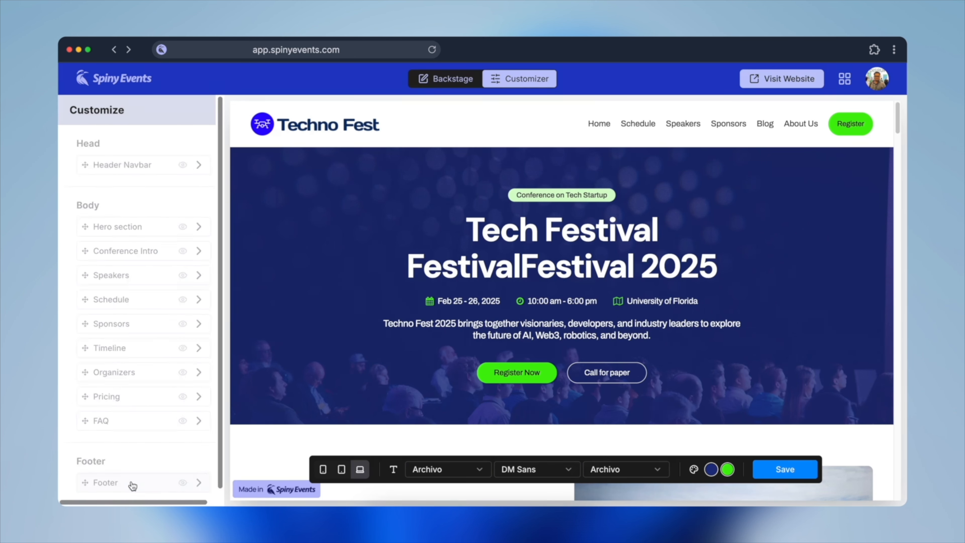
{"action": "scroll", "coordinate": [355, 282], "scroll_direction": "down", "scroll_amount": 15}
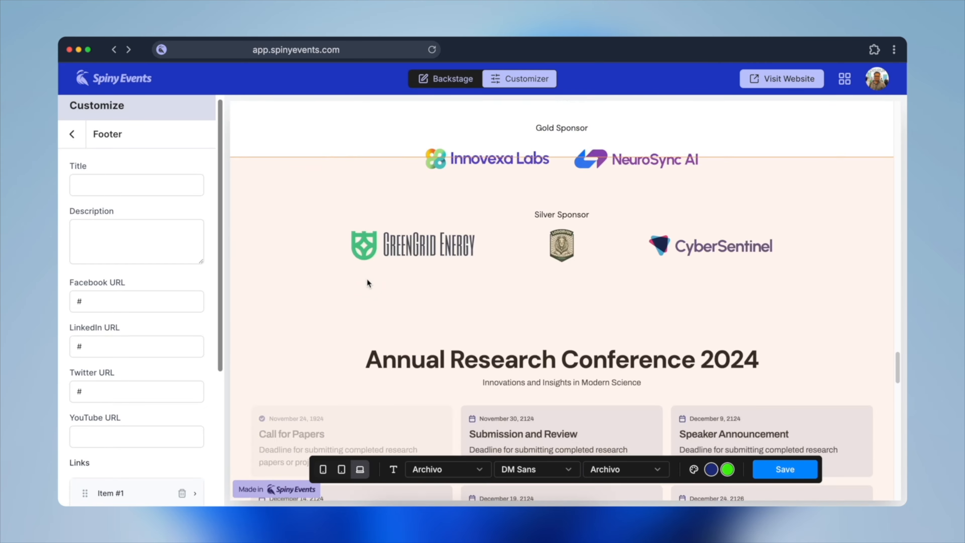
{"action": "scroll", "coordinate": [368, 282], "scroll_direction": "down", "scroll_amount": 20}
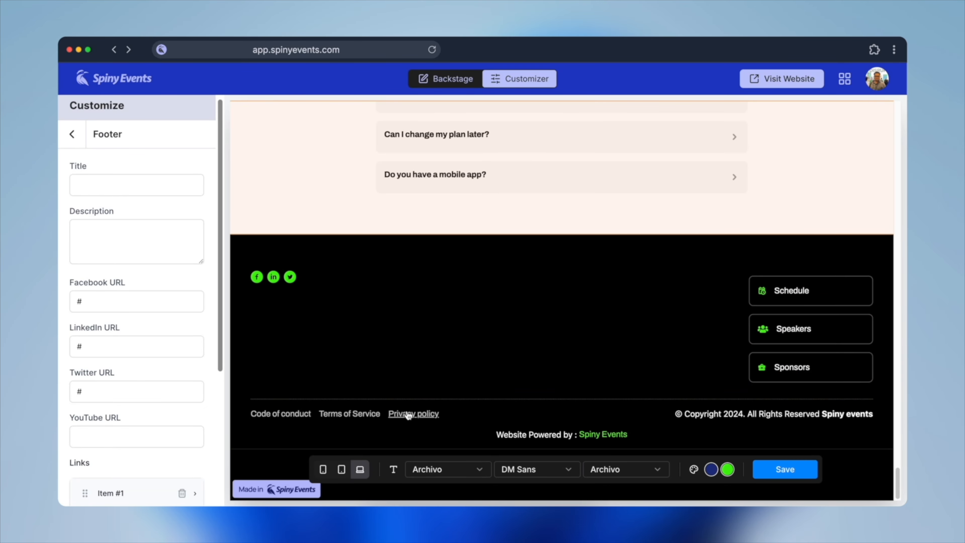
{"action": "scroll", "coordinate": [116, 330], "scroll_direction": "down", "scroll_amount": 5}
{"action": "left_click", "coordinate": [118, 295]}
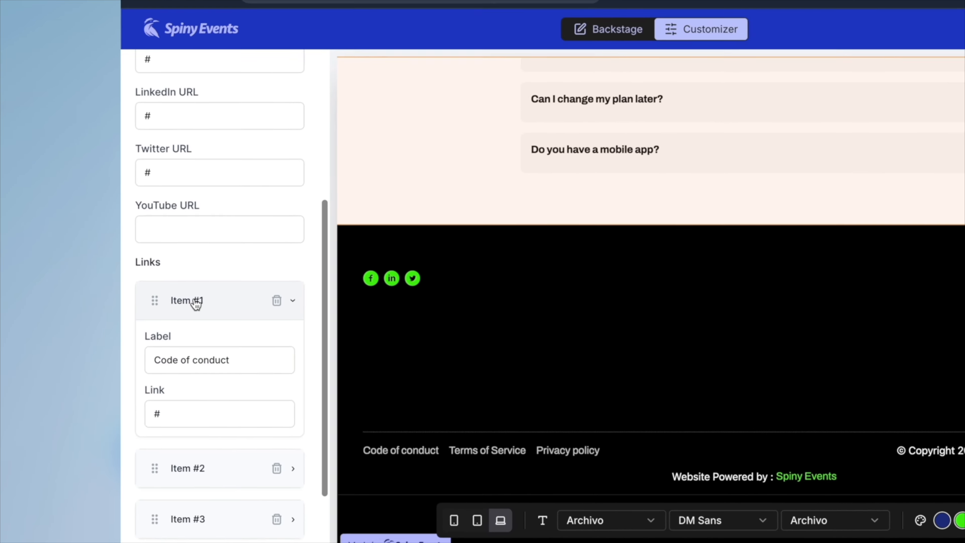
{"action": "scroll", "coordinate": [196, 304], "scroll_direction": "down", "scroll_amount": 3}
{"action": "double_click", "coordinate": [200, 299]}
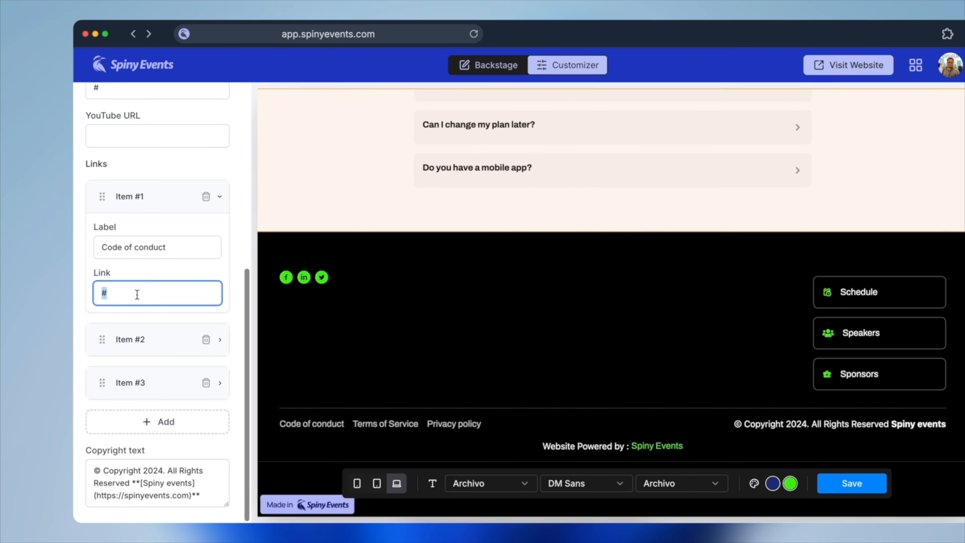
{"action": "type", "text": "/co"}
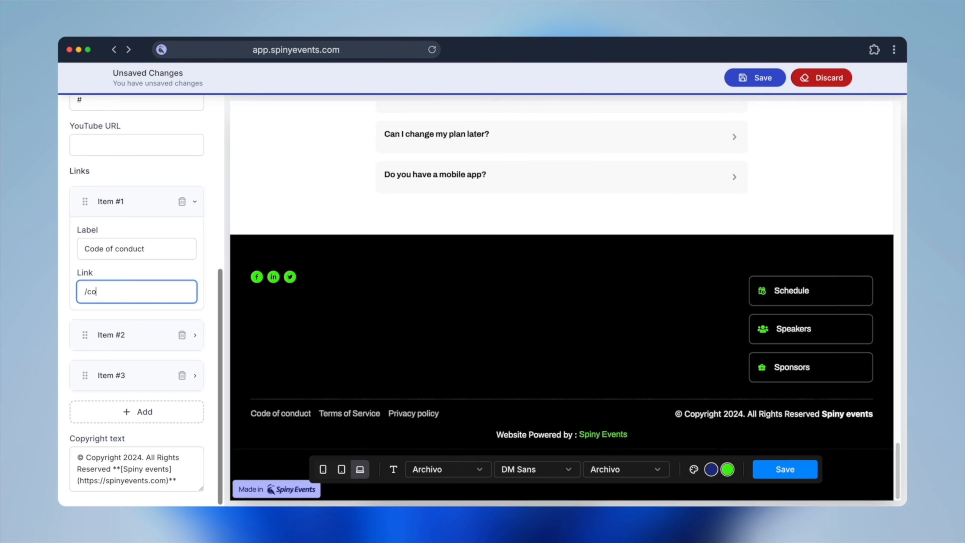
{"action": "type", "text": "de-of-conduc"}
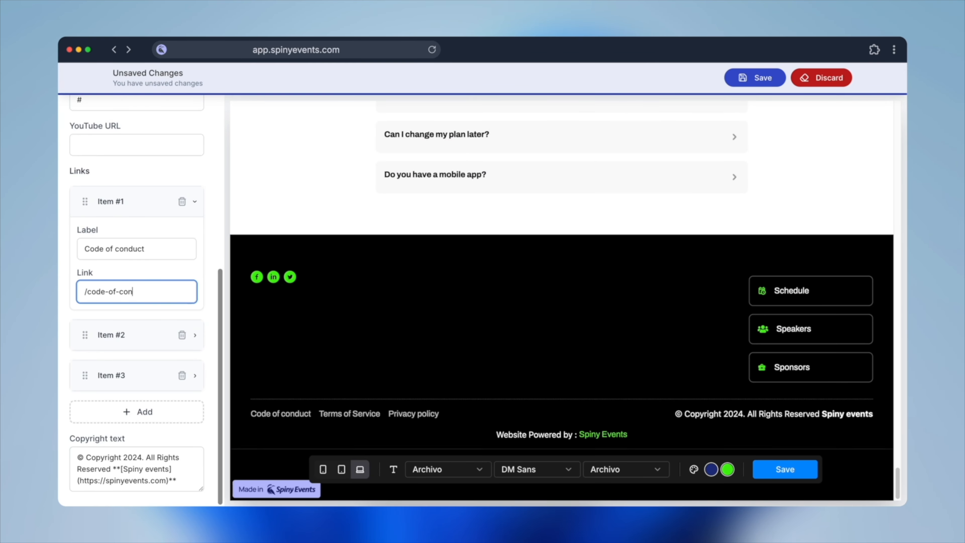
{"action": "type", "text": "t"}
{"action": "left_click", "coordinate": [809, 477]}
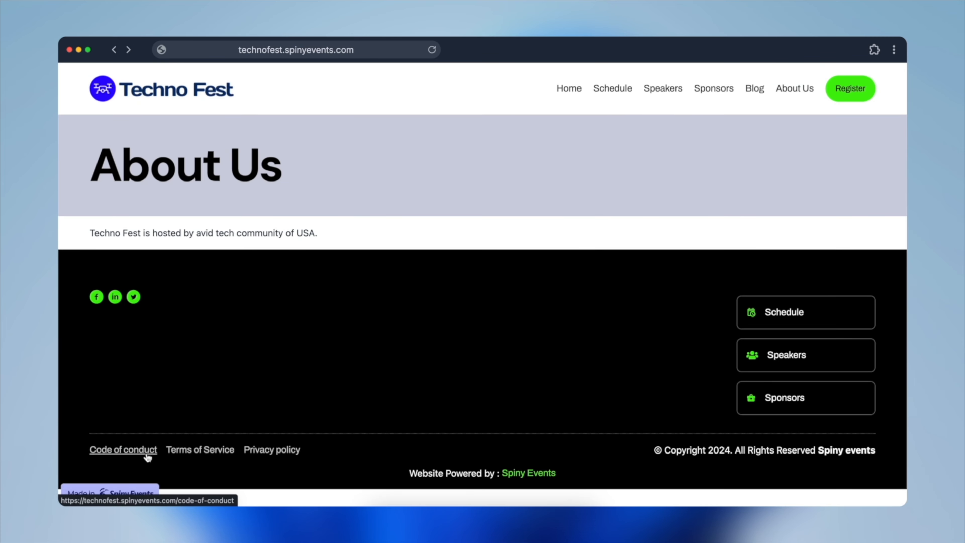
Step: Follow the live site's footer Code of conduct link to the Code of Conduct page
{"action": "left_click", "coordinate": [147, 452]}
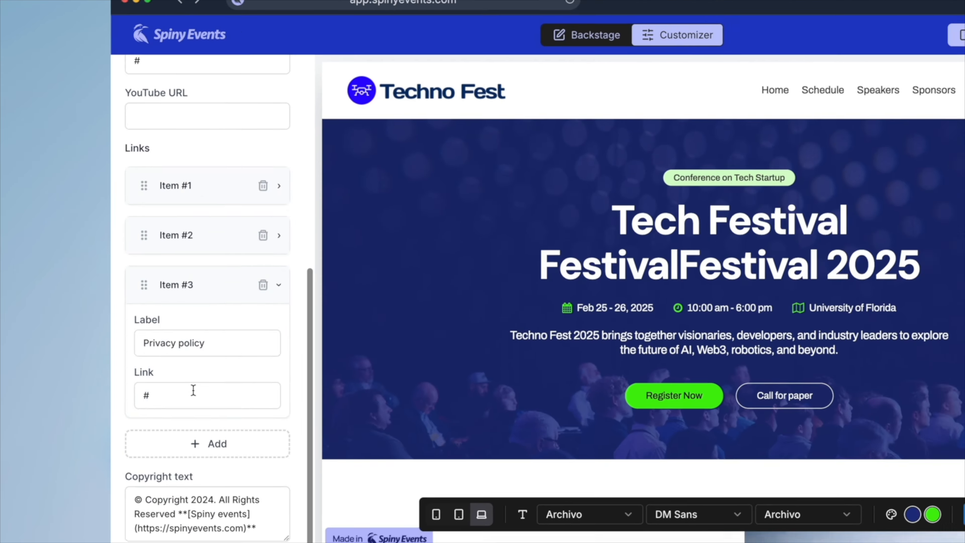
Step: Relabel the third footer link from Privacy policy to About Us at /about-us, save, and return to Backstage
{"action": "scroll", "coordinate": [487, 335], "scroll_direction": "down", "scroll_amount": 15}
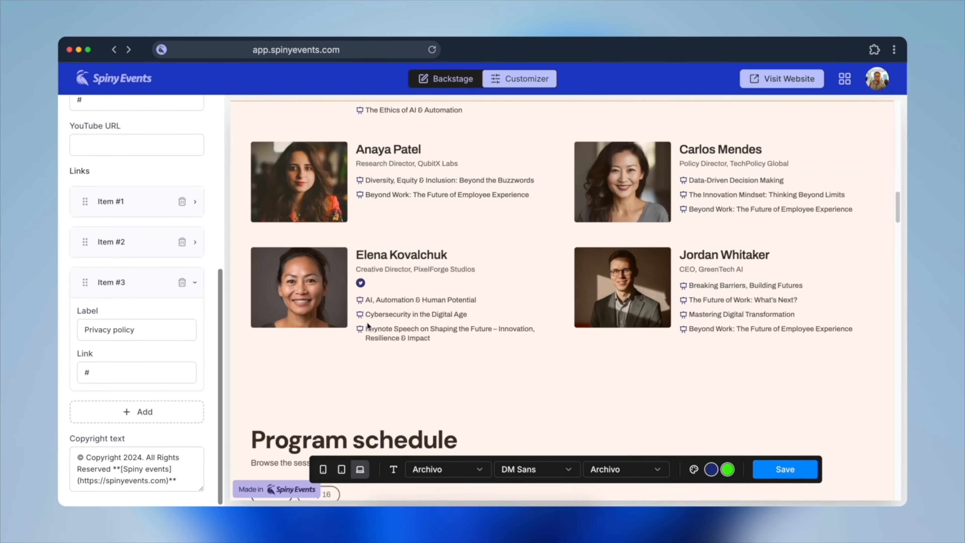
{"action": "left_click", "coordinate": [210, 338]}
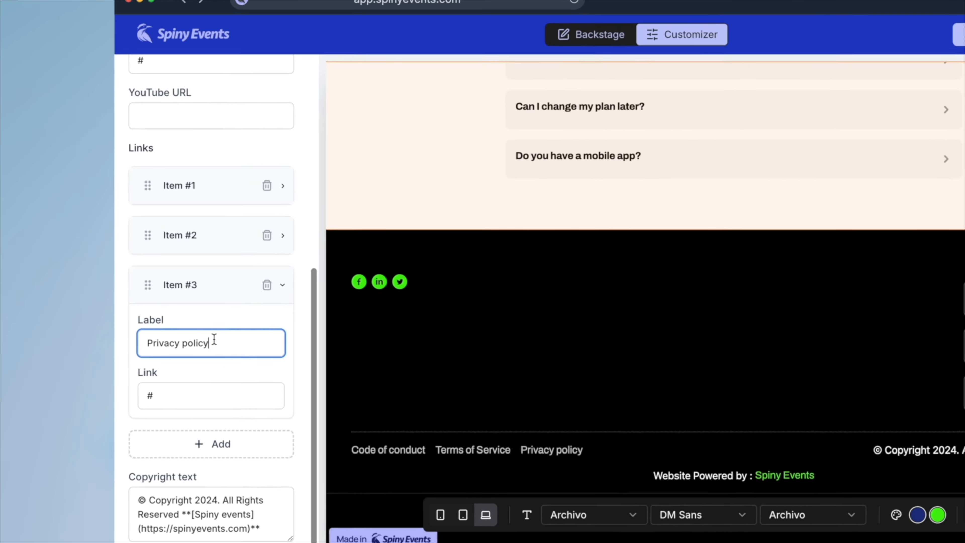
{"action": "key", "text": "super+a"}
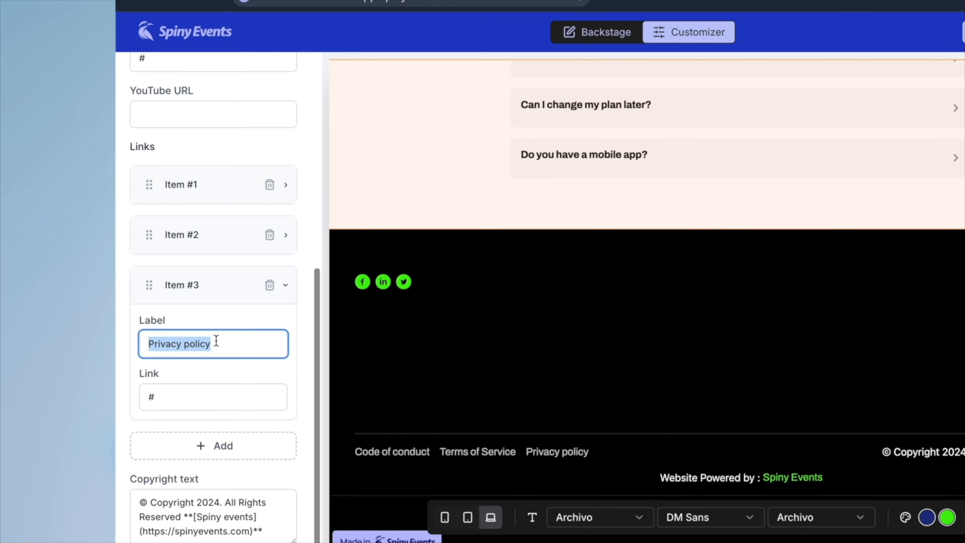
{"action": "type", "text": "Abou"}
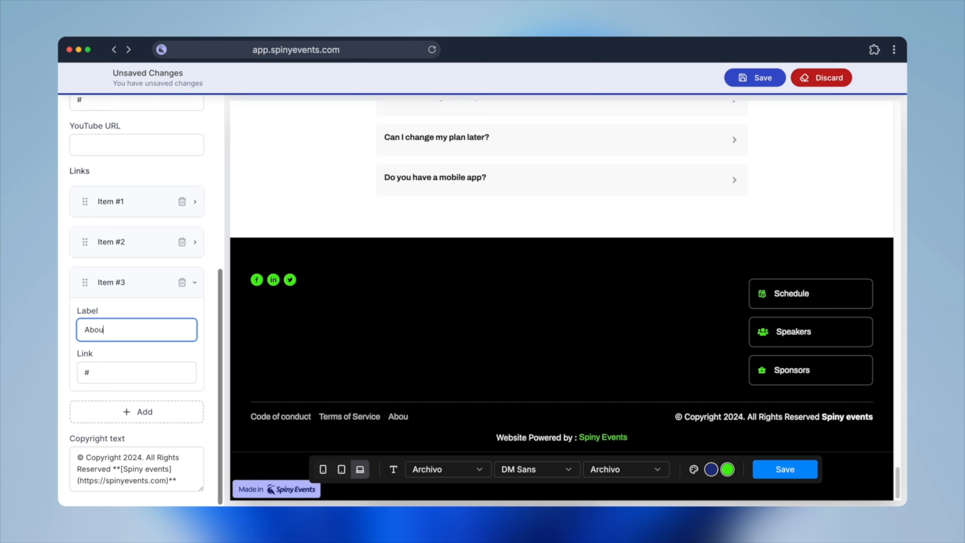
{"action": "type", "text": "t Us"}
{"action": "key", "text": "Tab"}
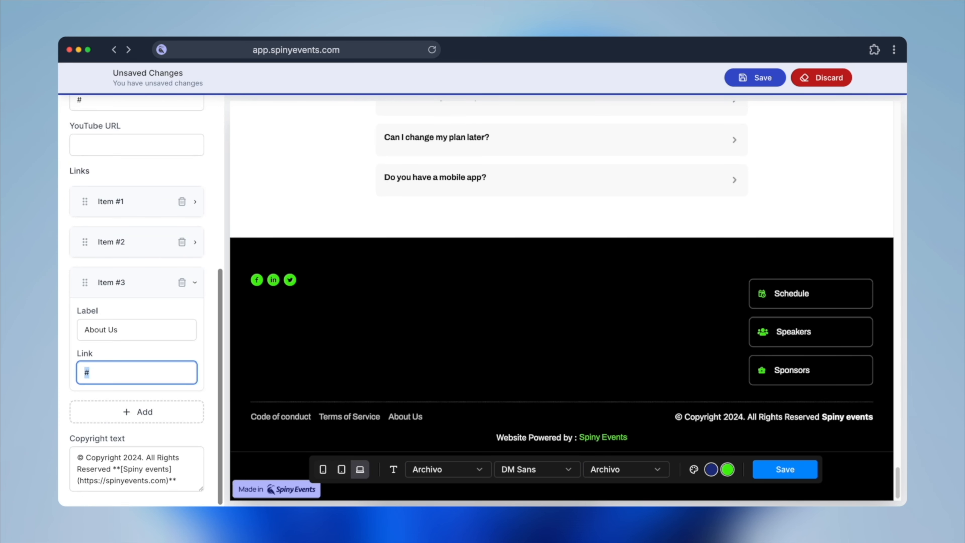
{"action": "type", "text": "/about-us"}
{"action": "key", "text": "super+s"}
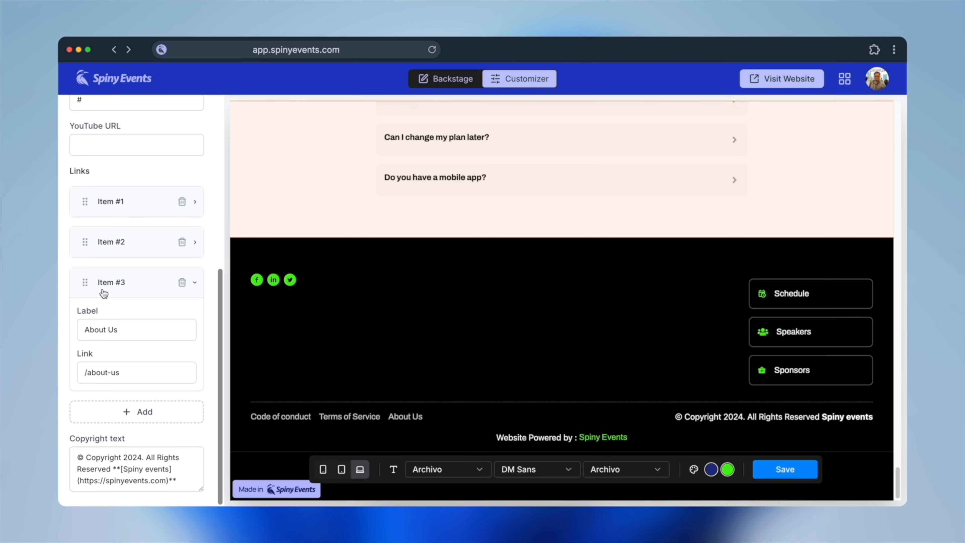
{"action": "left_click", "coordinate": [453, 82]}
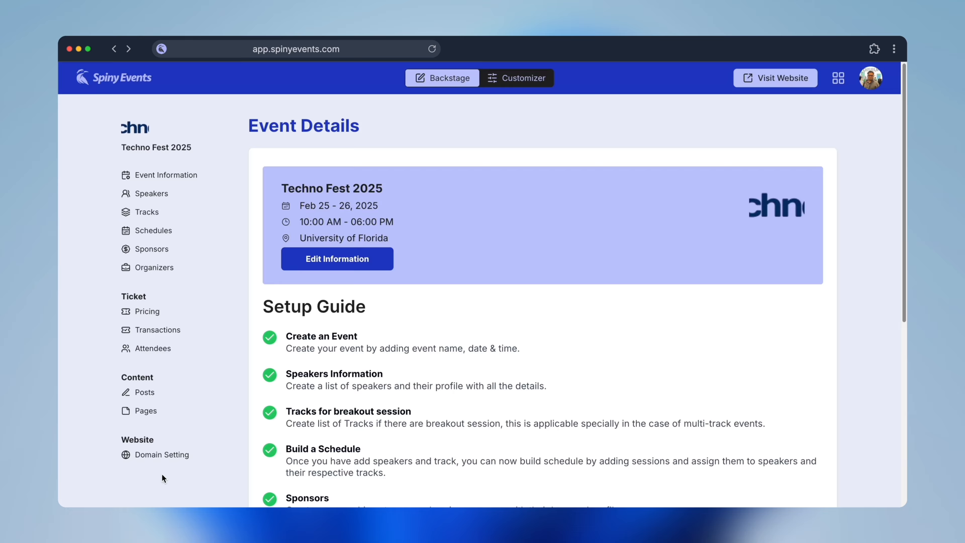
Step: Add yourwebsite.com as a custom domain and make it the primary domain
{"action": "scroll", "coordinate": [162, 474], "scroll_direction": "down", "scroll_amount": 5}
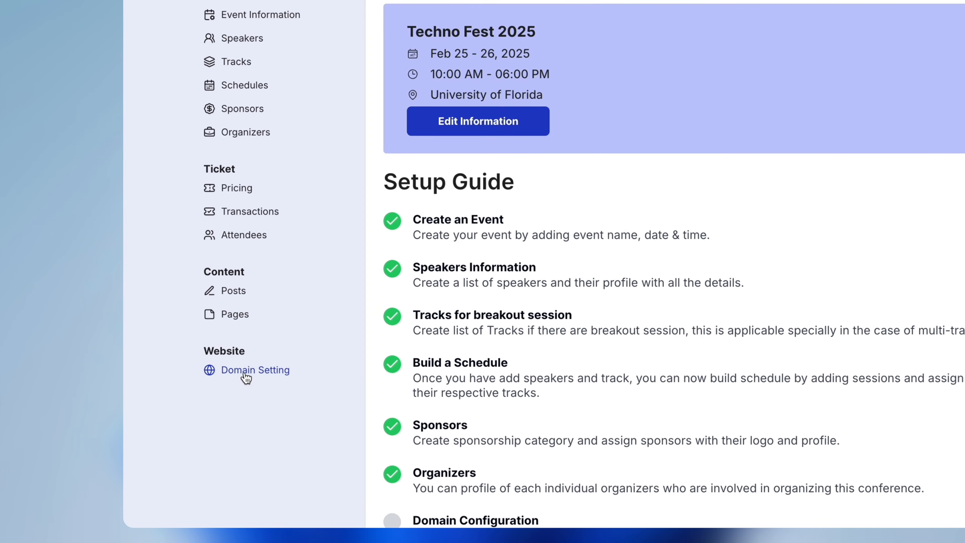
{"action": "left_click", "coordinate": [228, 367]}
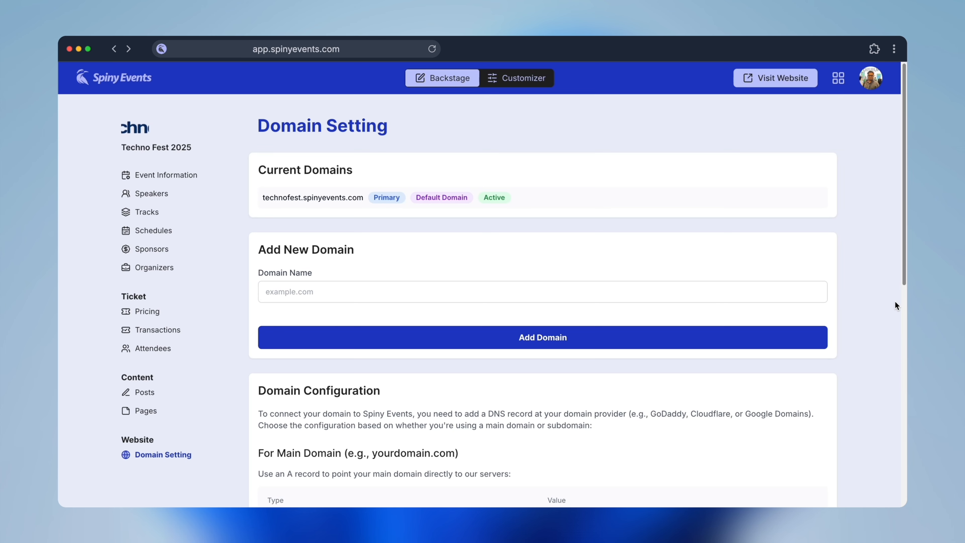
{"action": "left_click", "coordinate": [588, 294]}
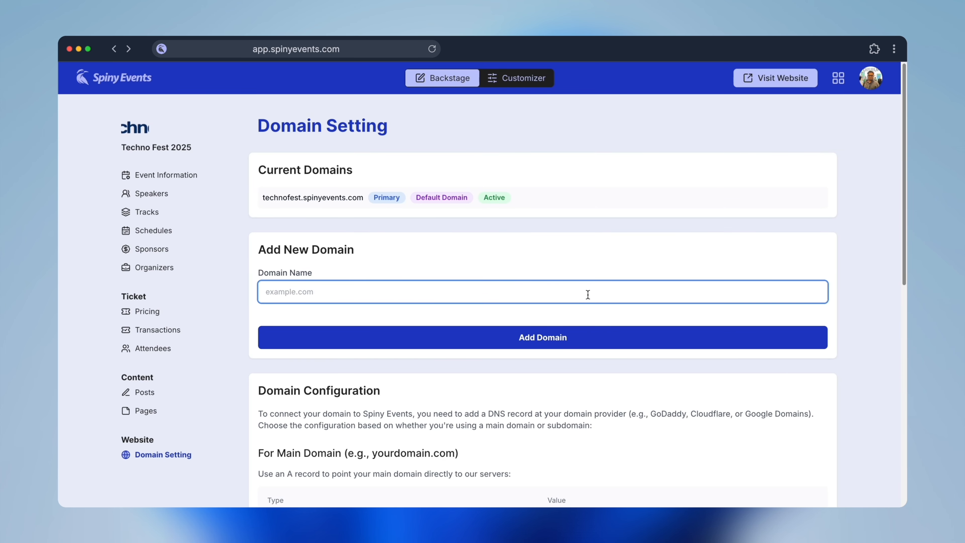
{"action": "type", "text": "yourwebsite."}
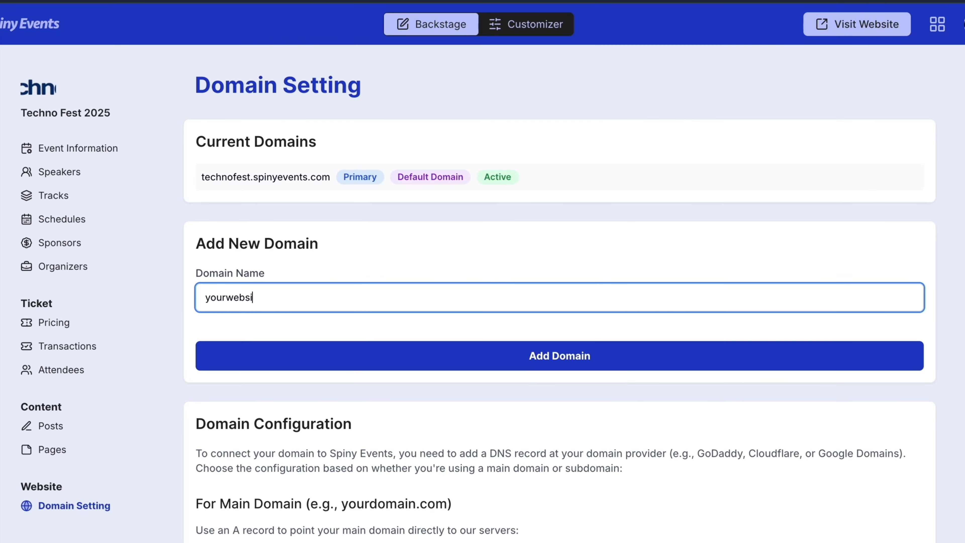
{"action": "type", "text": "com"}
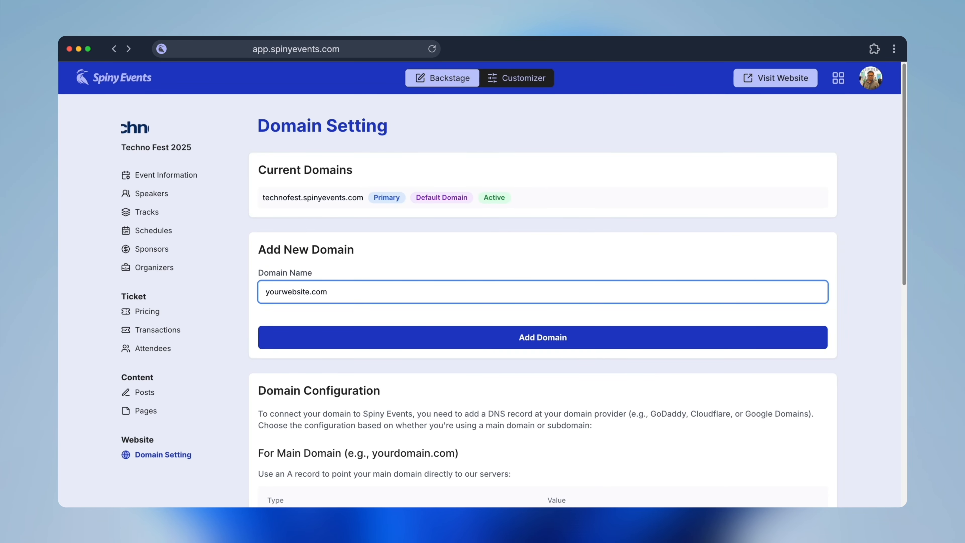
{"action": "left_click", "coordinate": [590, 329]}
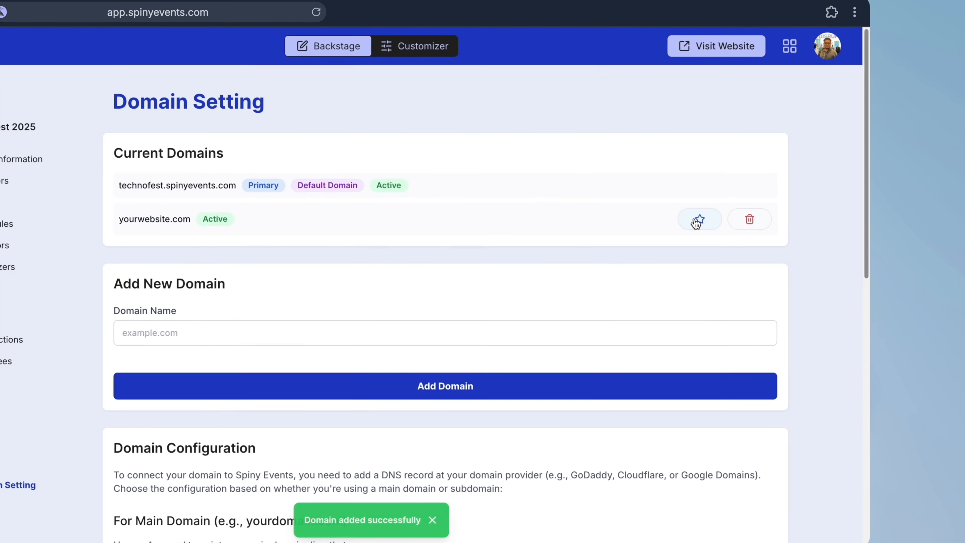
{"action": "left_click", "coordinate": [699, 220]}
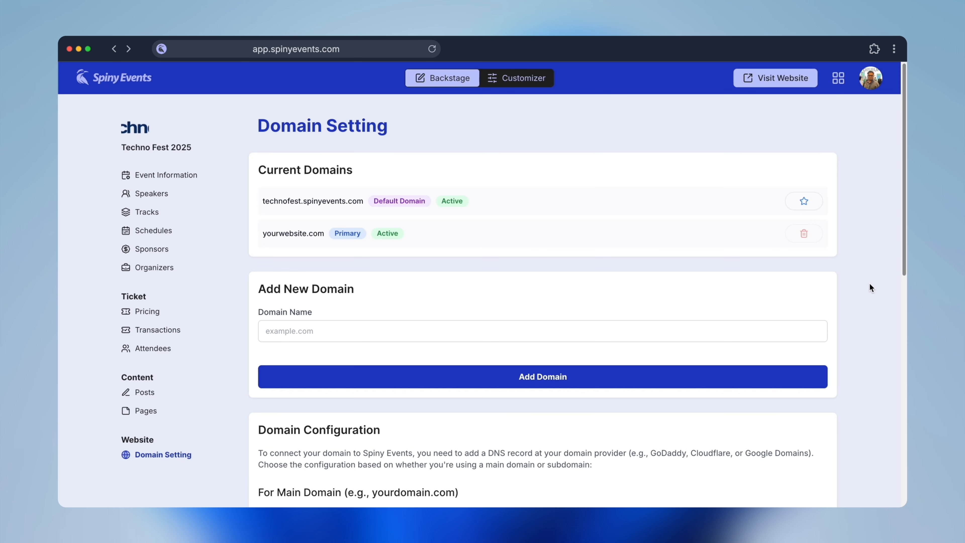
Step: Scroll through Domain Configuration to read the A record 3.96.9.151 and CNAME alias.spinyevents.com
{"action": "scroll", "coordinate": [870, 284], "scroll_direction": "down", "scroll_amount": 5}
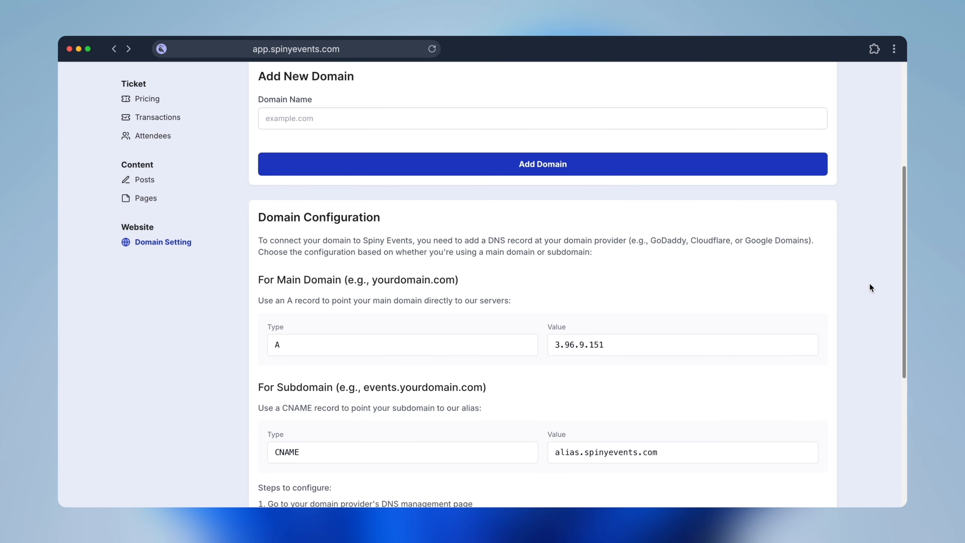
{"action": "scroll", "coordinate": [871, 288], "scroll_direction": "down", "scroll_amount": 2}
{"action": "scroll", "coordinate": [871, 288], "scroll_direction": "down", "scroll_amount": 2}
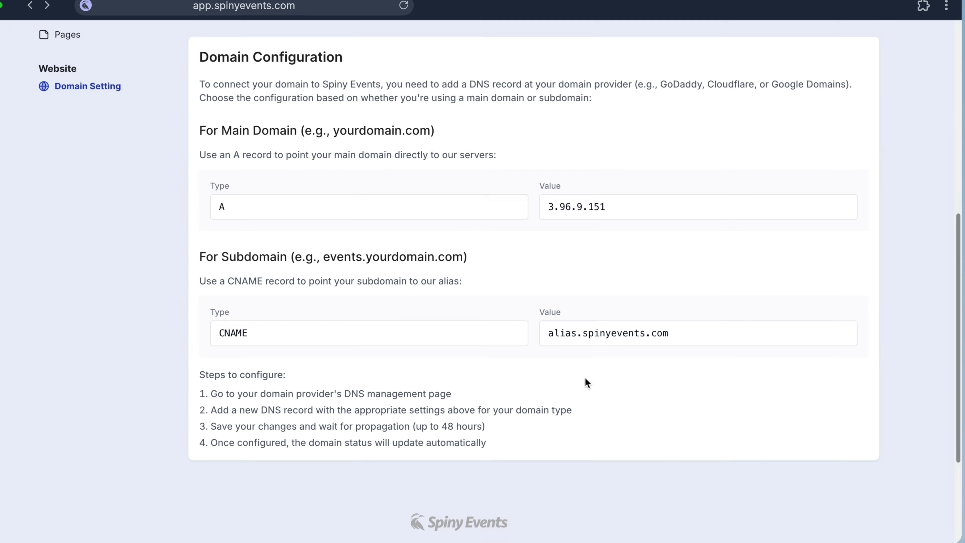
{"action": "scroll", "coordinate": [587, 367], "scroll_direction": "up", "scroll_amount": 5}
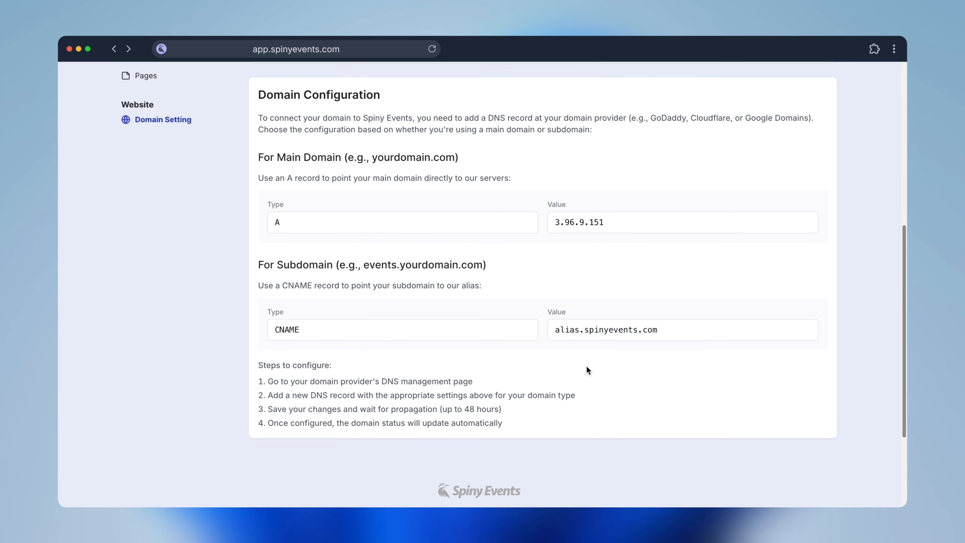
{"action": "scroll", "coordinate": [587, 369], "scroll_direction": "up", "scroll_amount": 3}
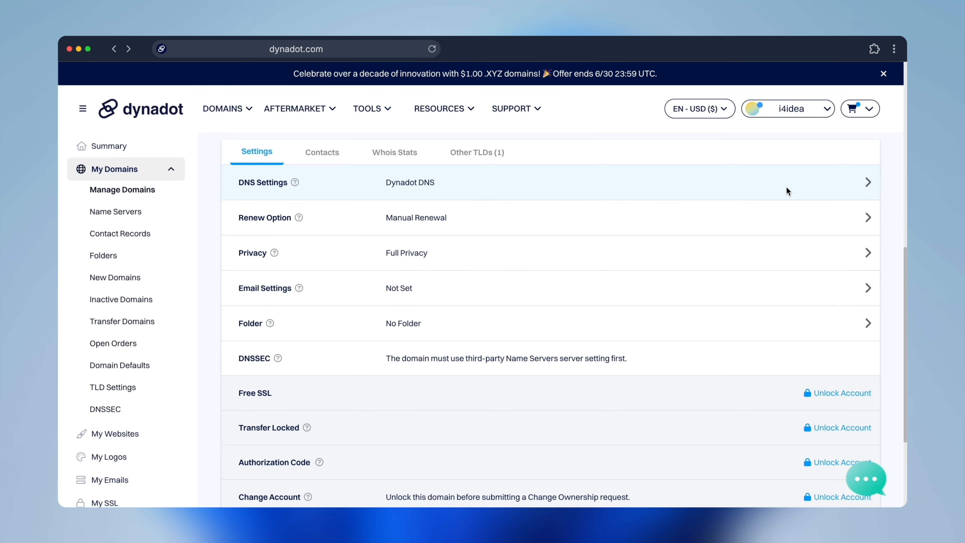
Step: Save an A domain record for demosprint.top pointing to 3.96.9.151 in Dynadot DNS settings
{"action": "left_click", "coordinate": [868, 184]}
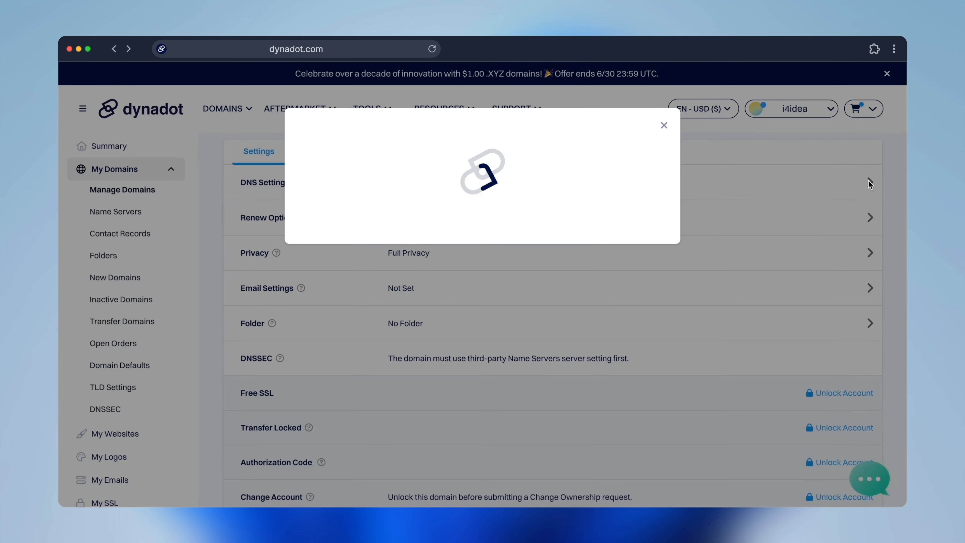
{"action": "left_click", "coordinate": [491, 235]}
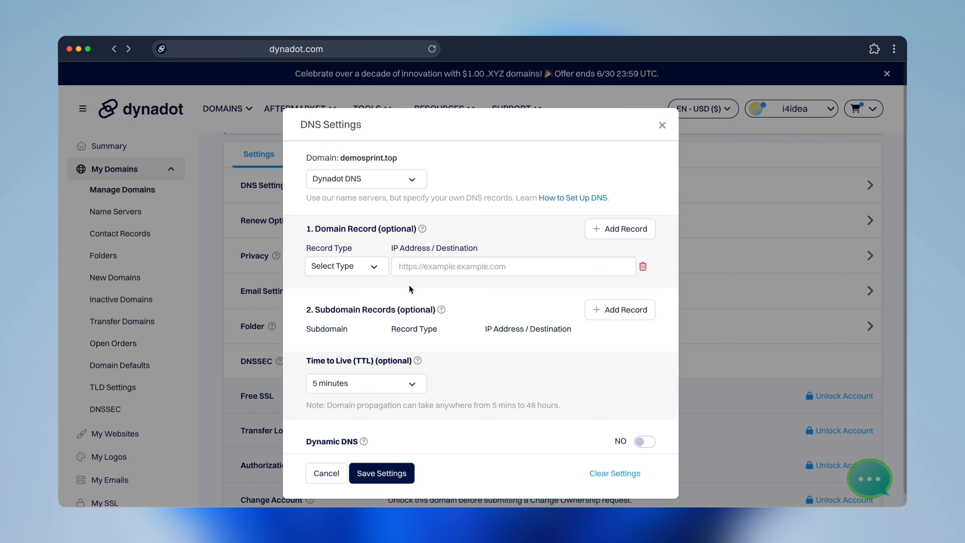
{"action": "left_click", "coordinate": [424, 269]}
{"action": "left_click", "coordinate": [490, 236]}
{"action": "left_click", "coordinate": [352, 268]}
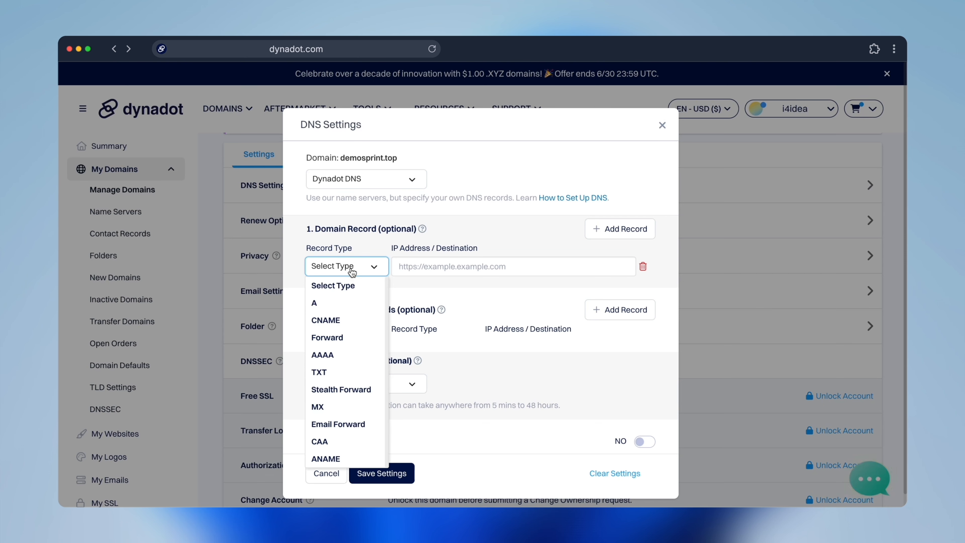
{"action": "left_click", "coordinate": [337, 302]}
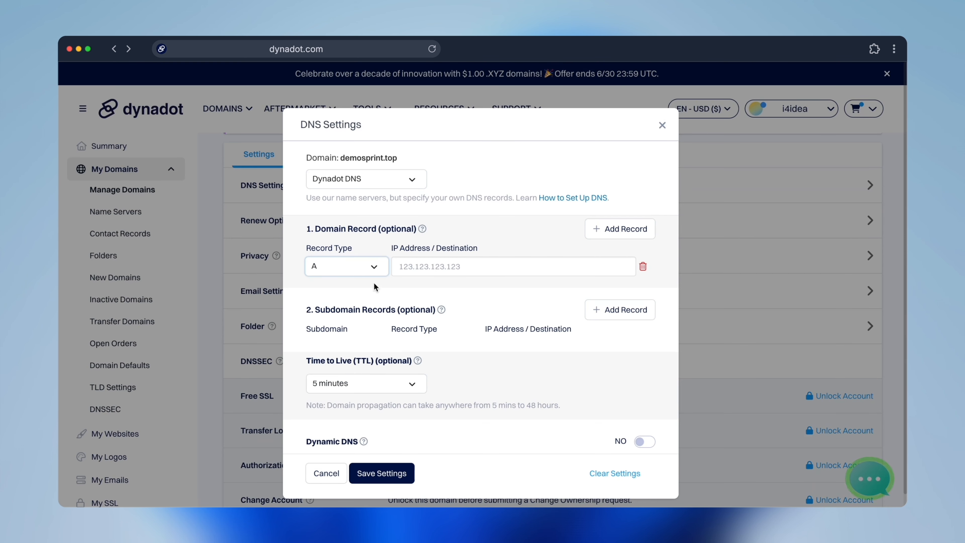
{"action": "left_click", "coordinate": [435, 267]}
{"action": "type", "text": "3.96.9.15"}
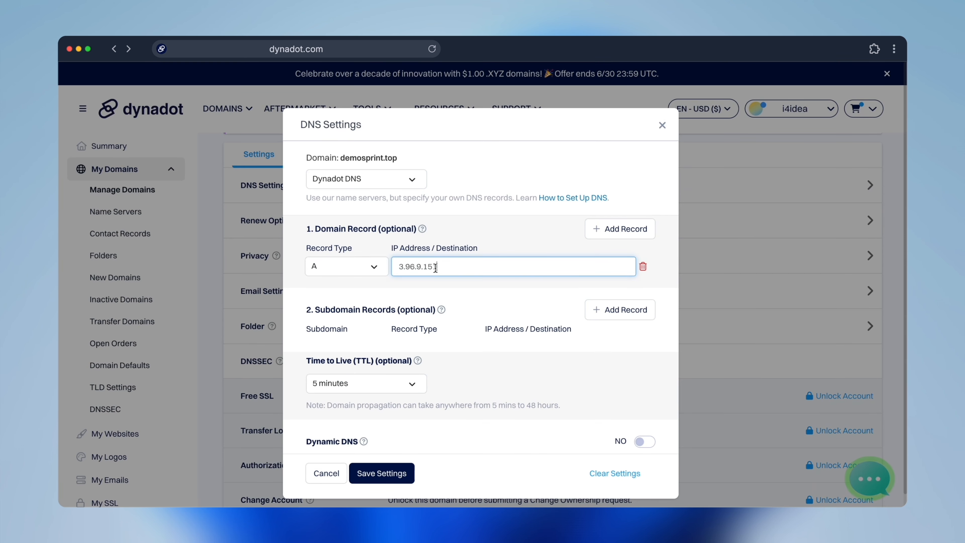
{"action": "left_click", "coordinate": [459, 287]}
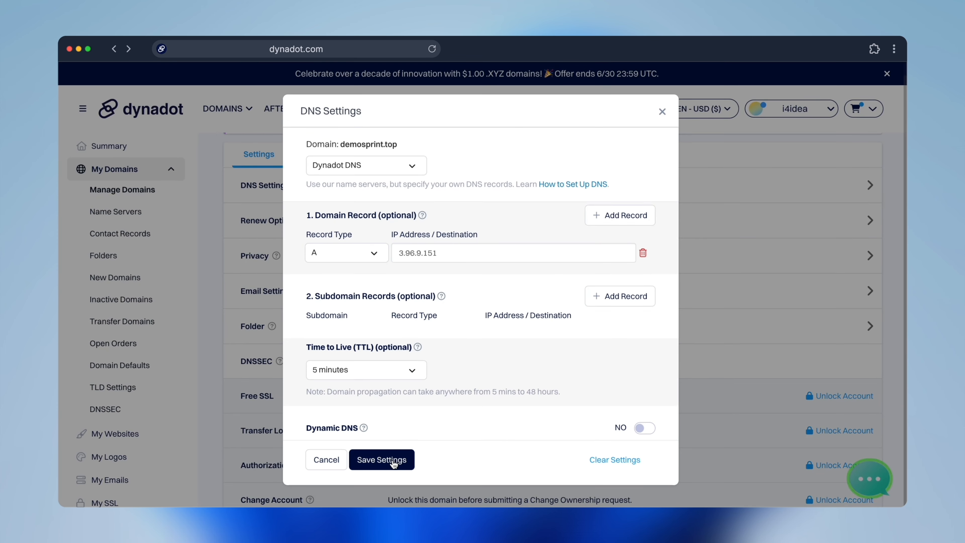
{"action": "left_click", "coordinate": [382, 460]}
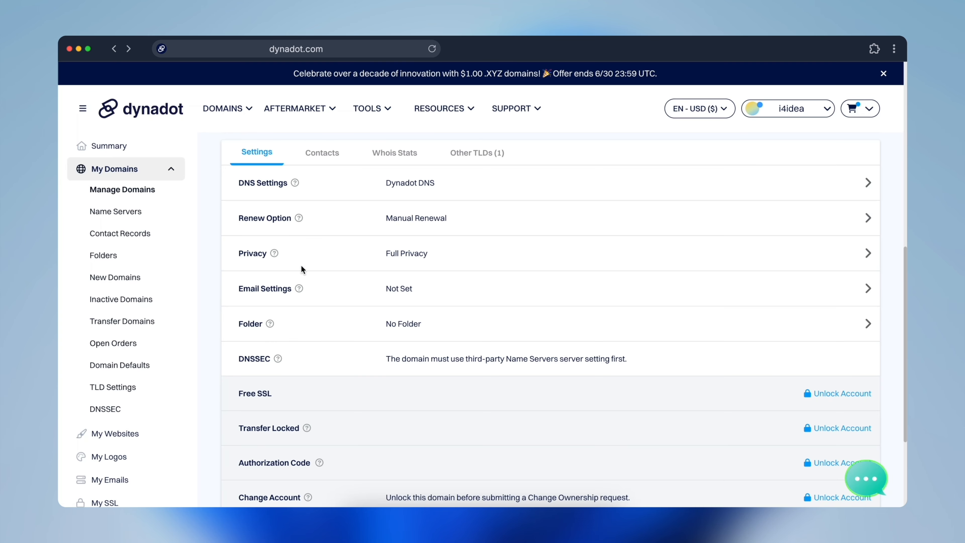
Step: Save a CNAME record for subdomain 2025 pointing to alias.spinyevents.com
{"action": "left_click", "coordinate": [868, 185]}
{"action": "left_click", "coordinate": [318, 345]}
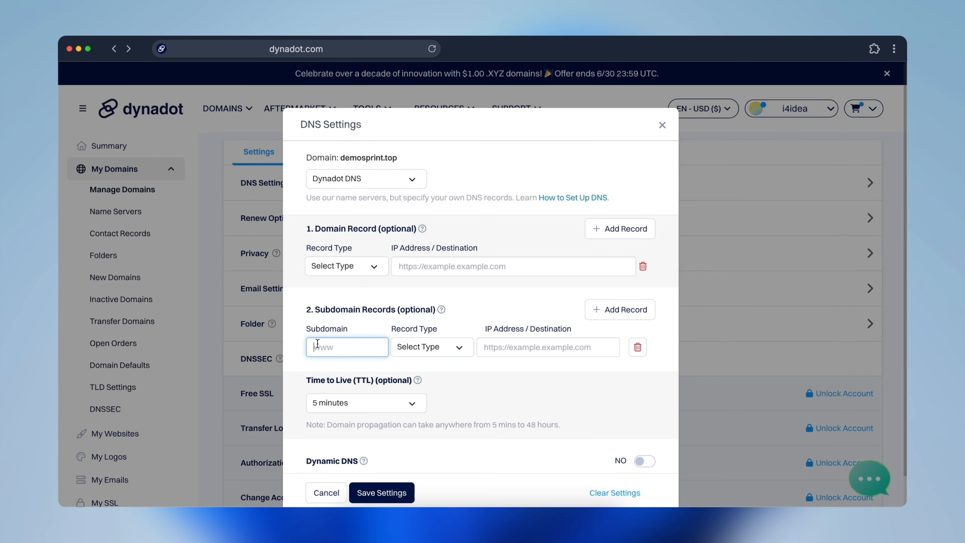
{"action": "type", "text": "2025"}
{"action": "left_click", "coordinate": [416, 346]}
{"action": "left_click", "coordinate": [419, 405]}
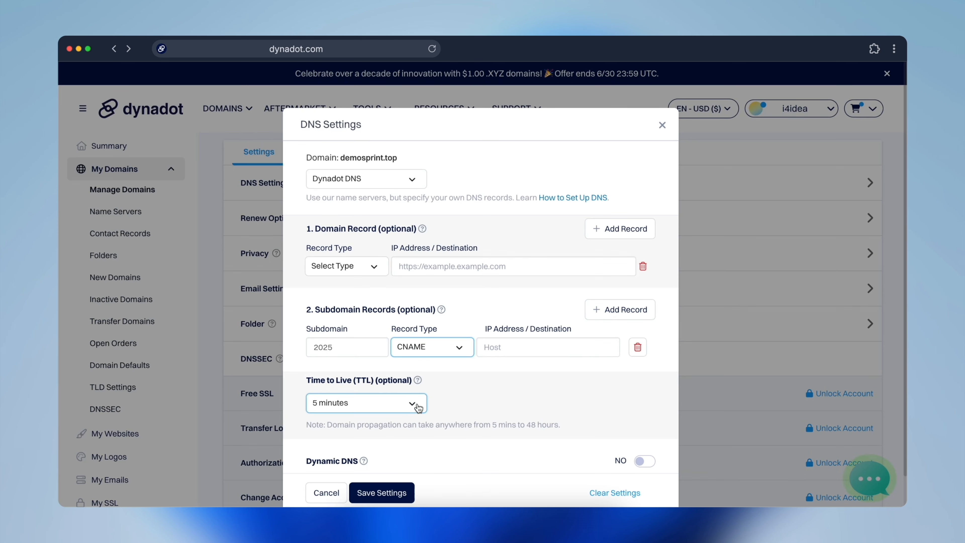
{"action": "left_click", "coordinate": [525, 345]}
{"action": "type", "text": "alias.spinyevents.com"}
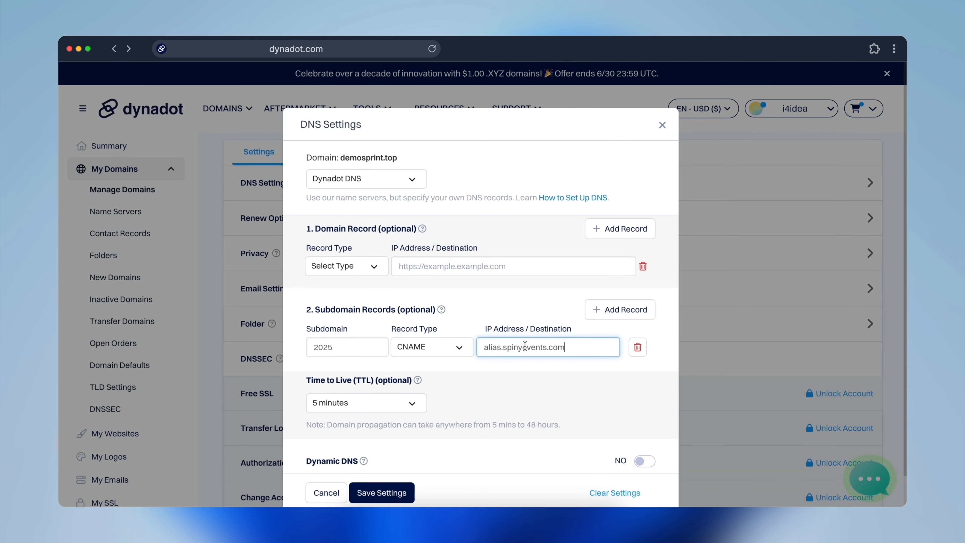
{"action": "left_click", "coordinate": [533, 381]}
{"action": "scroll", "coordinate": [515, 396], "scroll_direction": "down", "scroll_amount": 1}
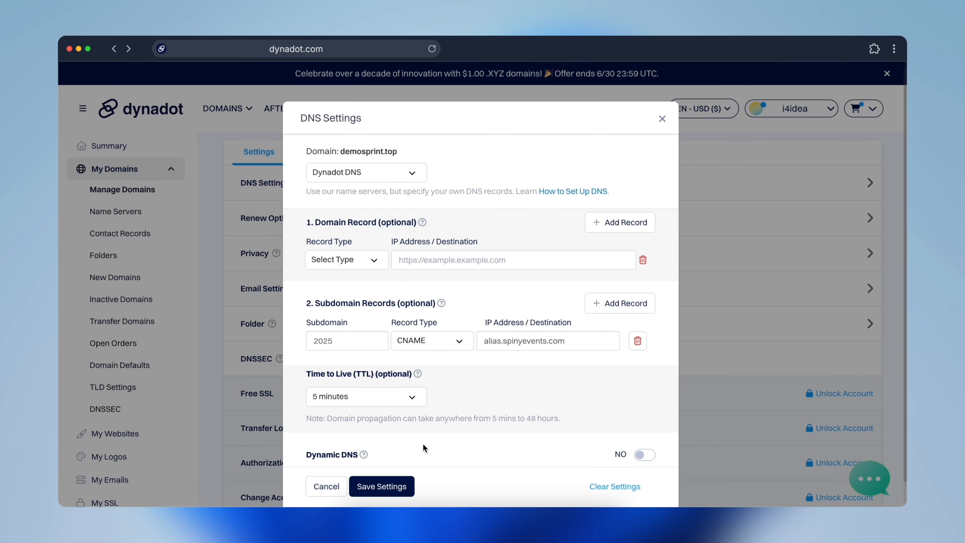
{"action": "left_click", "coordinate": [383, 480]}
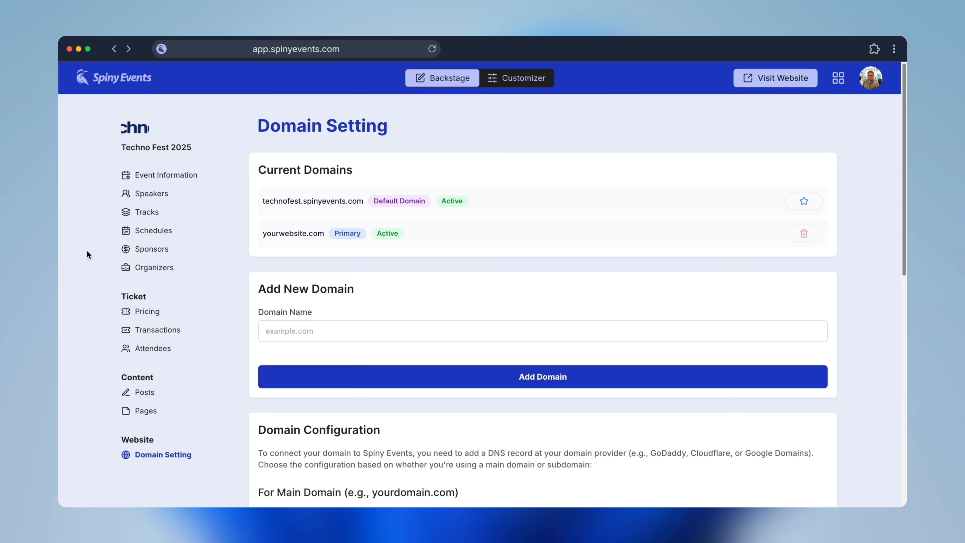
Step: Look through the Speakers, Schedules and Sponsors pages
{"action": "left_click", "coordinate": [151, 194]}
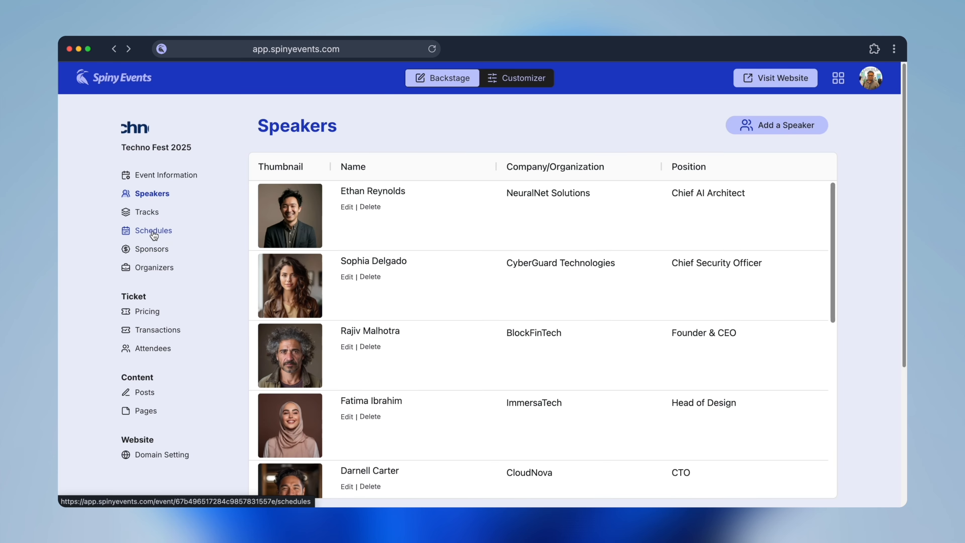
{"action": "left_click", "coordinate": [153, 230]}
{"action": "left_click", "coordinate": [154, 251]}
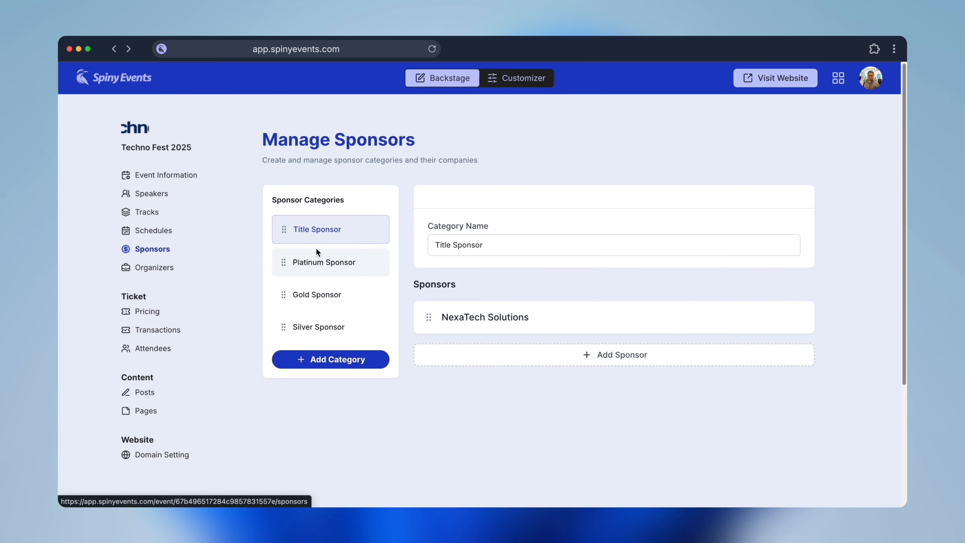
Step: Open the public Techno Fest website and scroll down to the speaker lineup
{"action": "left_click", "coordinate": [786, 79]}
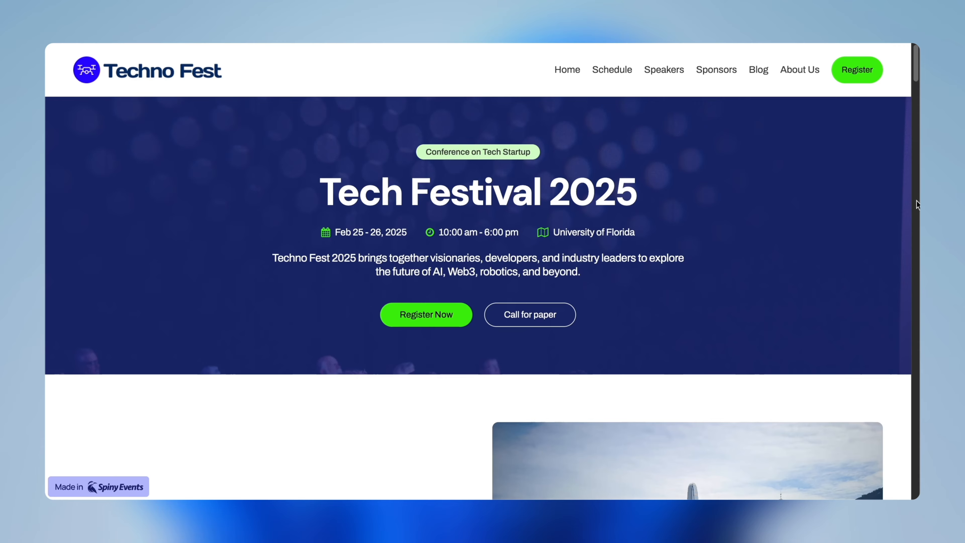
{"action": "scroll", "coordinate": [917, 201], "scroll_direction": "down", "scroll_amount": 5}
{"action": "scroll", "coordinate": [916, 201], "scroll_direction": "down", "scroll_amount": 9}
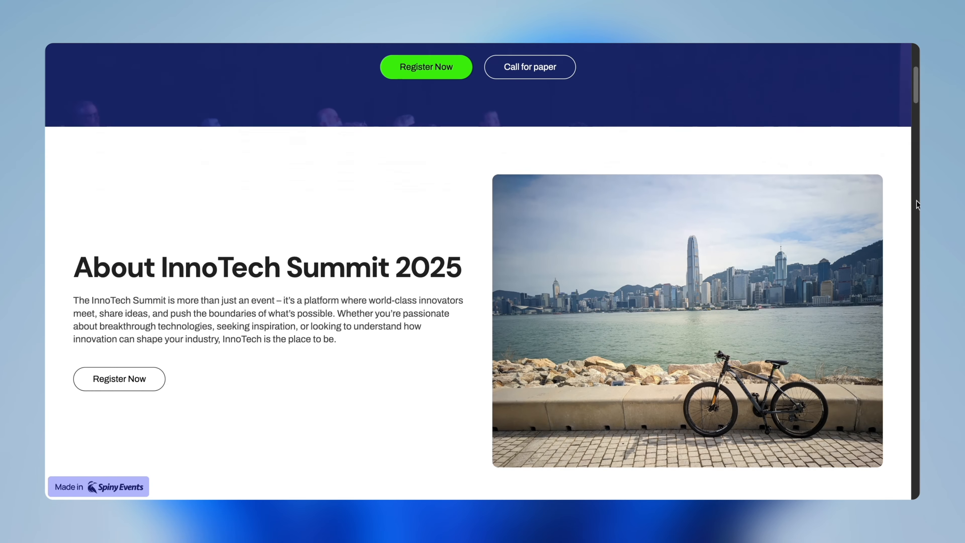
{"action": "scroll", "coordinate": [917, 201], "scroll_direction": "down", "scroll_amount": 8}
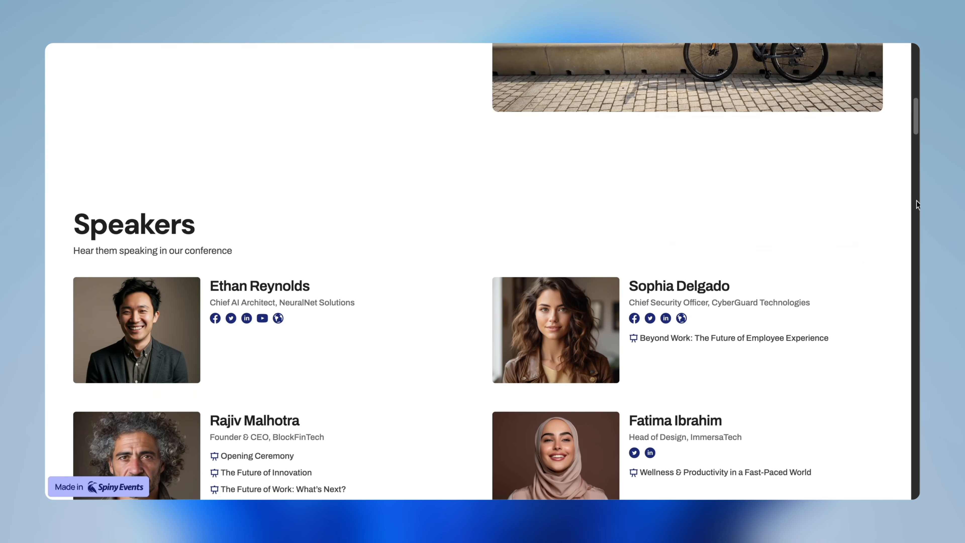
{"action": "scroll", "coordinate": [917, 201], "scroll_direction": "down", "scroll_amount": 8}
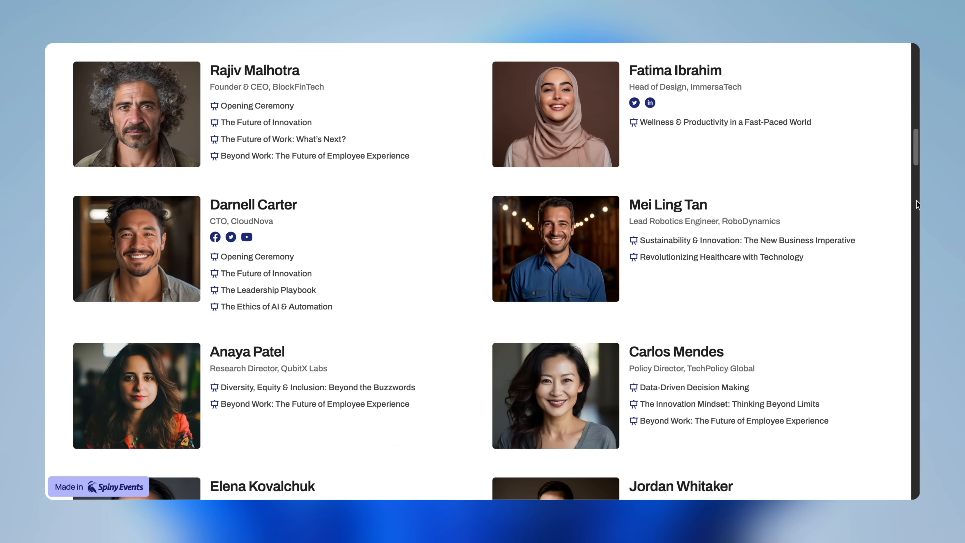
{"action": "scroll", "coordinate": [916, 201], "scroll_direction": "down", "scroll_amount": 5}
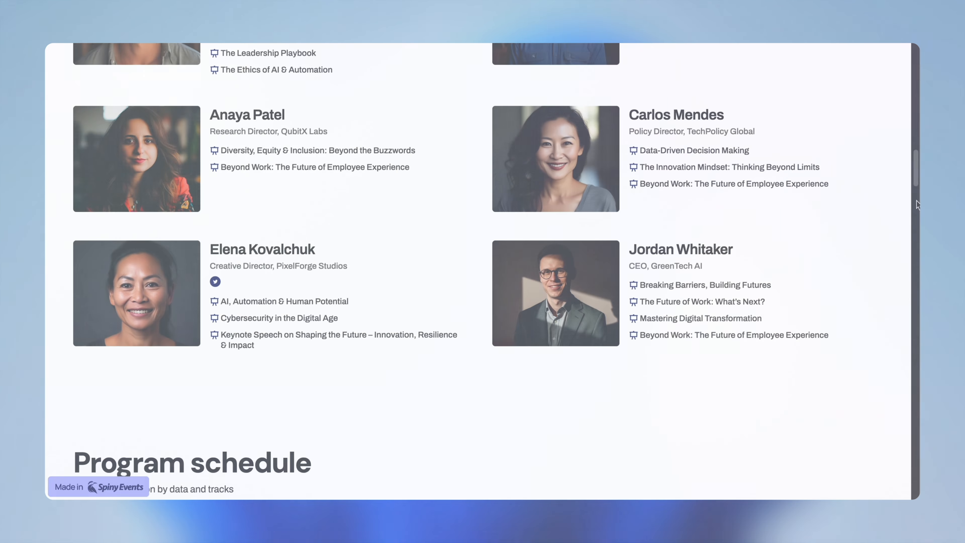